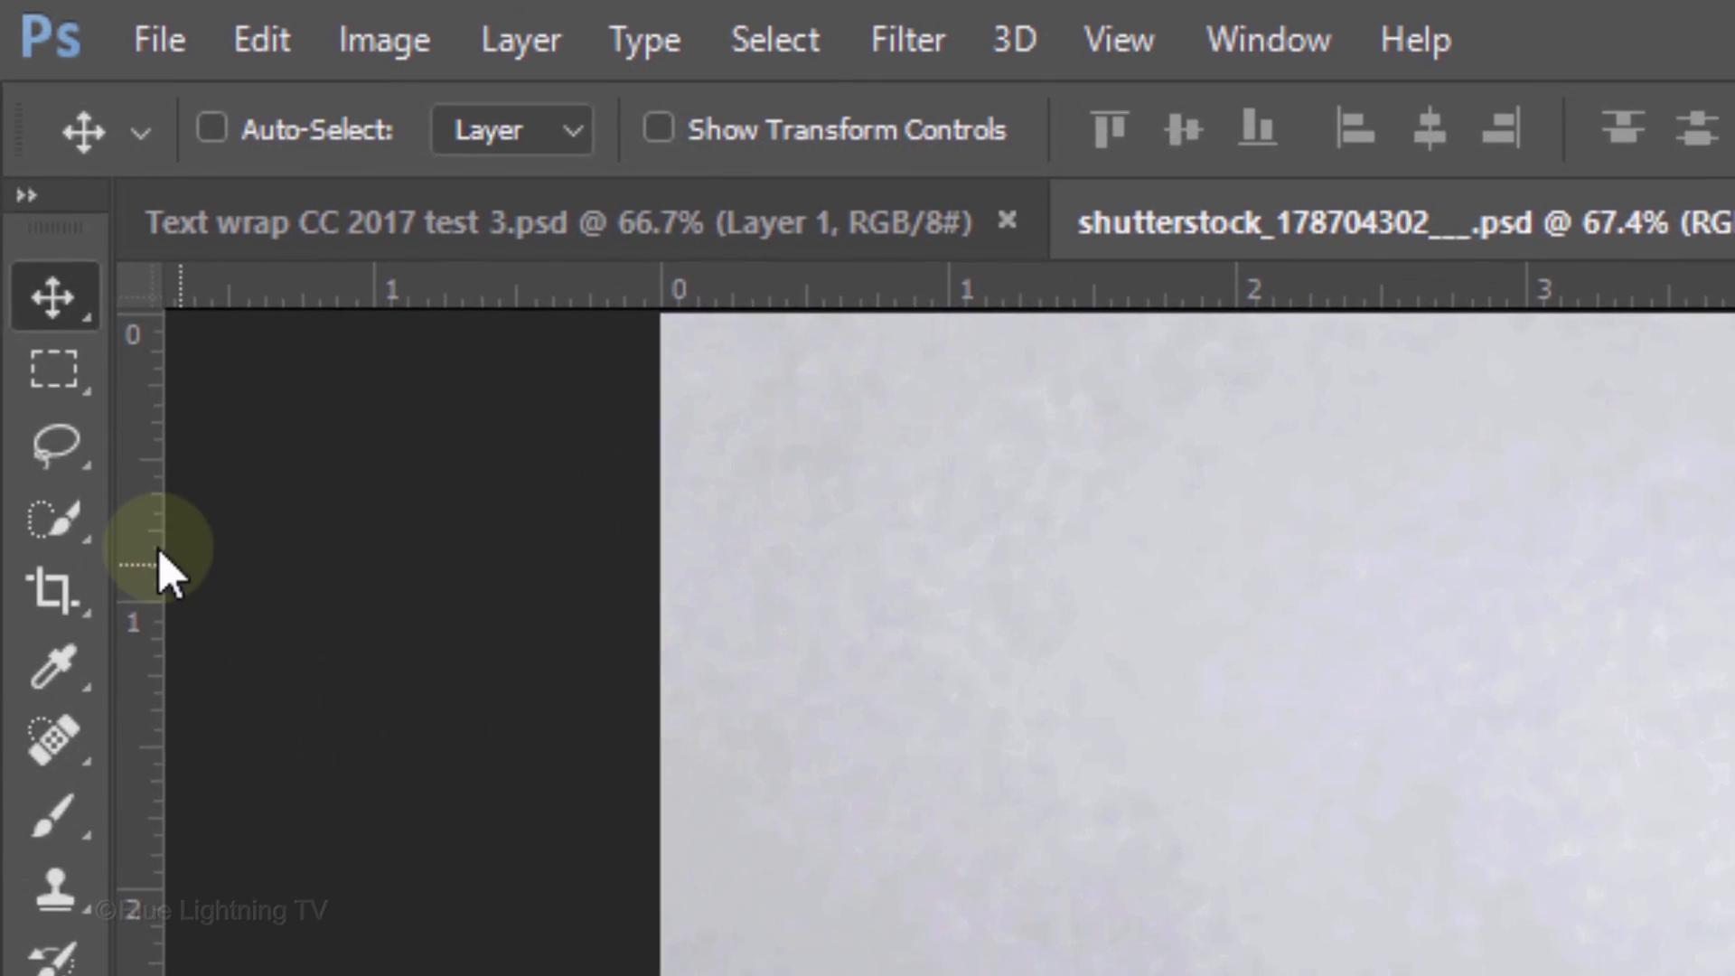
Select the man's whole figure, from hair to torso, with the Quick Selection tool
mouse_move(65, 522)
left_mouse_down()
mouse_move(307, 545)
mouse_move(318, 532)
left_mouse_up()
left_click_drag(352, 591, 353, 592)
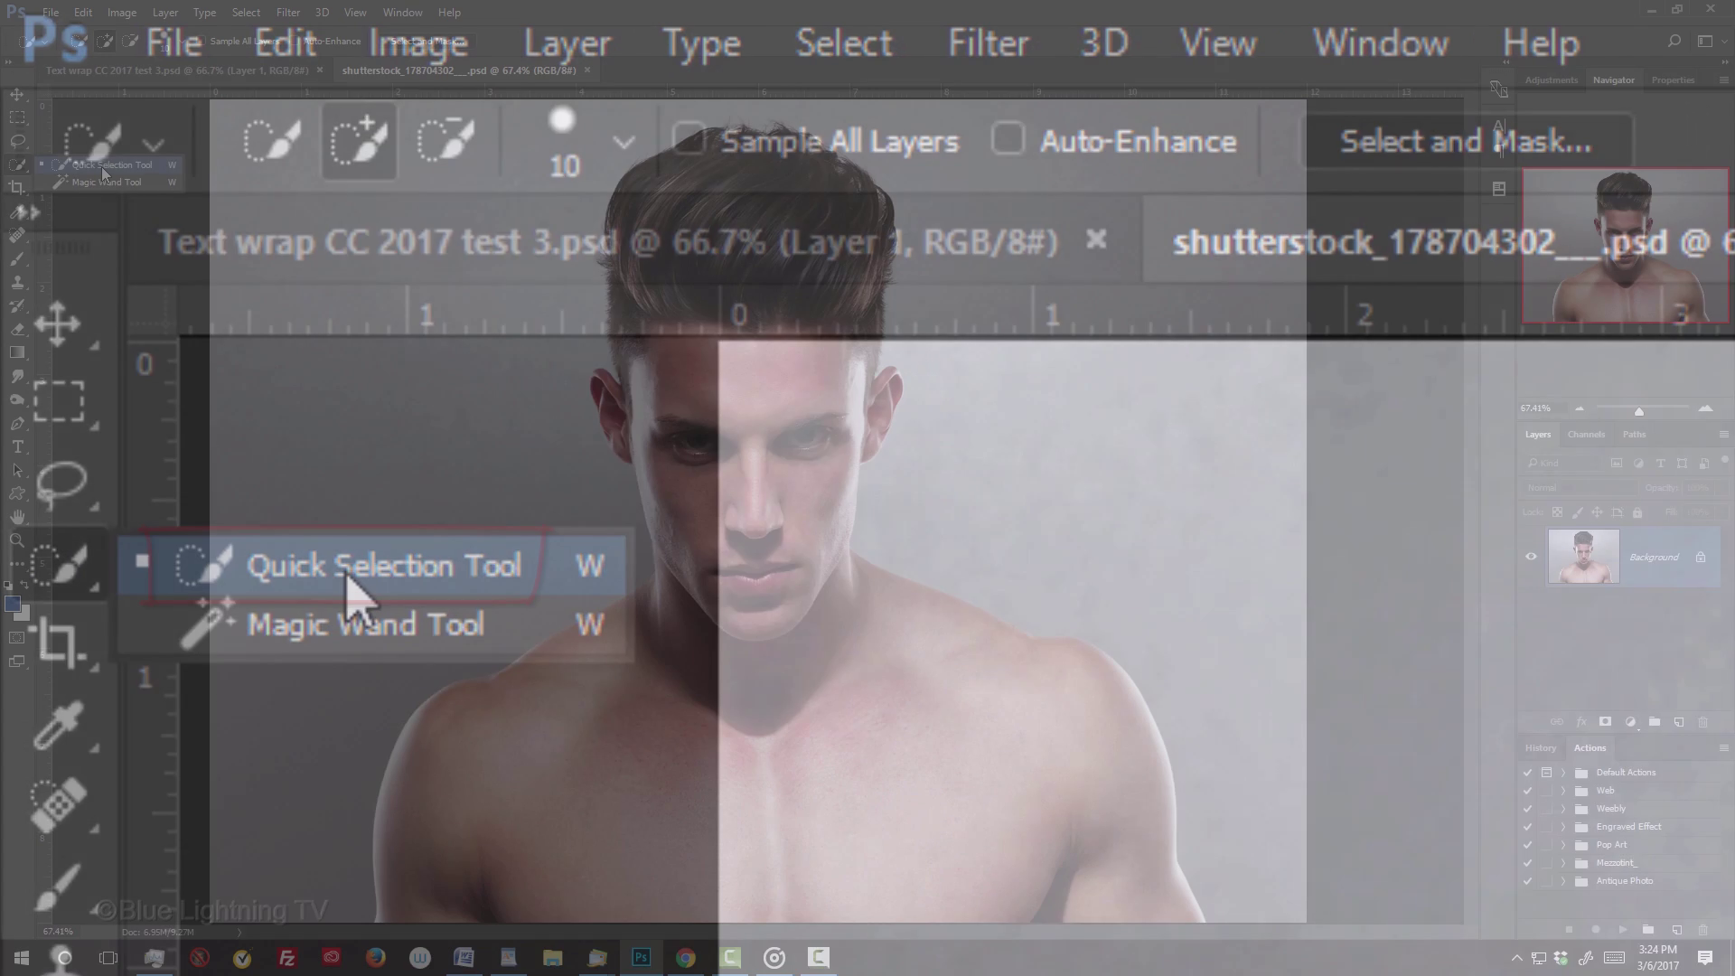
mouse_move(624, 203)
left_mouse_down()
mouse_move(797, 178)
mouse_move(898, 380)
mouse_move(592, 376)
mouse_move(778, 624)
mouse_move(414, 876)
left_mouse_up()
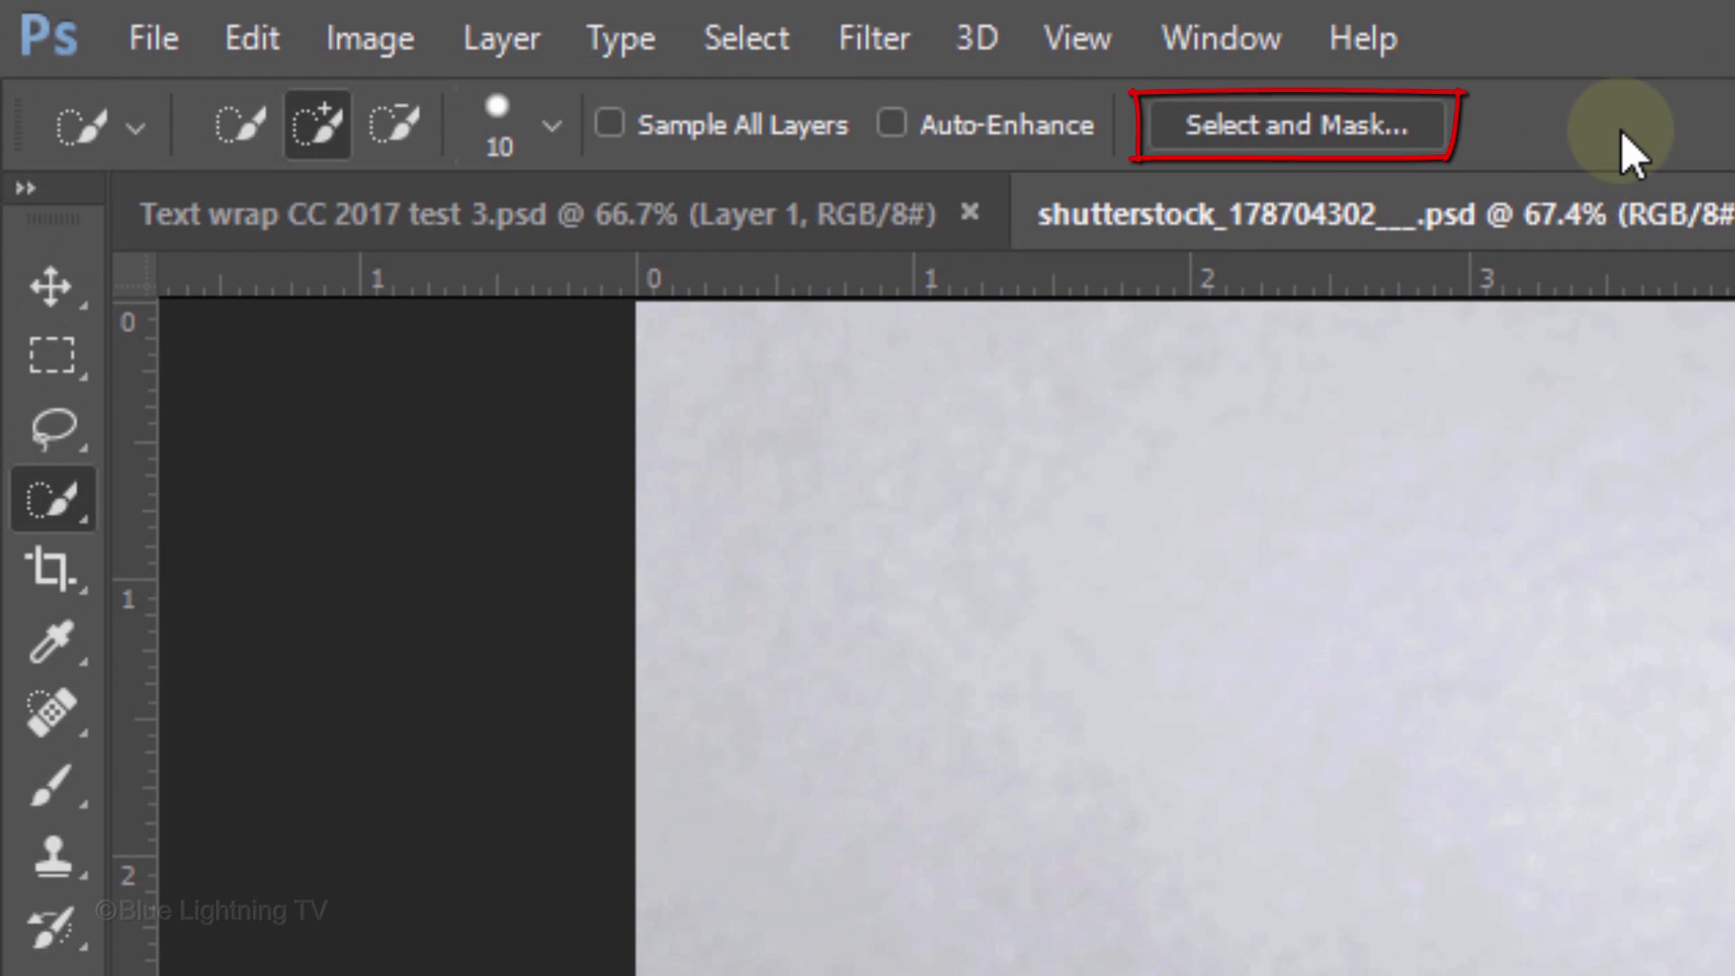
Refine the selection's edge in Select and Mask with Smart Radius on and a radius of 23 px
left_click(748, 39)
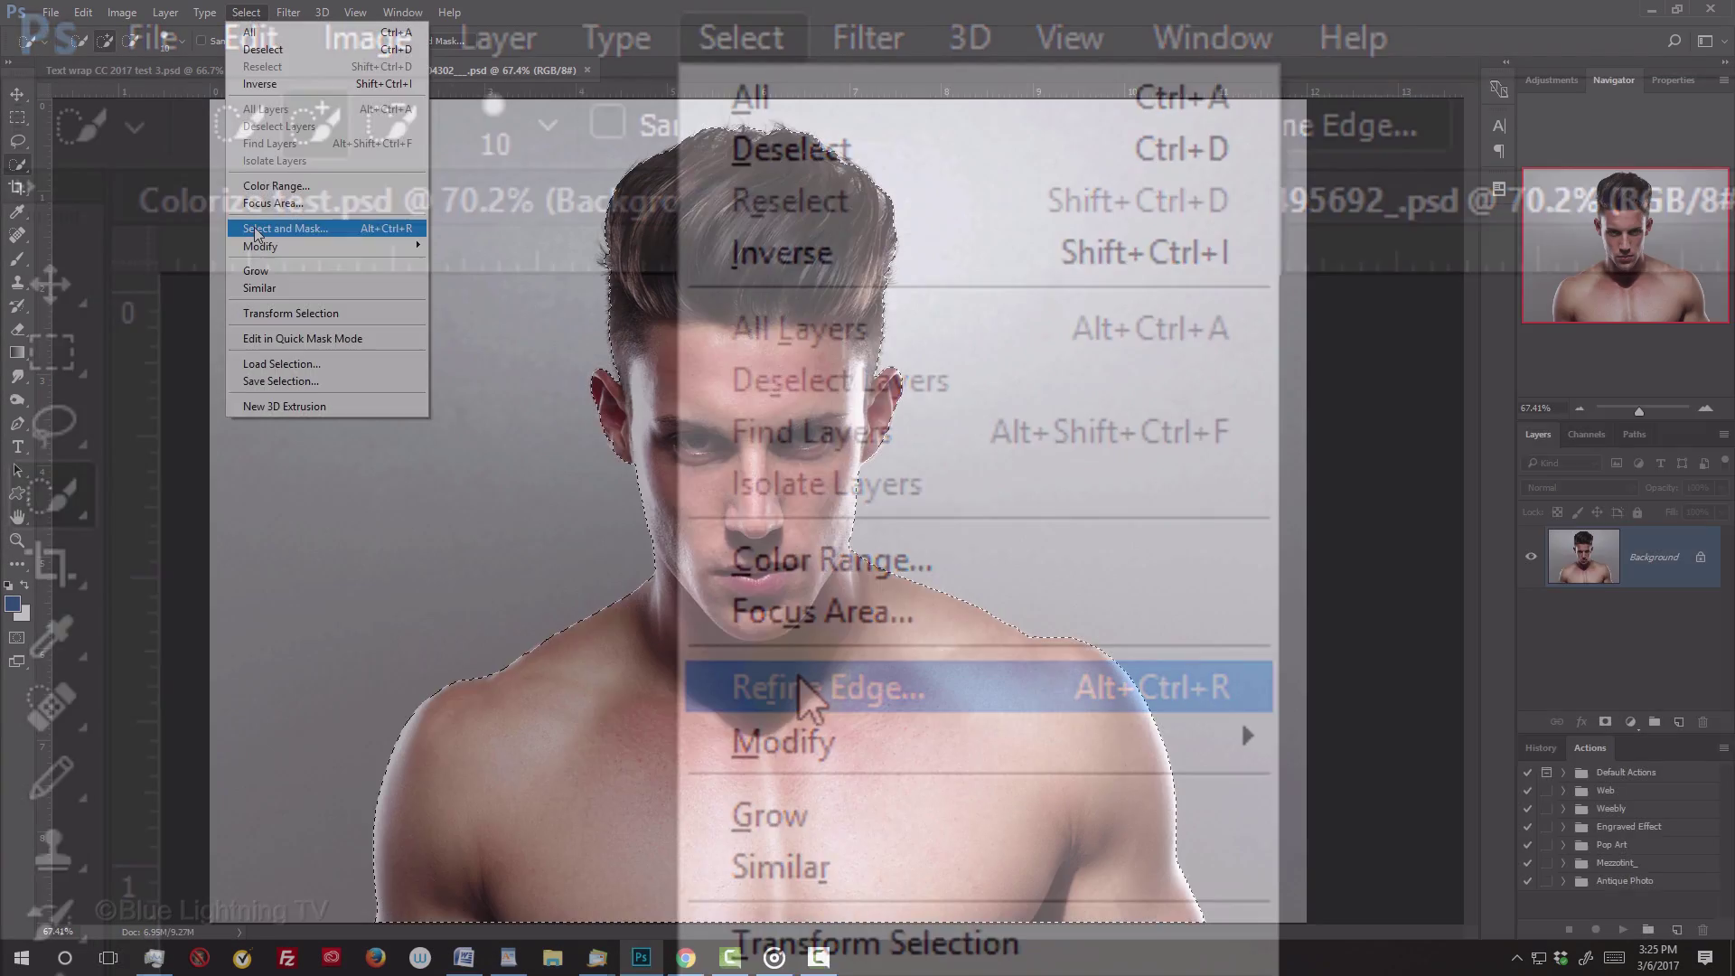
left_click(258, 233)
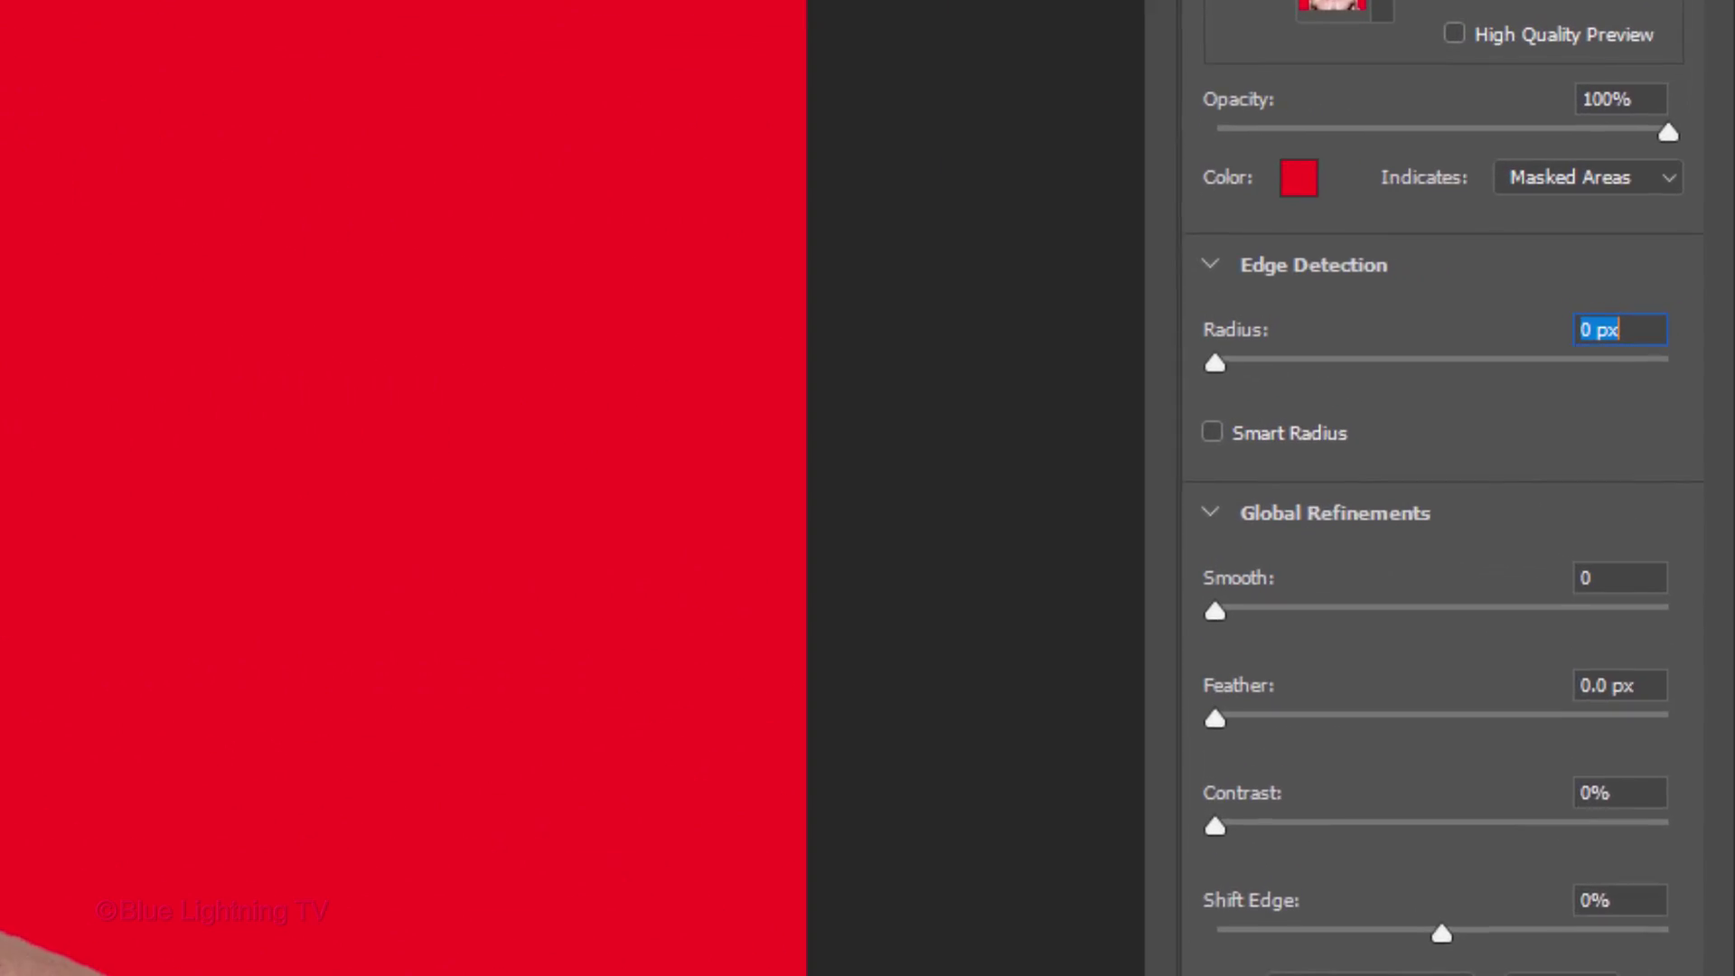
left_click(958, 501)
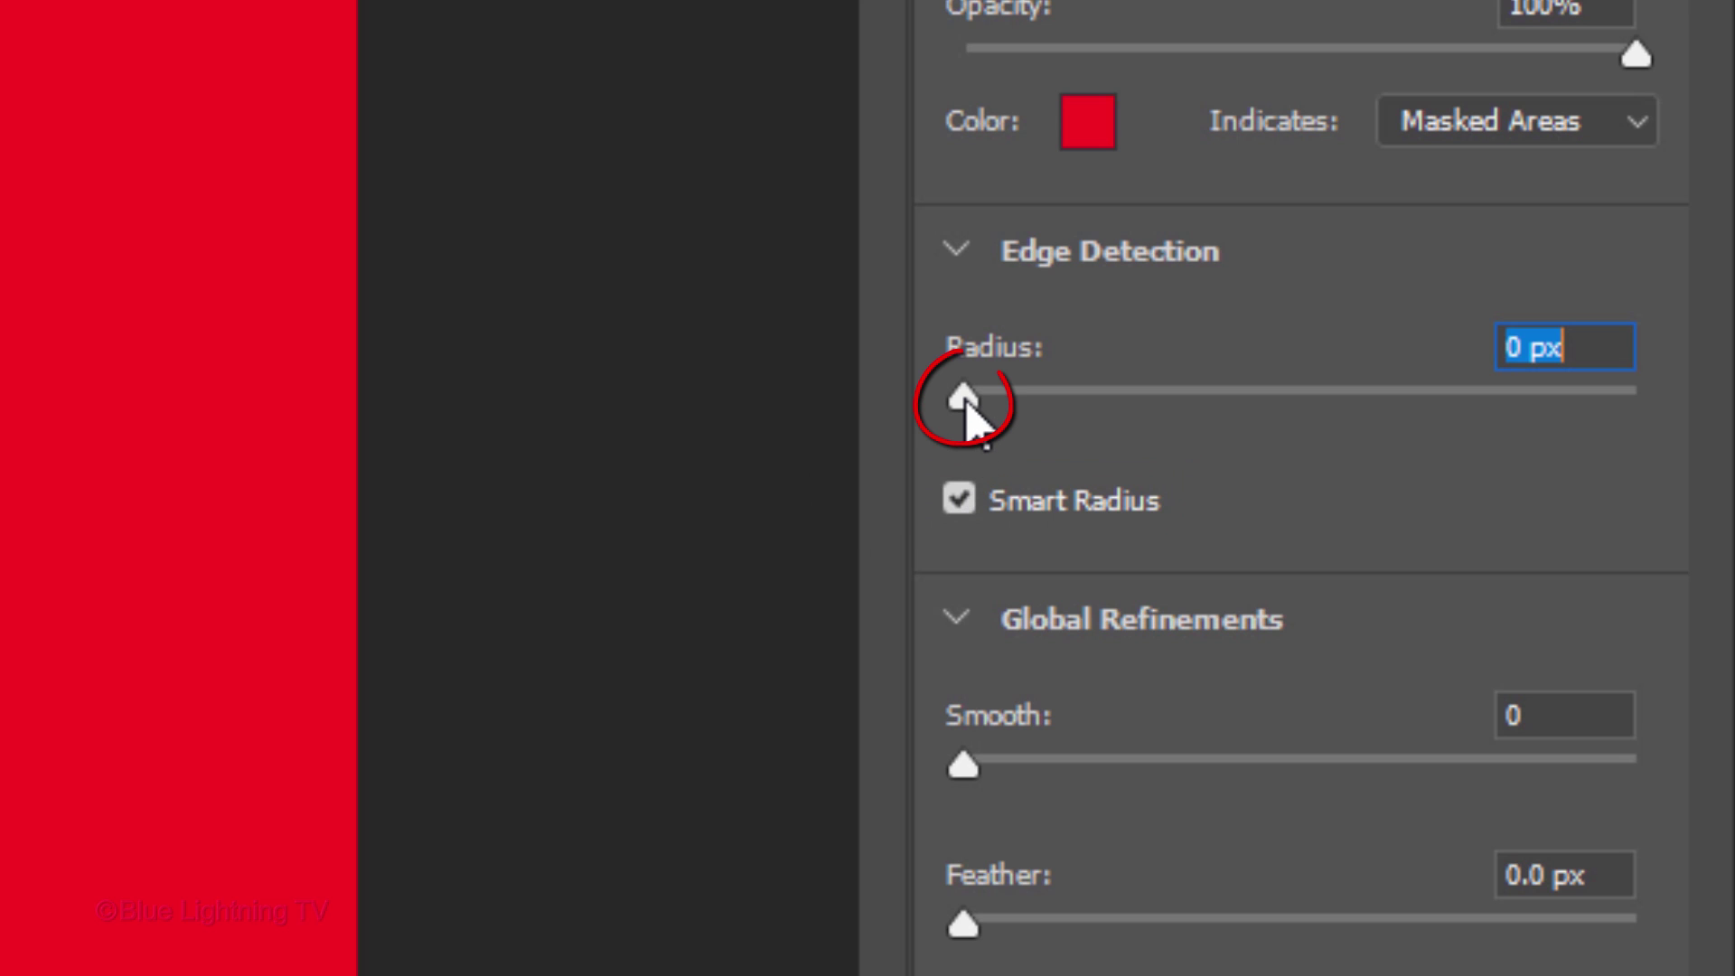
left_click_drag(974, 405, 1283, 394)
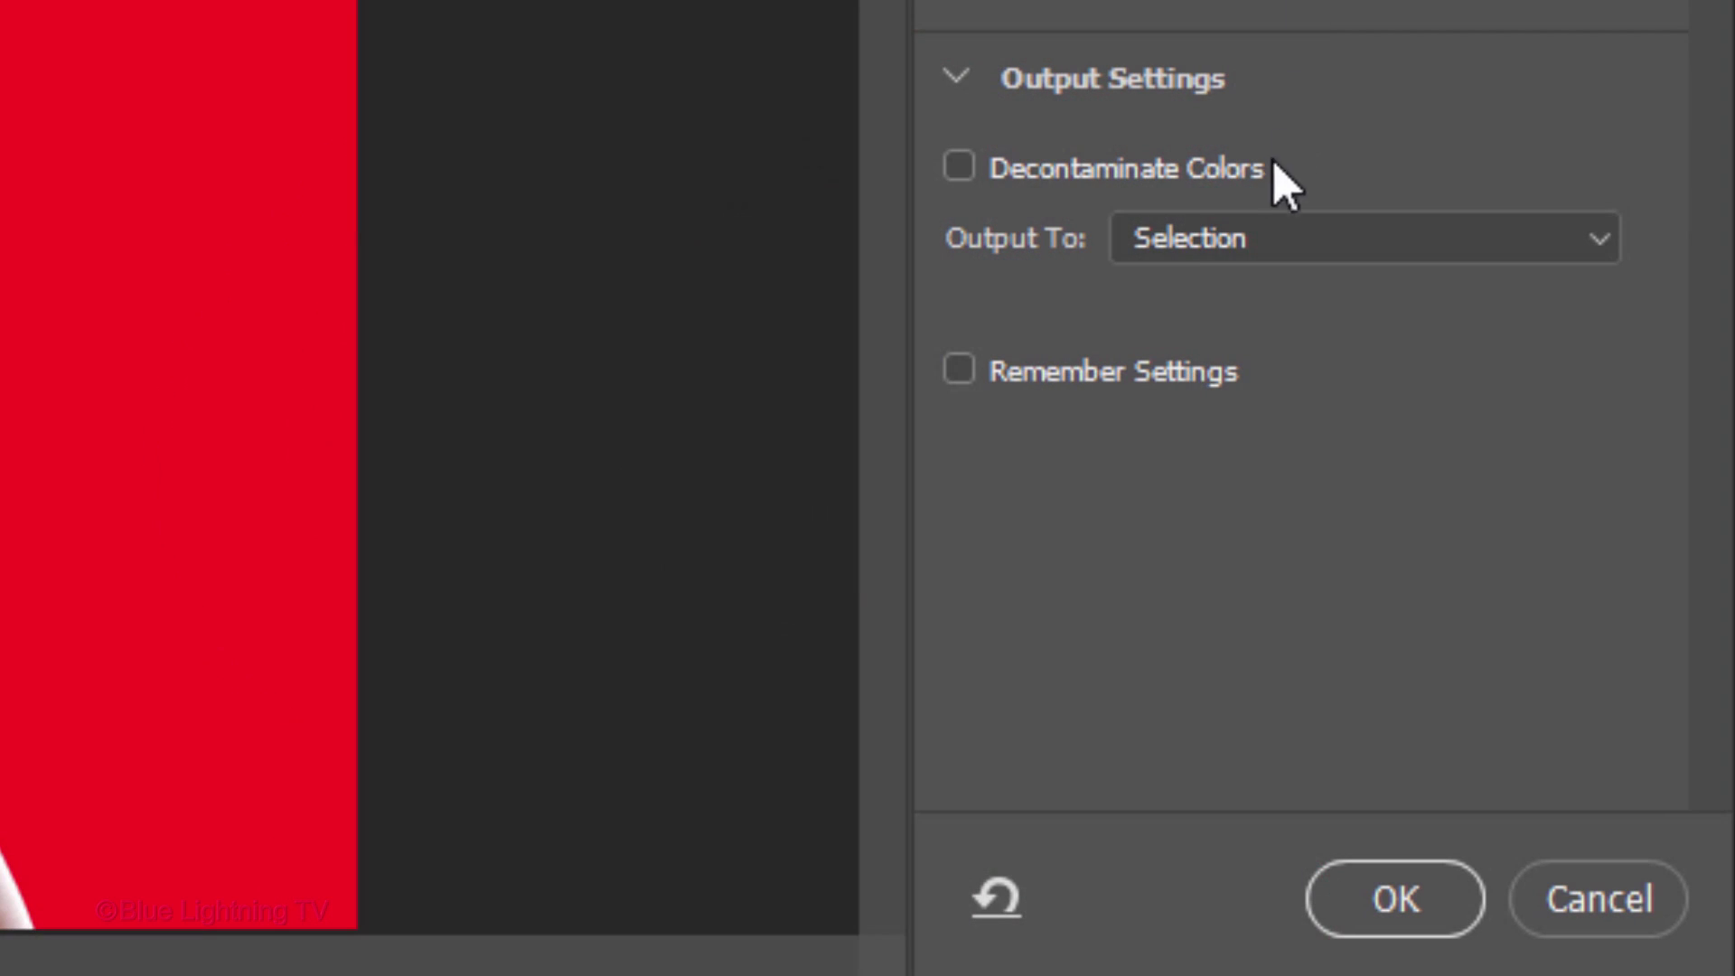
Output the refined selection as a New Layer with Layer Mask and convert that layer to a Smart Object
left_click(1259, 239)
left_click(1256, 395)
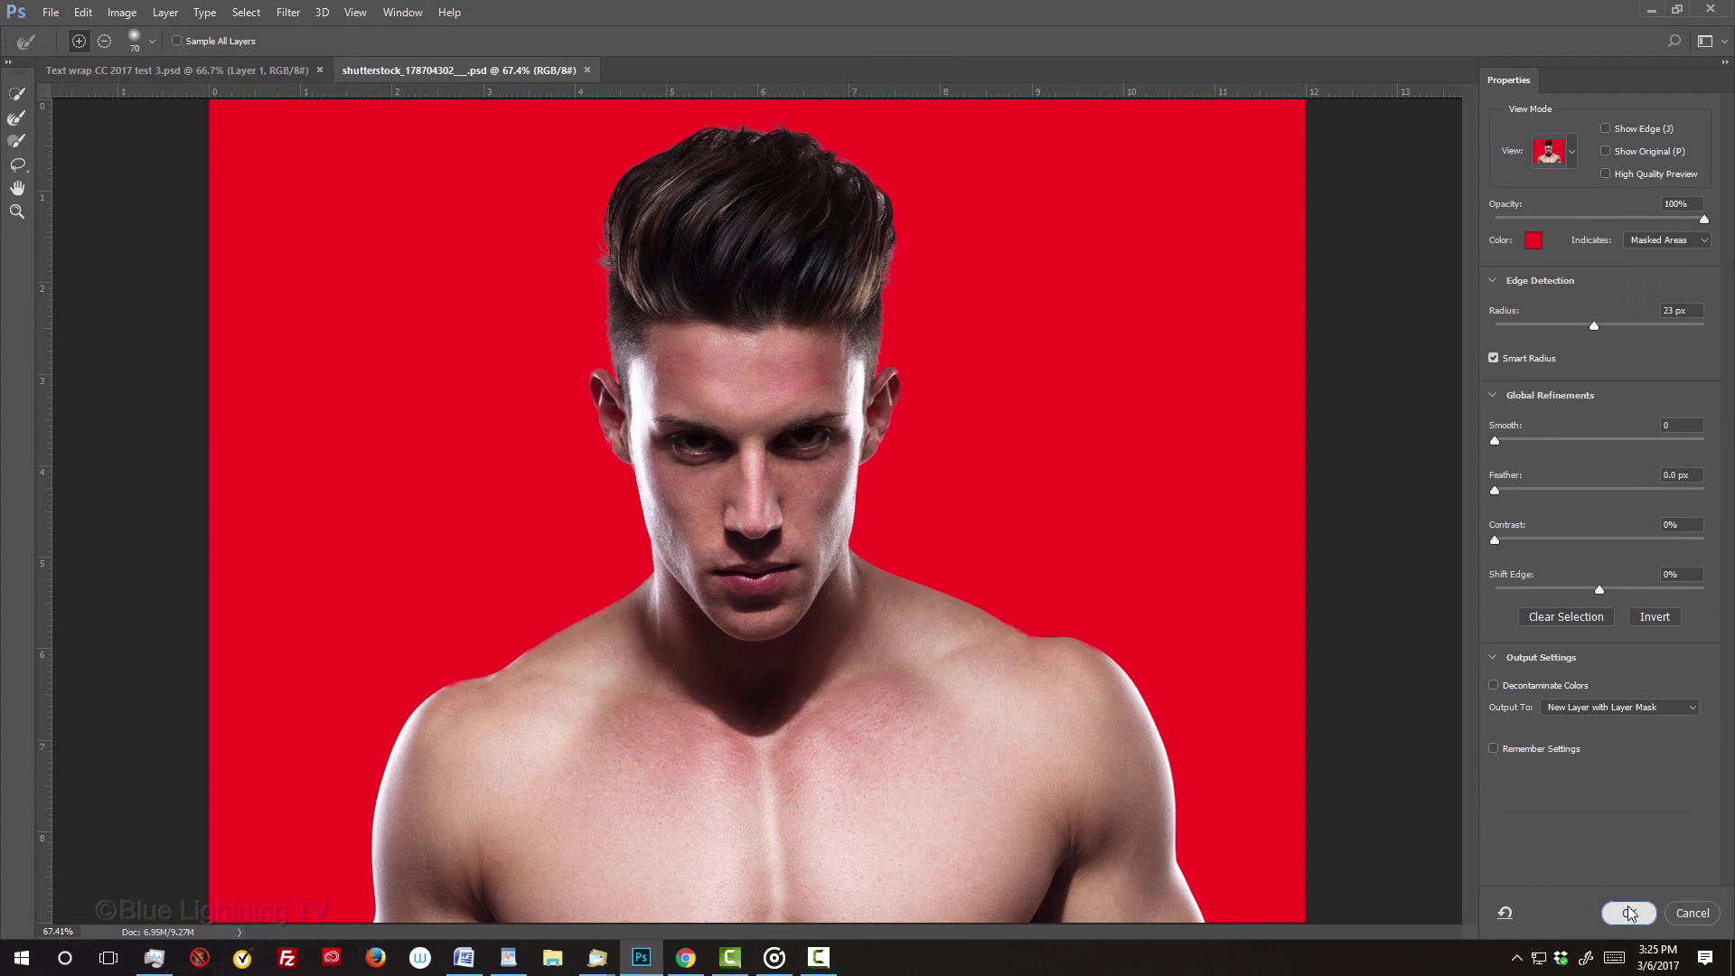
left_click(1395, 880)
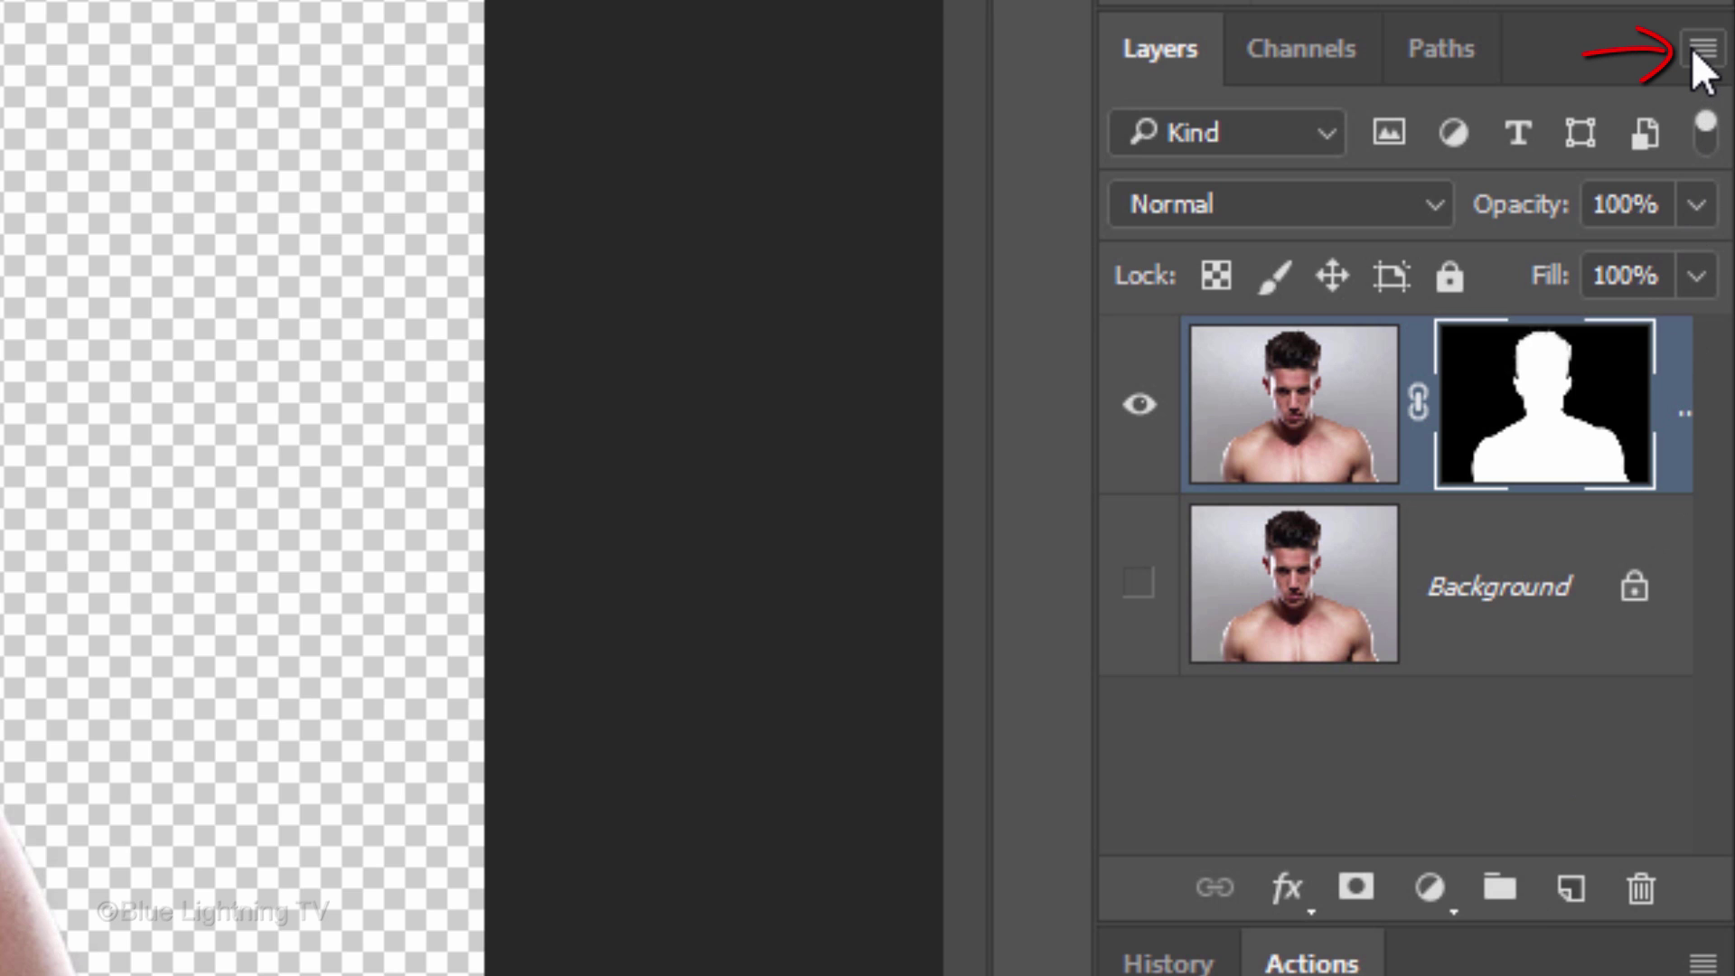
left_click(1694, 51)
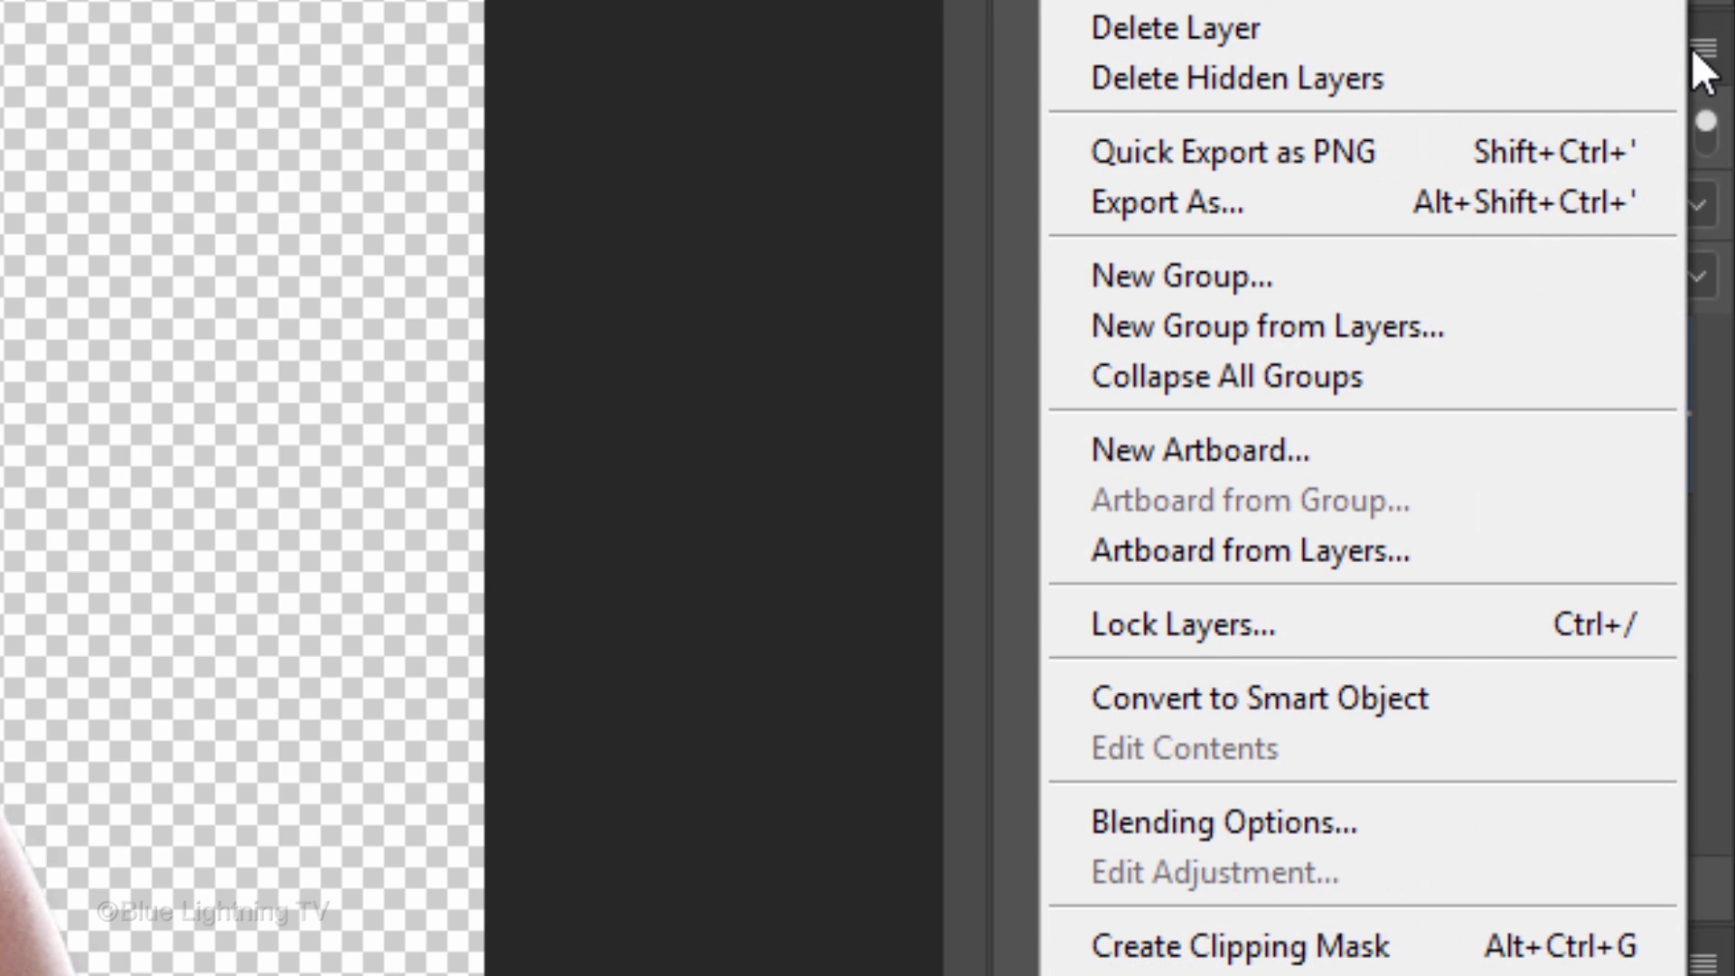
left_click(1543, 695)
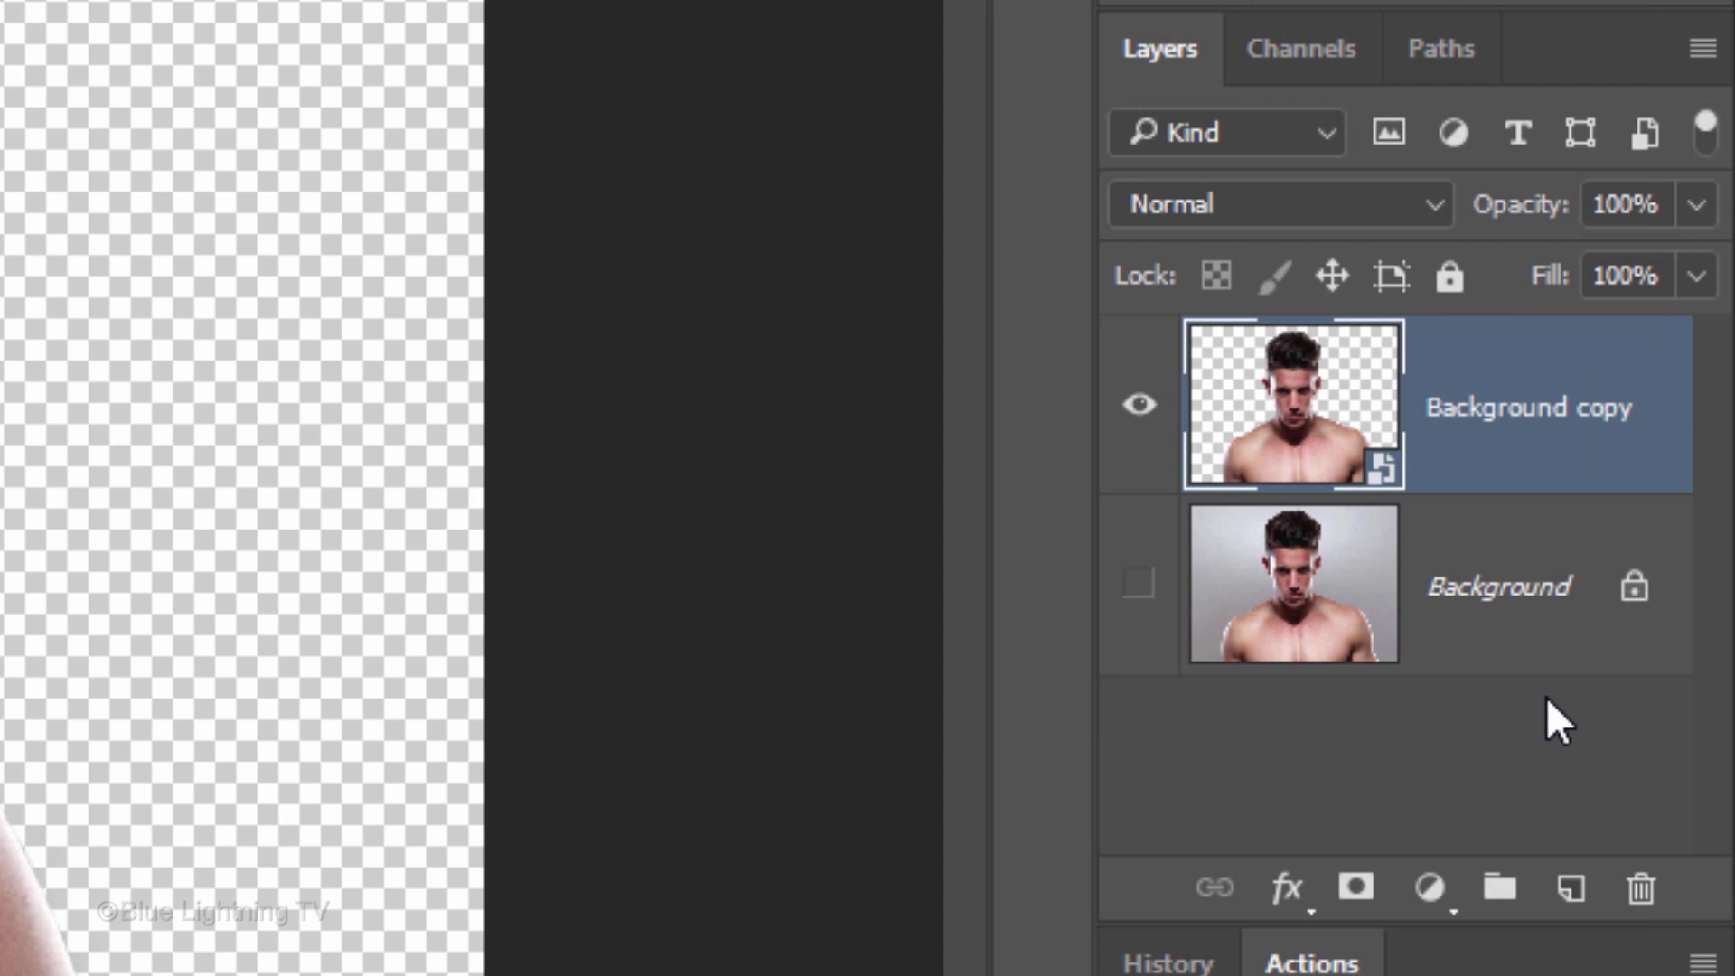
Add a new layer below the man's cutout layer and fill it with black
left_click(1570, 890, "ctrl")
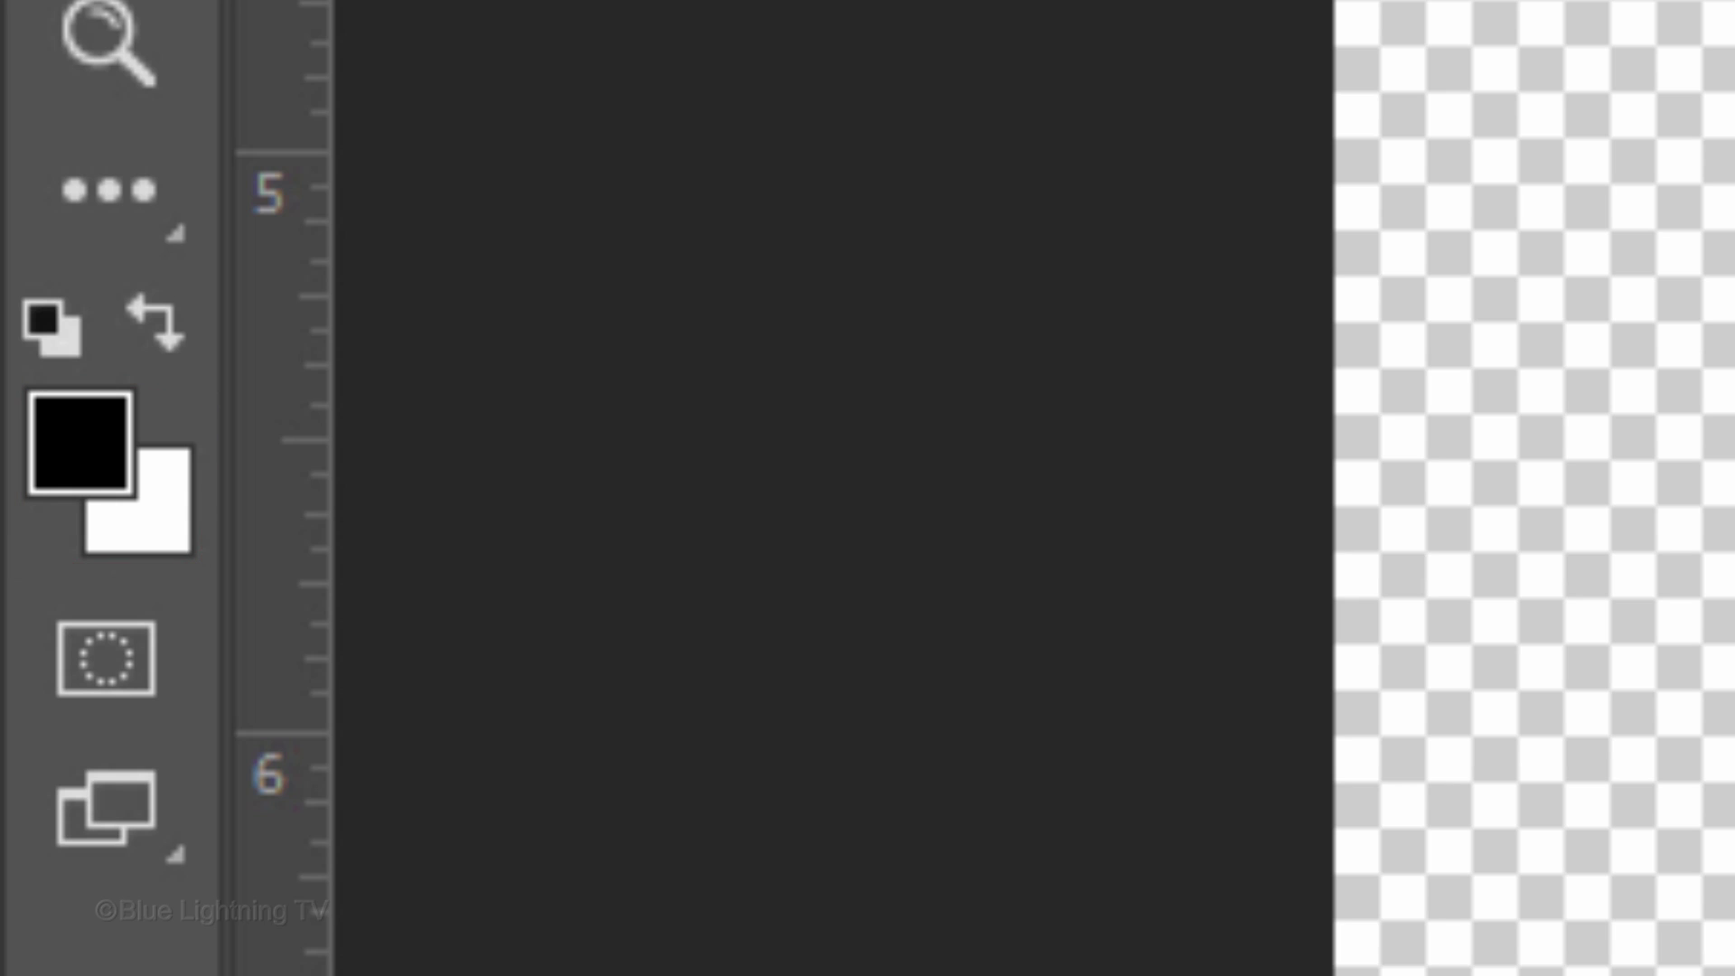
key("d")
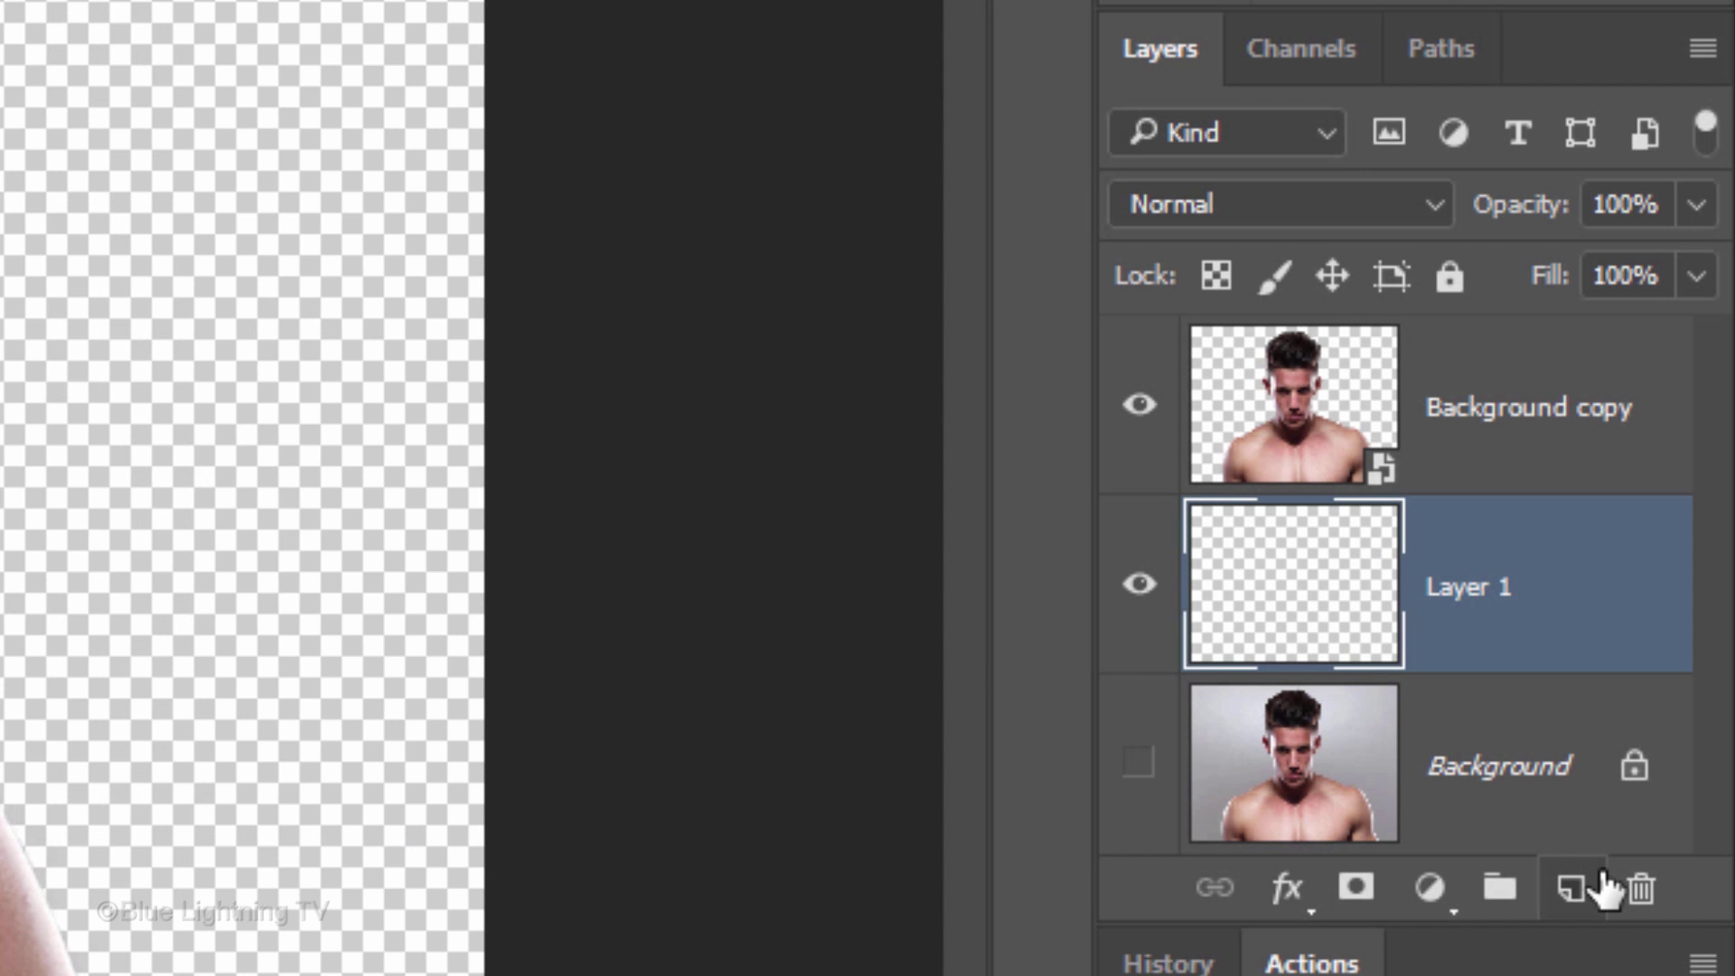
key("alt+Delete")
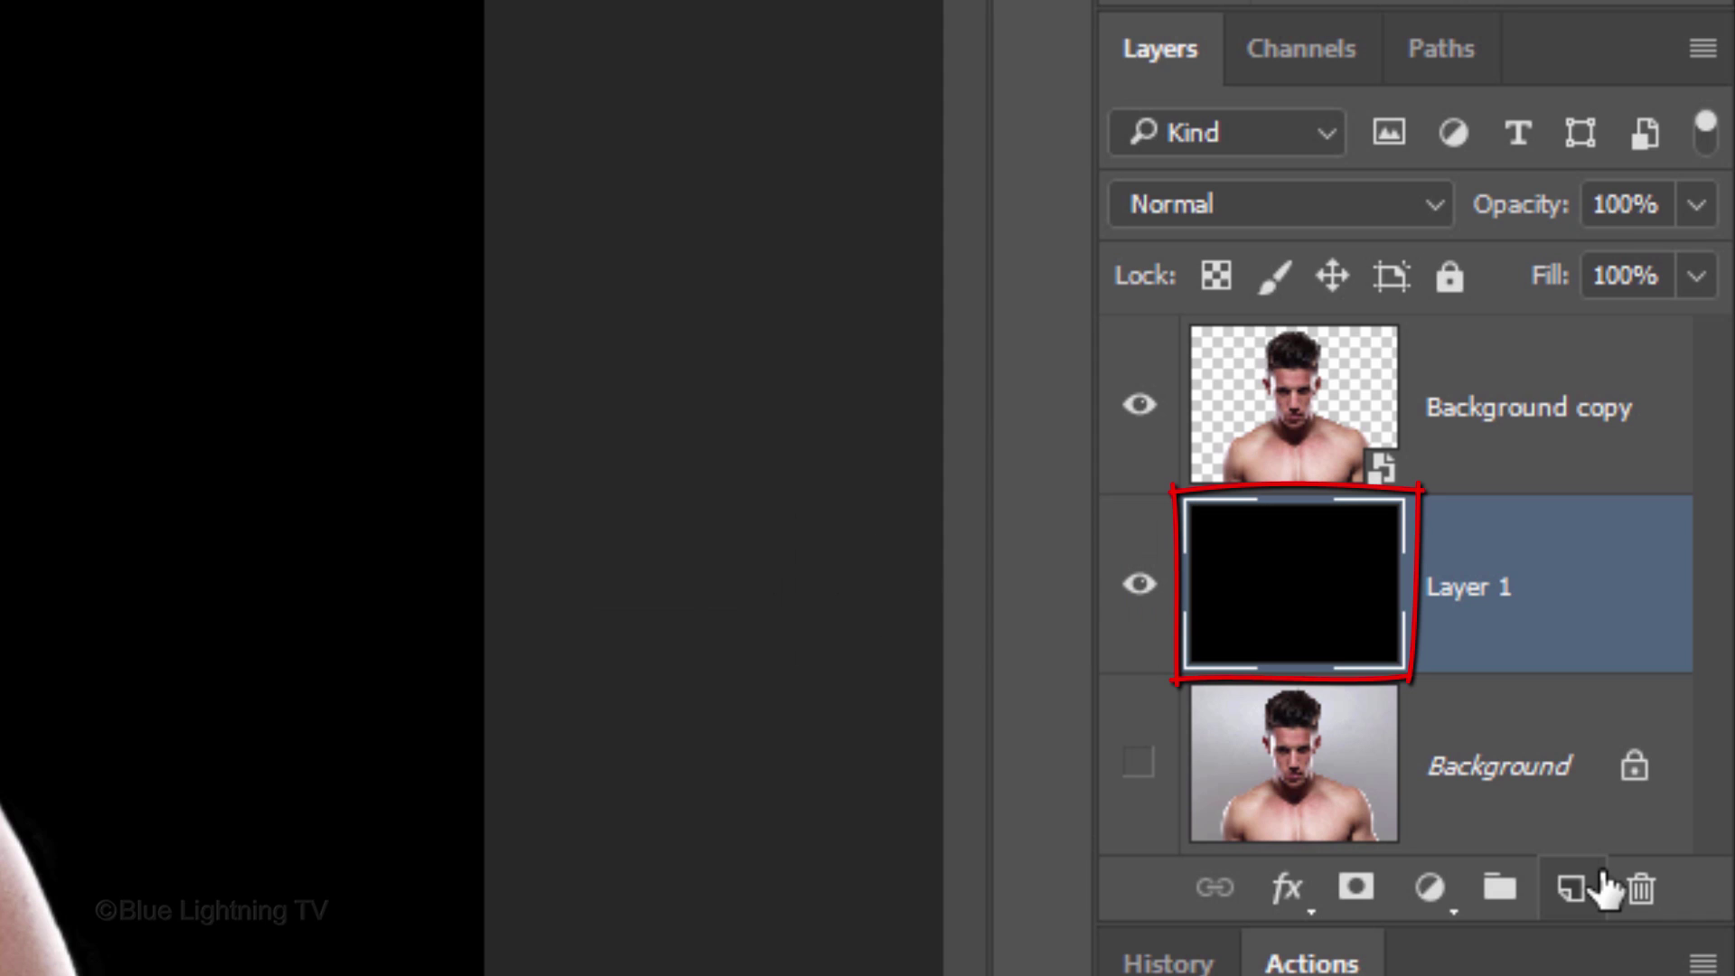
Add a Hue/Saturation adjustment layer above the man's cutout layer and turn on Colorize
left_click(1294, 413)
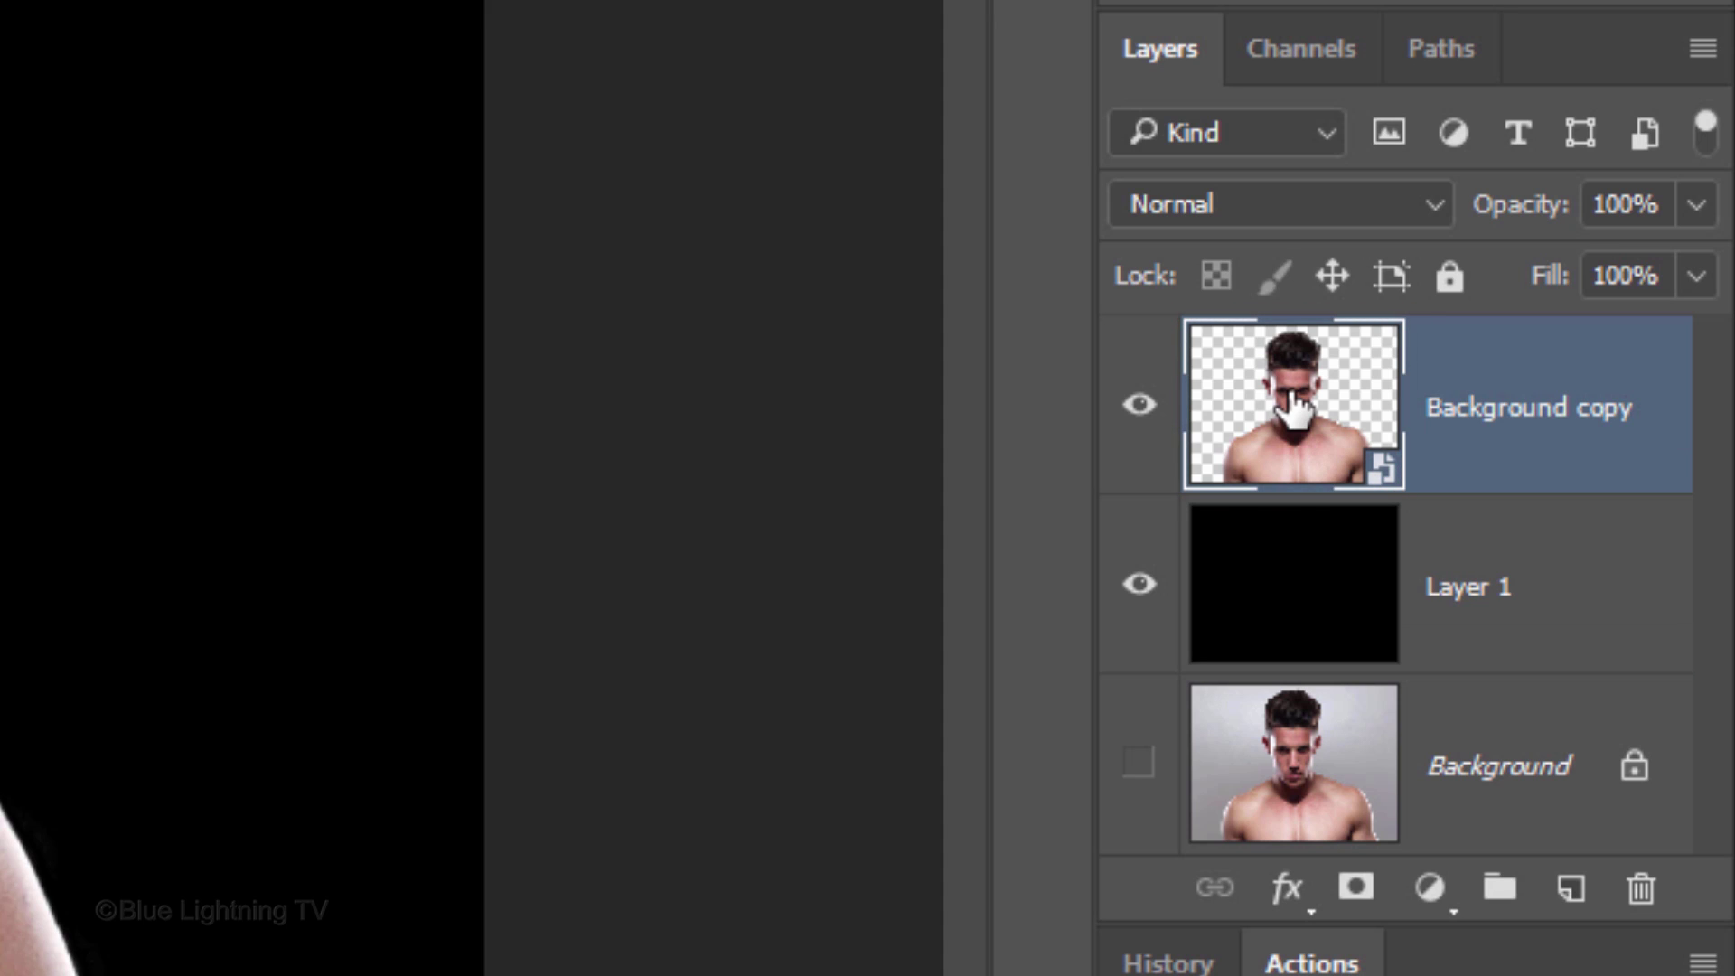
left_click(1429, 891)
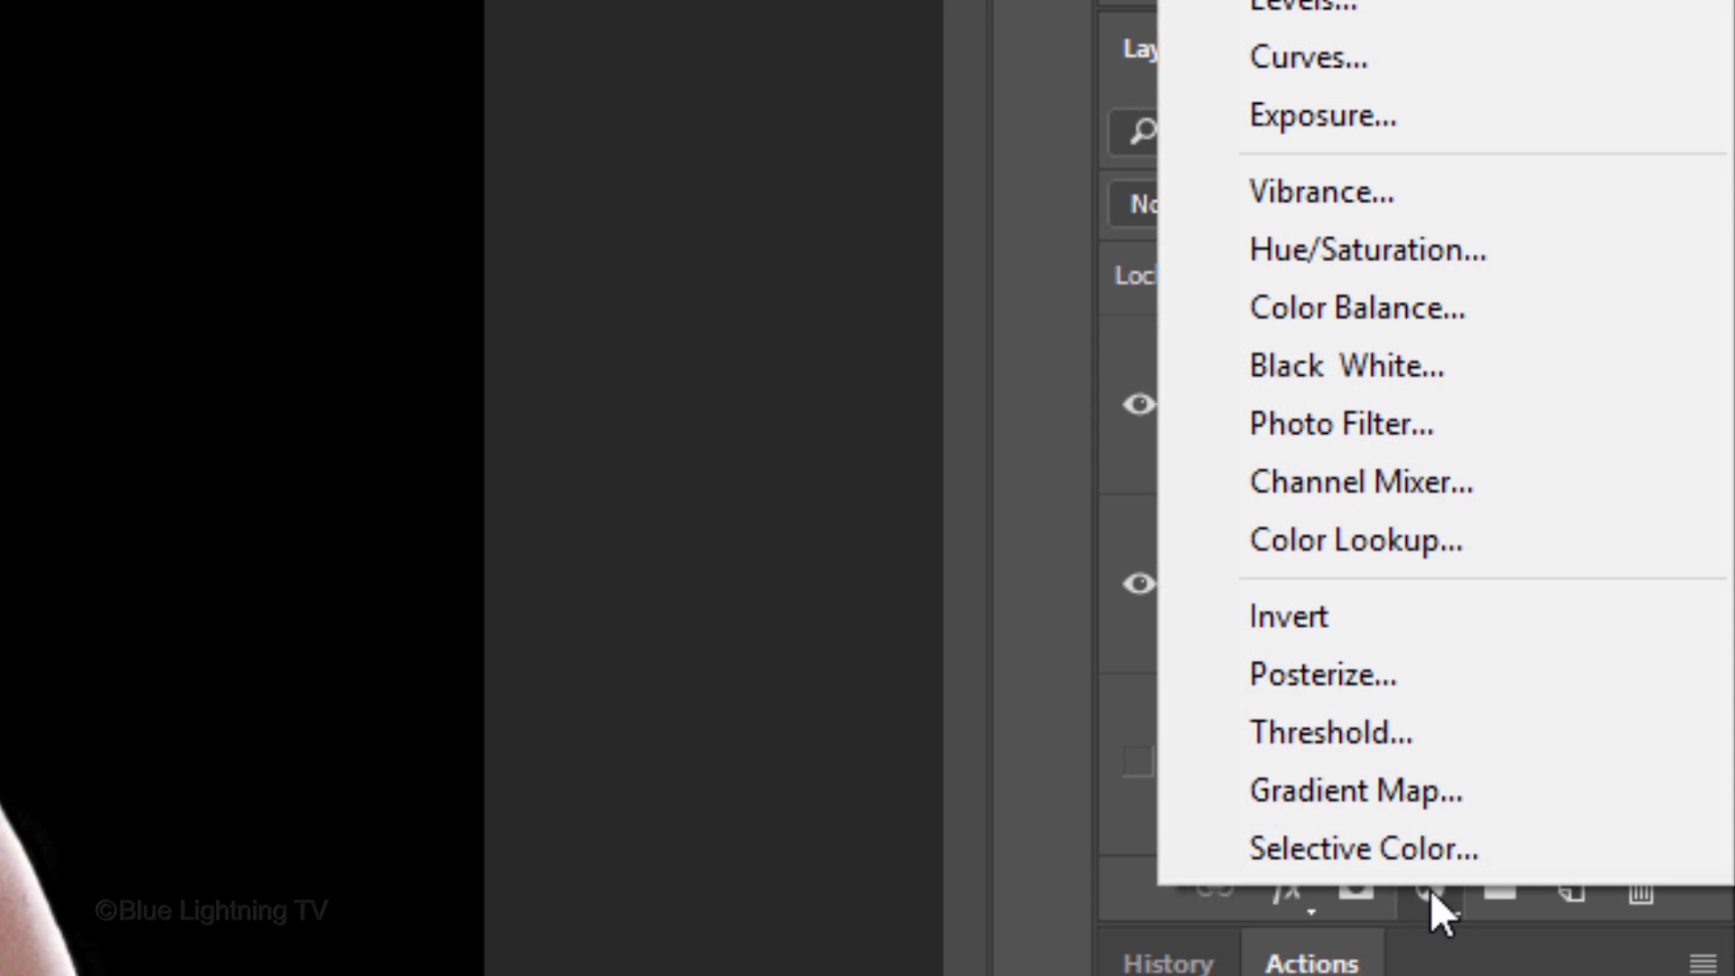
left_click(1405, 250)
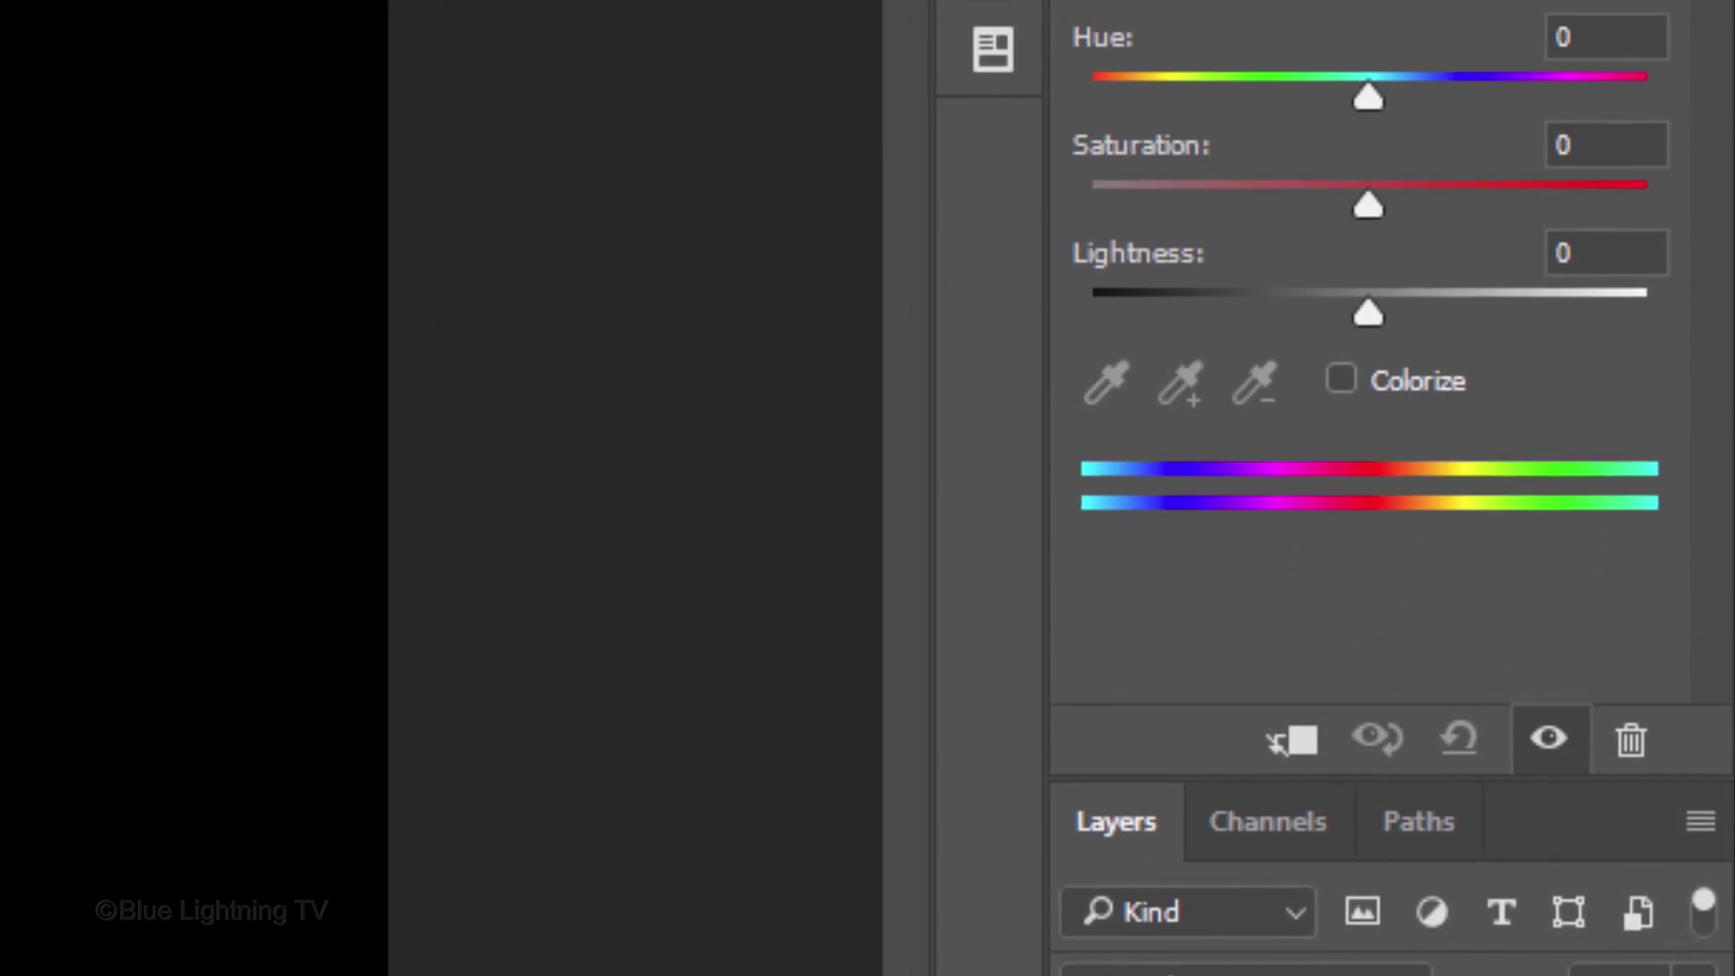
left_click(1341, 379)
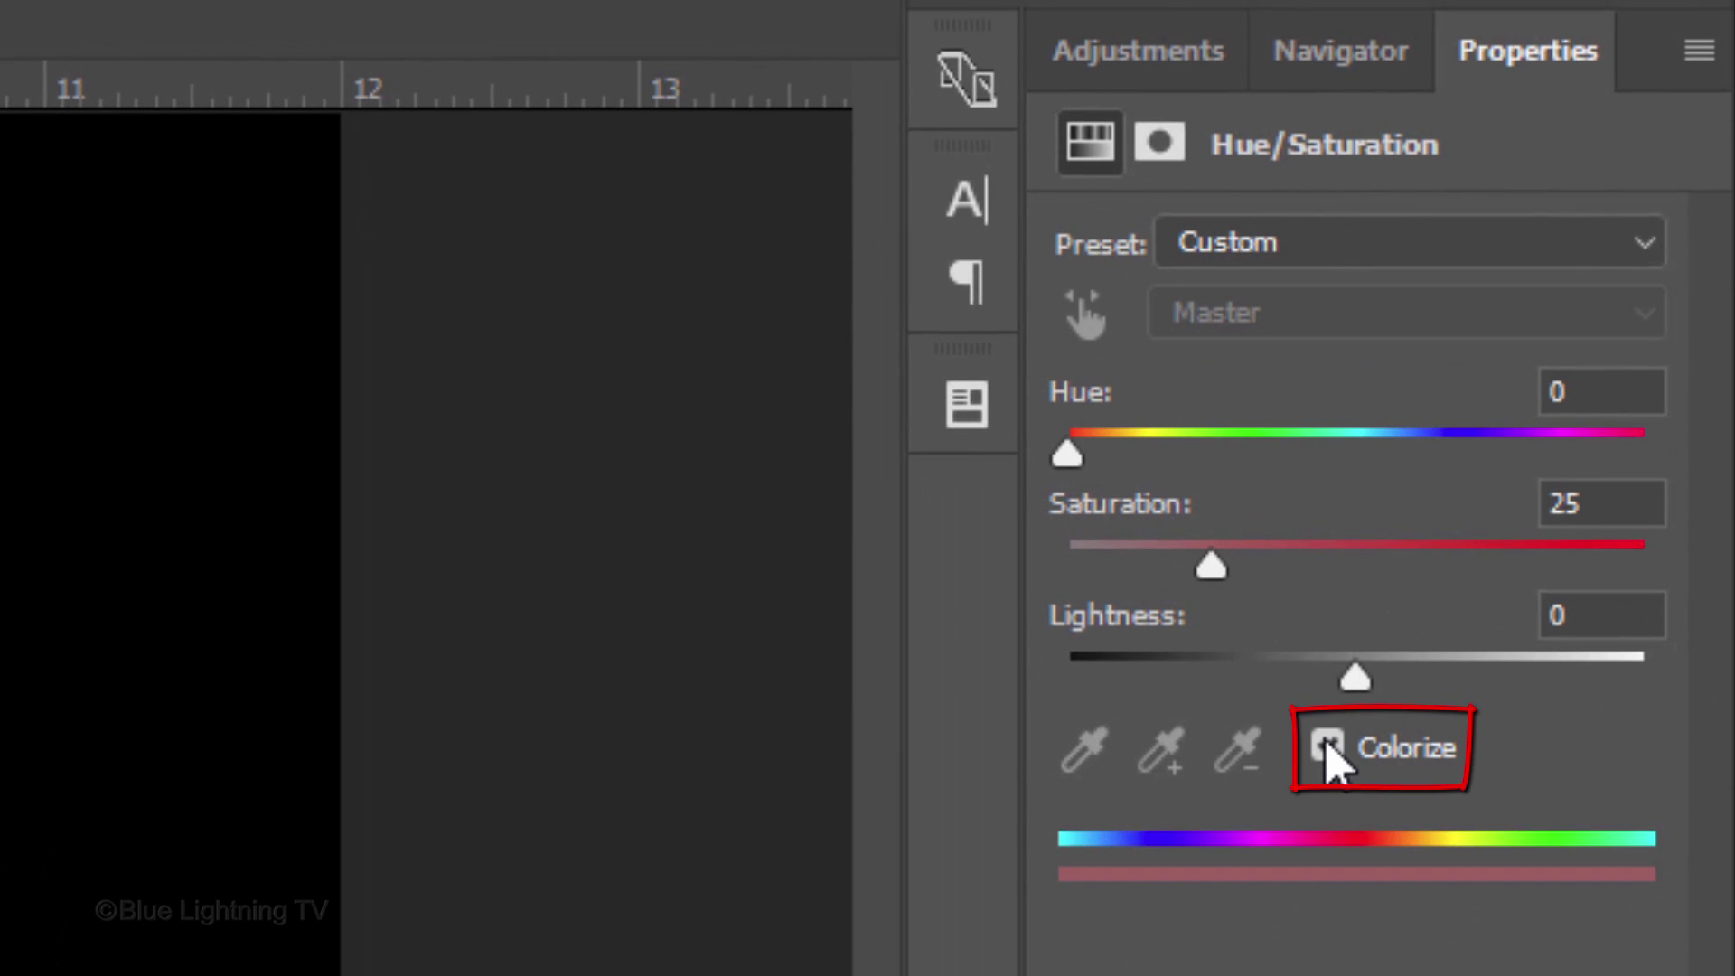
Set the Hue/Saturation adjustment's hue to 209 and its saturation to 53
left_click(1604, 389)
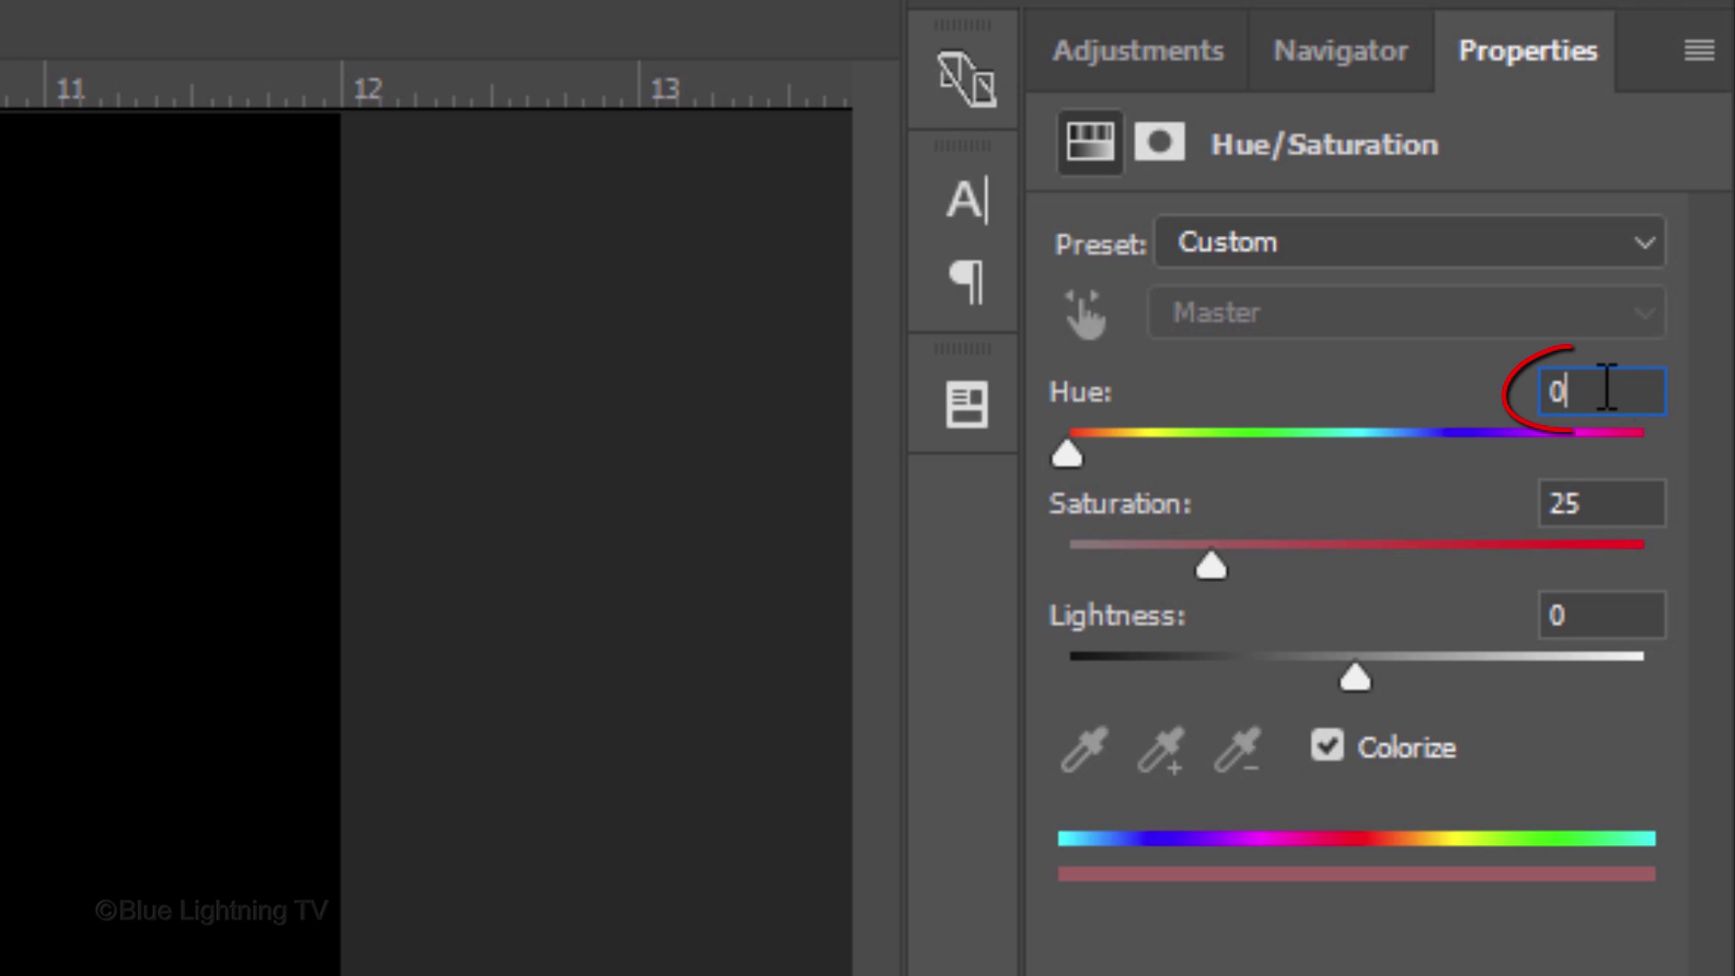
key("BackSpace")
type("209")
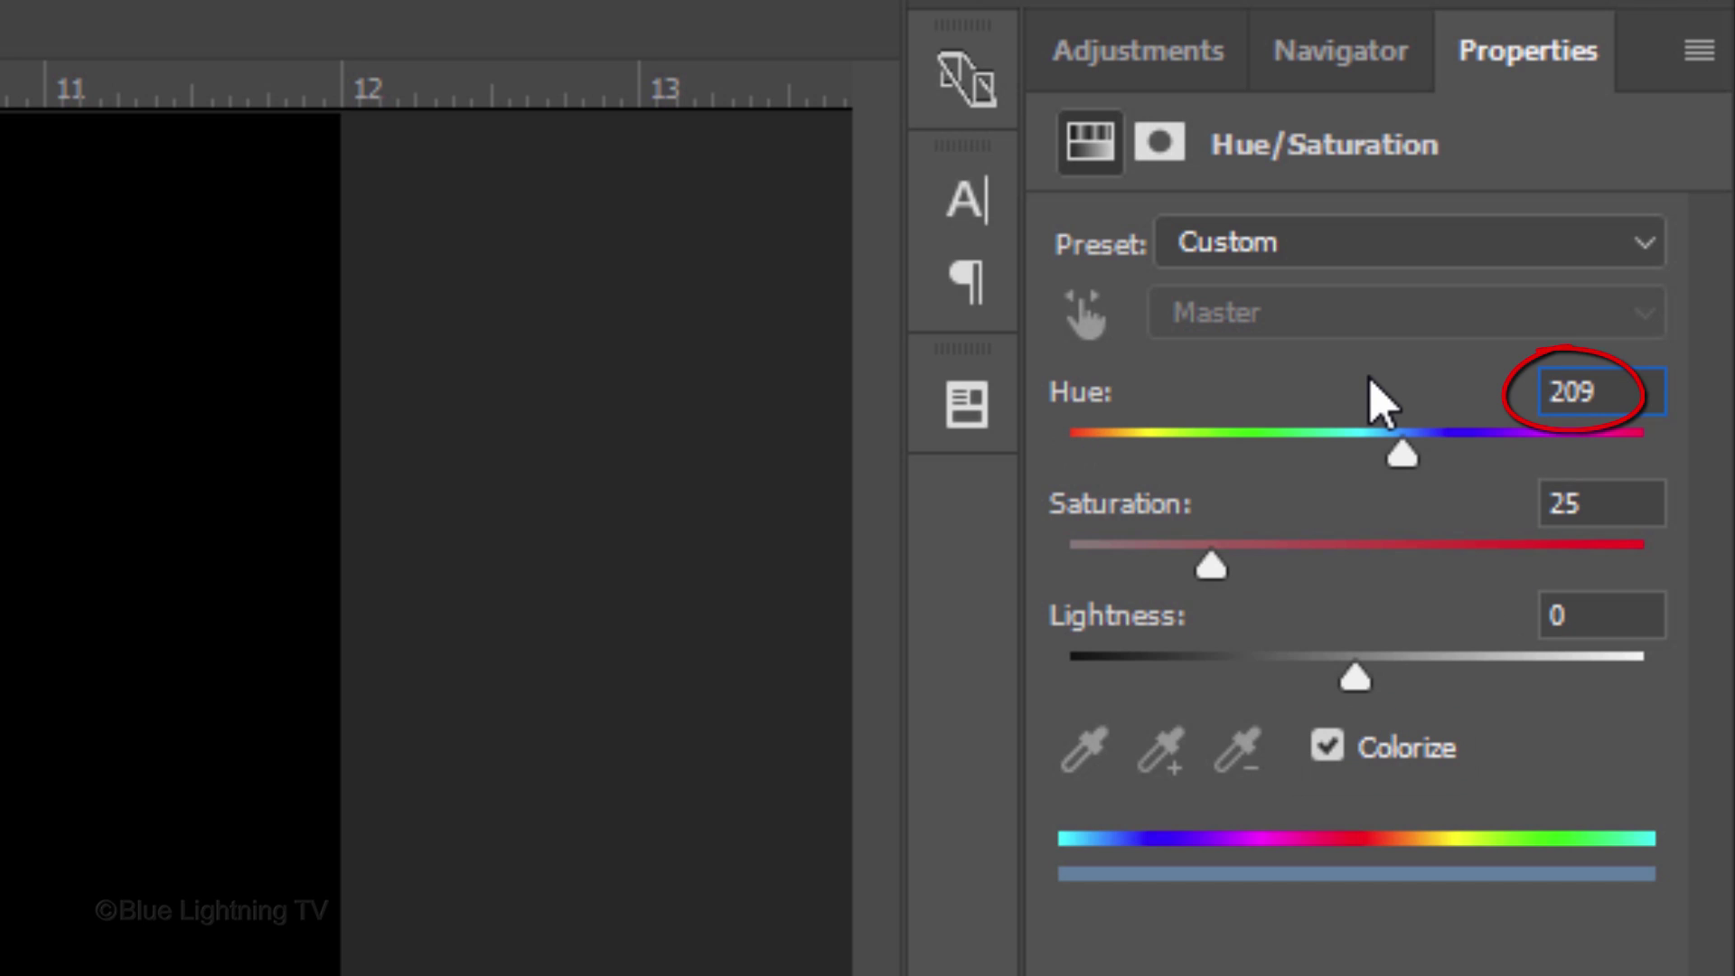
left_click(1612, 501)
key("BackSpace")
key("BackSpace")
type("53")
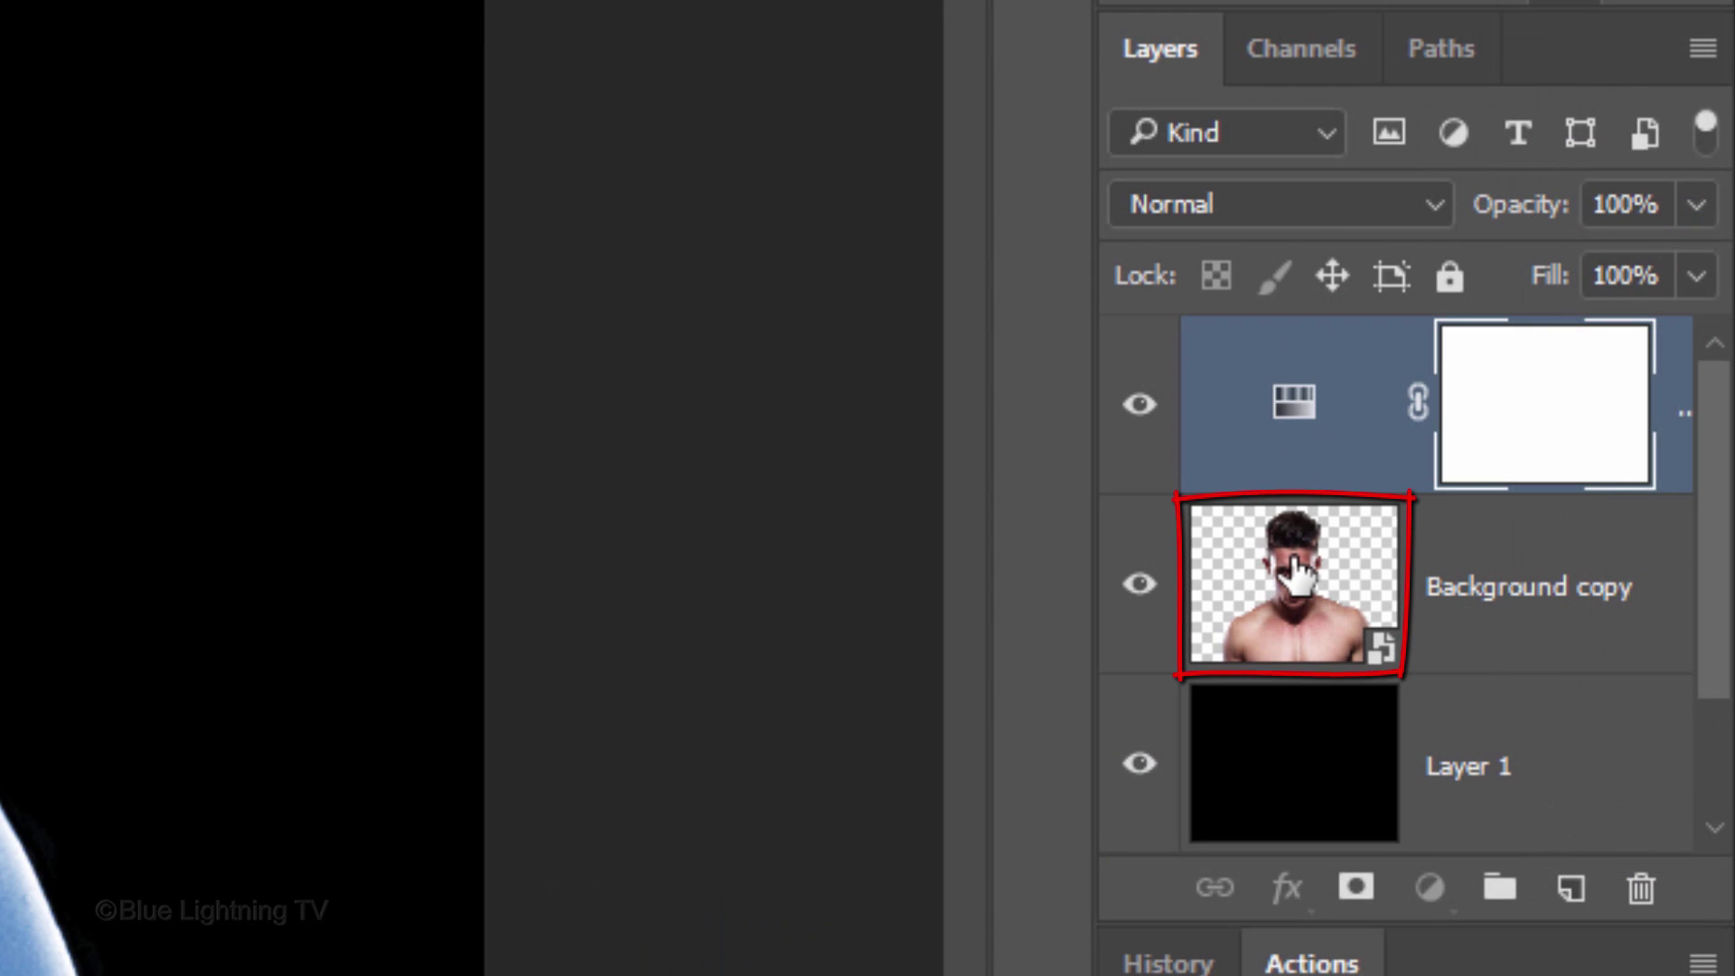
Apply the Filter Gallery's Diffuse Glow to the man's smart object with Graininess 0, Glow Amount 2 and Clear Amount 10
left_click(1295, 567)
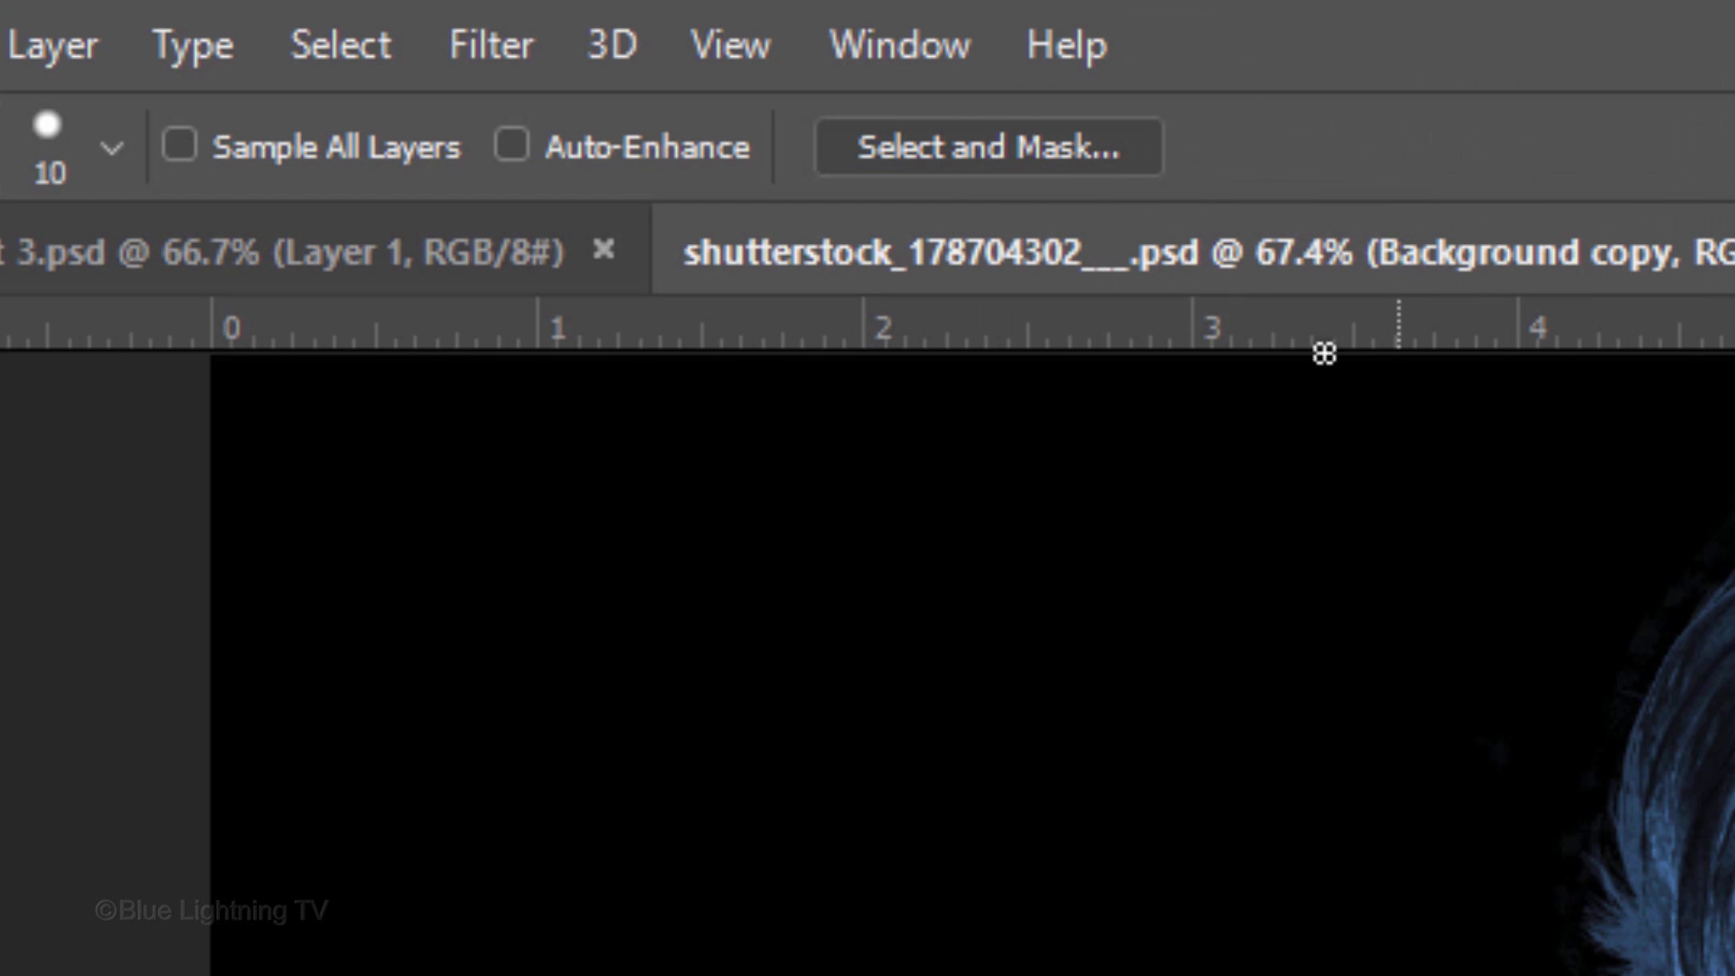
left_click(508, 49)
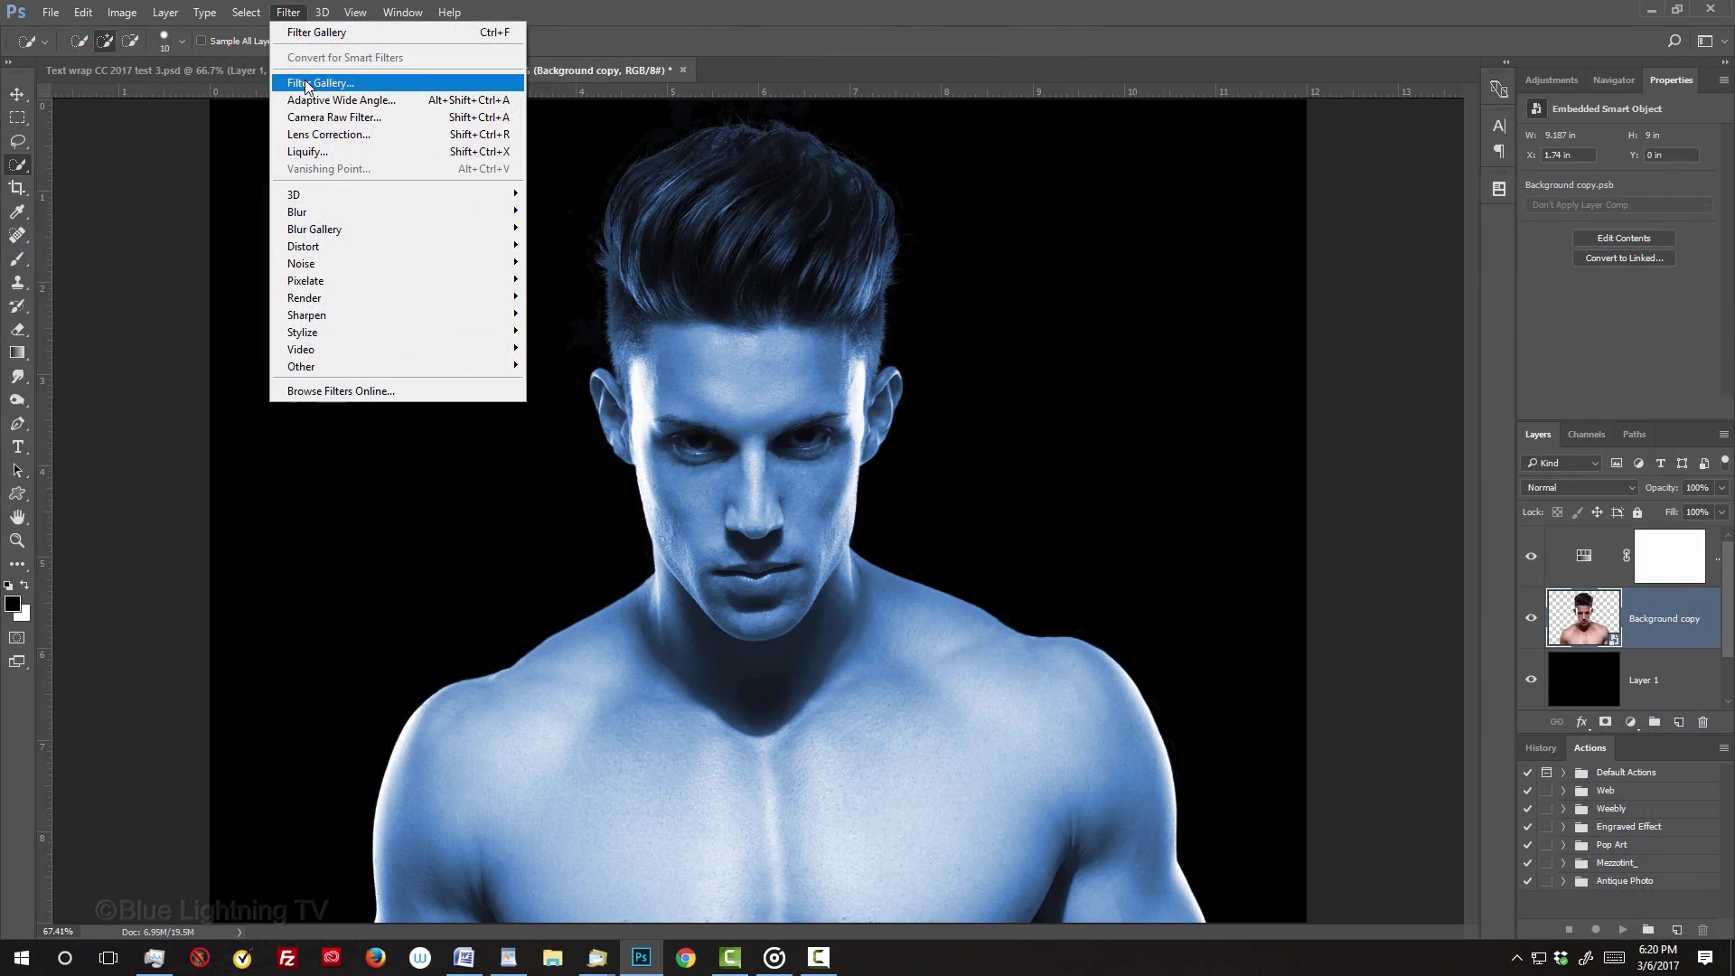
left_click(558, 298)
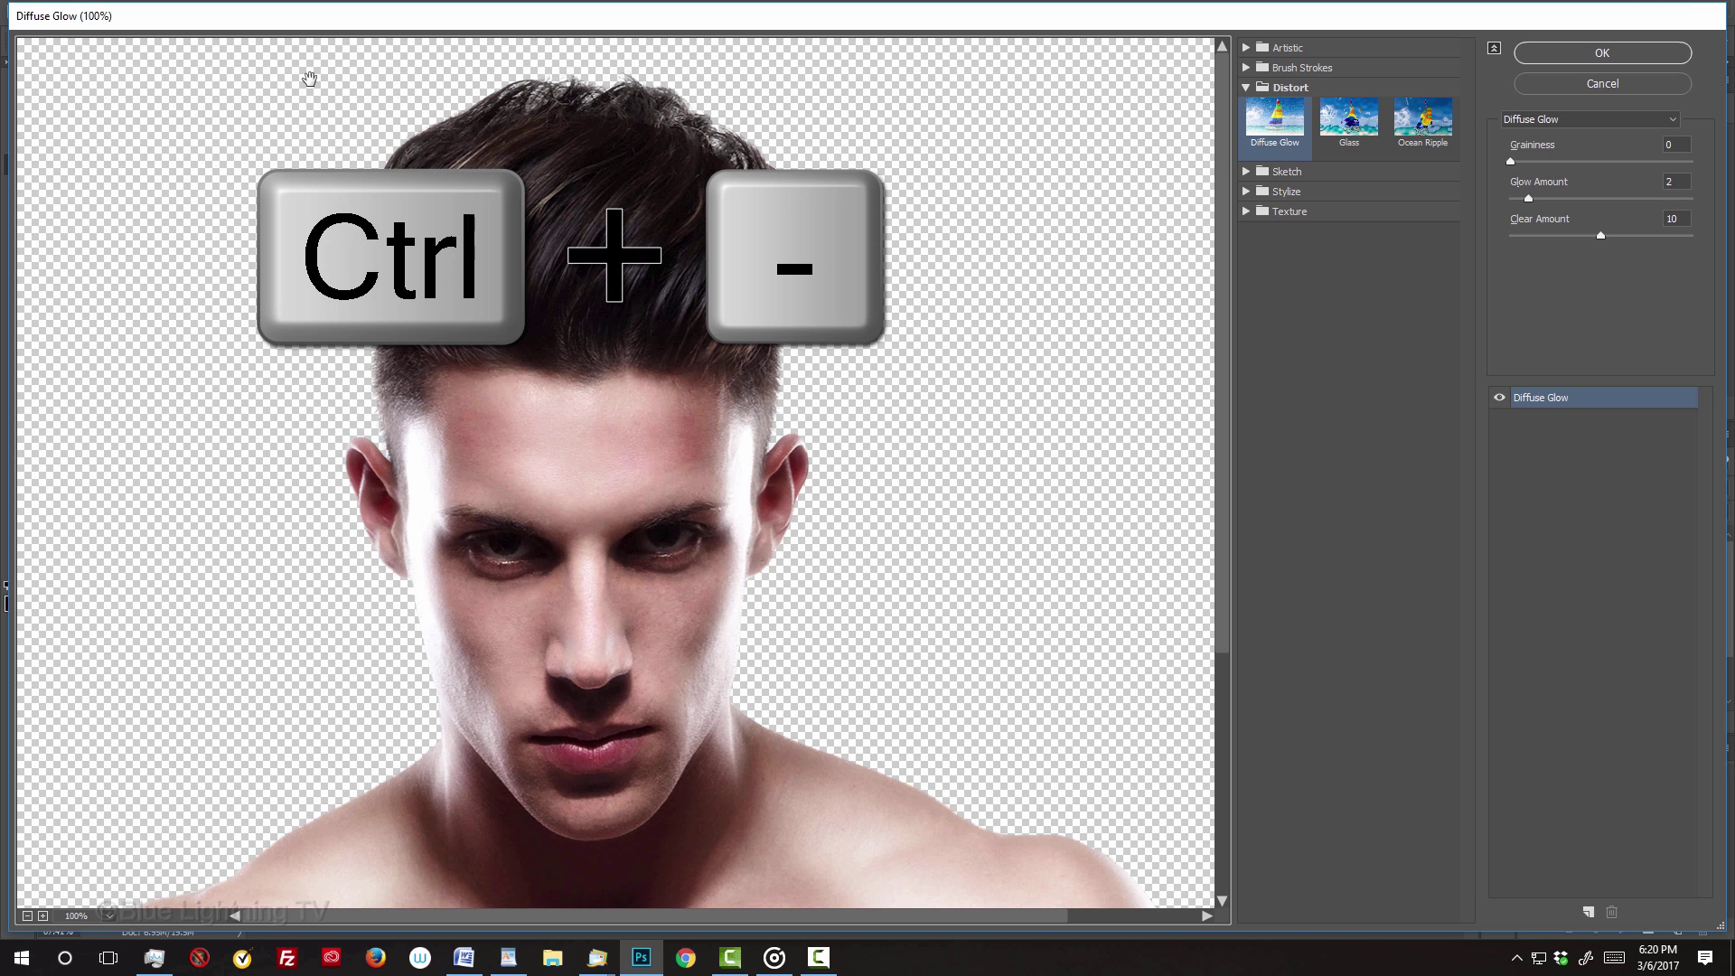
key("ctrl+minus")
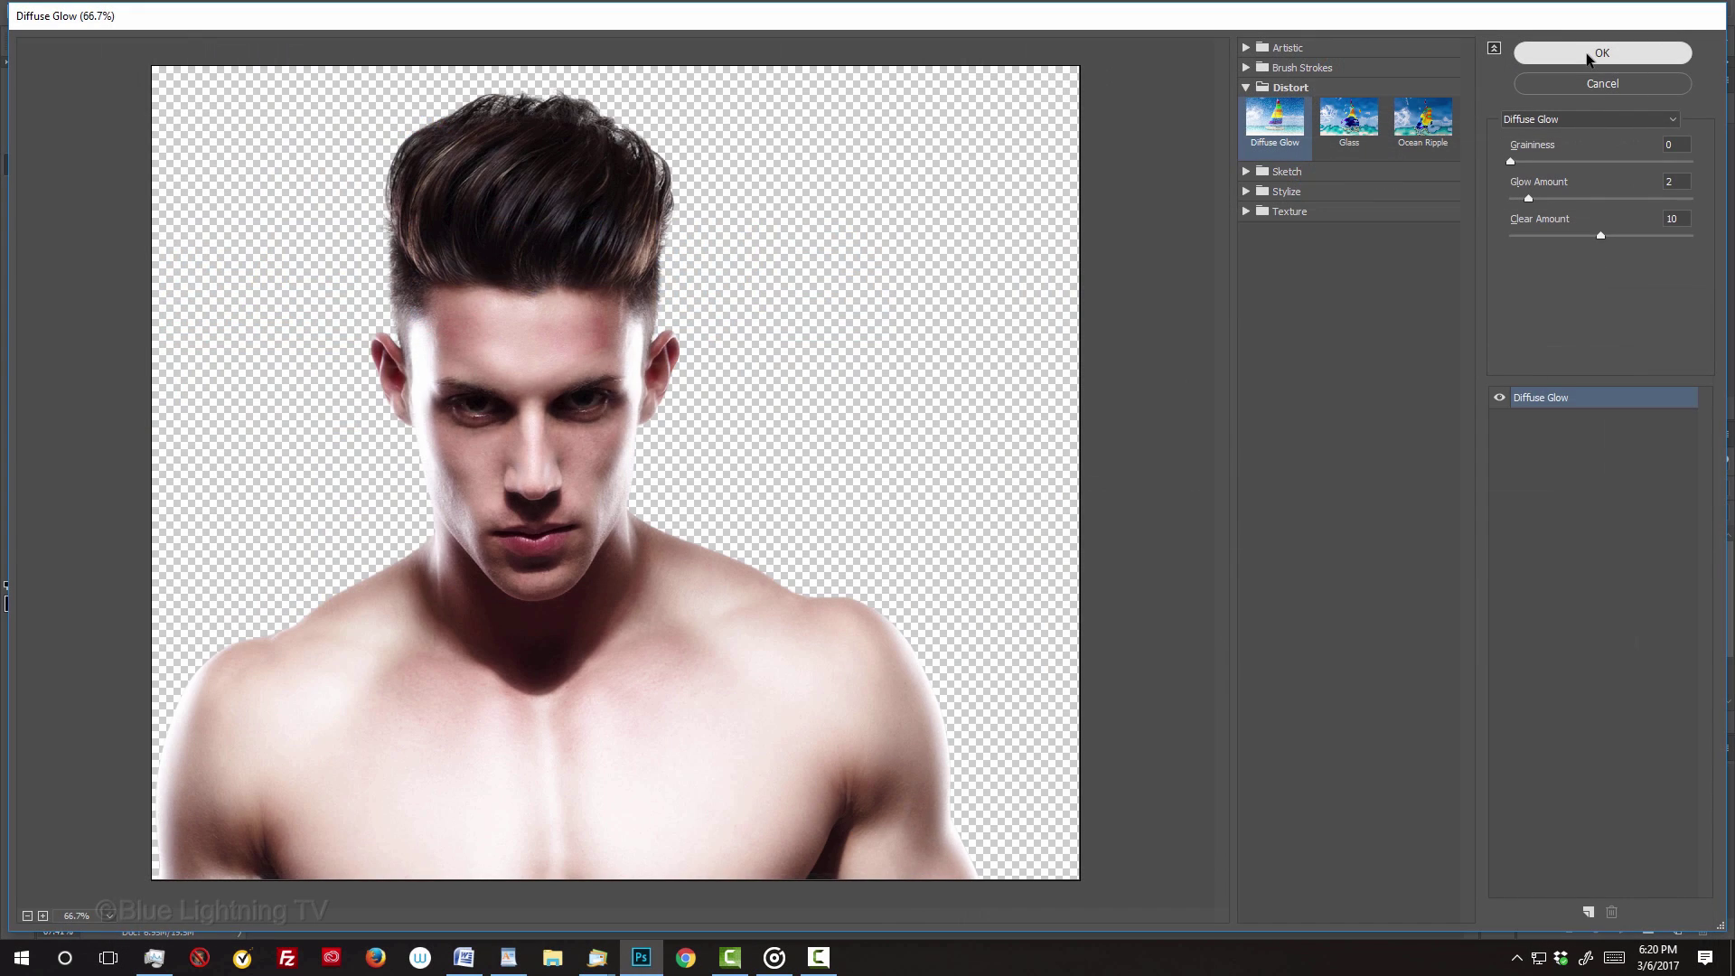
left_click(1301, 86)
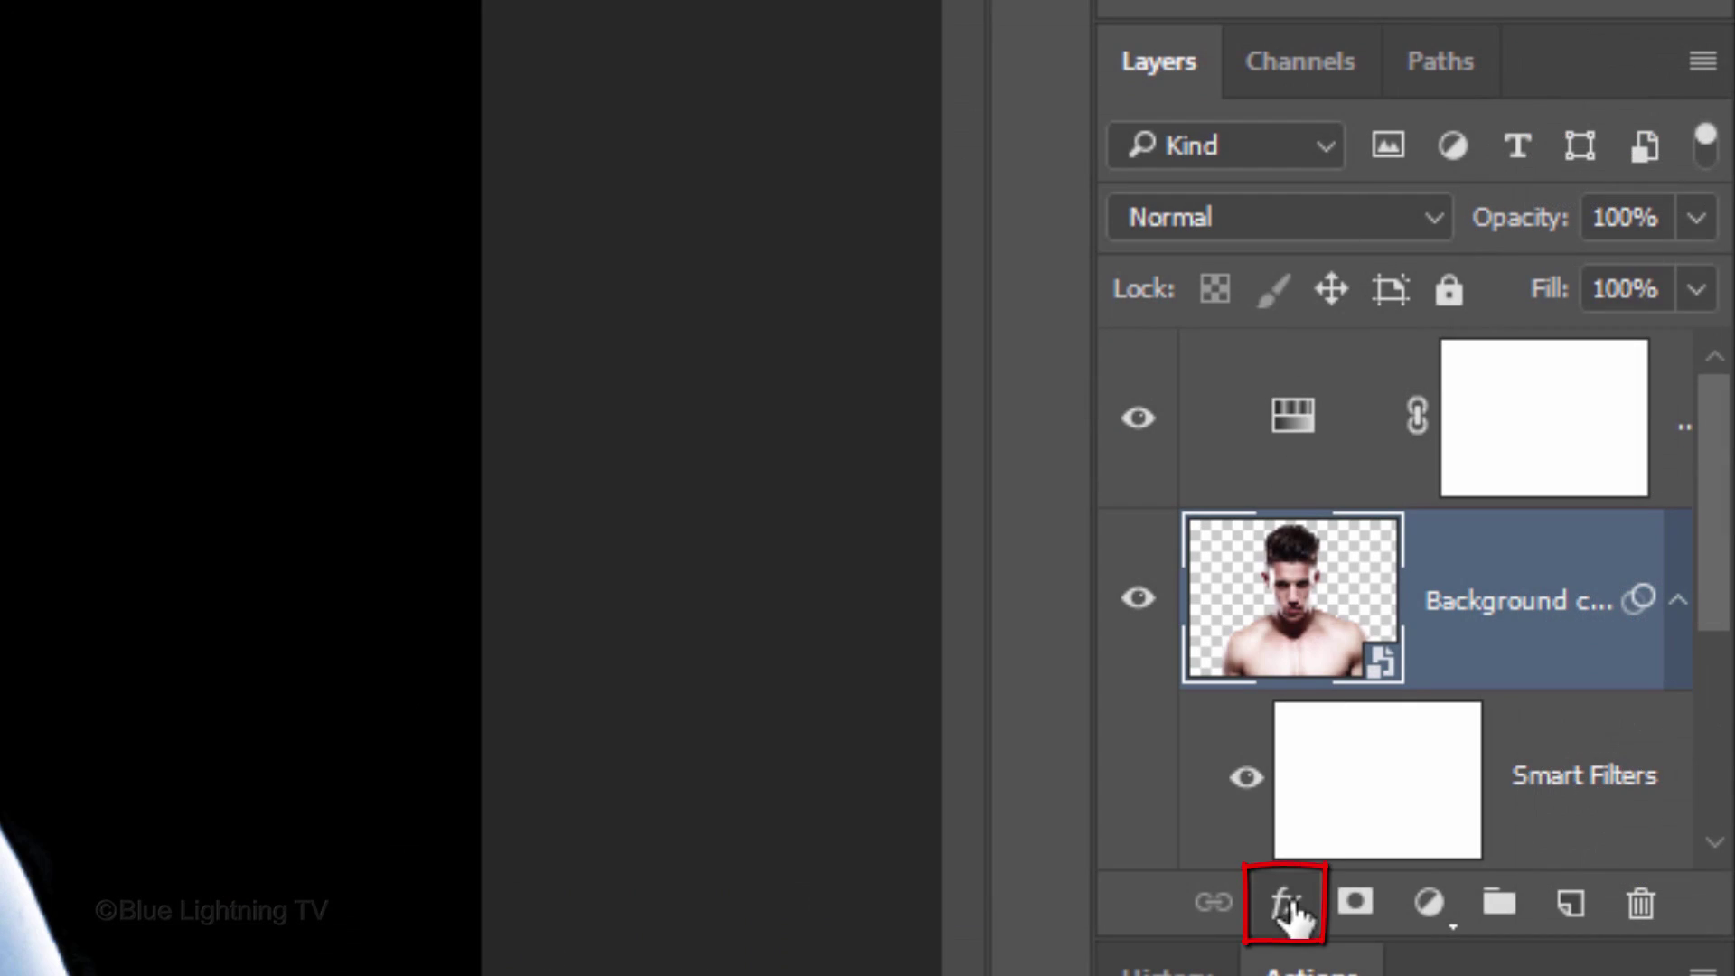
Give the man's layer a white Outer Glow (Normal, 100%, 20 px) and Inner Glow (Color Dodge, 50%, choke 10%, 250 px), and collapse its effects list
left_click(1286, 903)
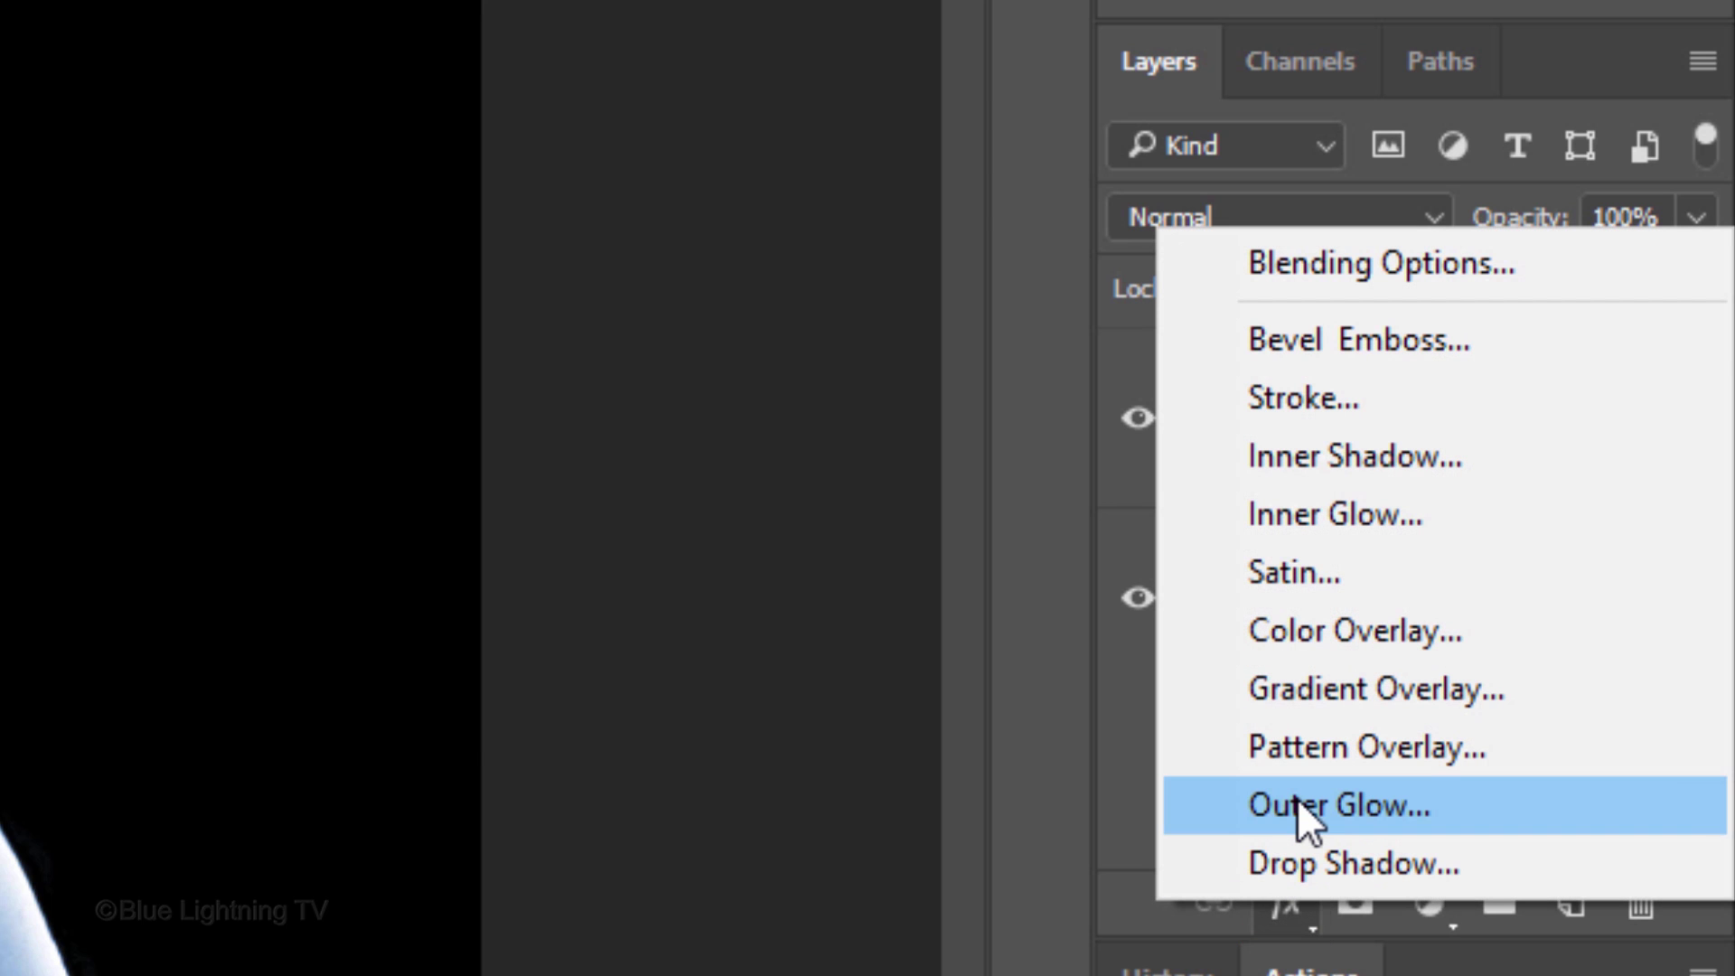
left_click(1297, 799)
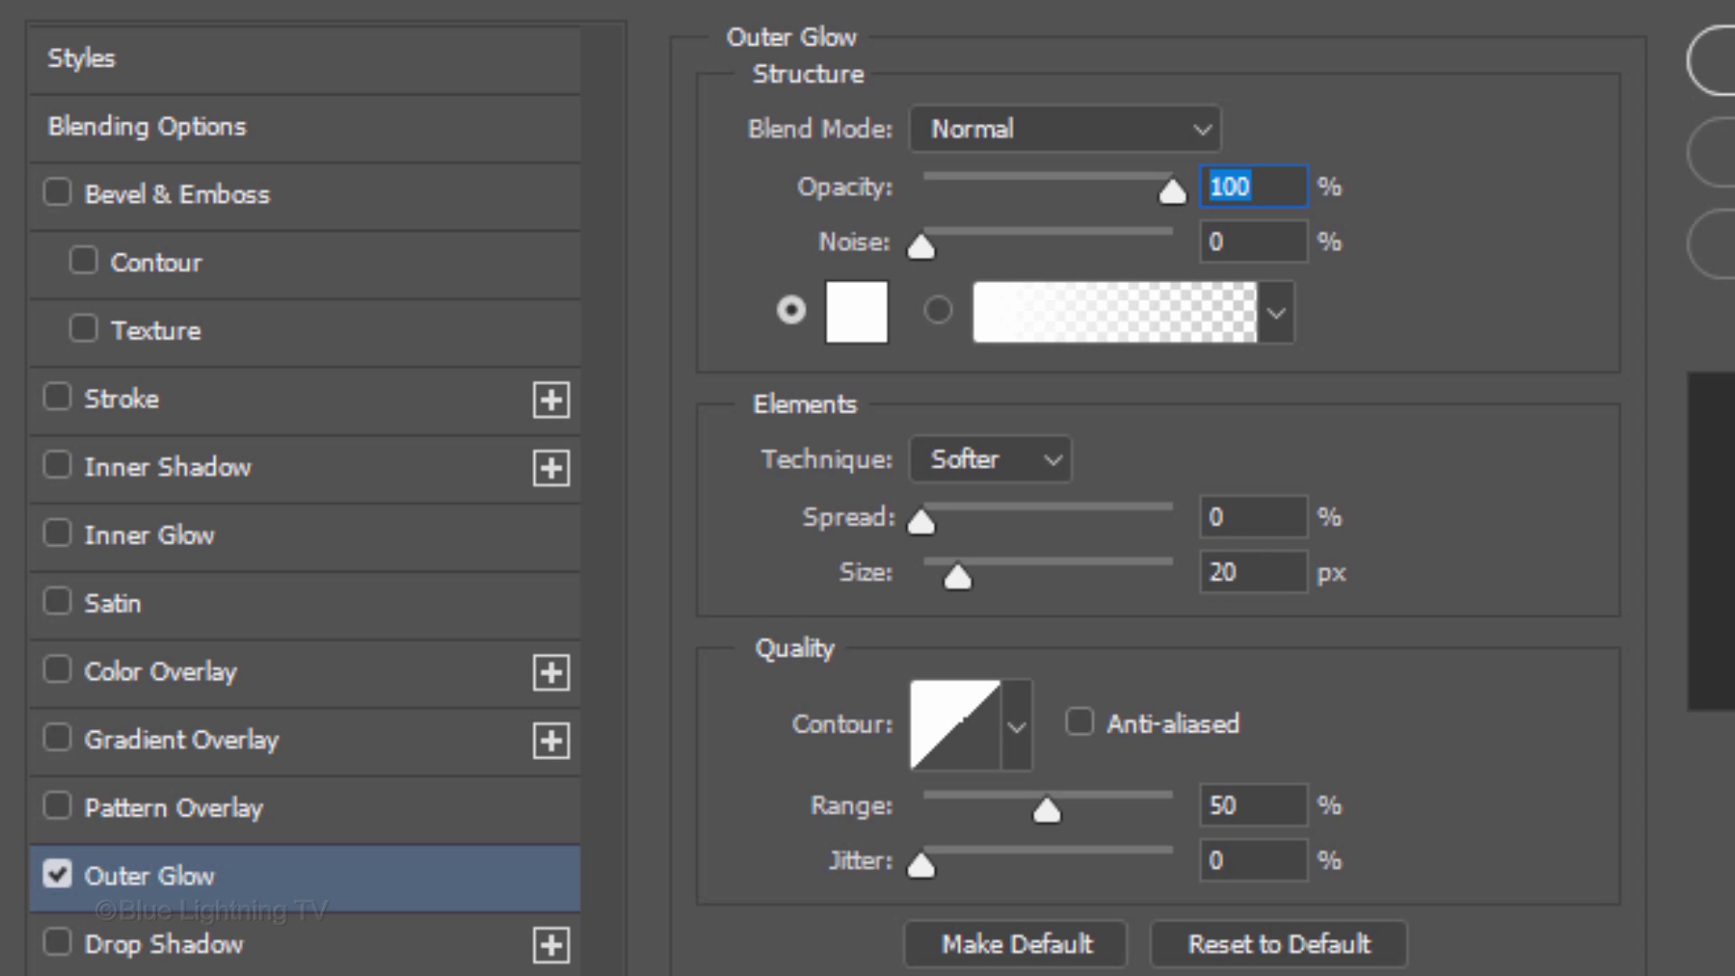
left_click(291, 535)
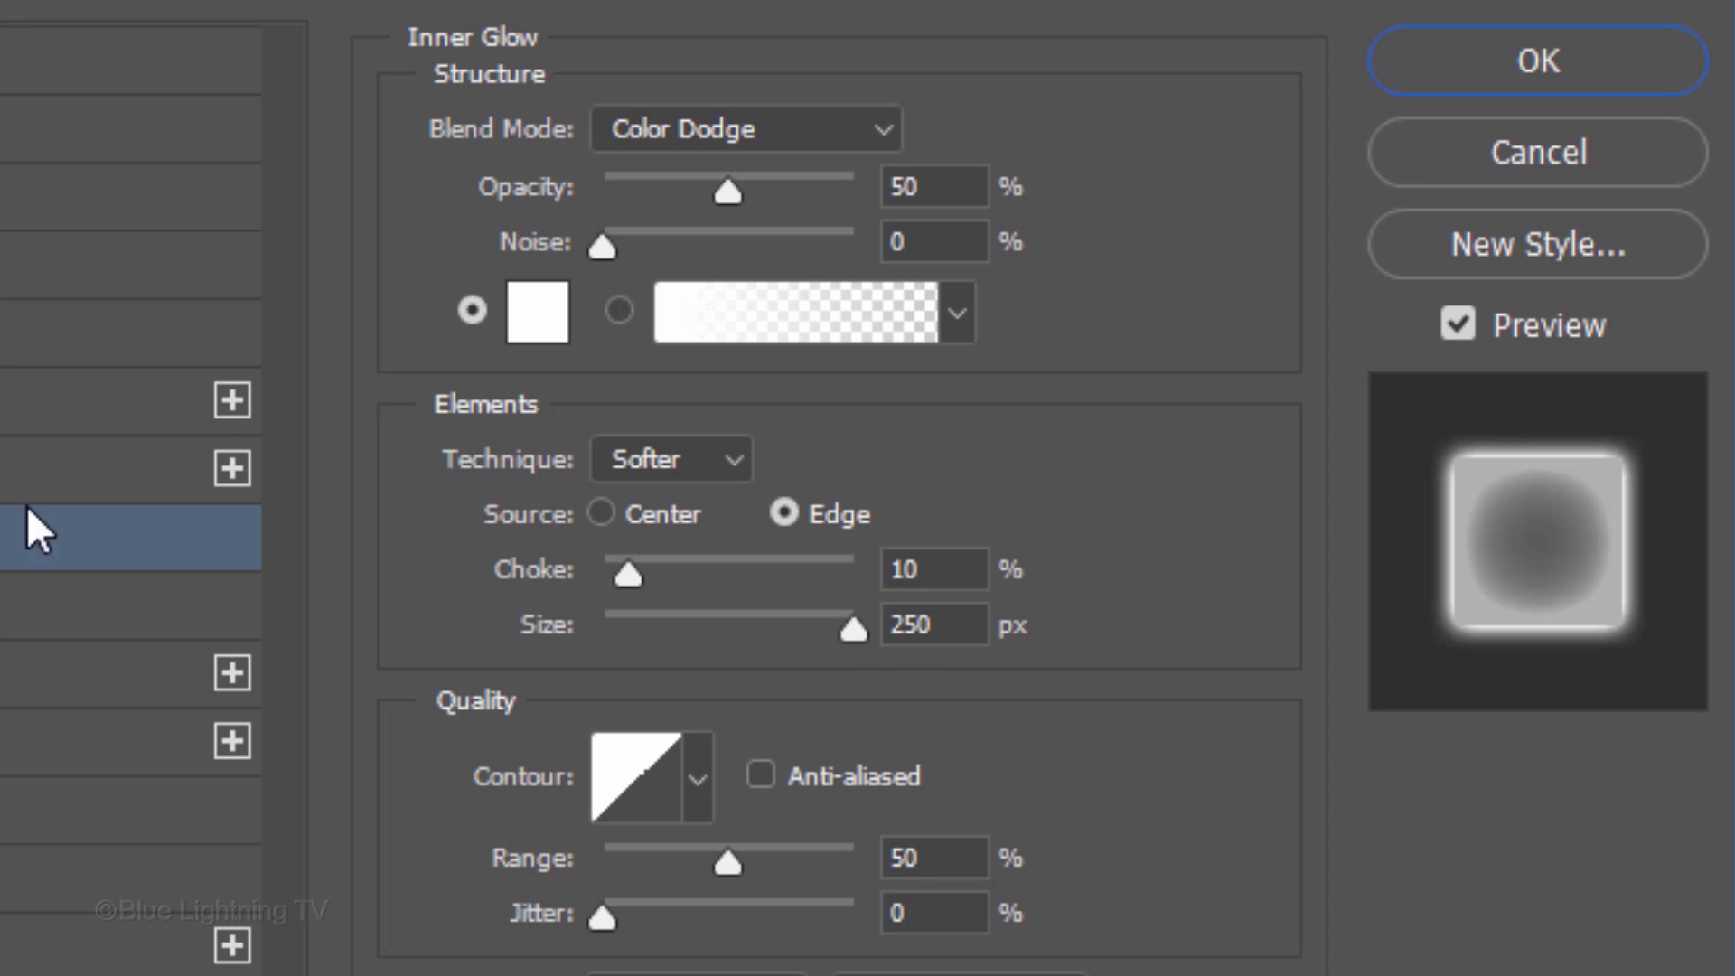
left_click(1520, 76)
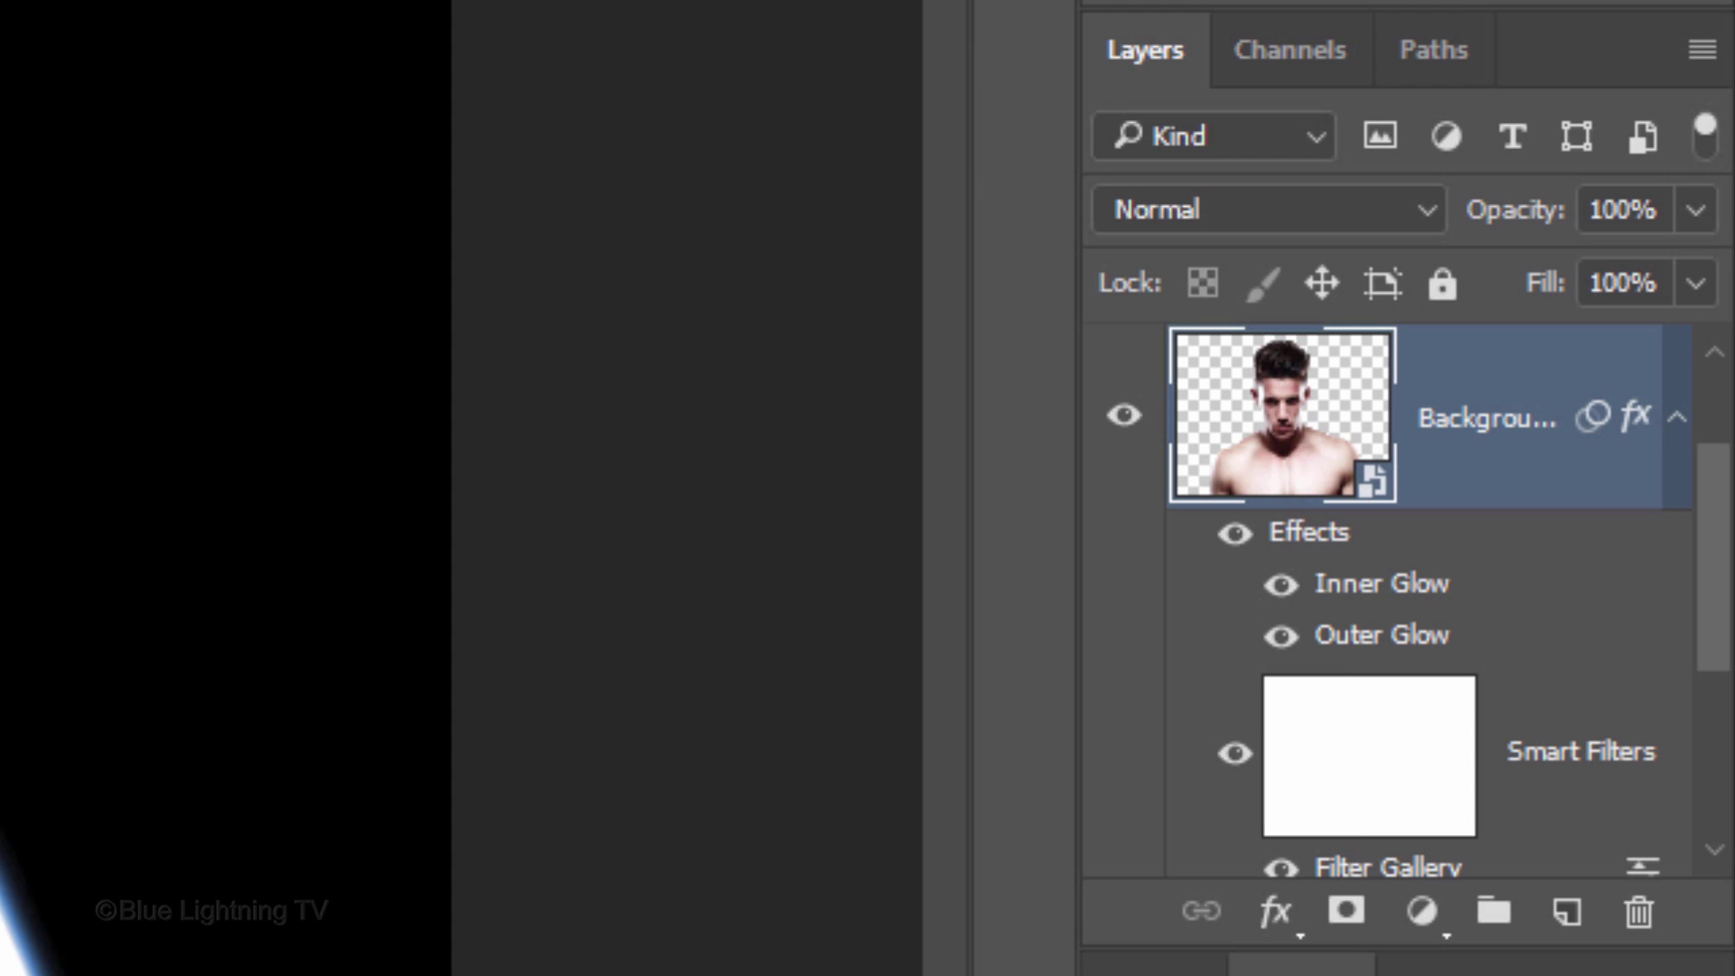
left_click(1676, 426)
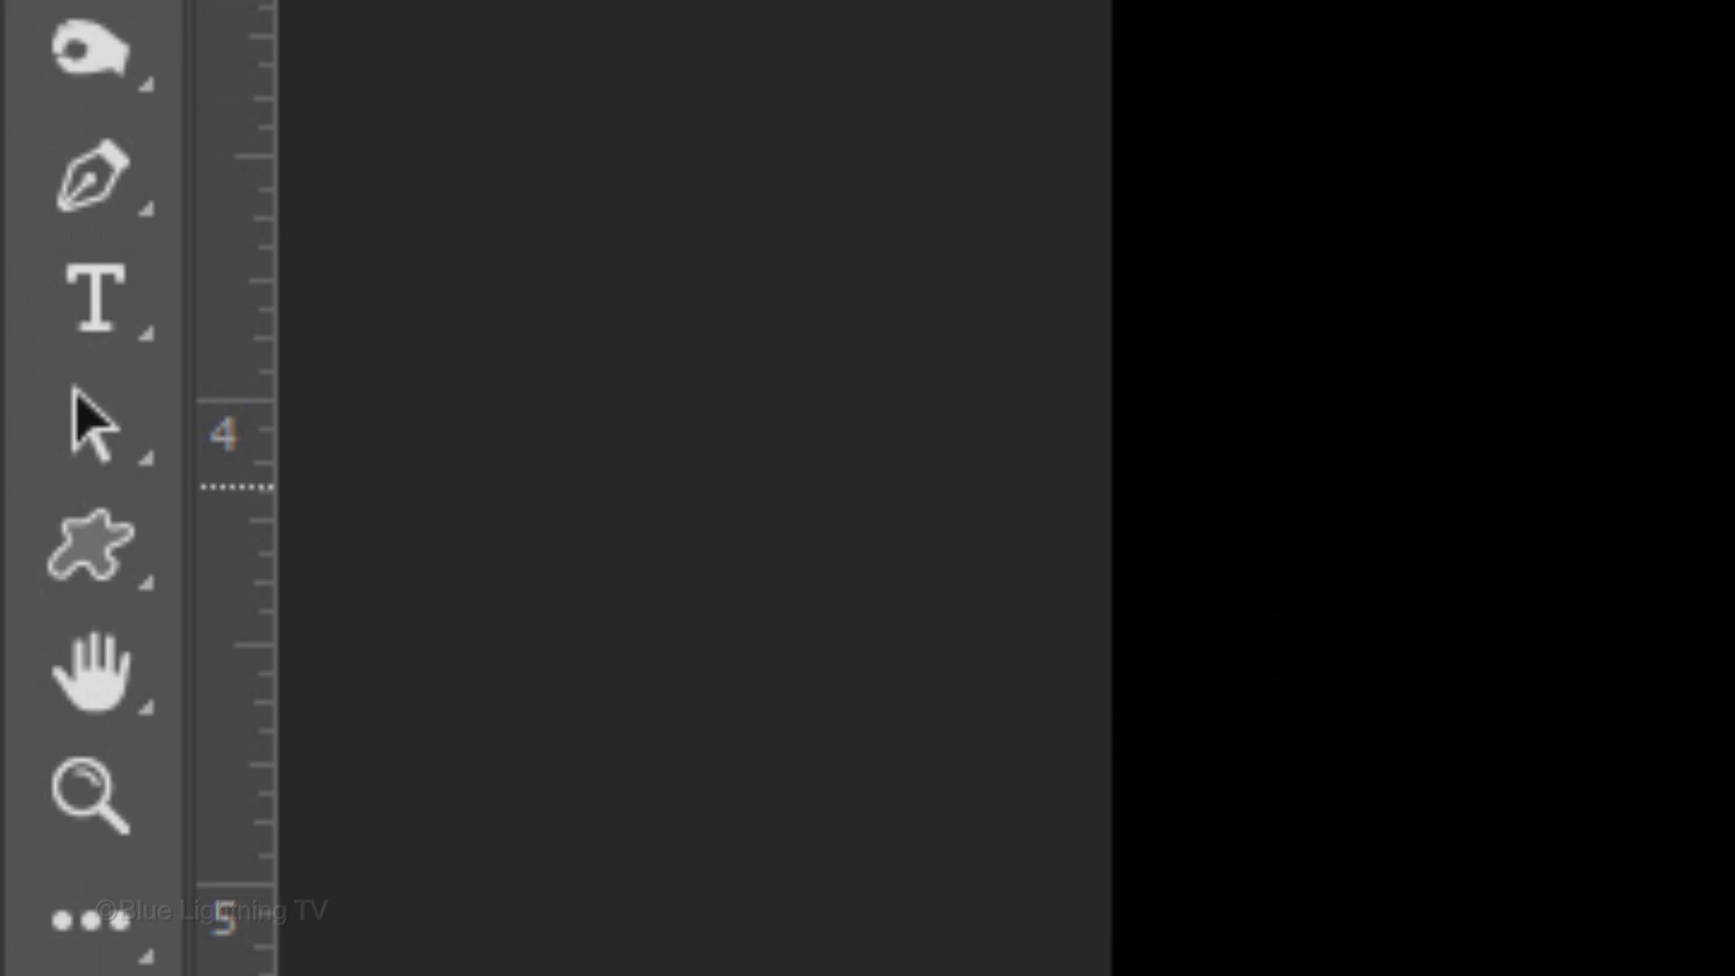
Set up the Horizontal Type tool with white as the text color and BankGothic Bold as the font
left_click(24, 448)
right_click(134, 309)
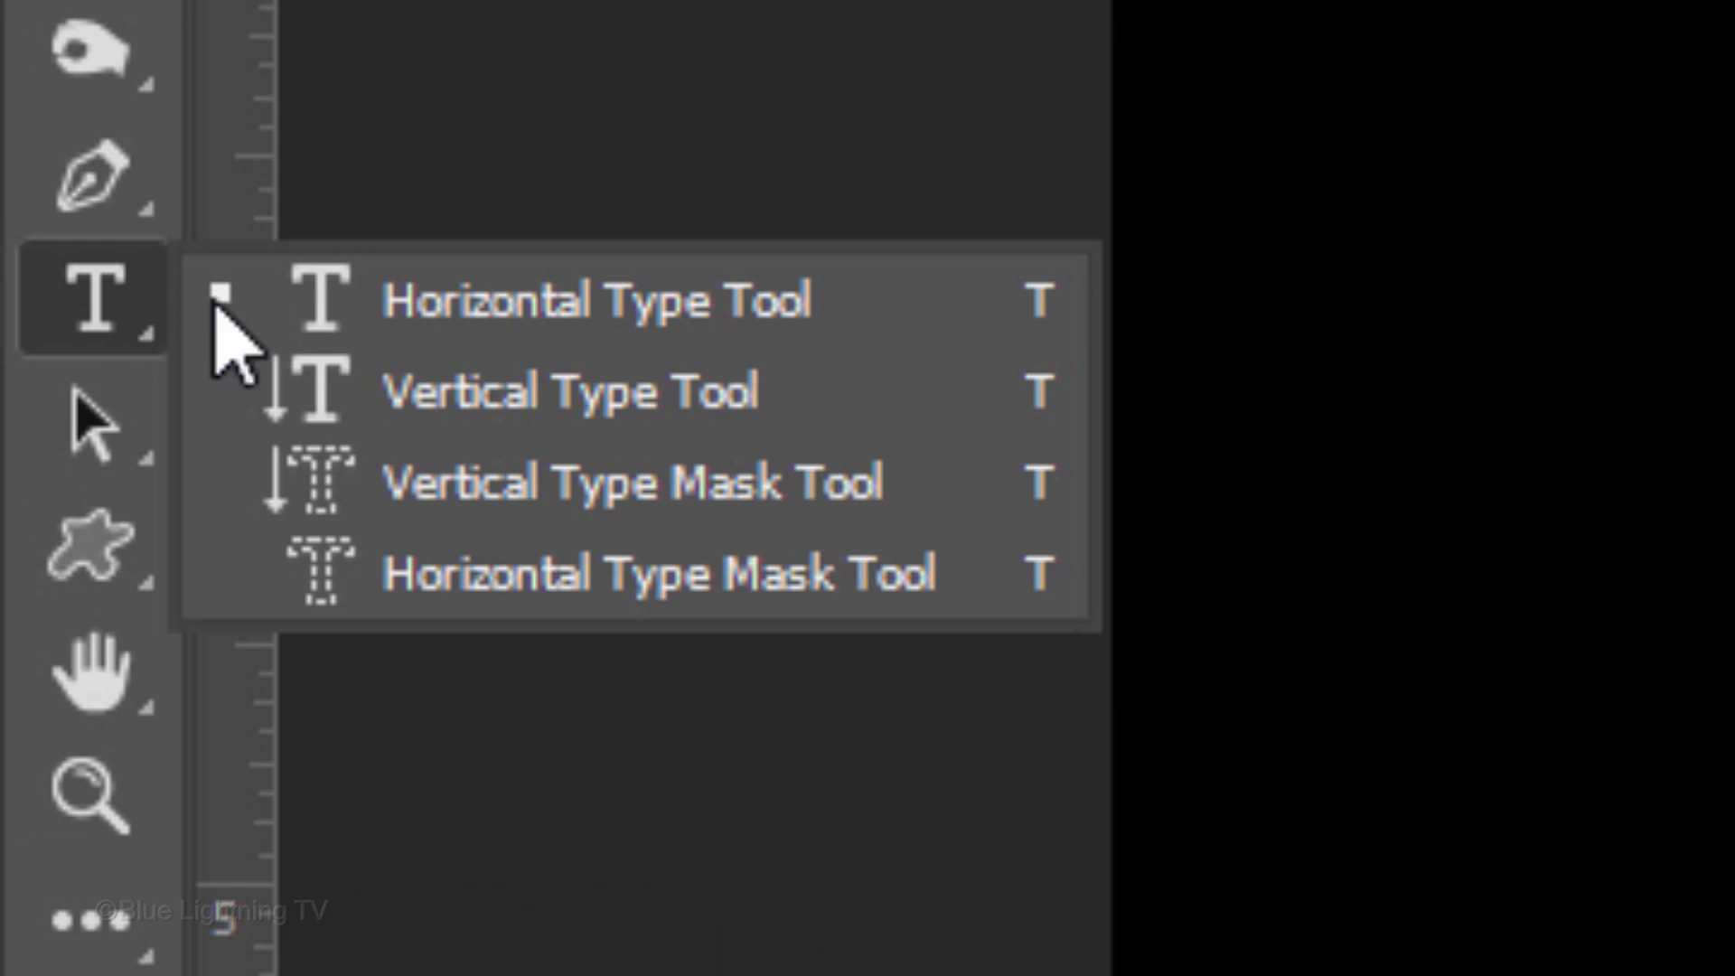
left_click(535, 331)
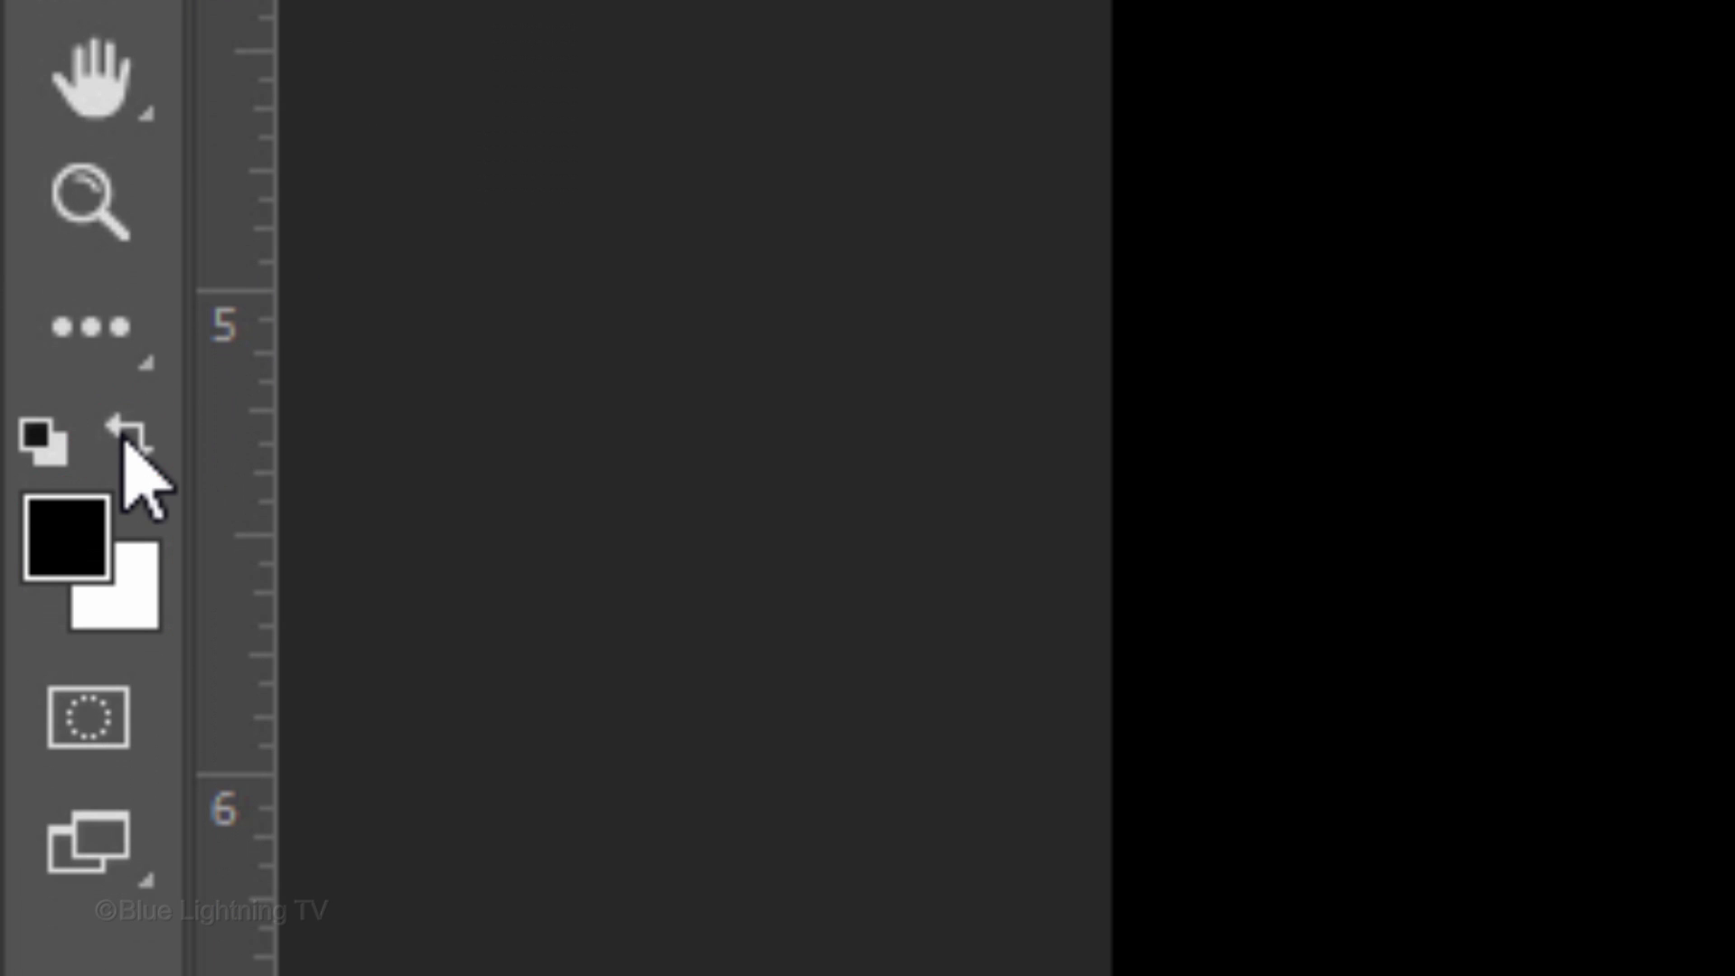
key("x")
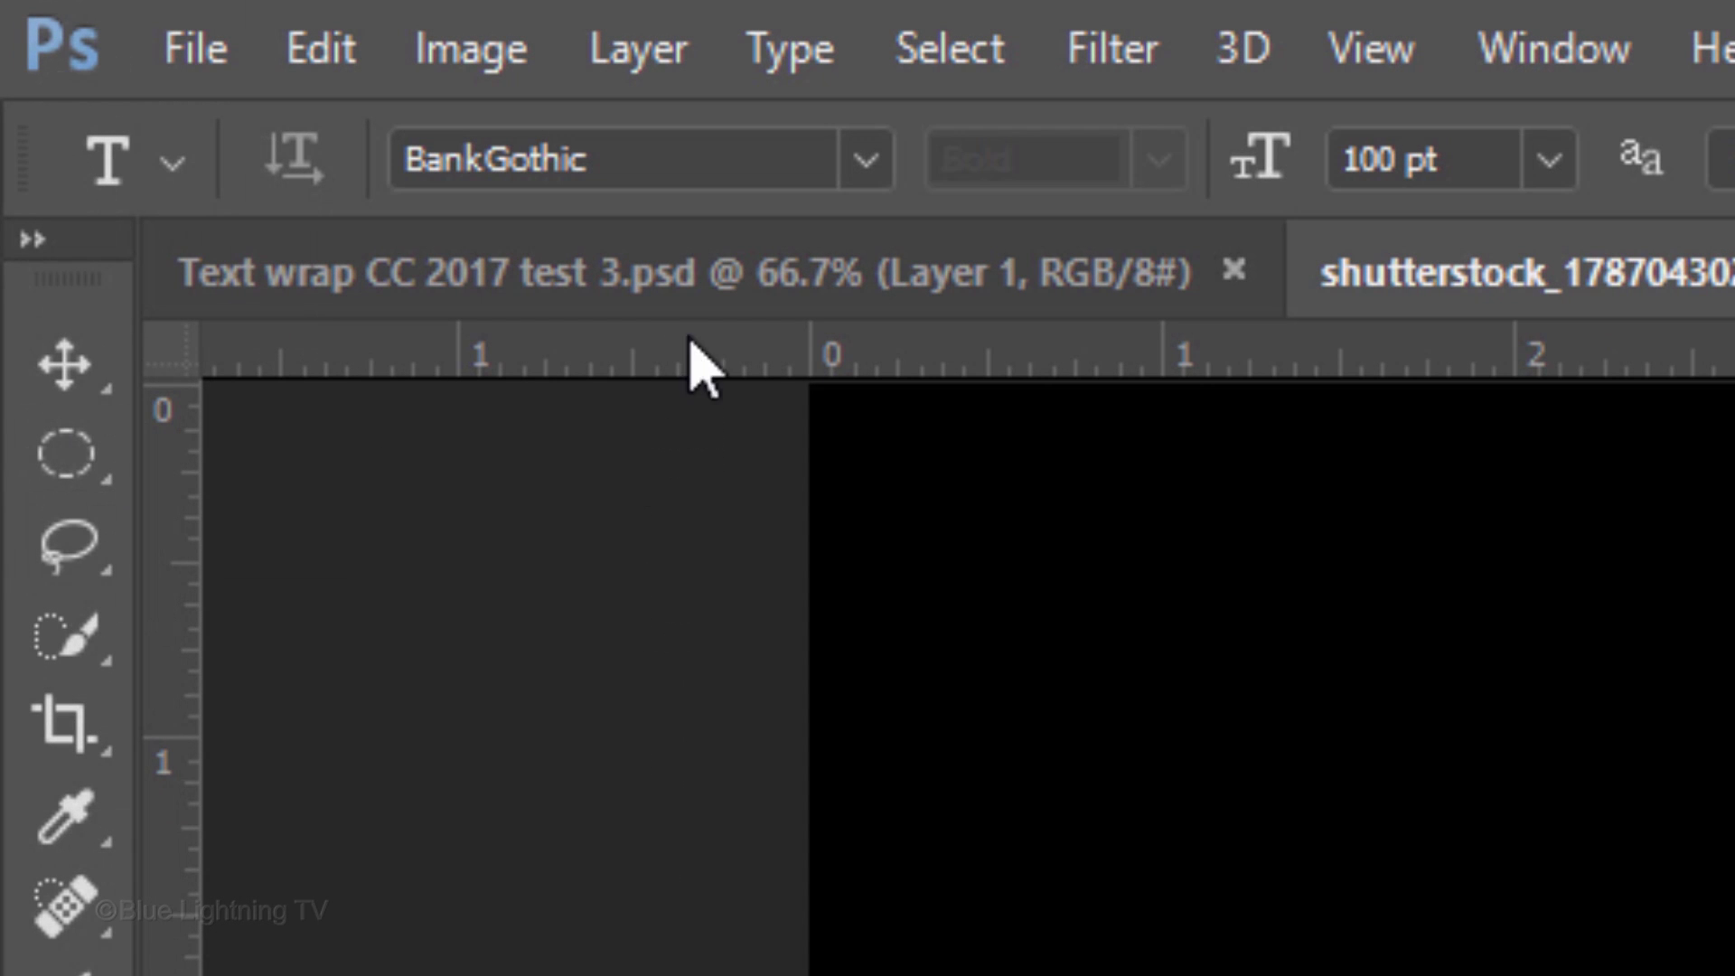
left_click(755, 161)
type("Bank")
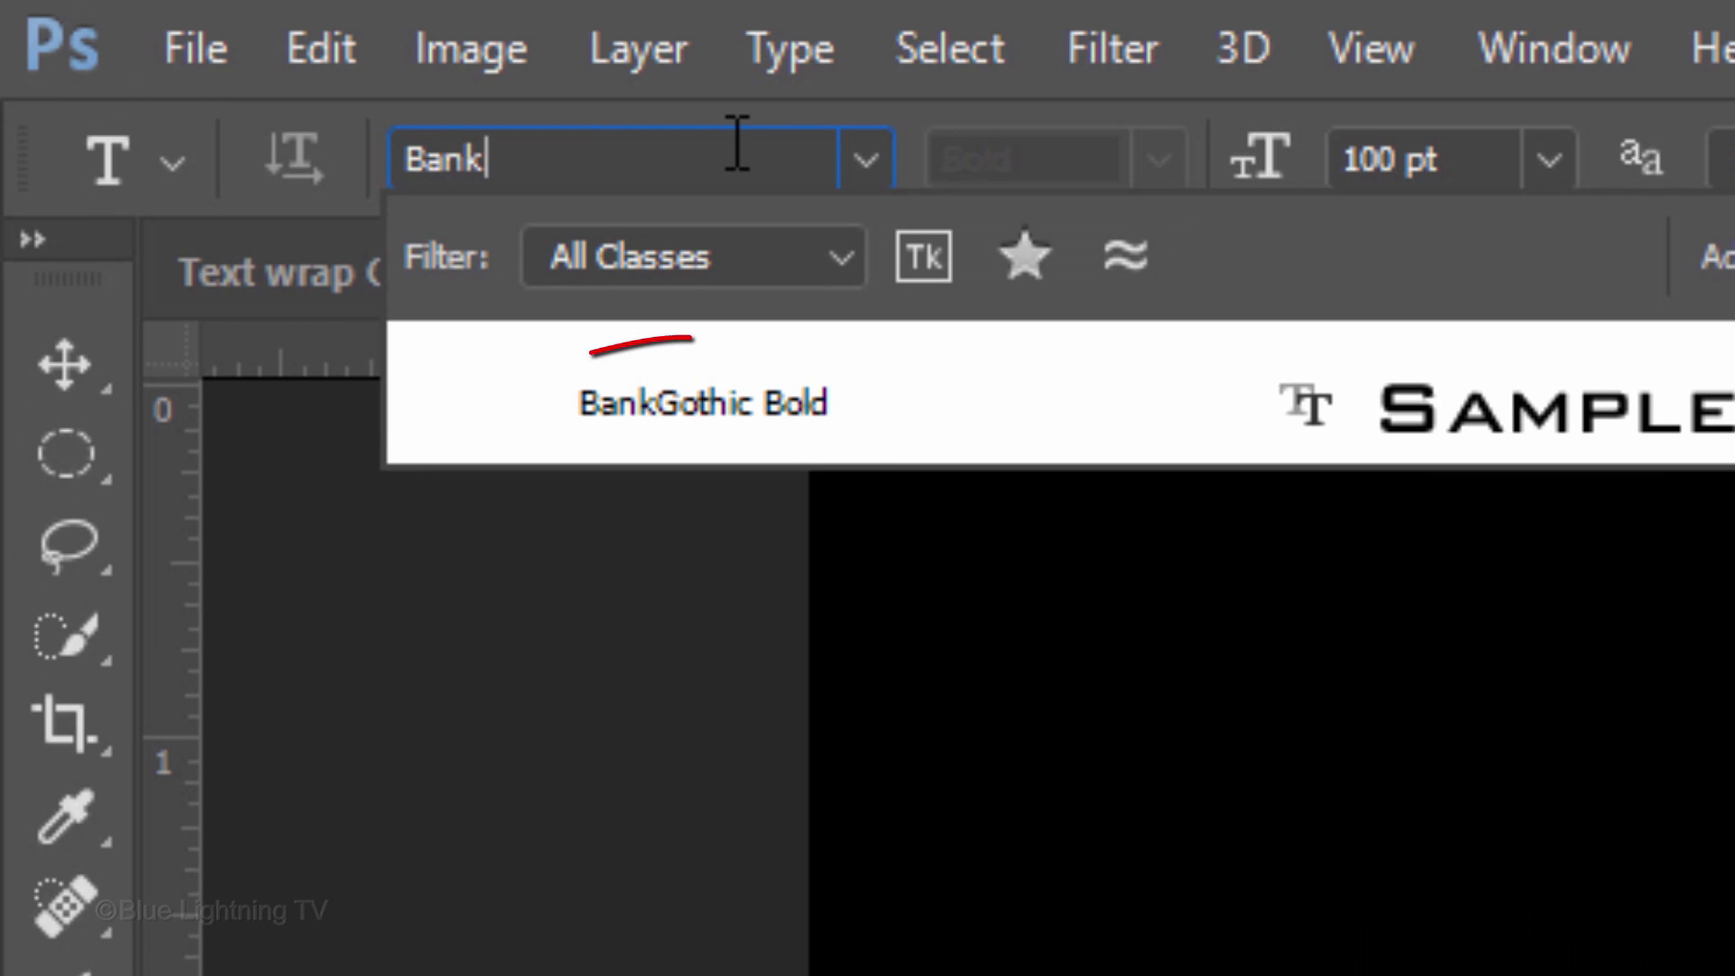
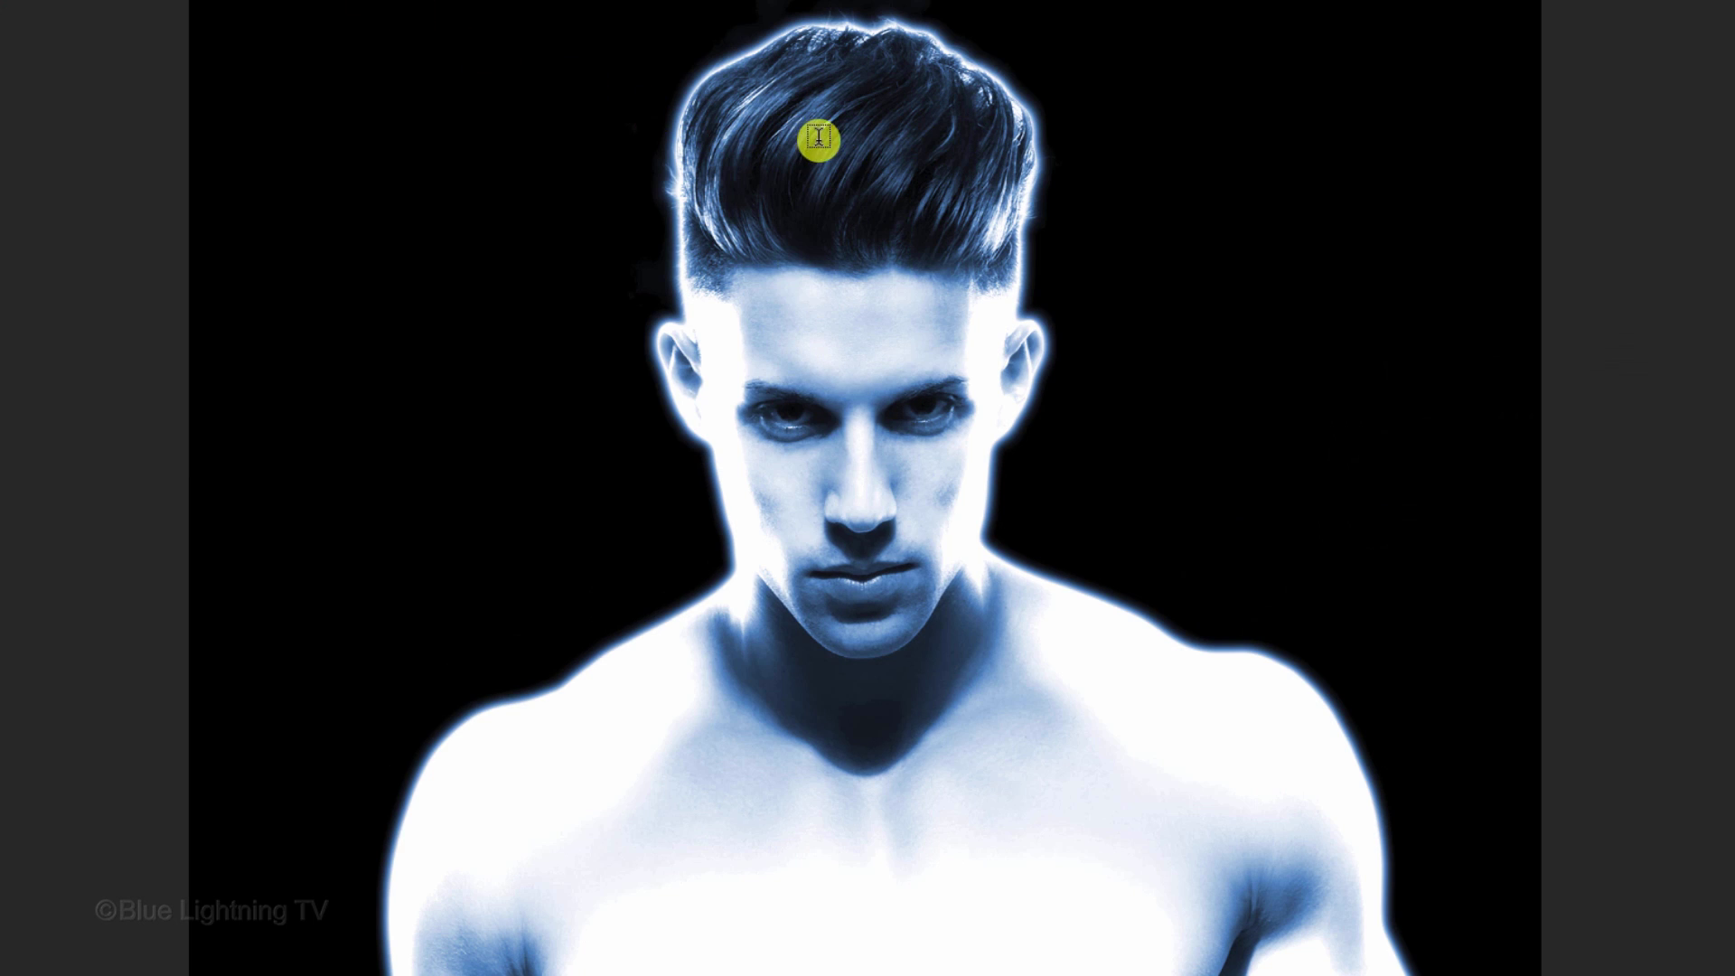
Add the text "FINA XIX" across the man's hair
left_click(849, 161)
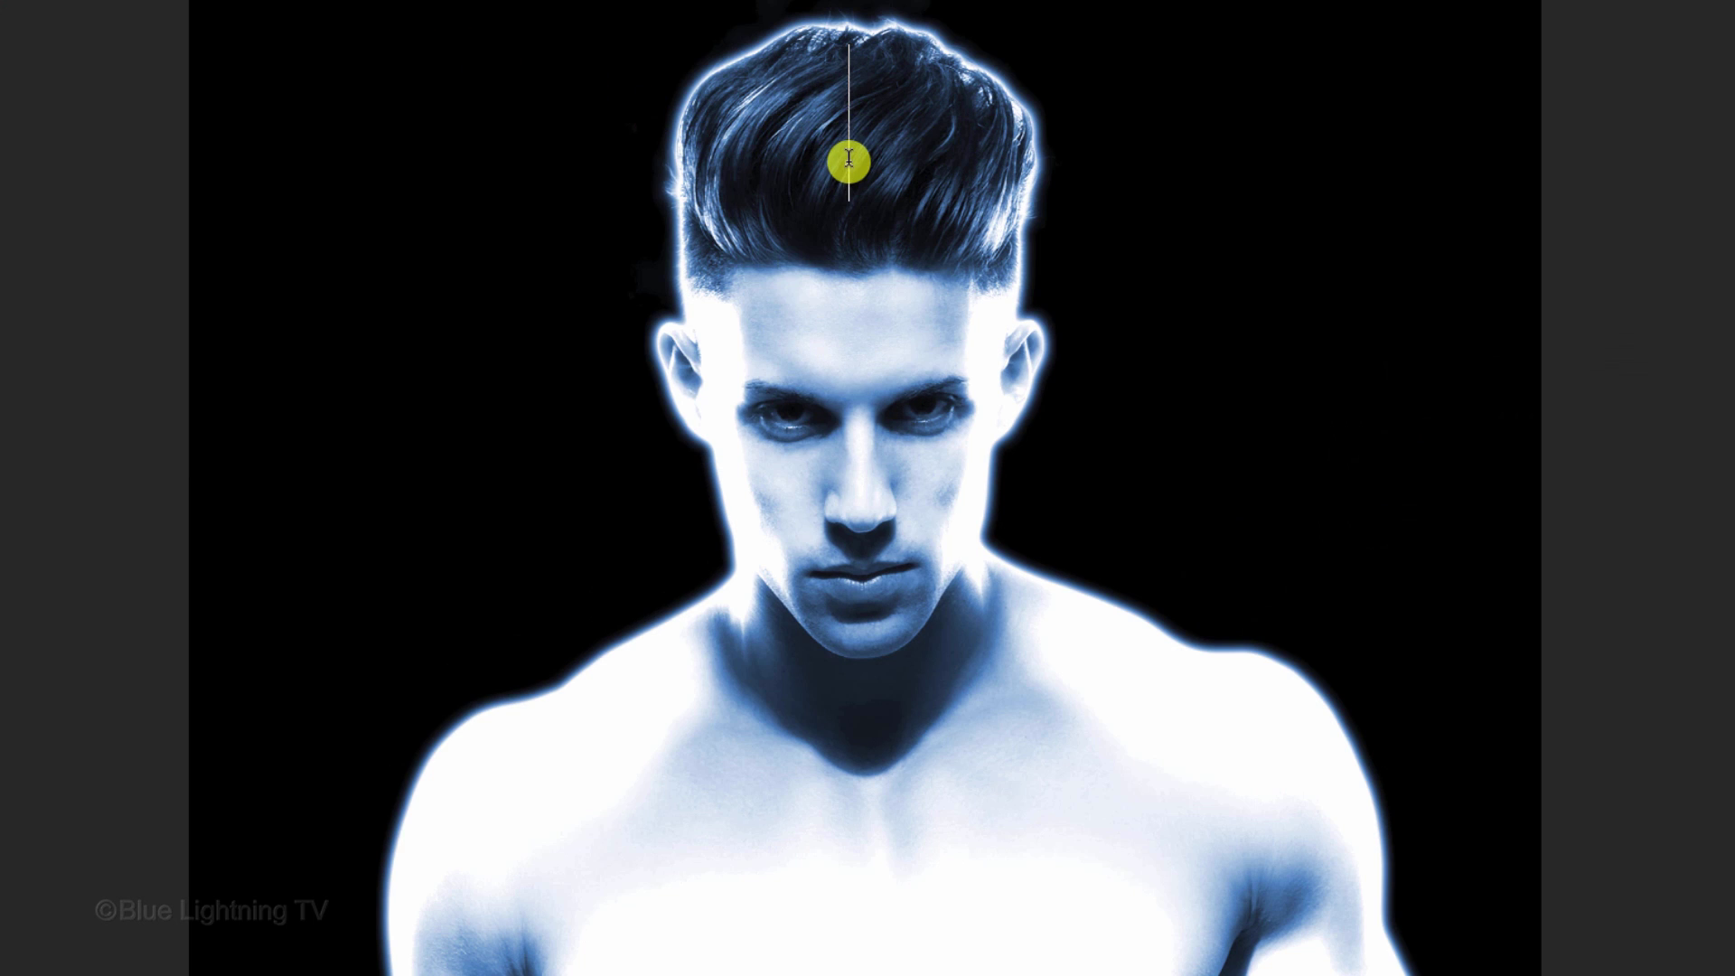
type("FINA")
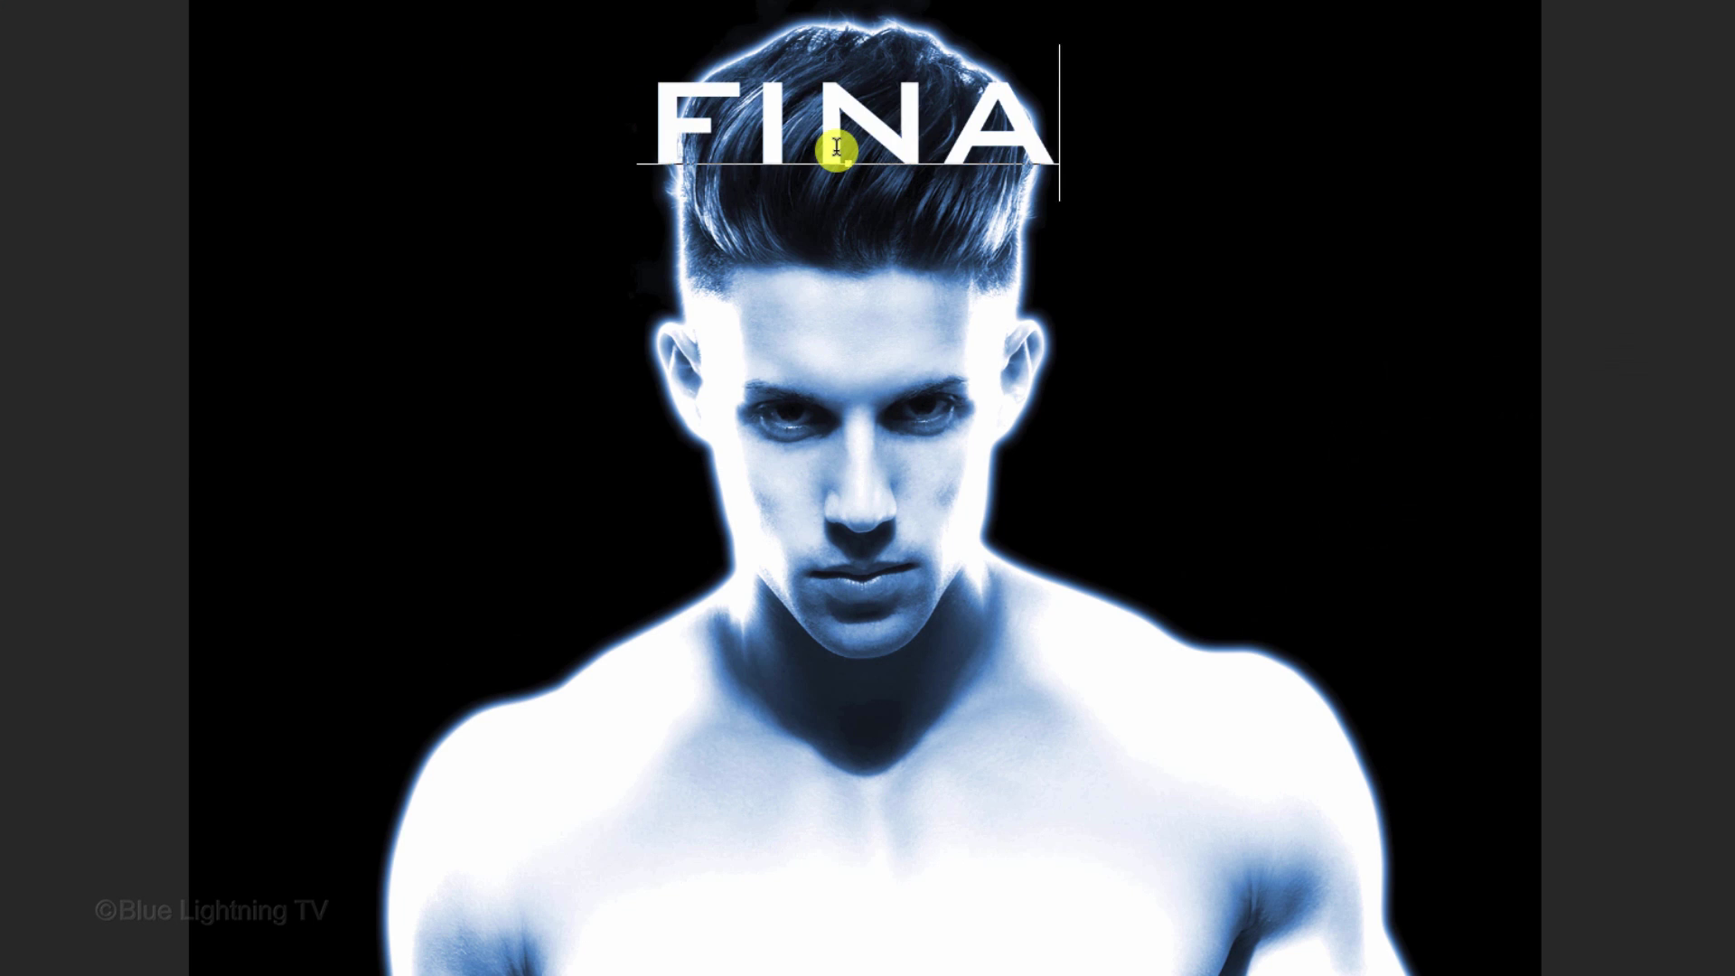
type(" XIX")
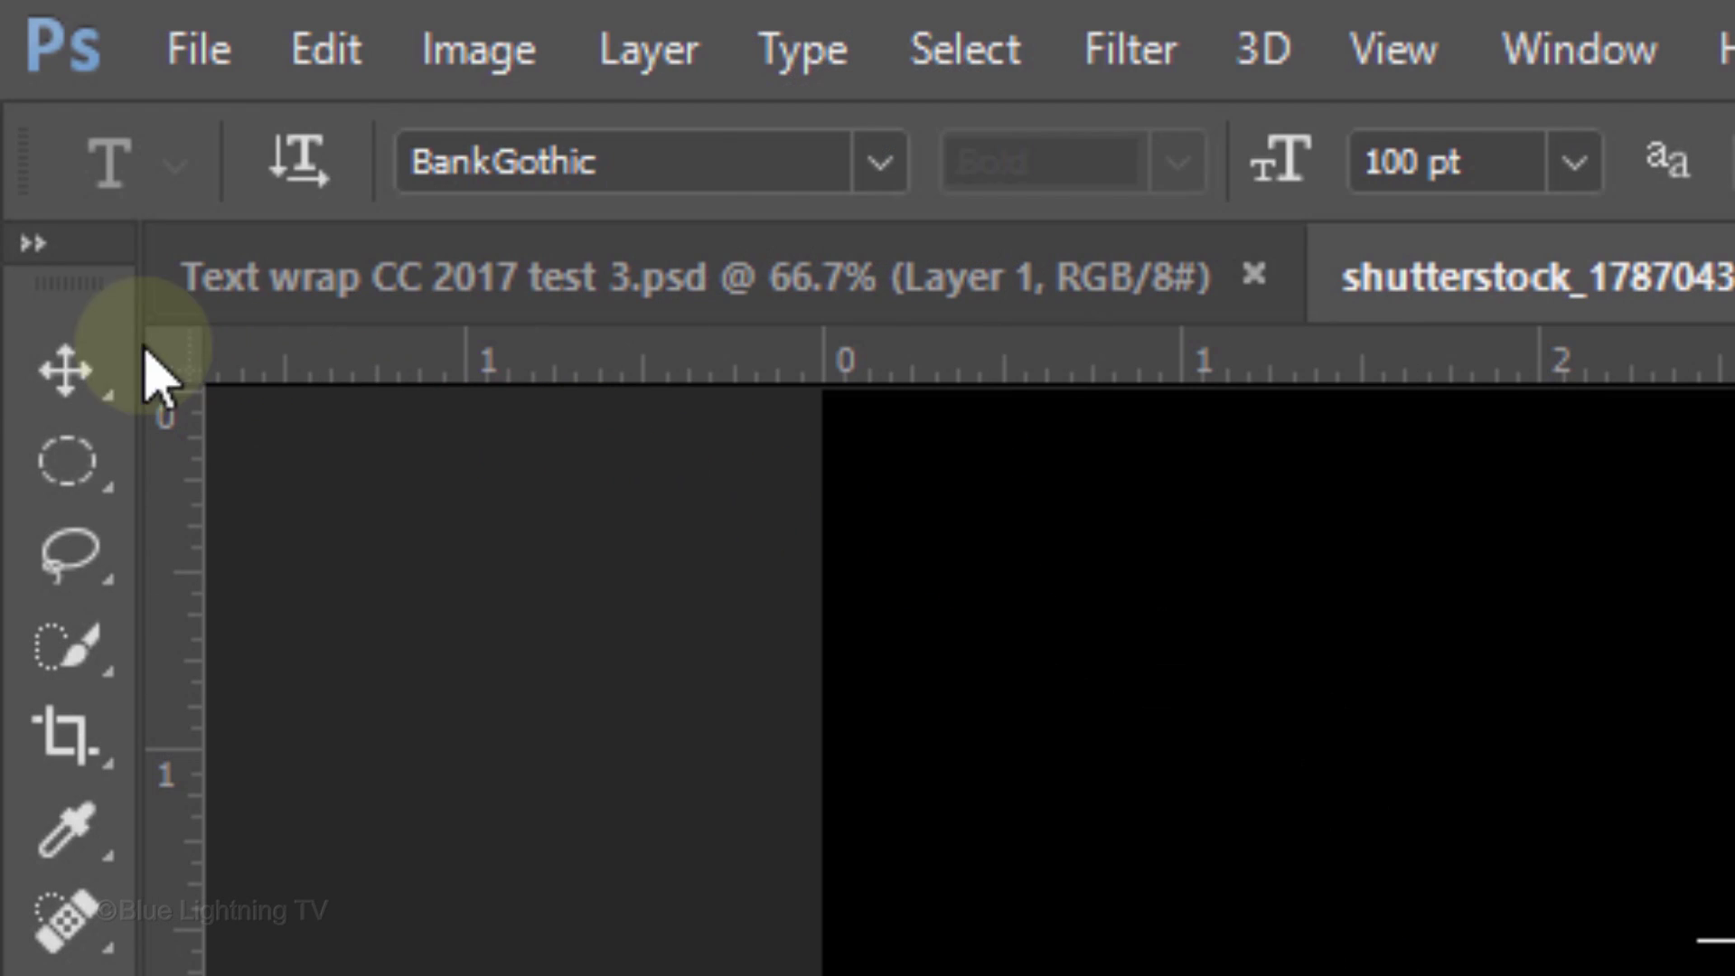
Scale the FINA XIX text up proportionally from its center to about 167 pt, nearly filling the canvas width
left_click(72, 388)
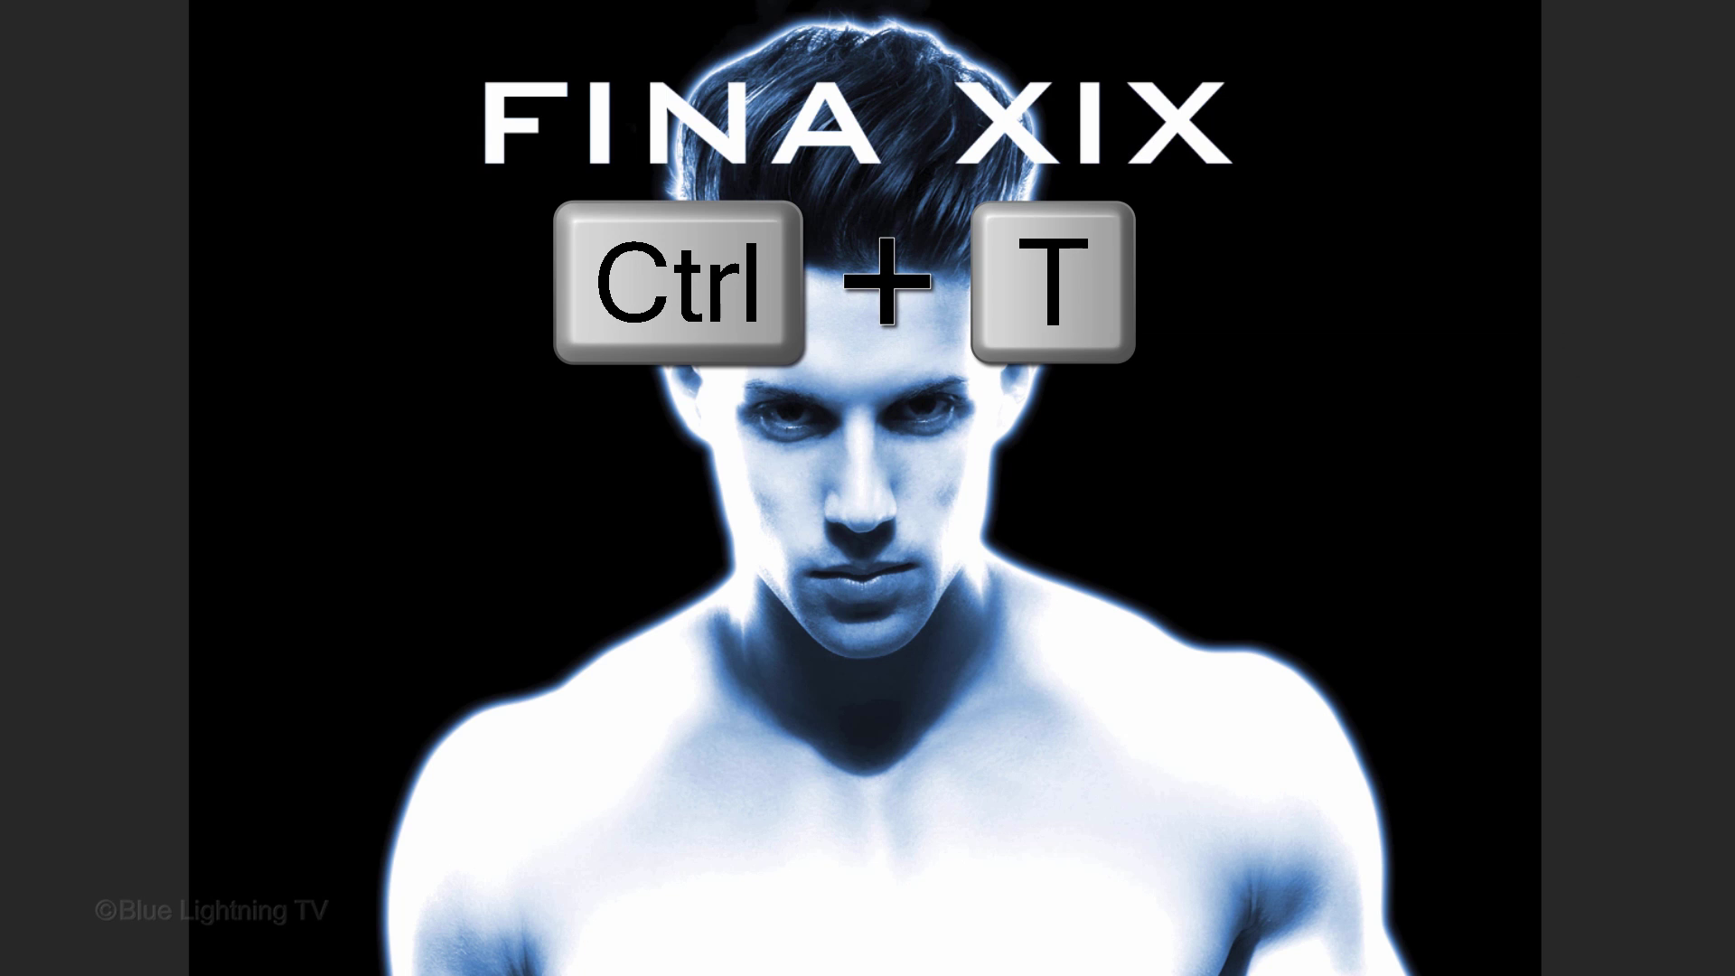
key("ctrl+t")
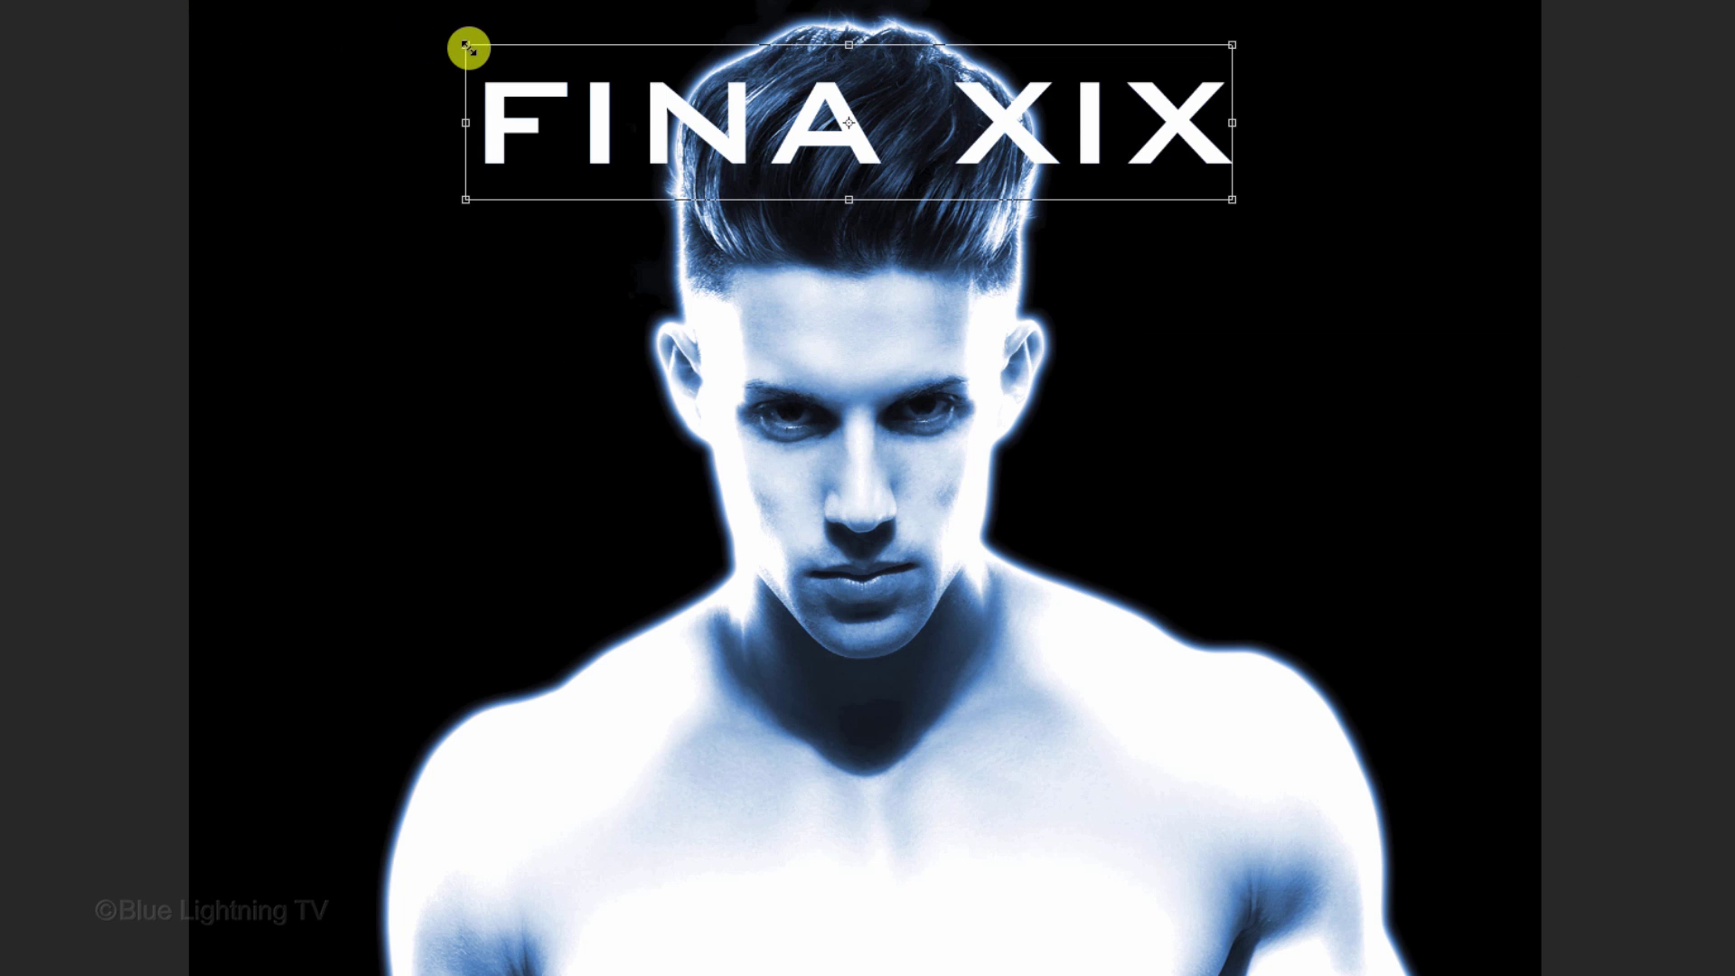
left_click_drag(467, 47, 468, 49)
key("alt+shift")
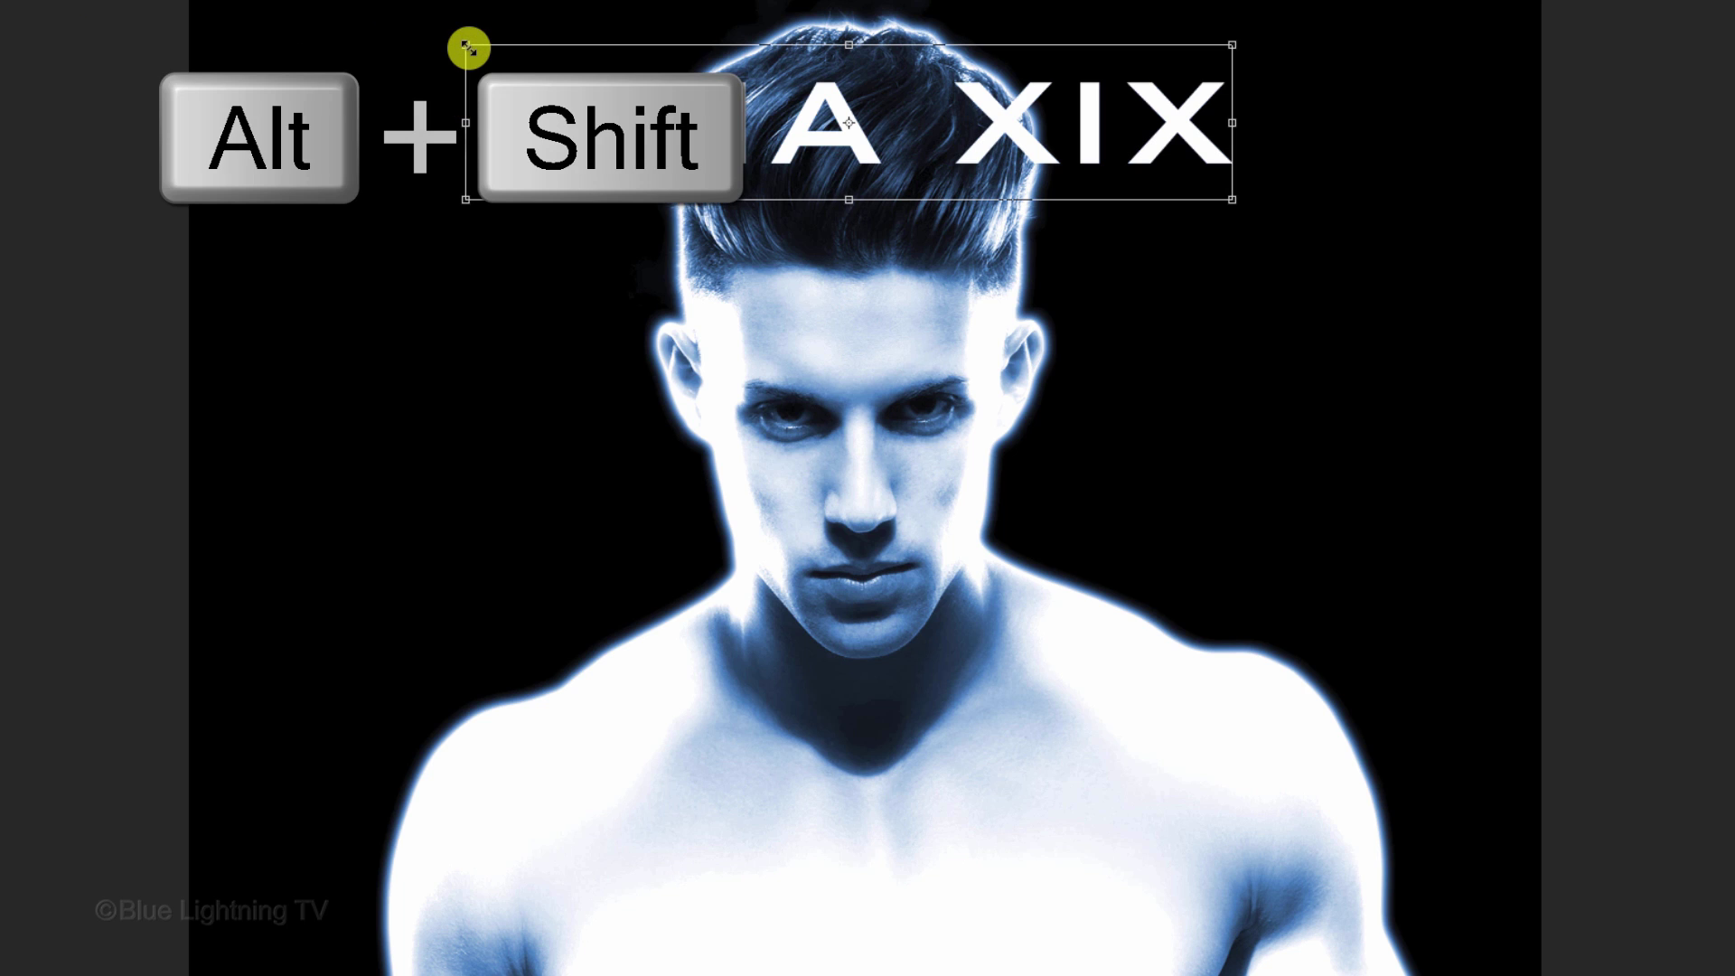
left_click_drag(468, 48, 208, 15)
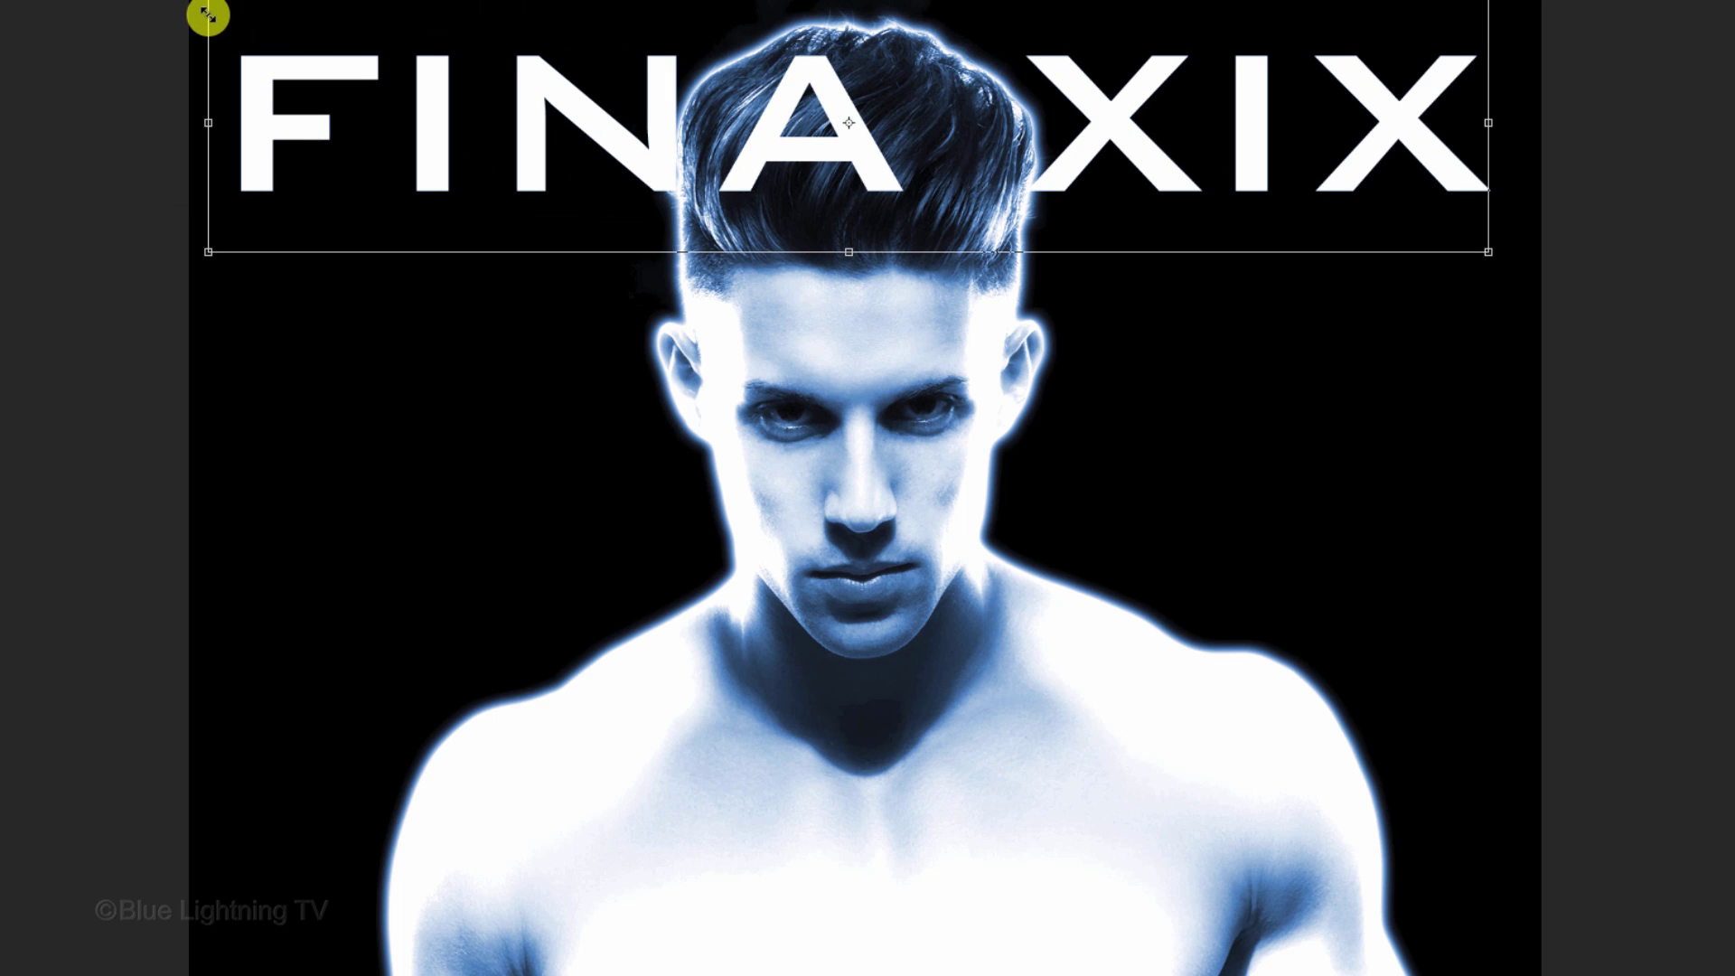
key("Return")
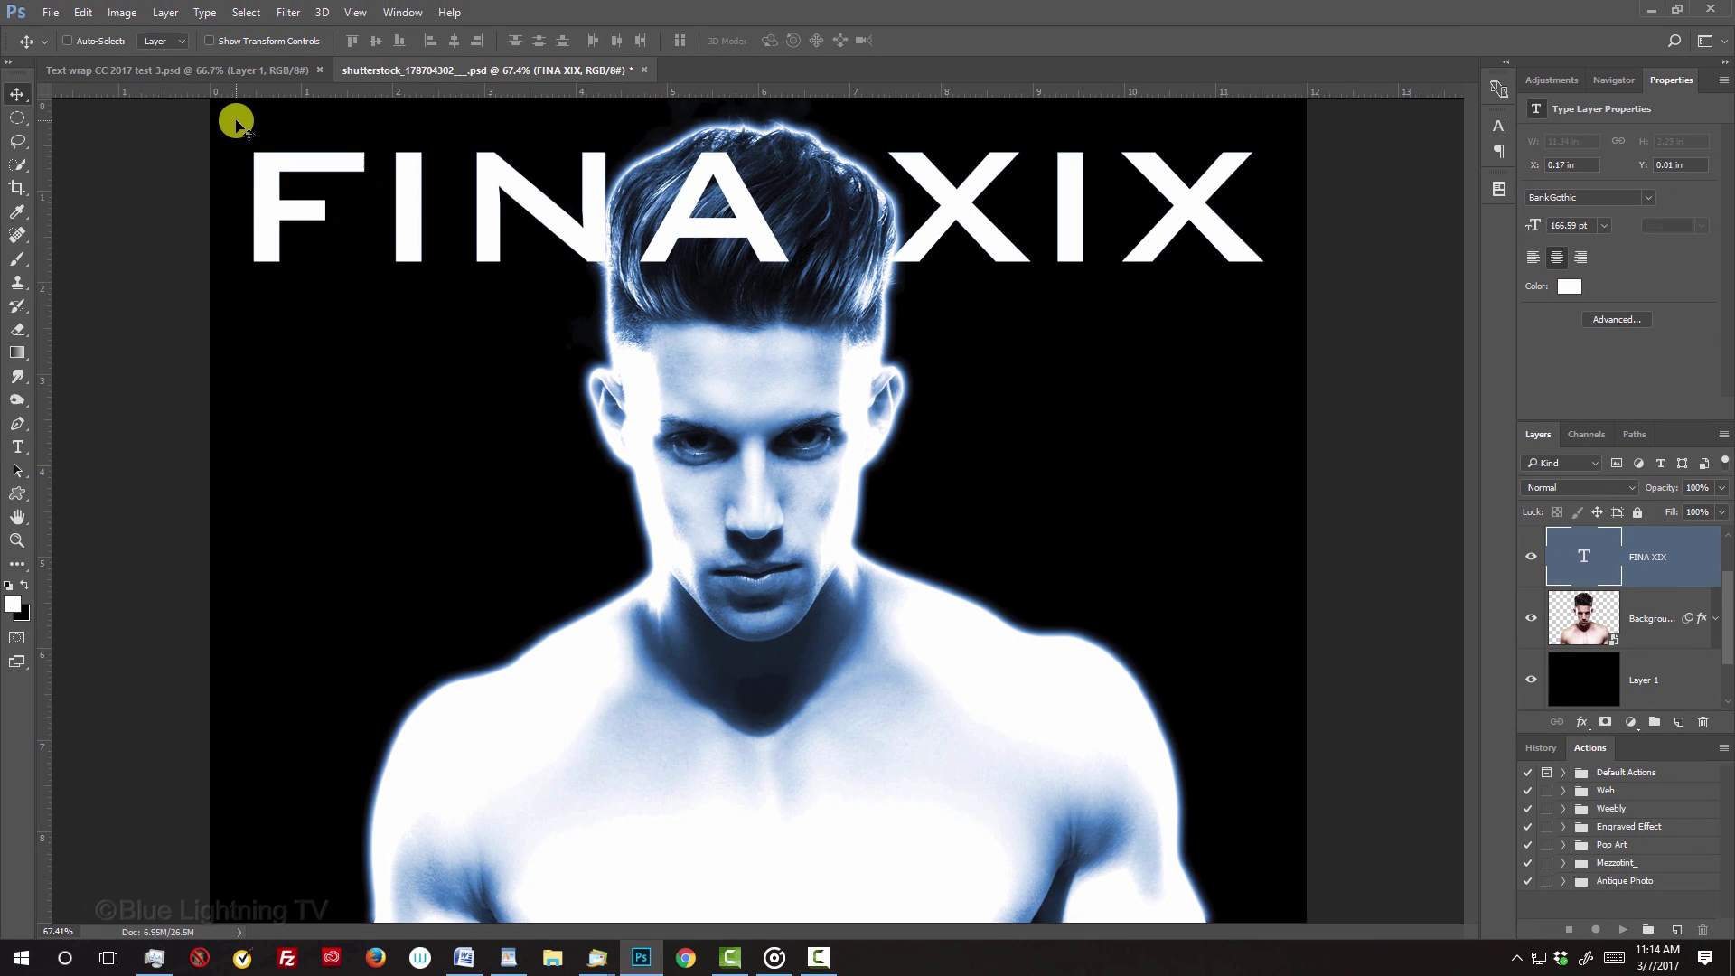
Center the FINA XIX text horizontally on the whole canvas and clear the selection
key("ctrl+a")
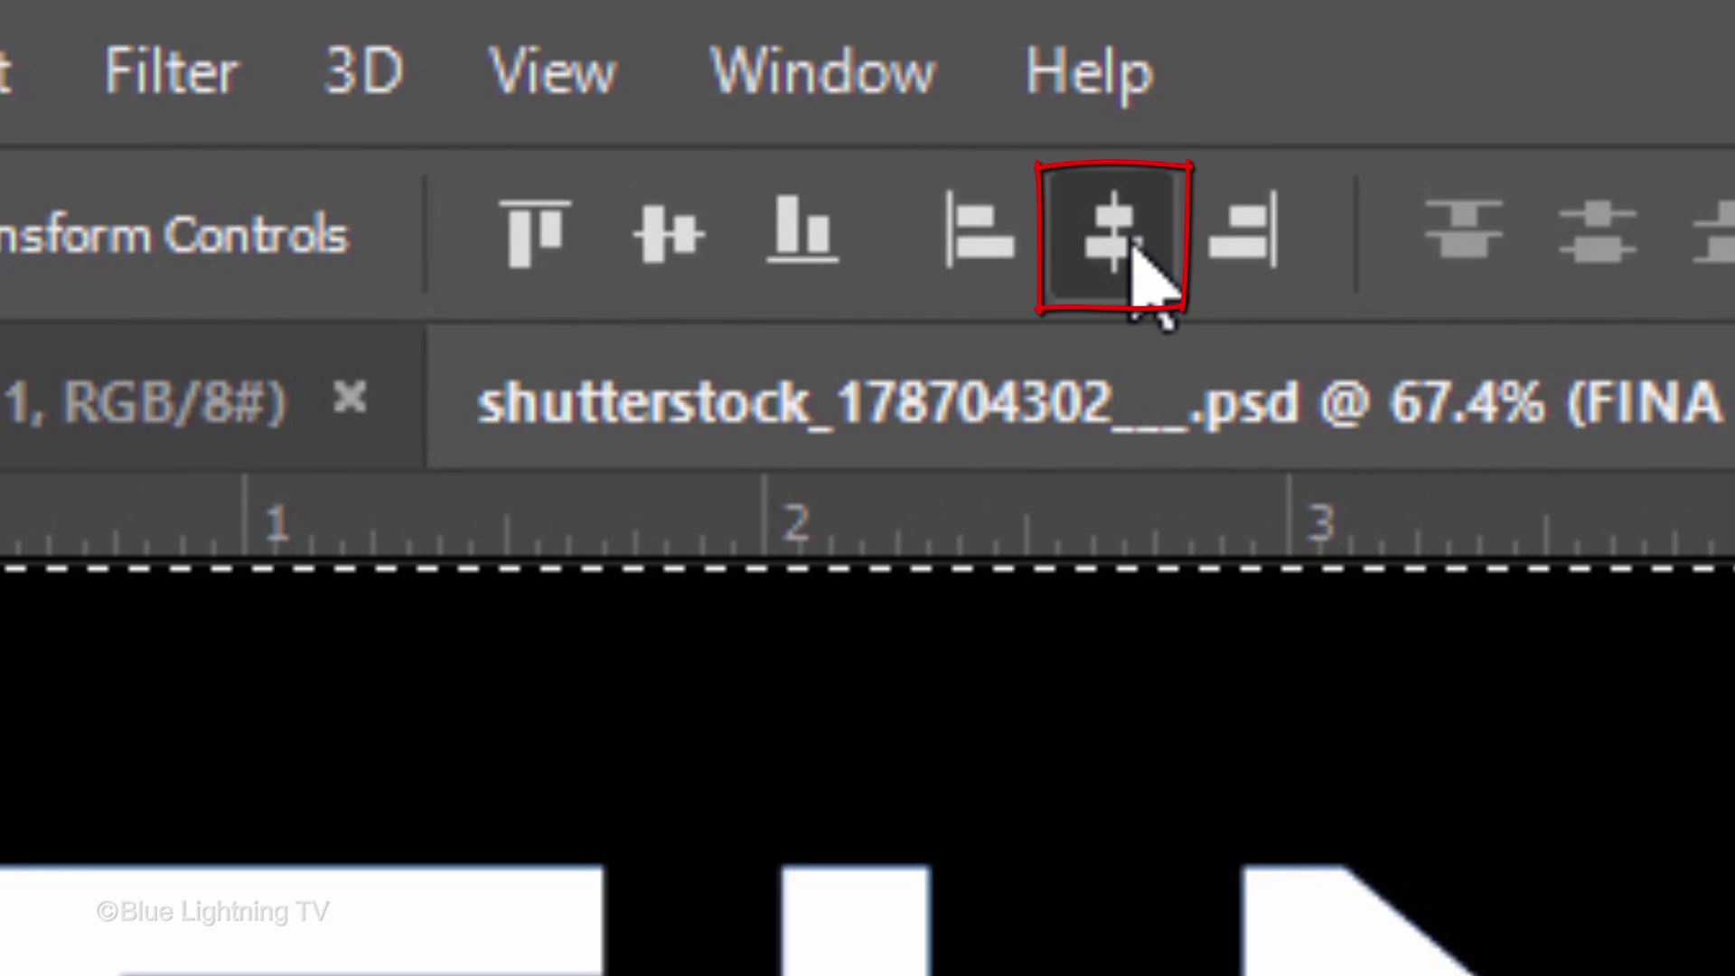
left_click(1146, 273)
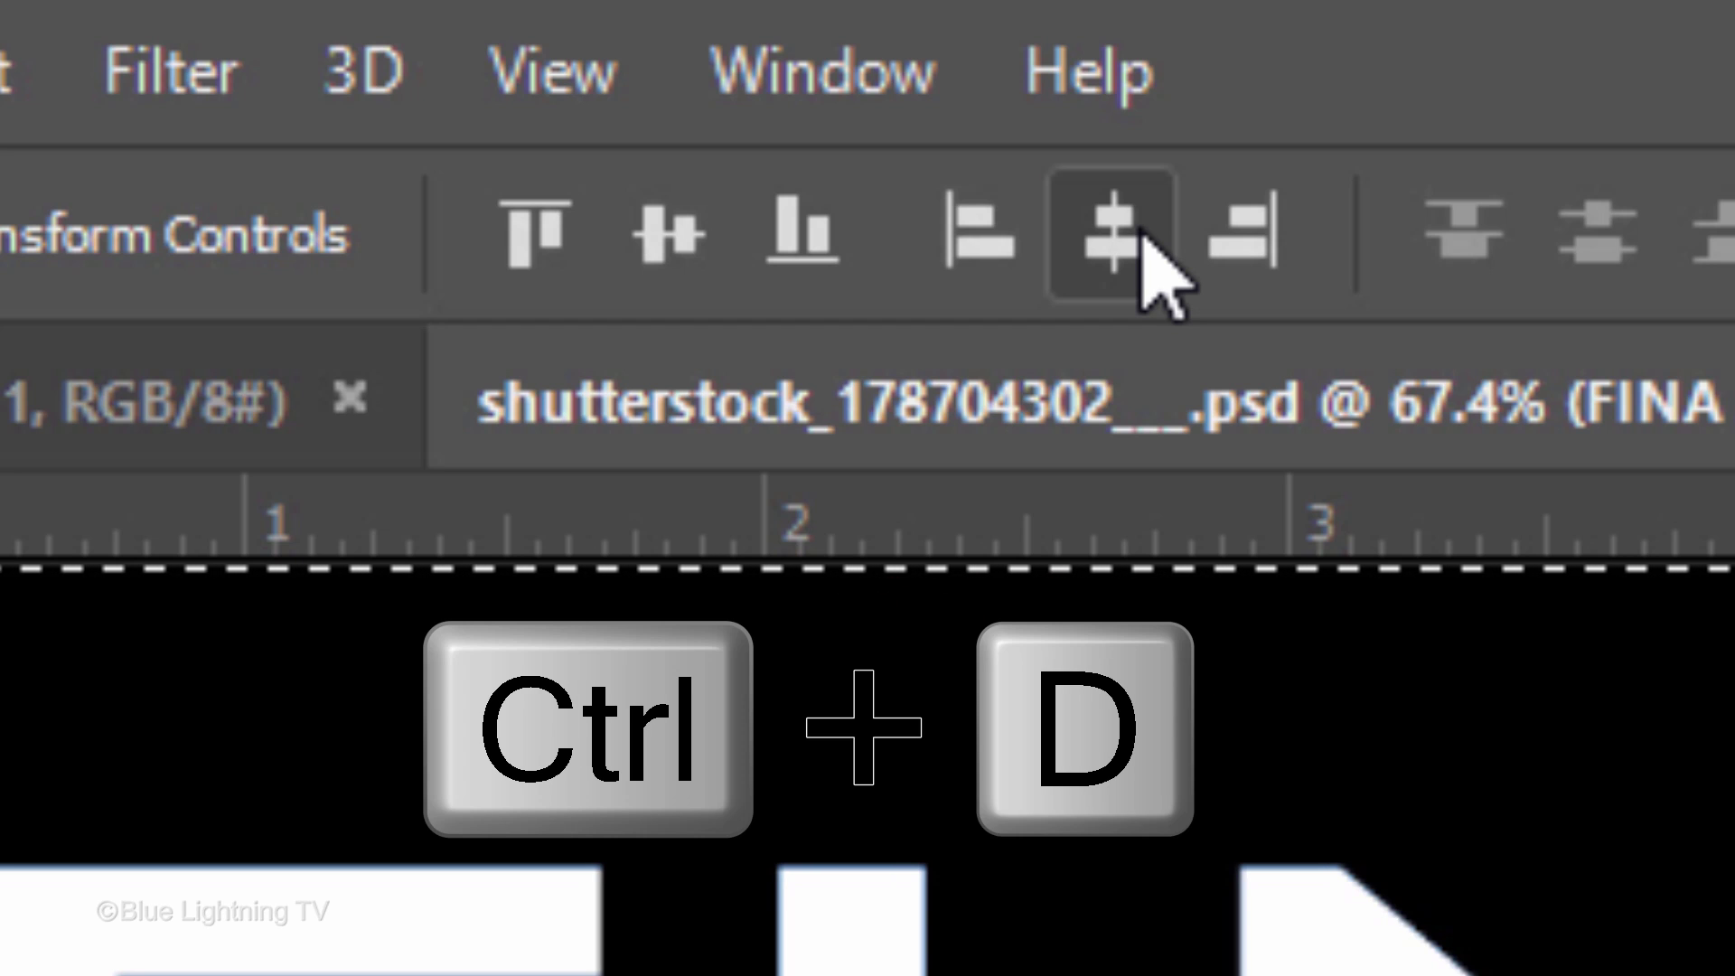
key("ctrl+d")
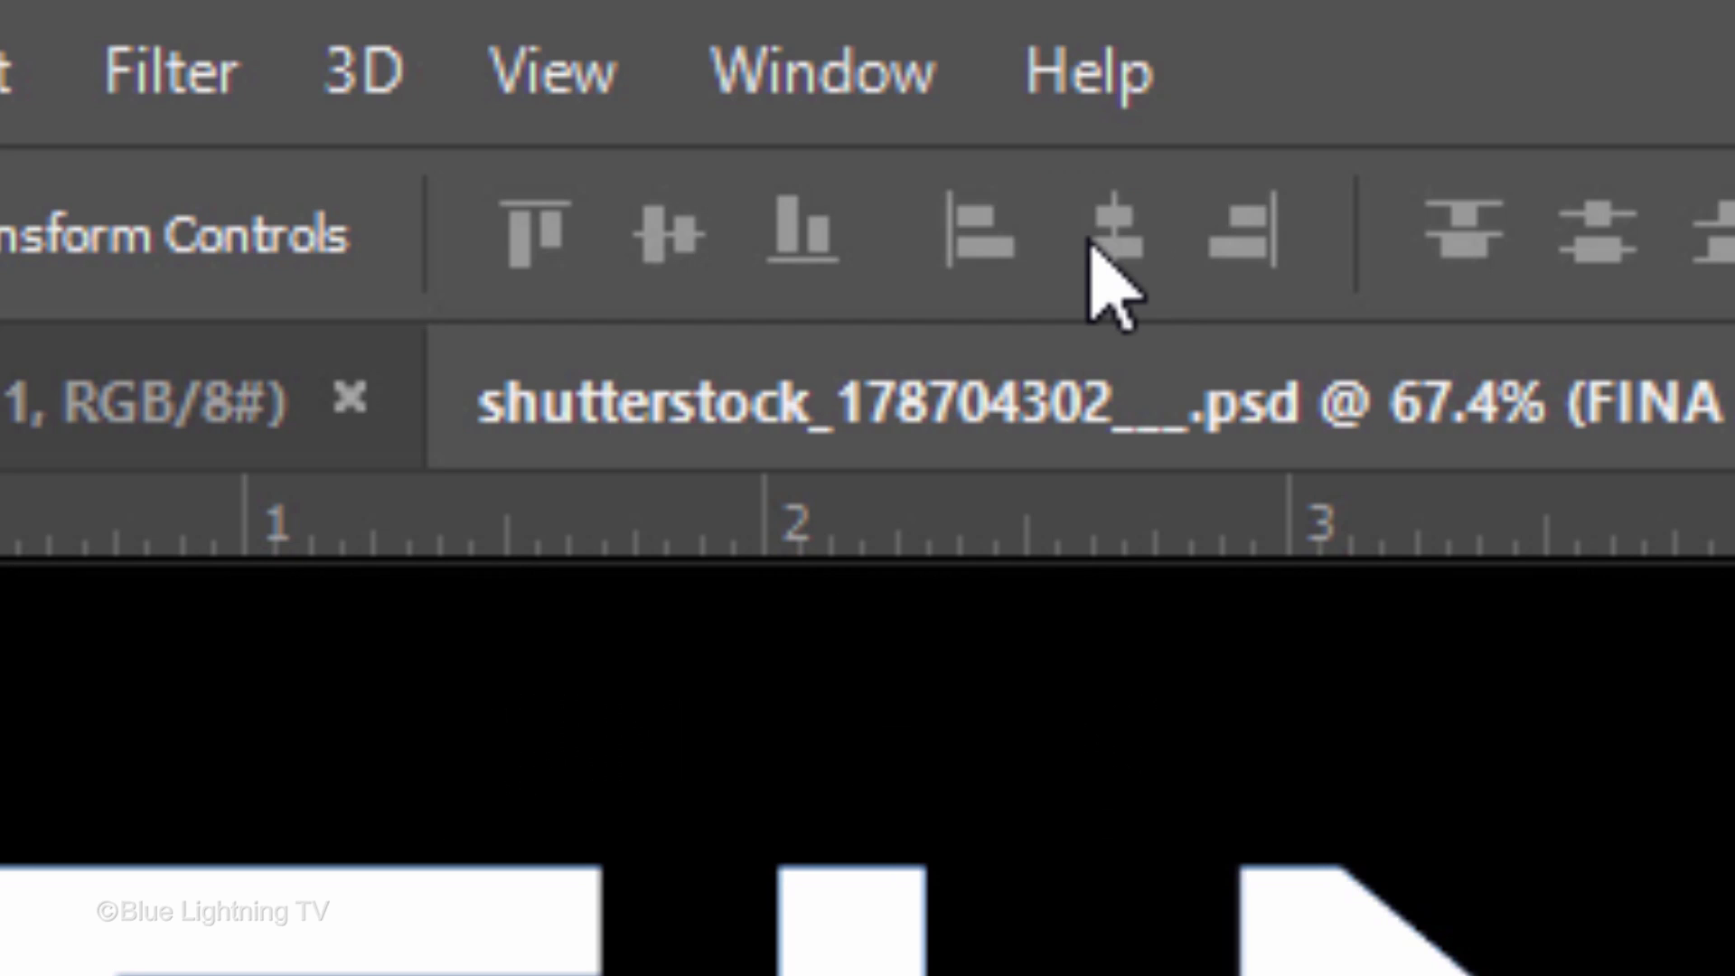
Place vertical guides at the outer edge of the F and the outer edge of the last X
left_click(559, 72)
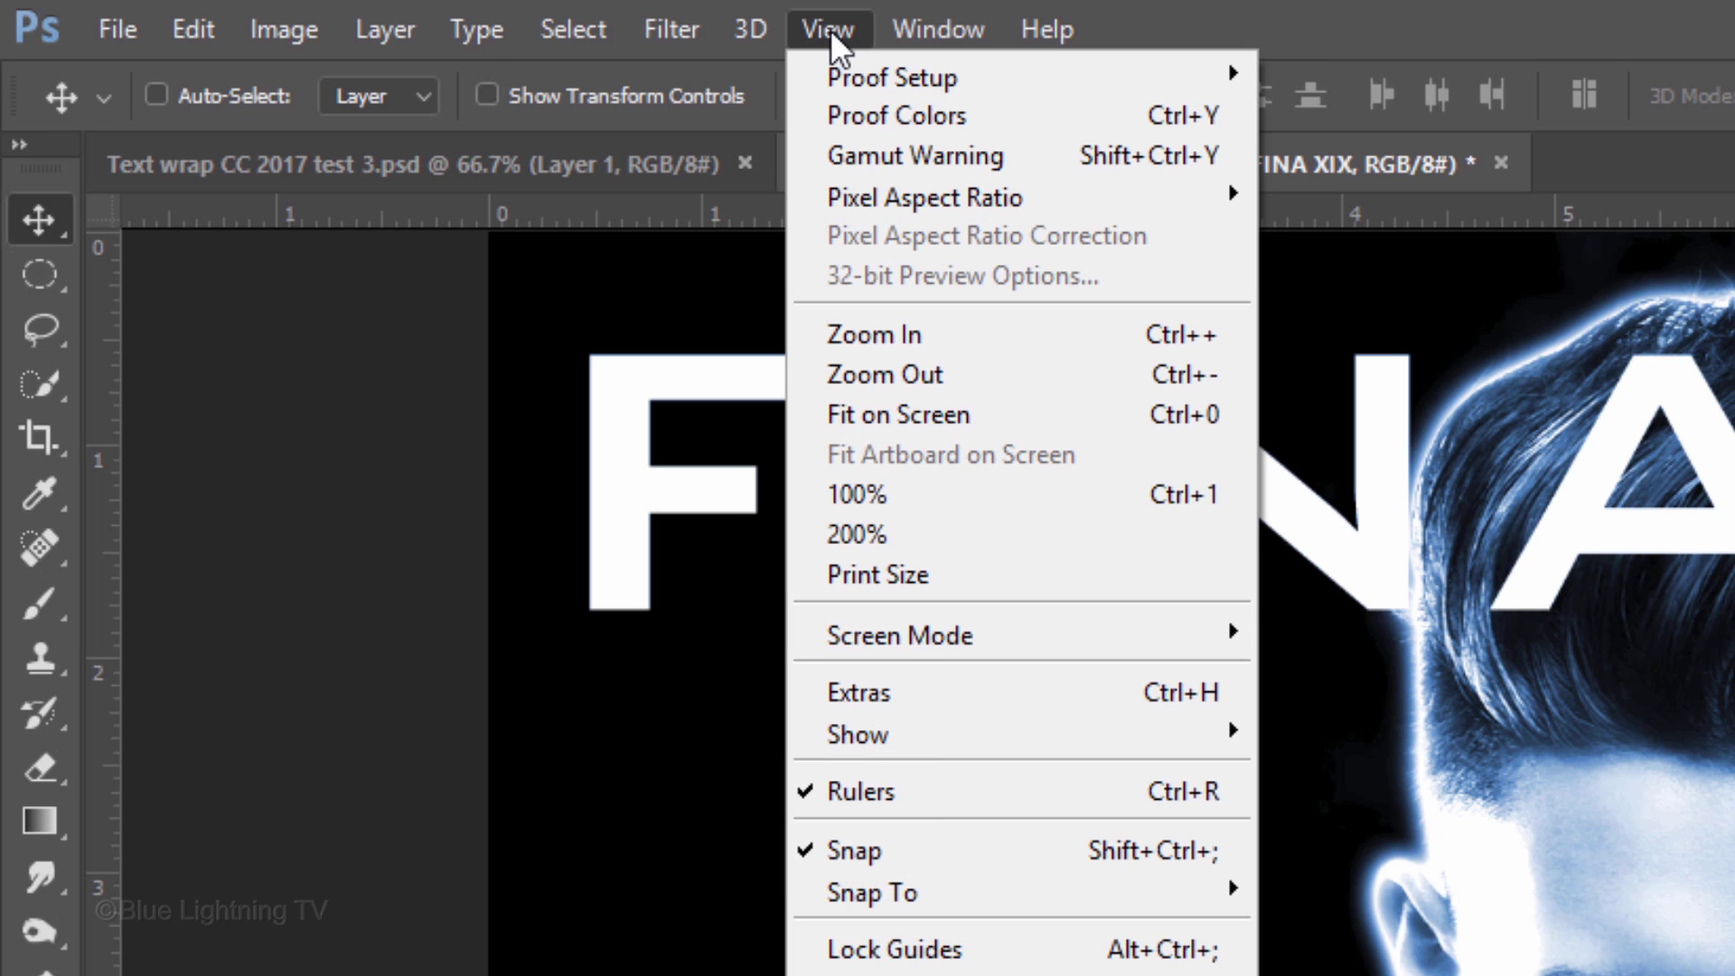
left_click(831, 30)
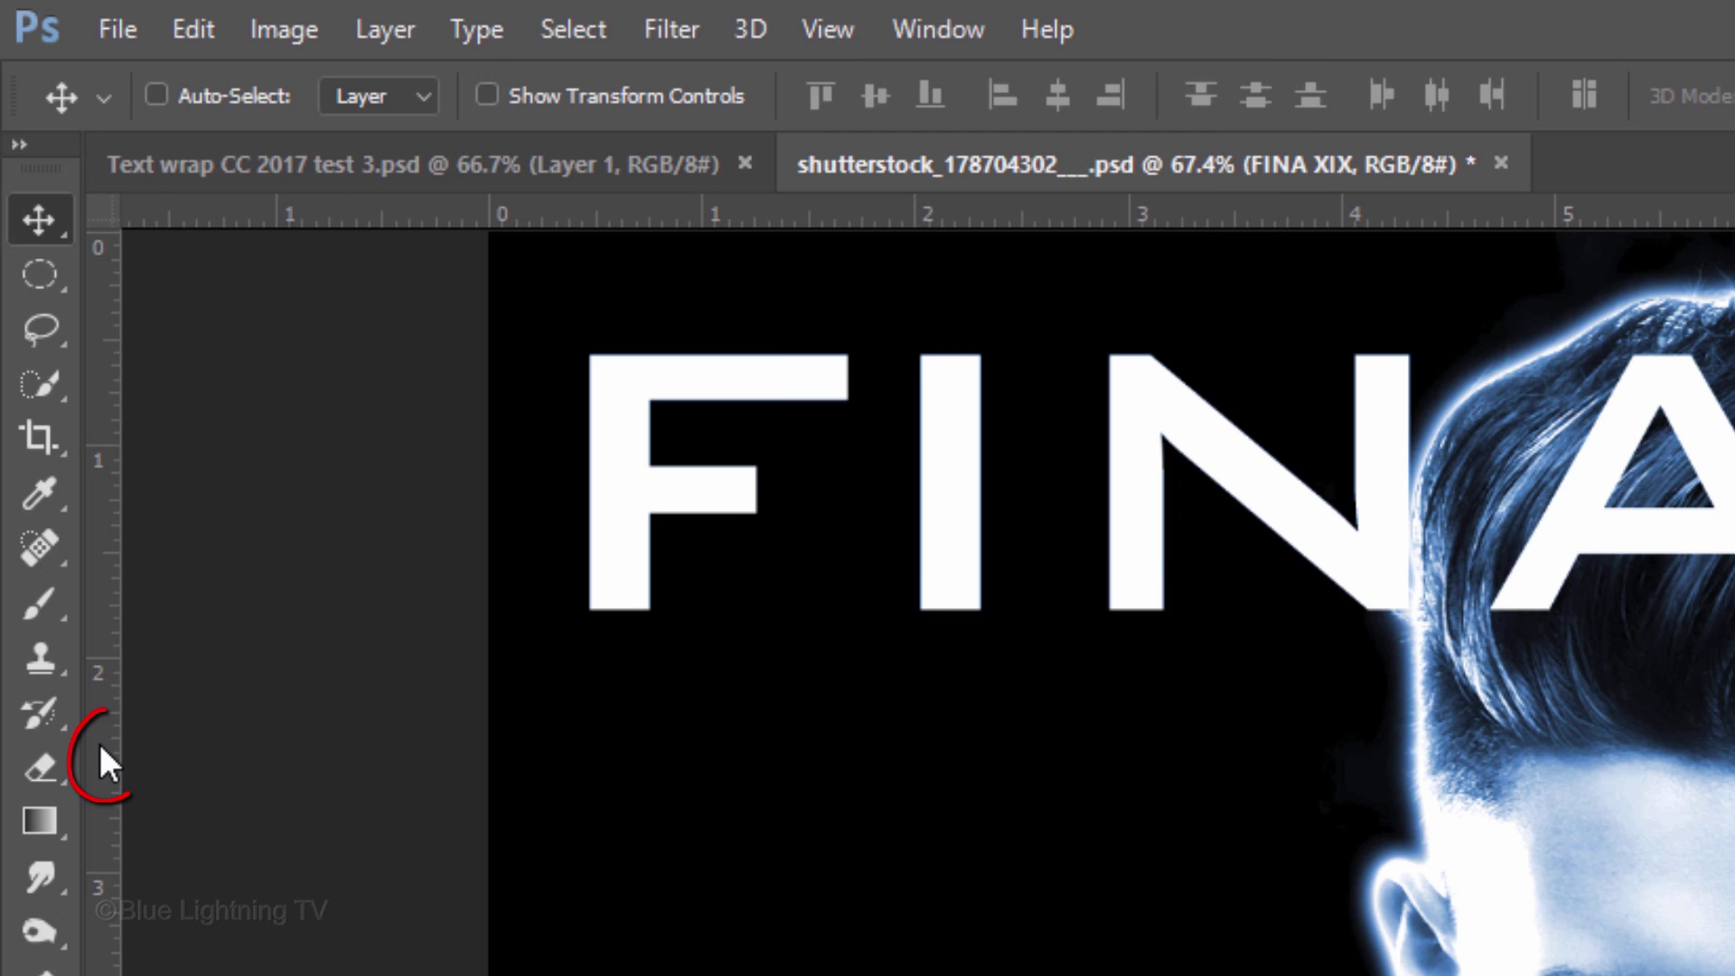
mouse_move(99, 750)
left_mouse_down()
mouse_move(191, 772)
mouse_move(593, 764)
left_mouse_up()
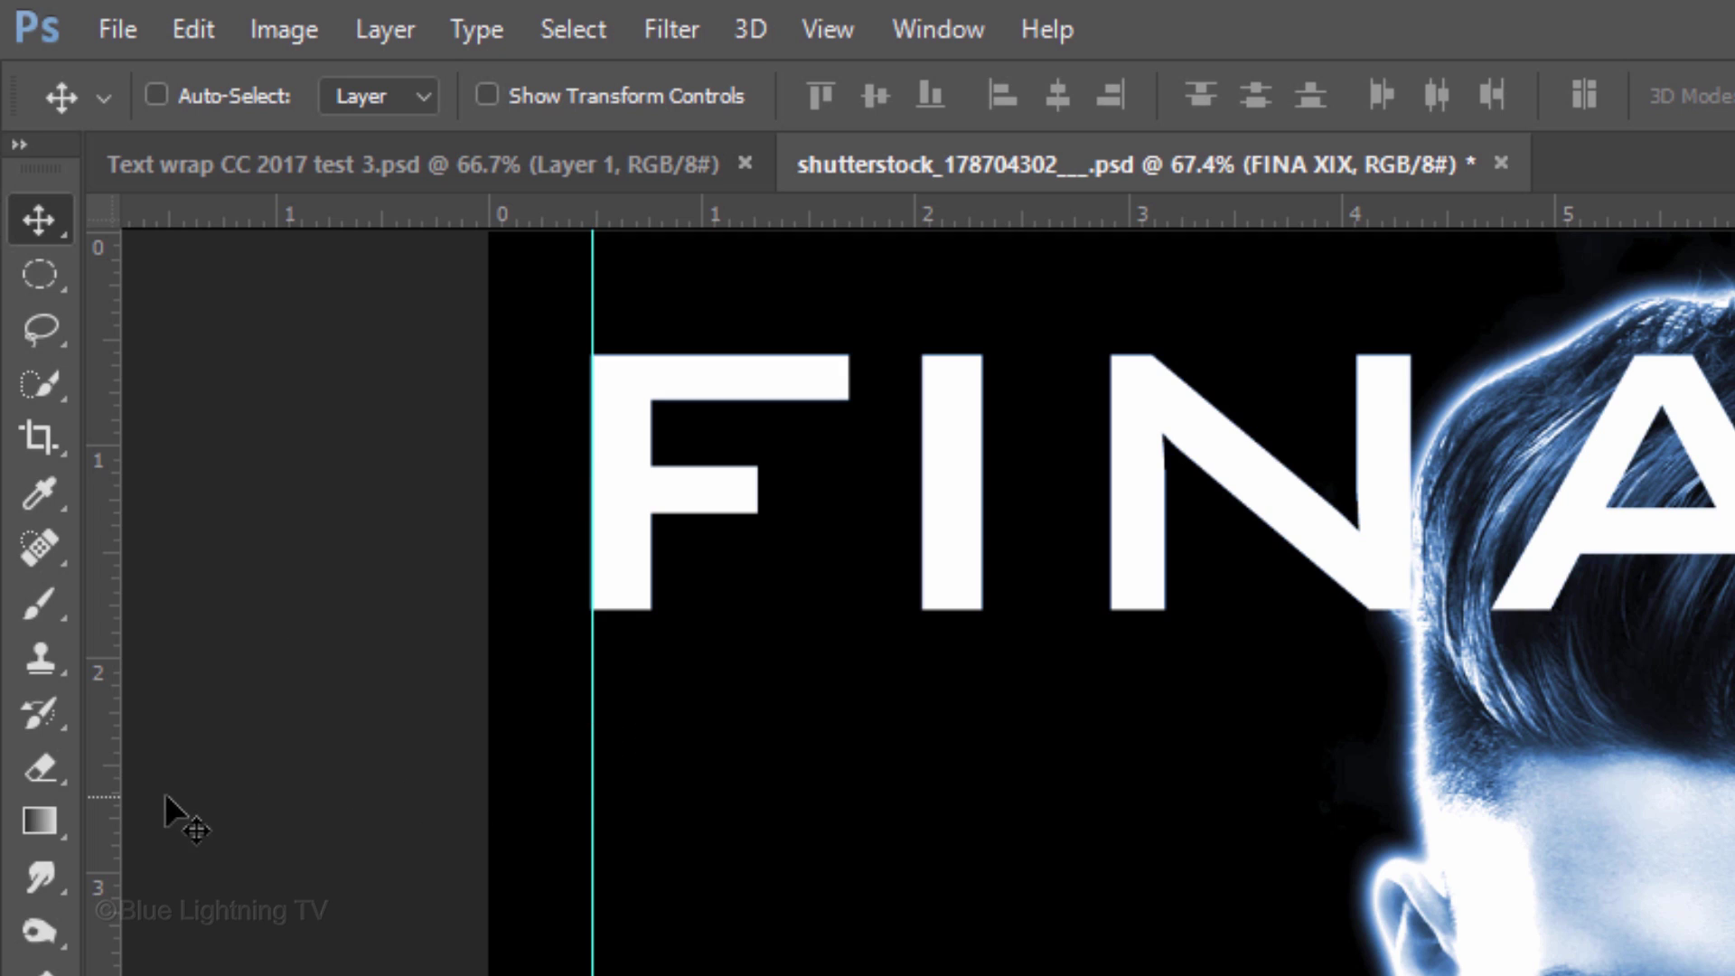
left_click_drag(104, 800, 1300, 835)
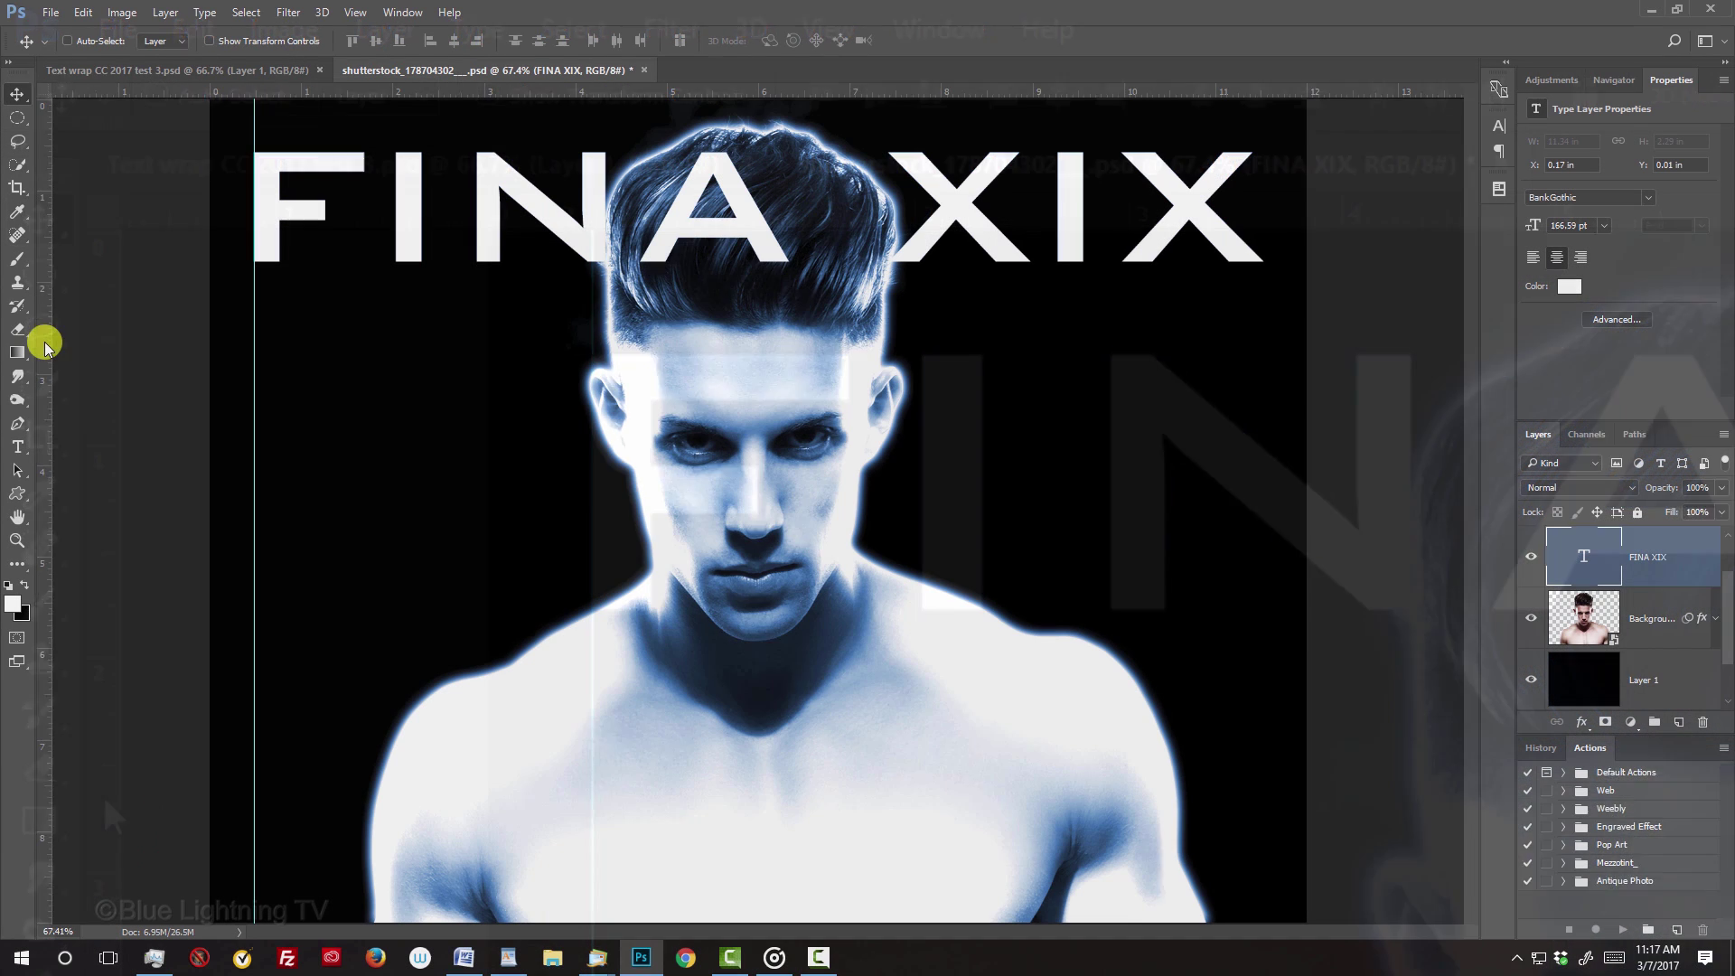
left_click_drag(557, 358, 1256, 387)
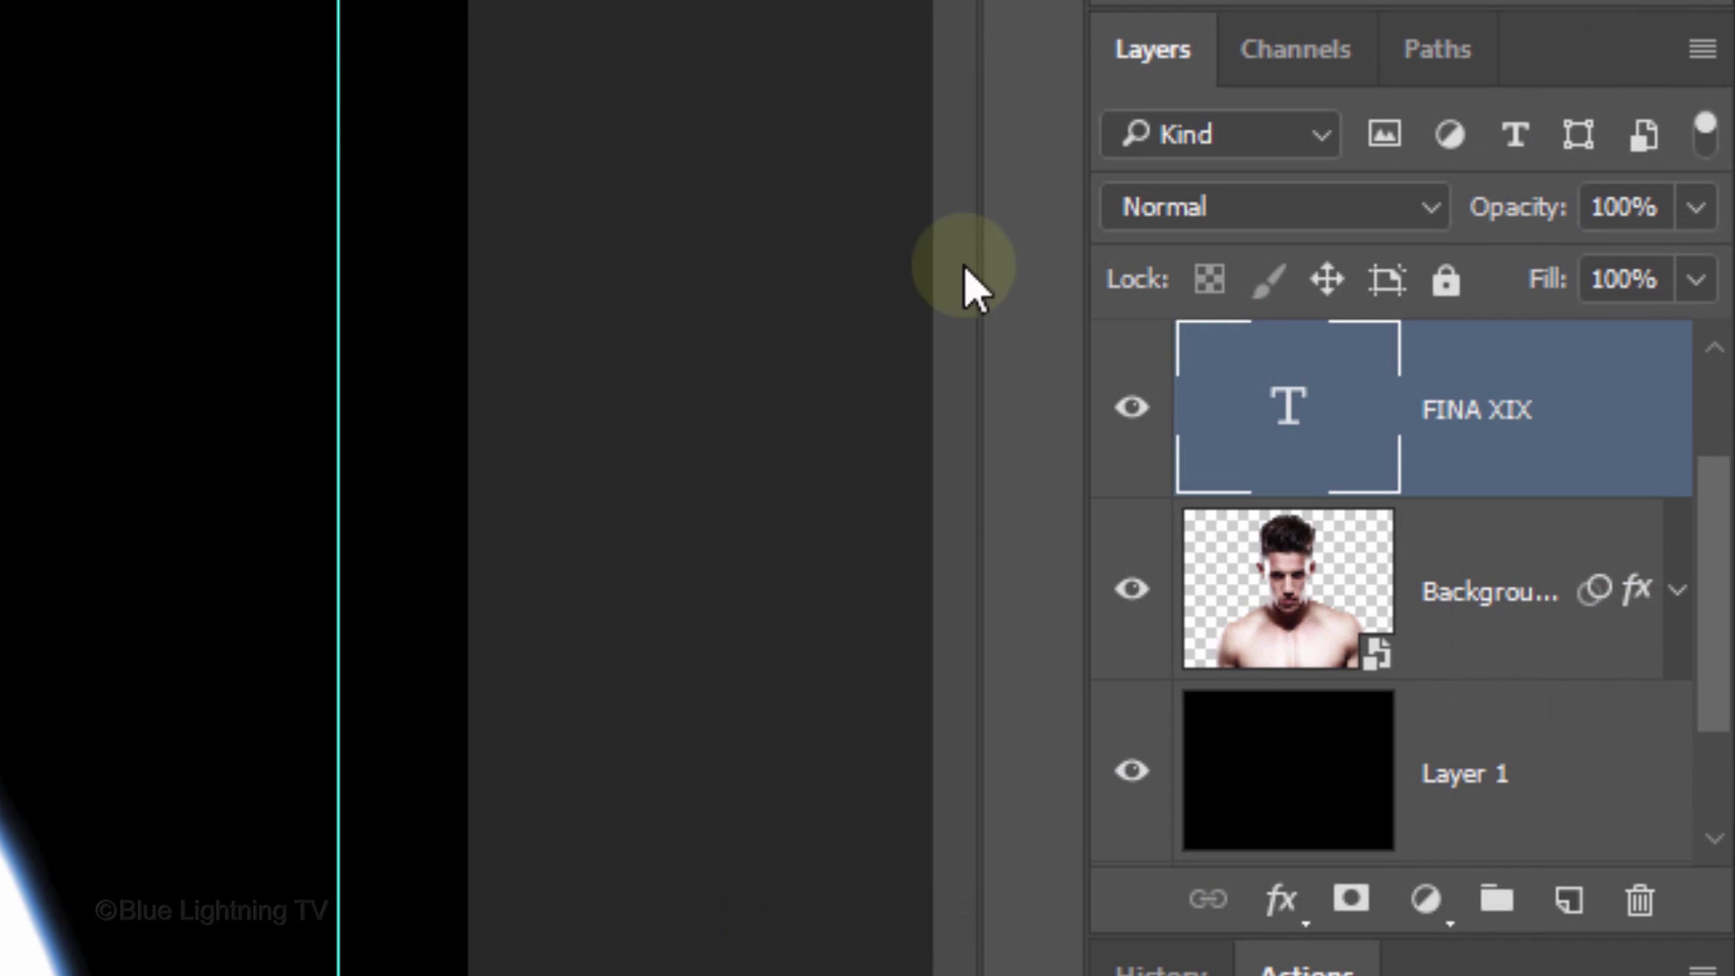
Move the FINA XIX layer above the Hue/Saturation adjustment and give it a Gradient Overlay with the Black, White preset
left_click_drag(1719, 588, 1707, 452)
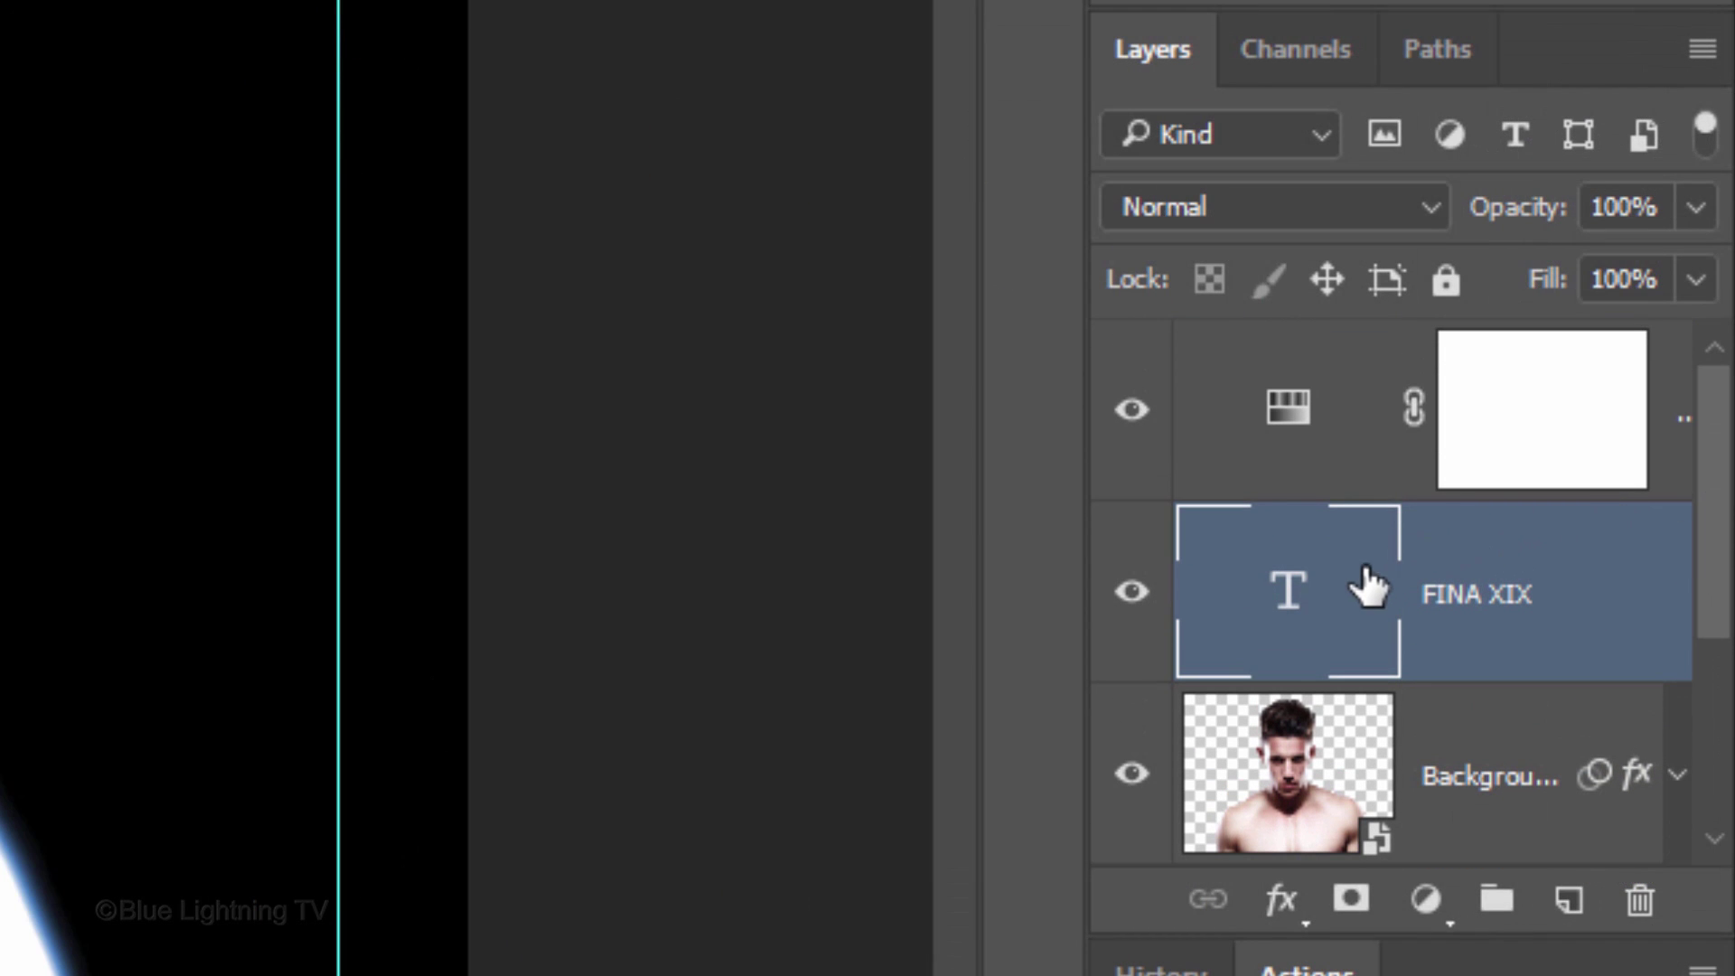
mouse_move(1355, 591)
left_mouse_down()
mouse_move(1355, 322)
mouse_move(1355, 352)
left_mouse_up()
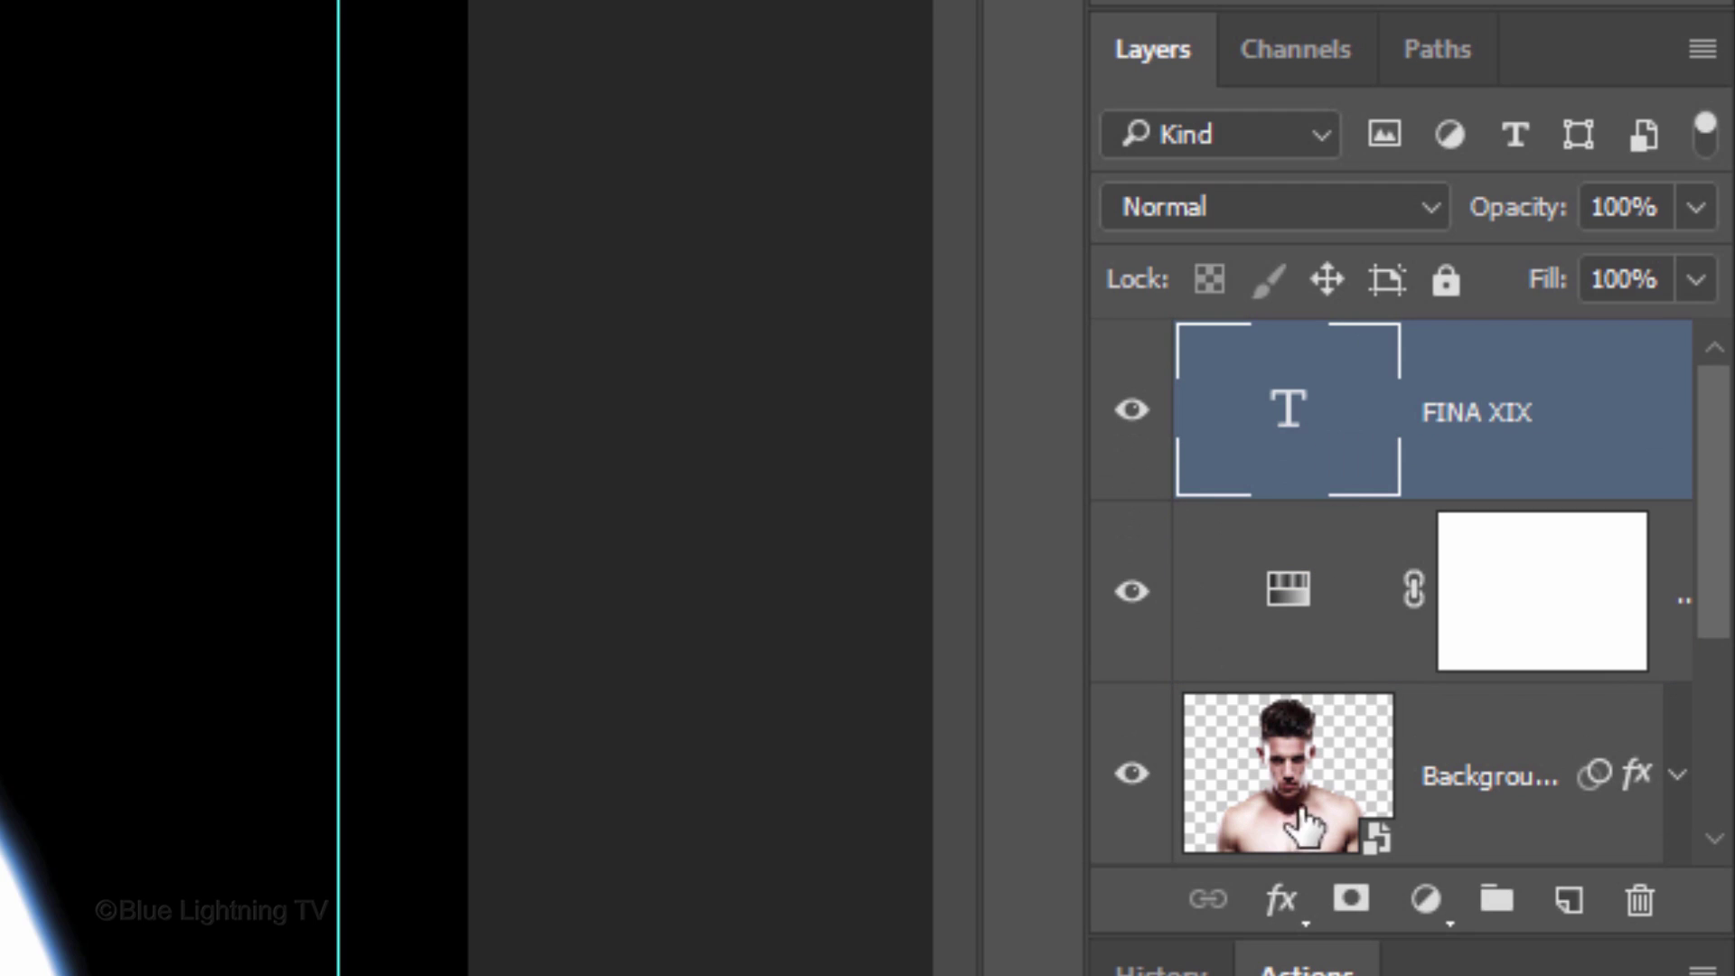
left_click(1281, 900)
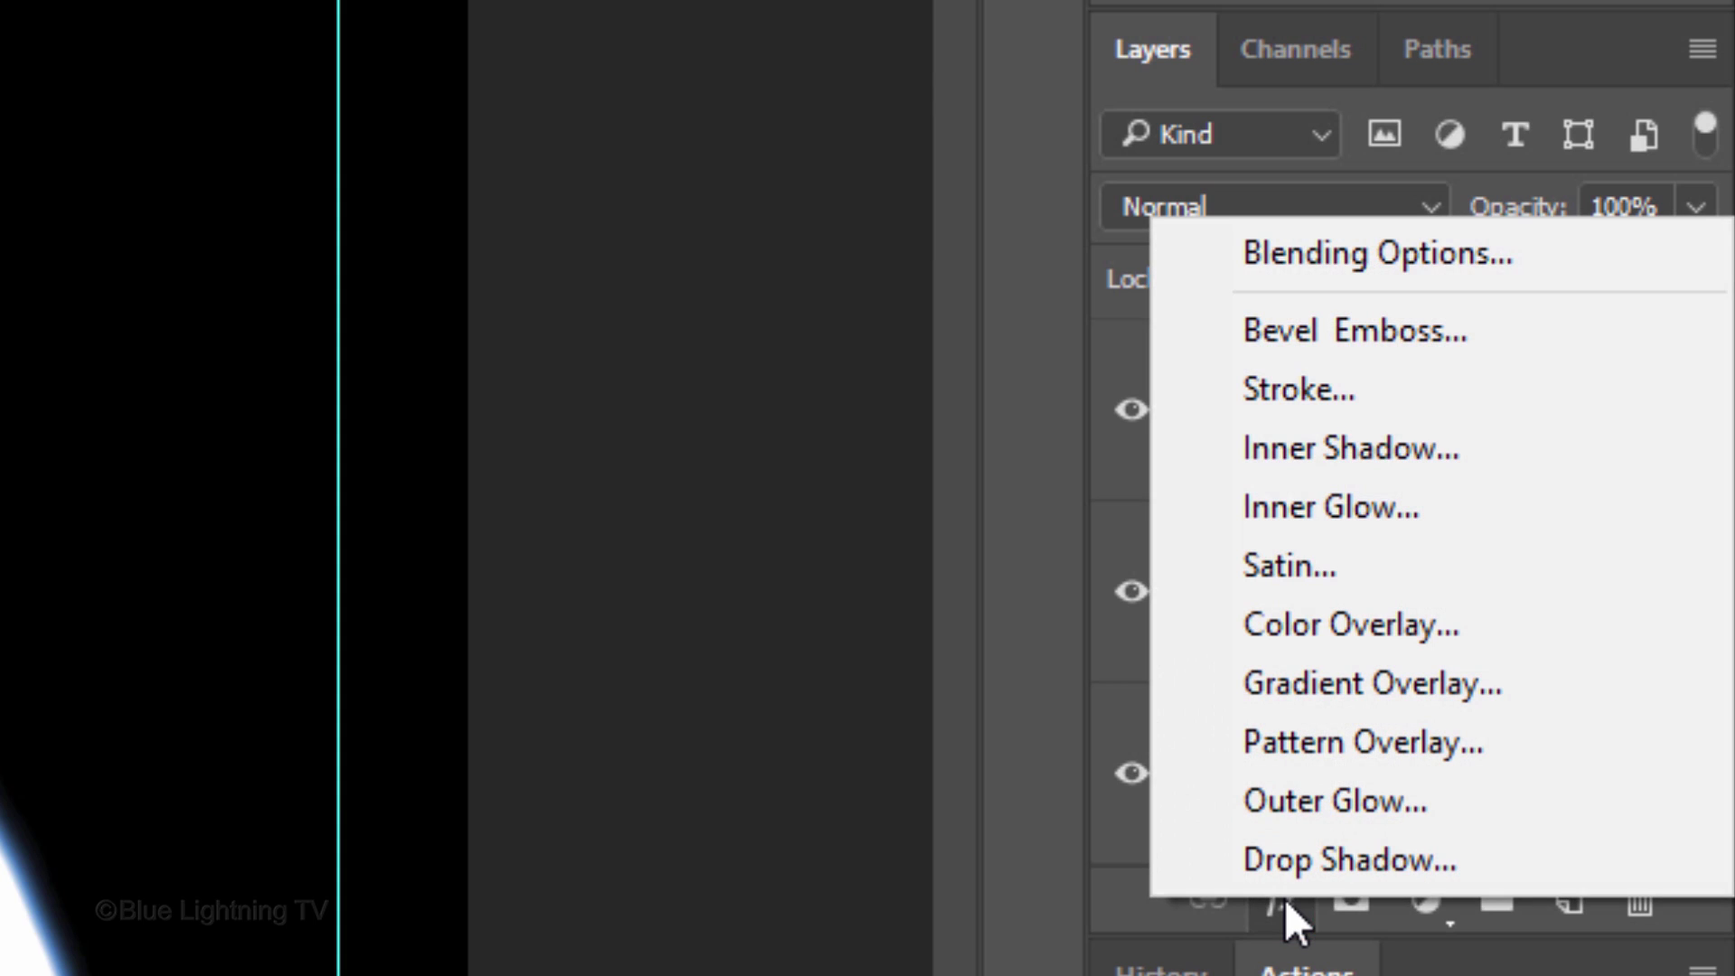
left_click(1294, 681)
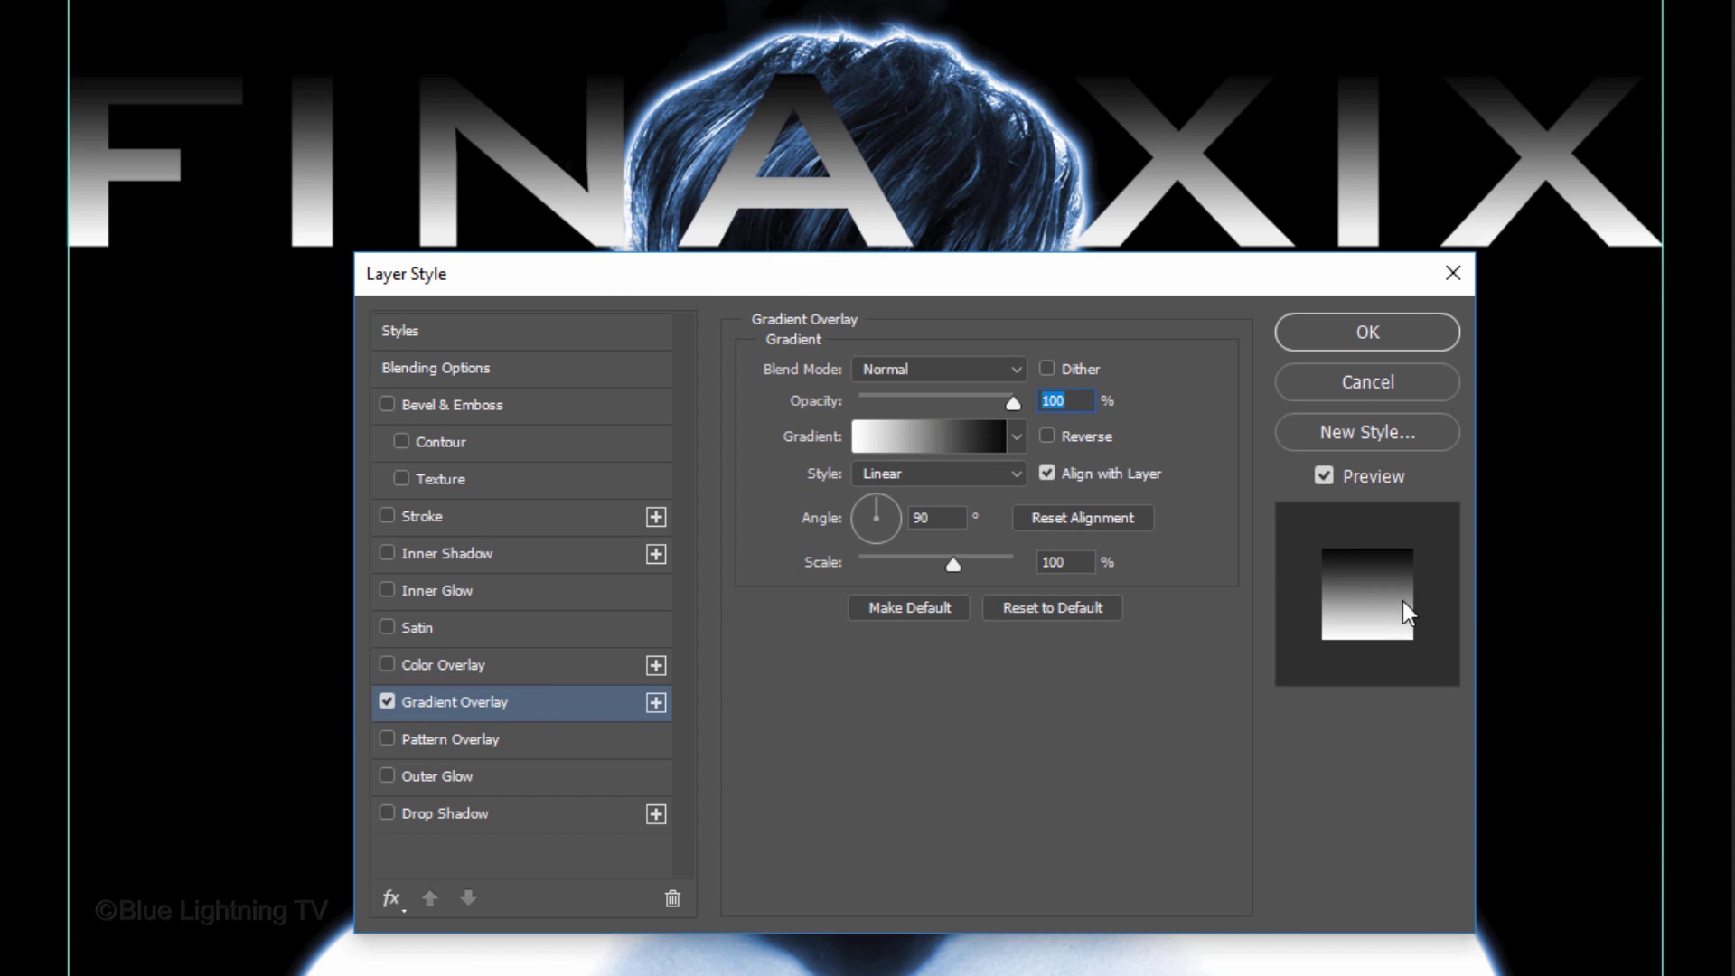
left_click(912, 444)
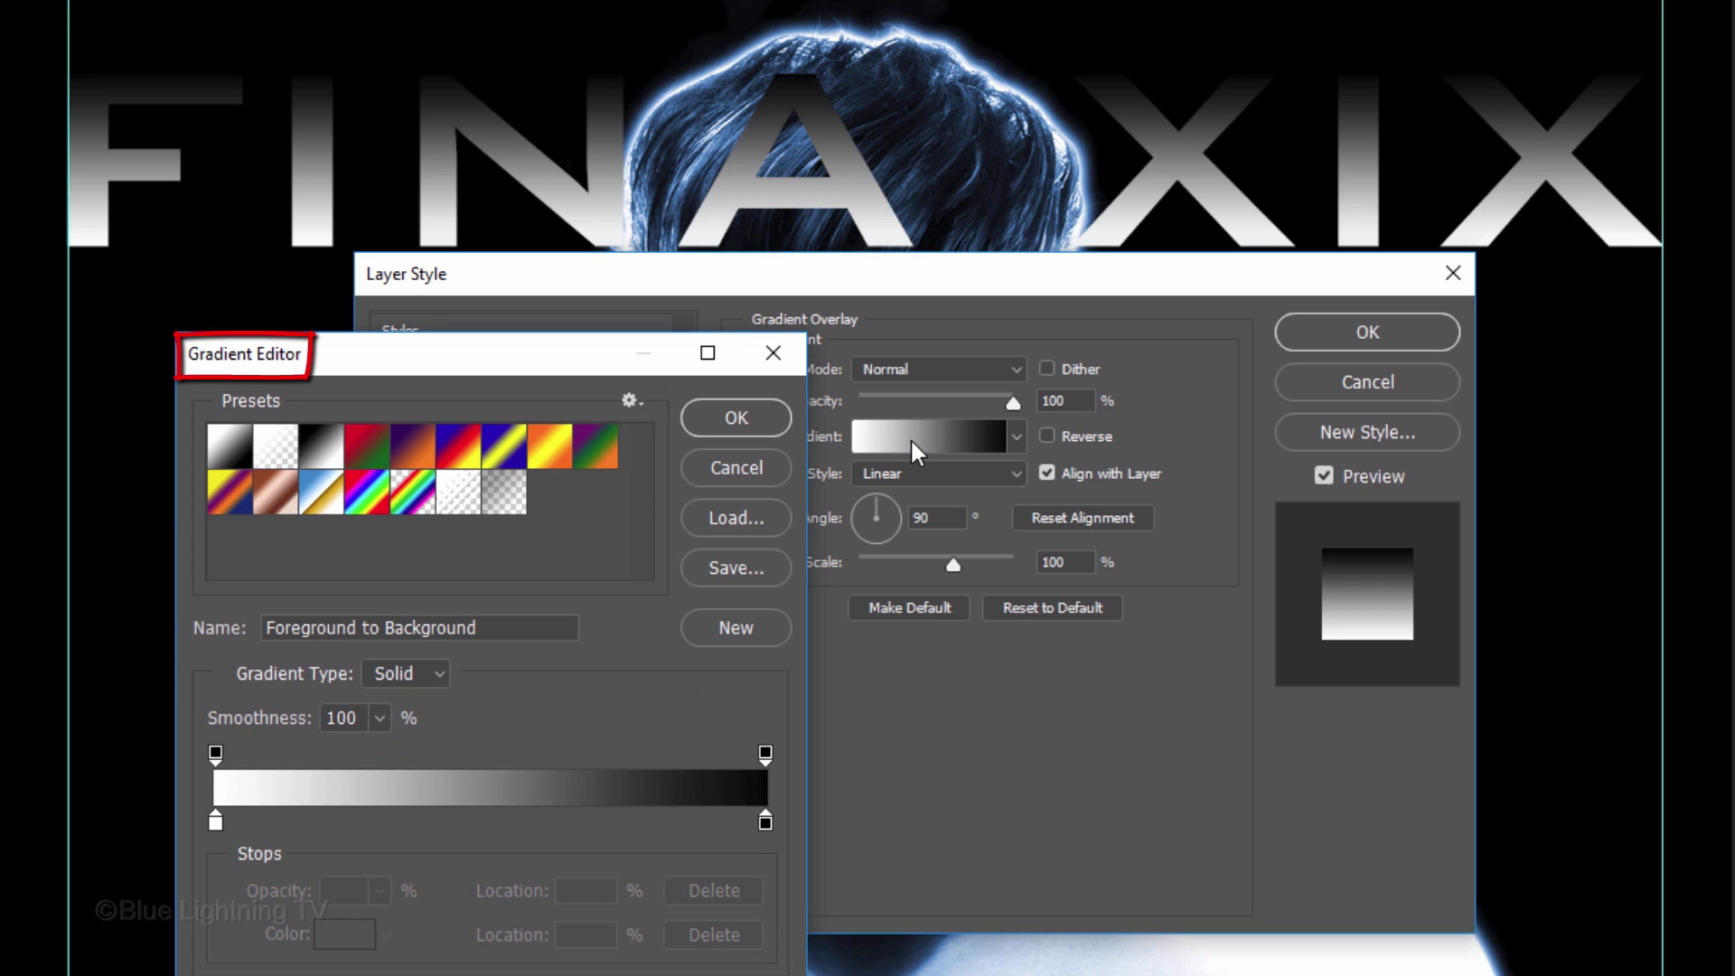
left_click(323, 446)
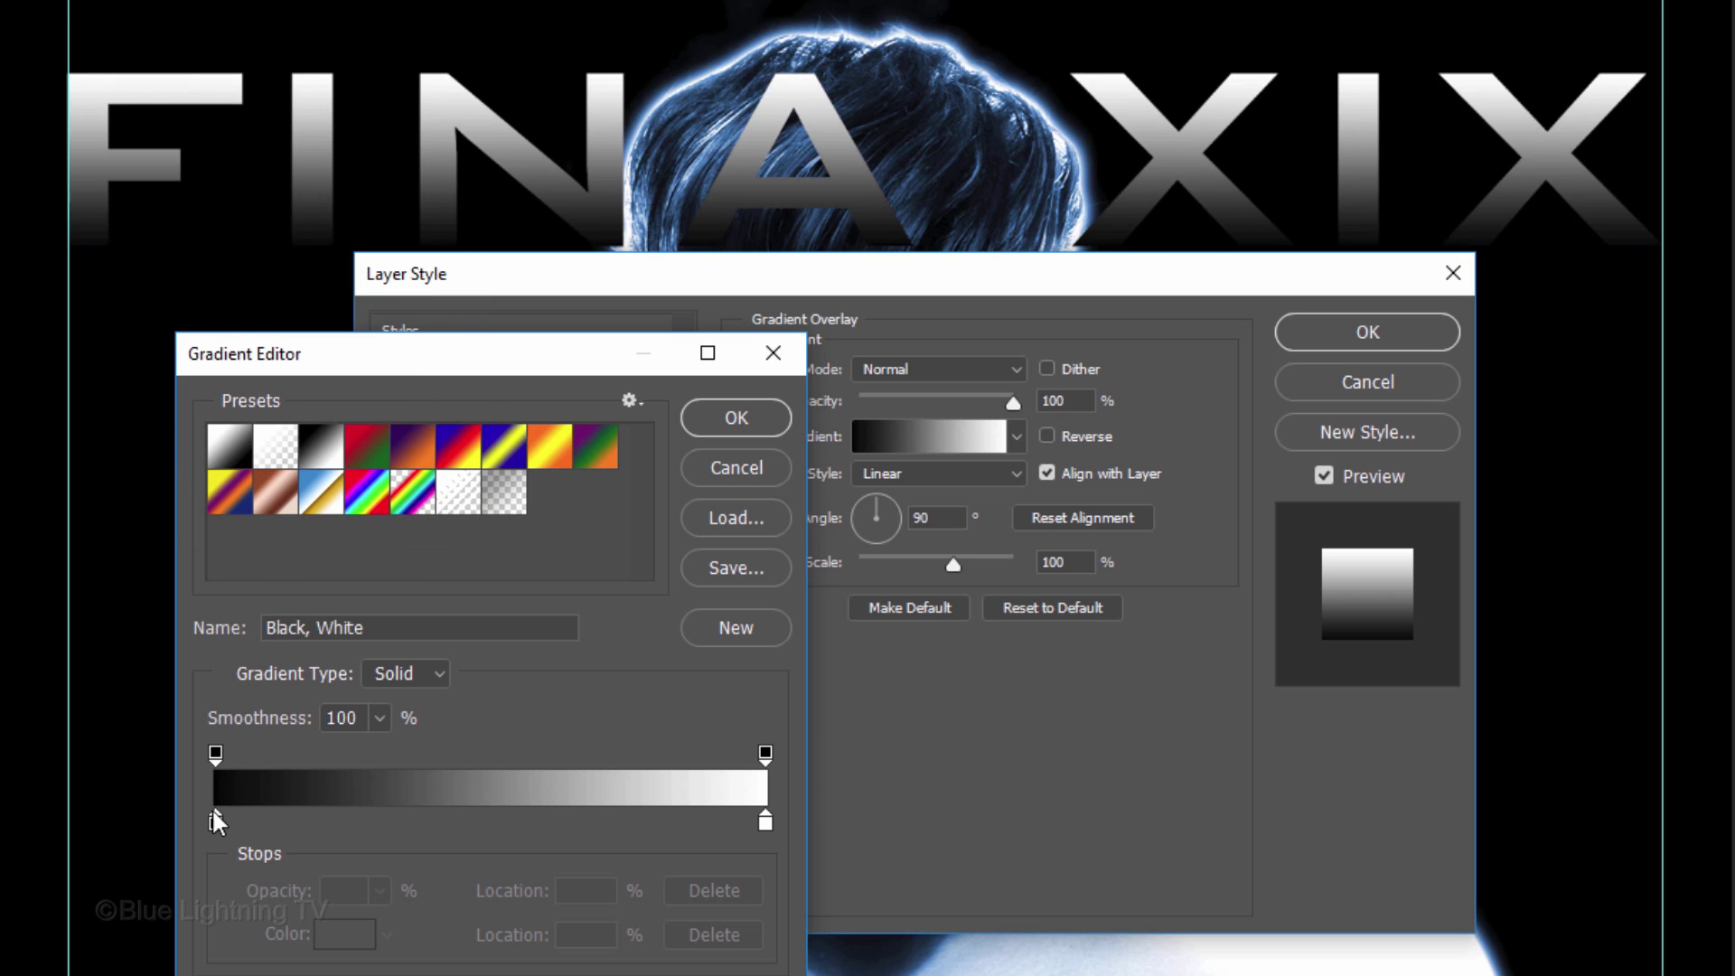
Change the gradient's black color stop to 12D0FF and apply the Gradient Overlay to the text
left_click(215, 820)
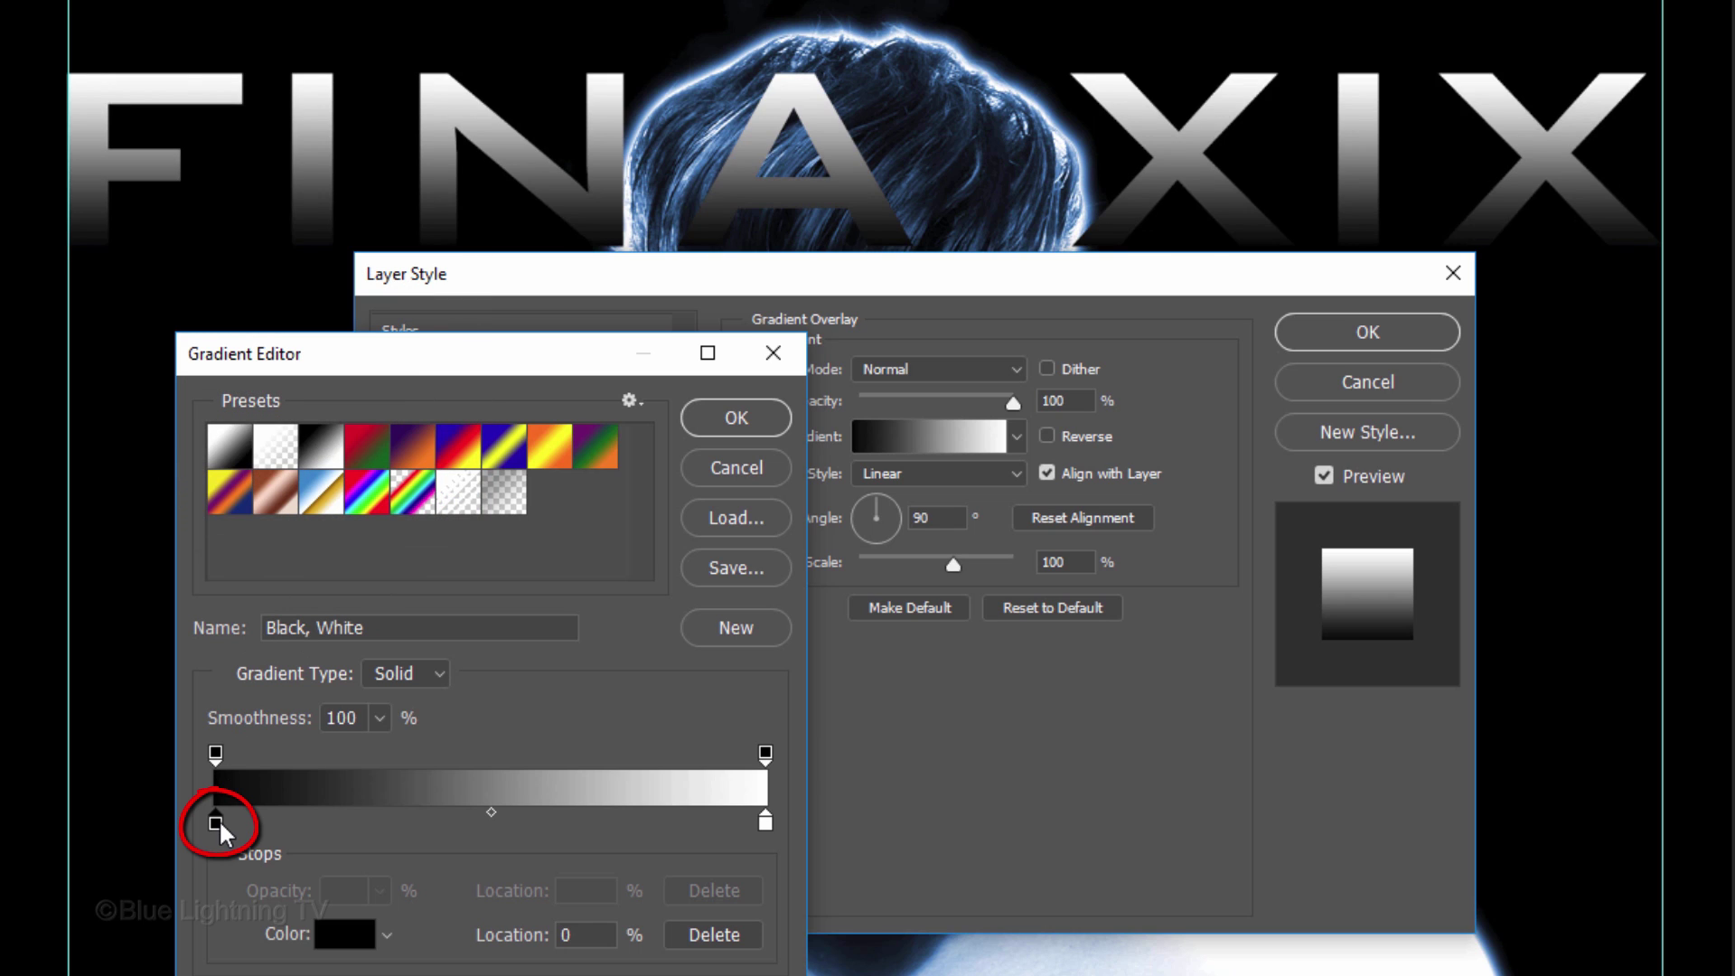
left_click(216, 822)
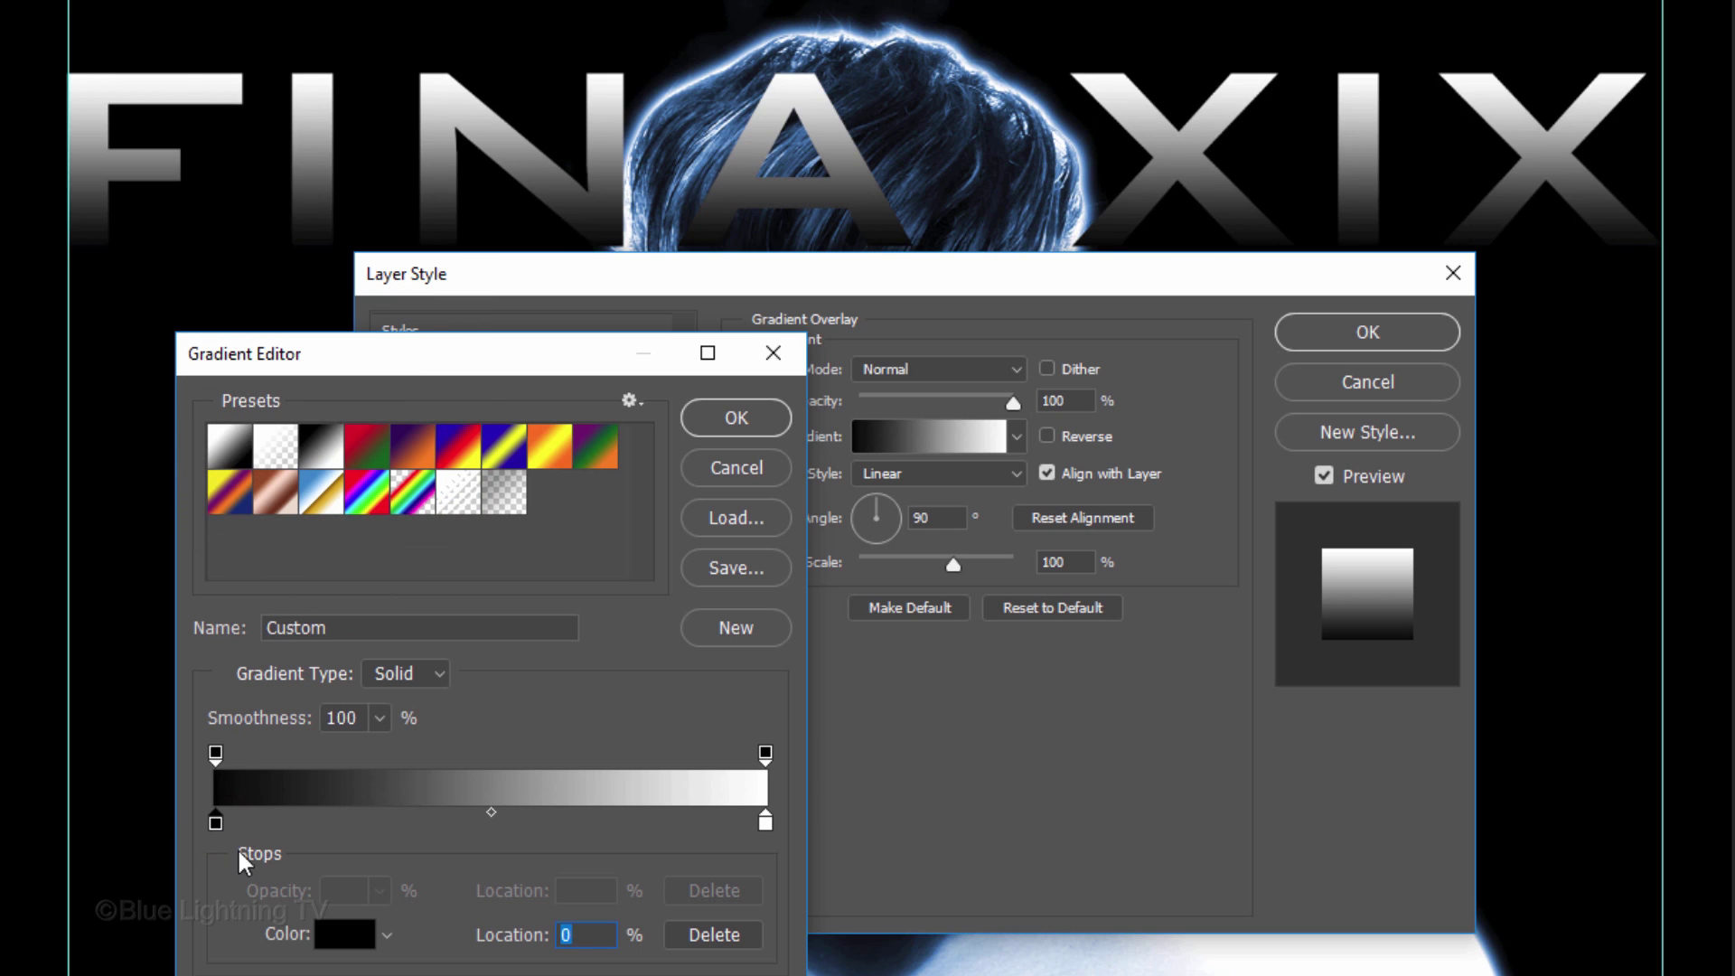
left_click(344, 939)
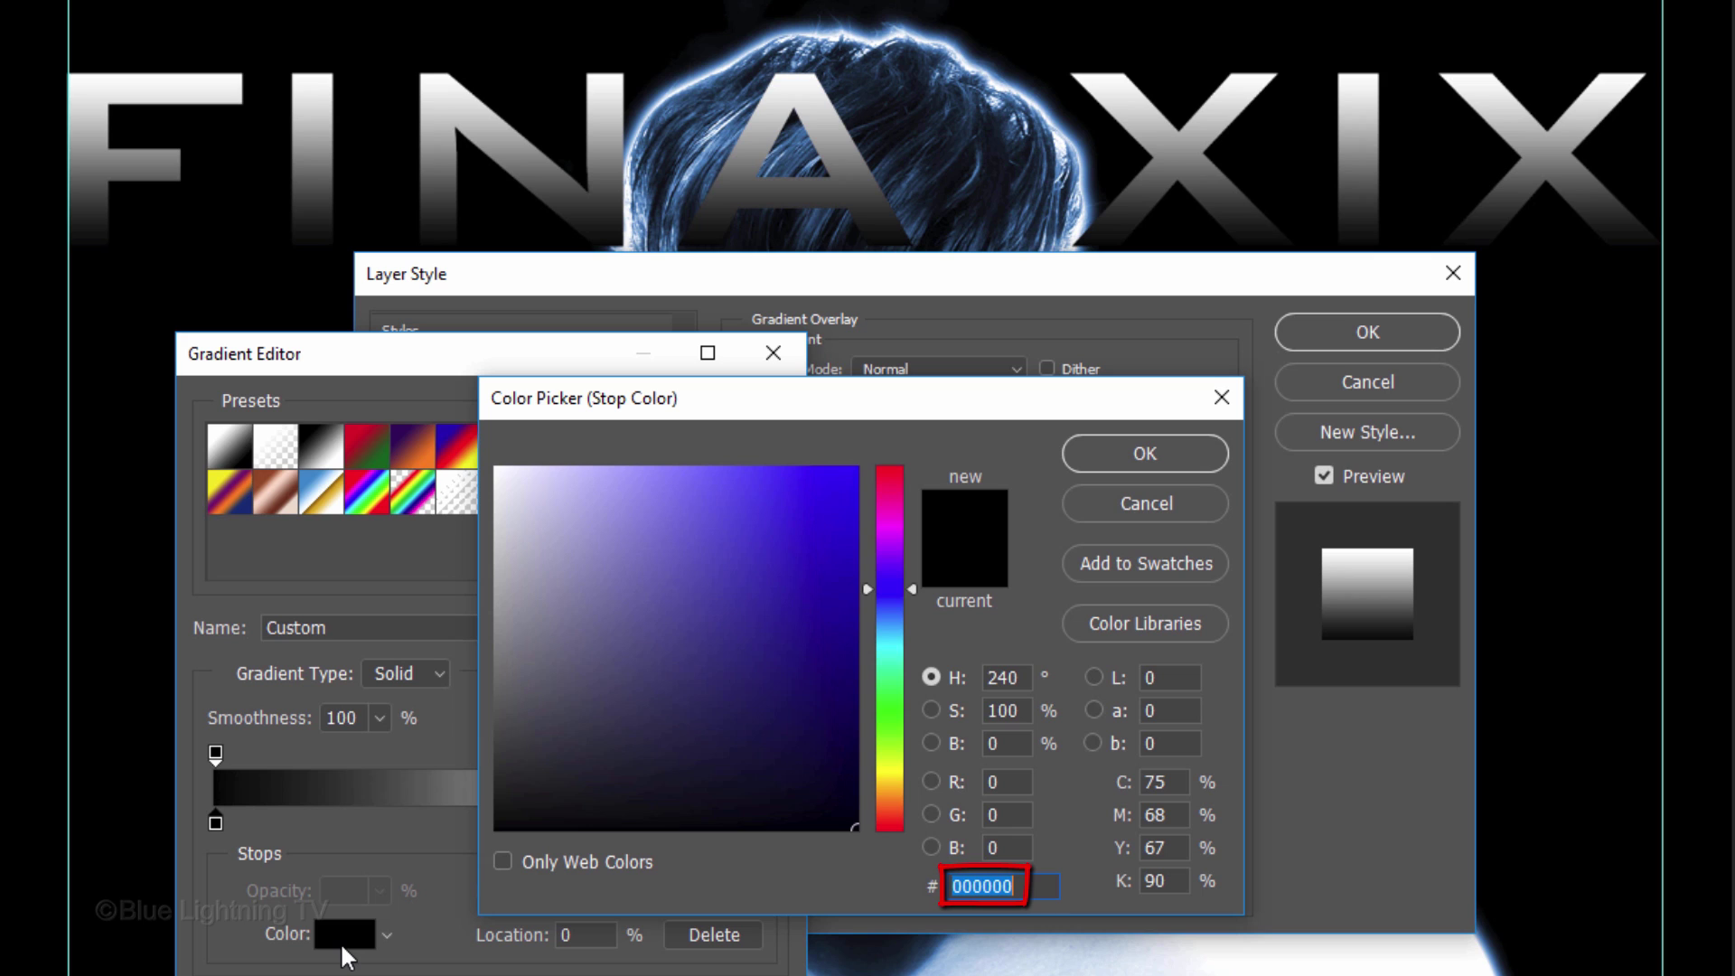
type("12")
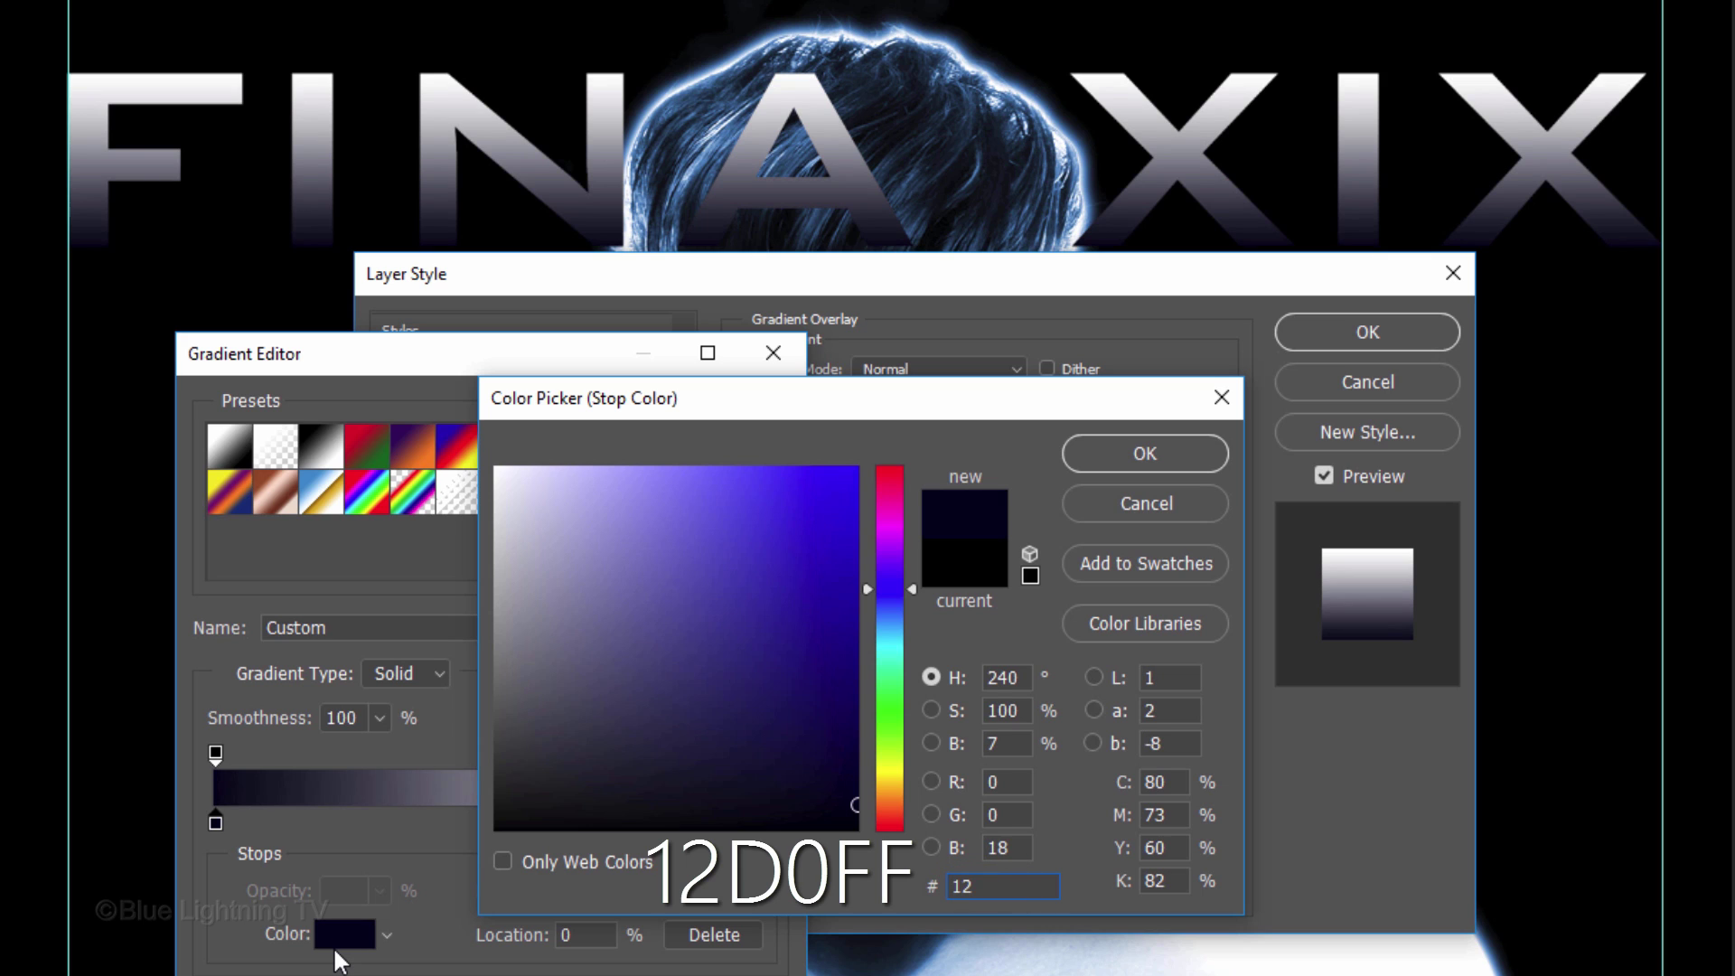
type("D0")
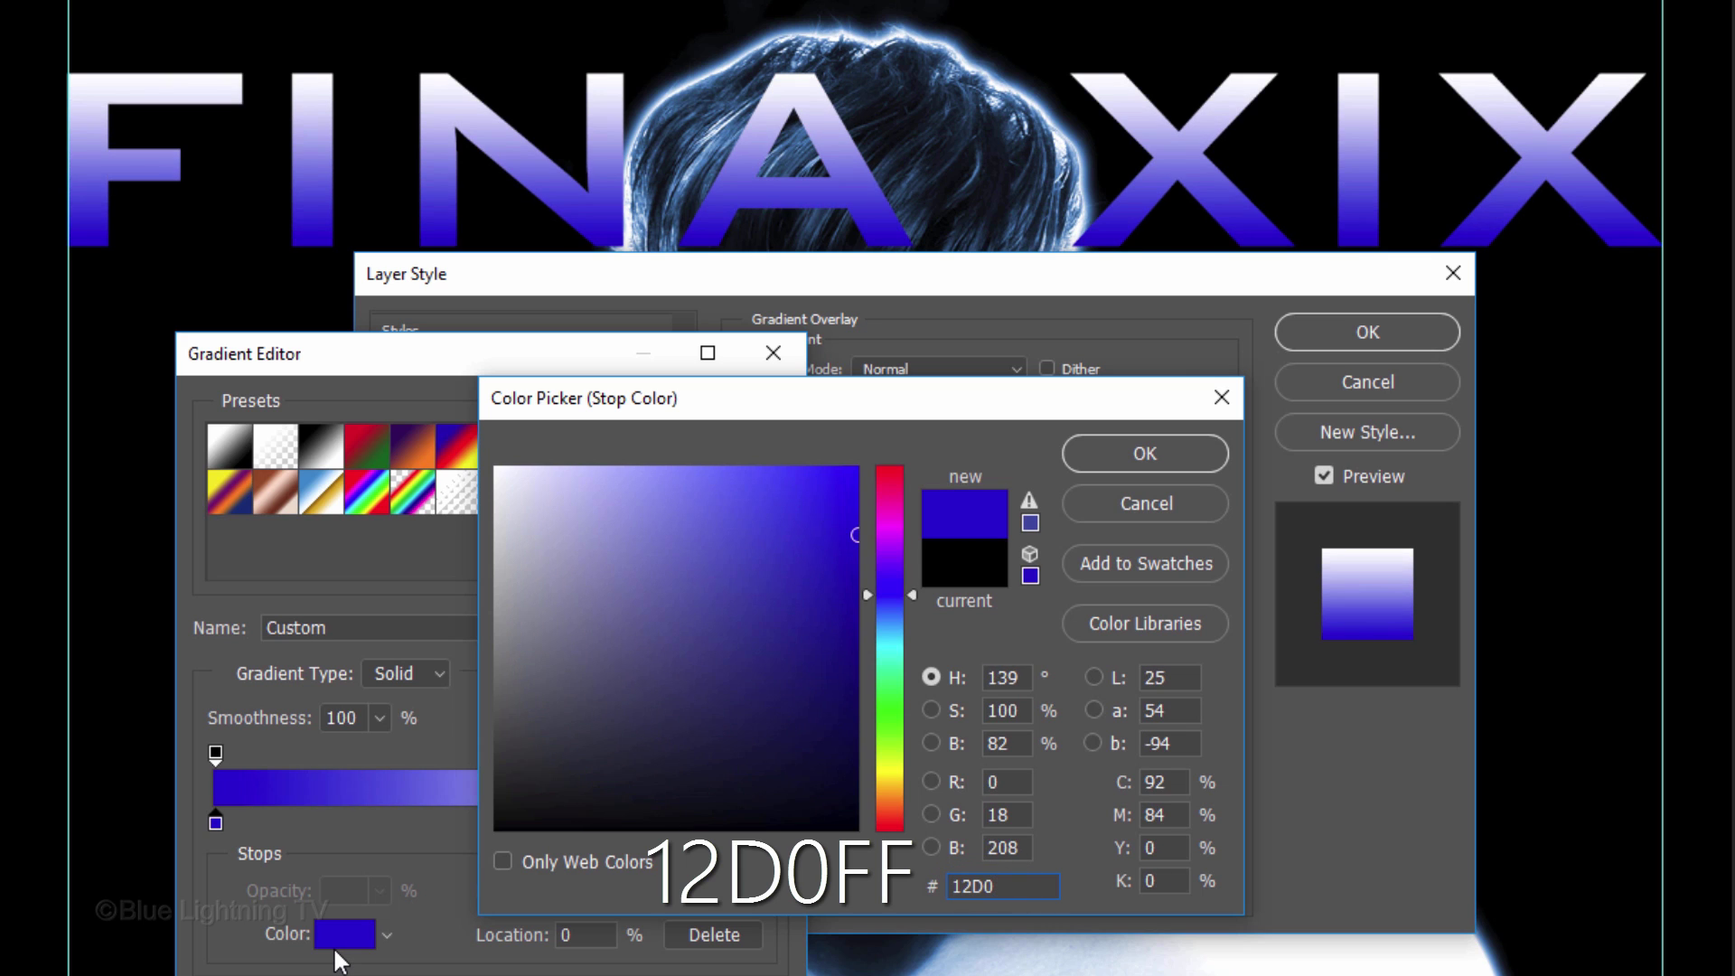
type("FF")
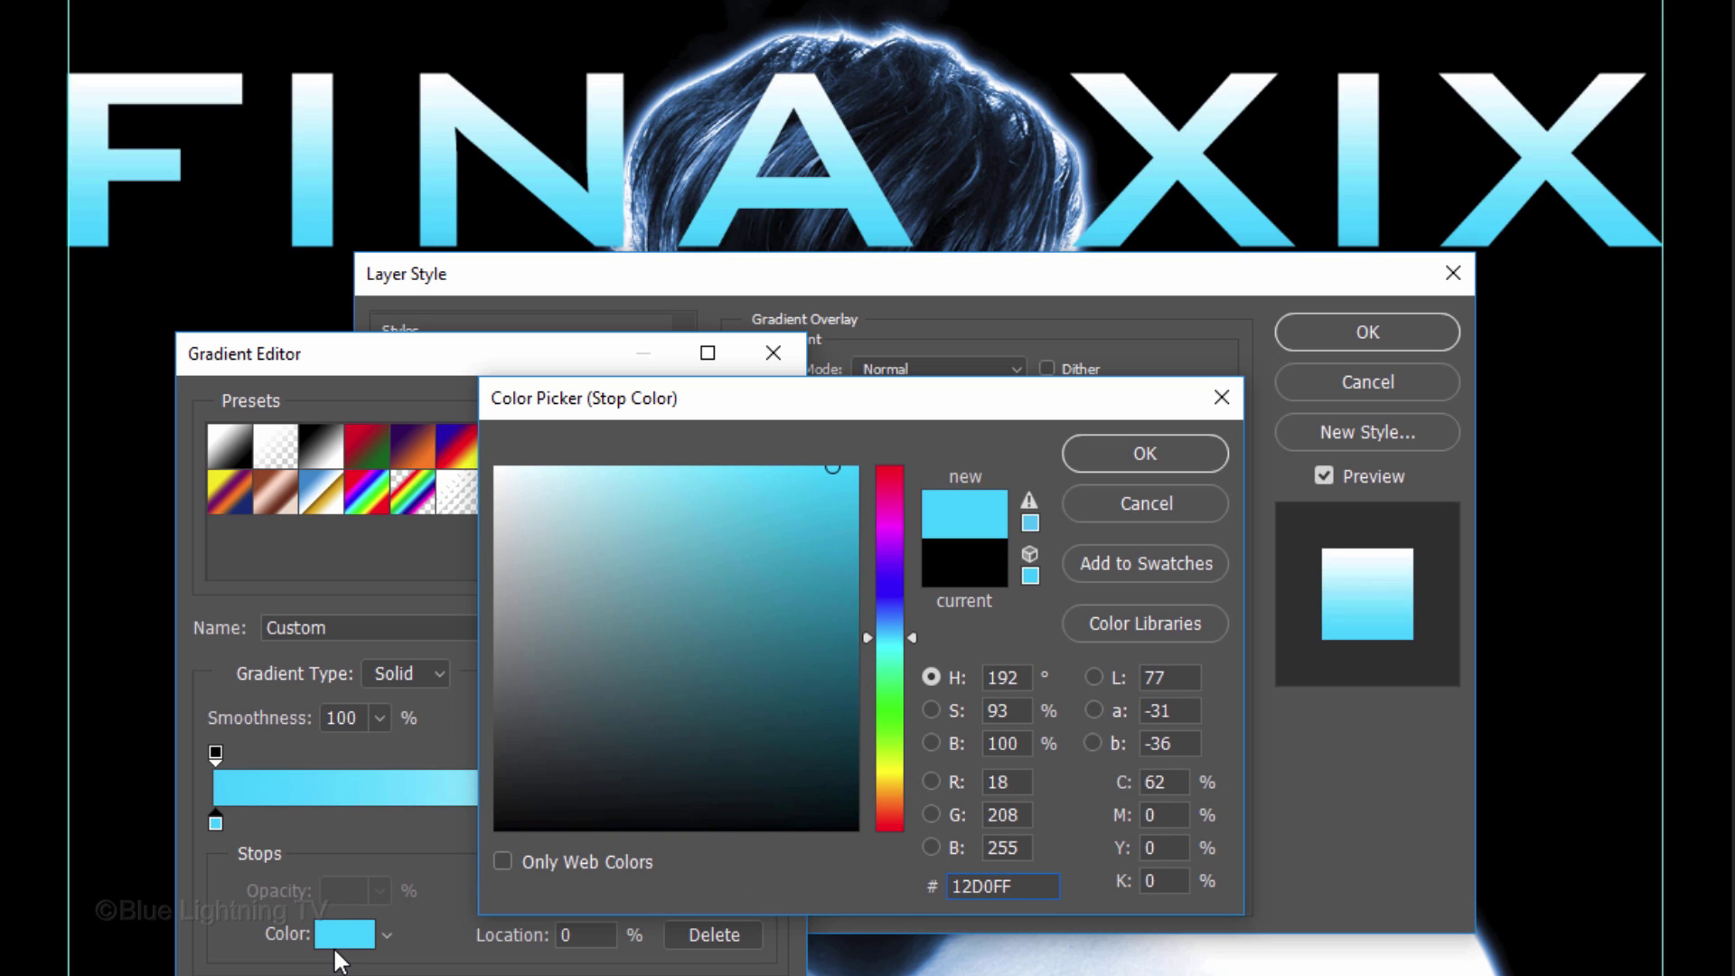
key("Return")
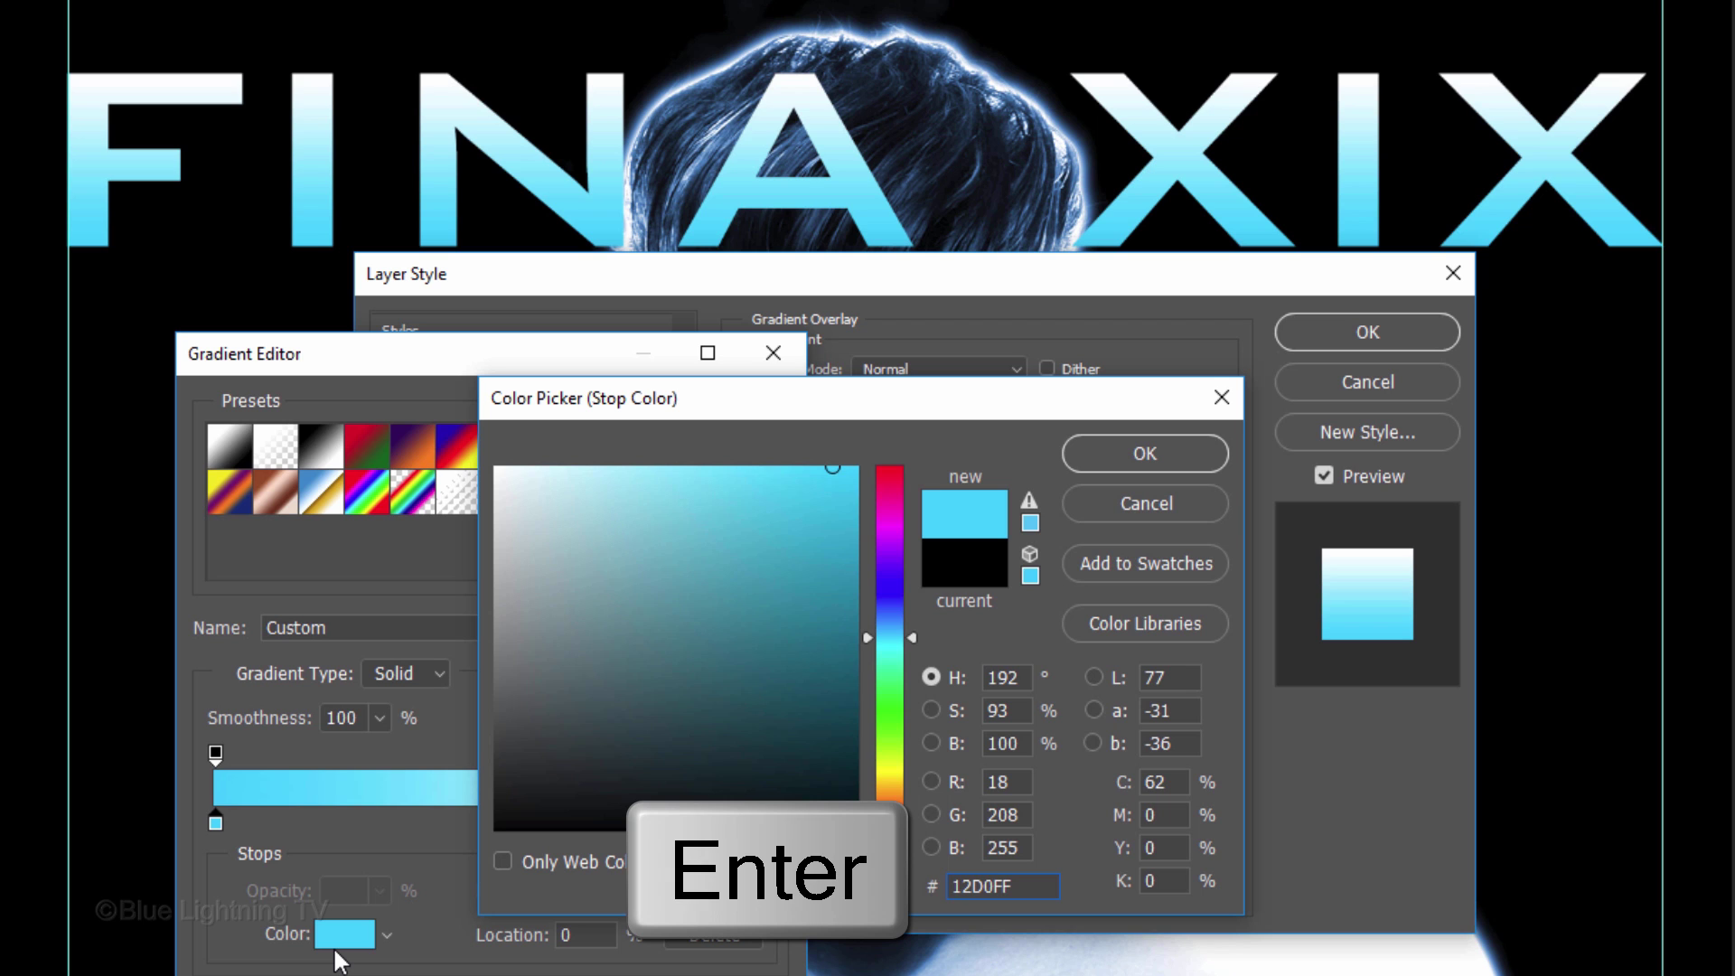
key("Return")
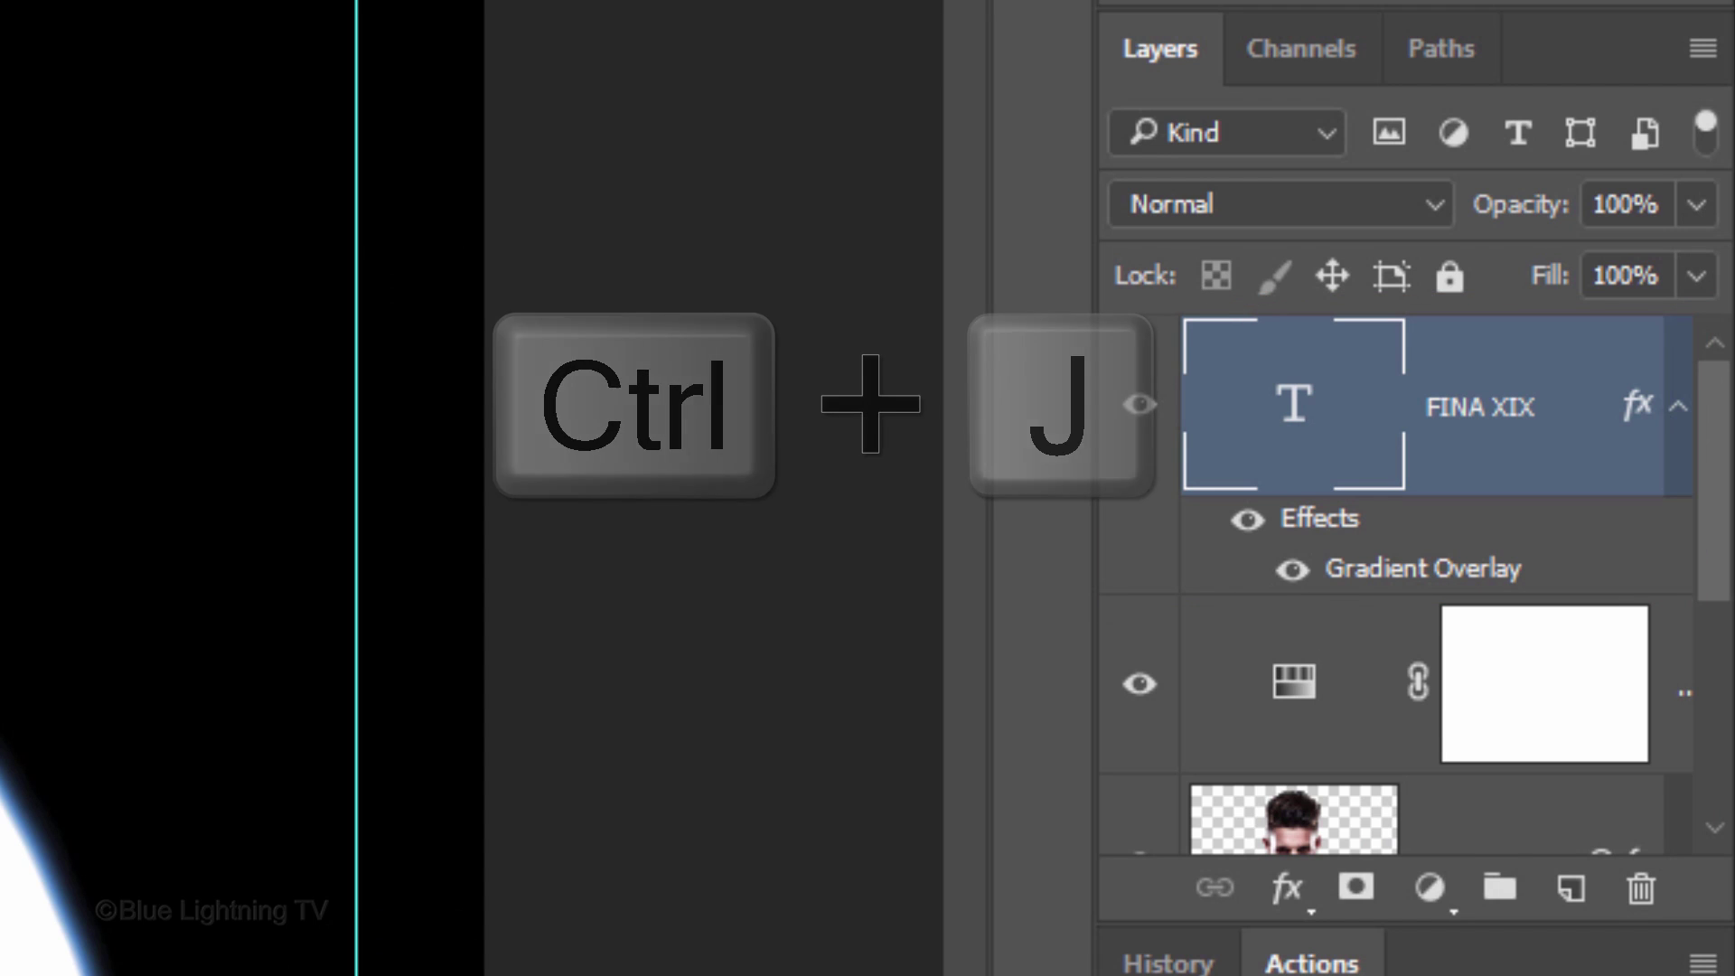
Duplicate the FINA XIX text down onto the man's chest and replace the copy's wording with Fukuoka~Japan at 54.59 pt
key("ctrl+j")
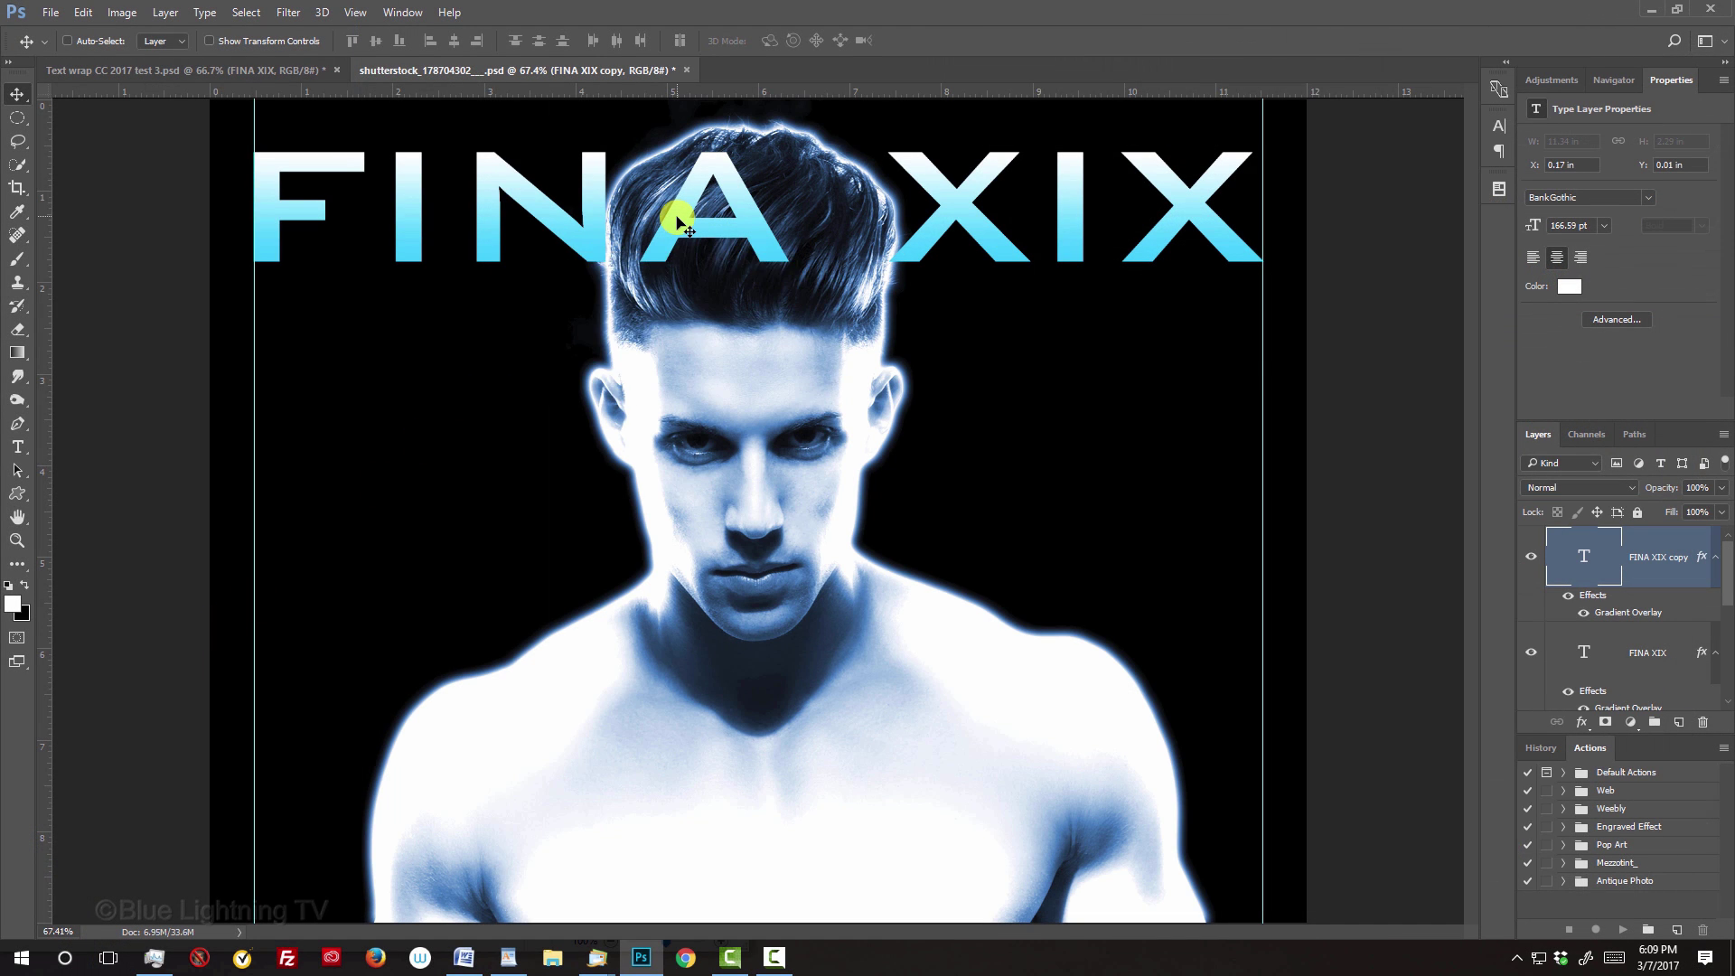
left_click_drag(666, 213, 671, 833)
key("t")
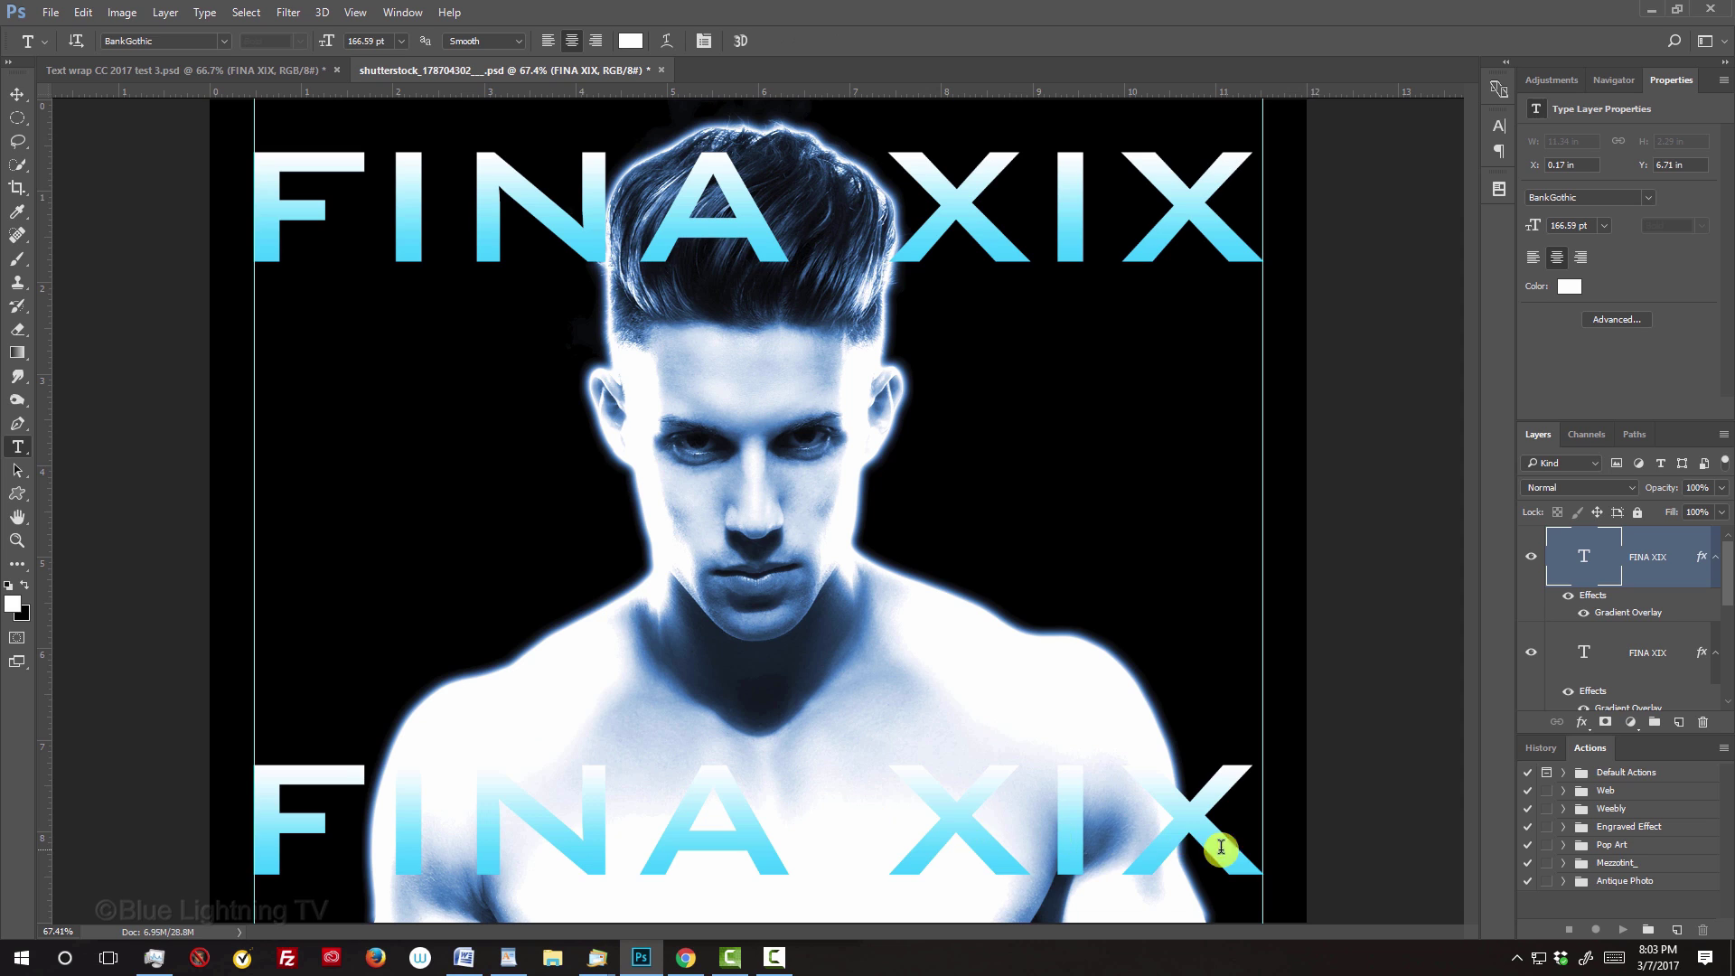
left_click_drag(1224, 844, 241, 789)
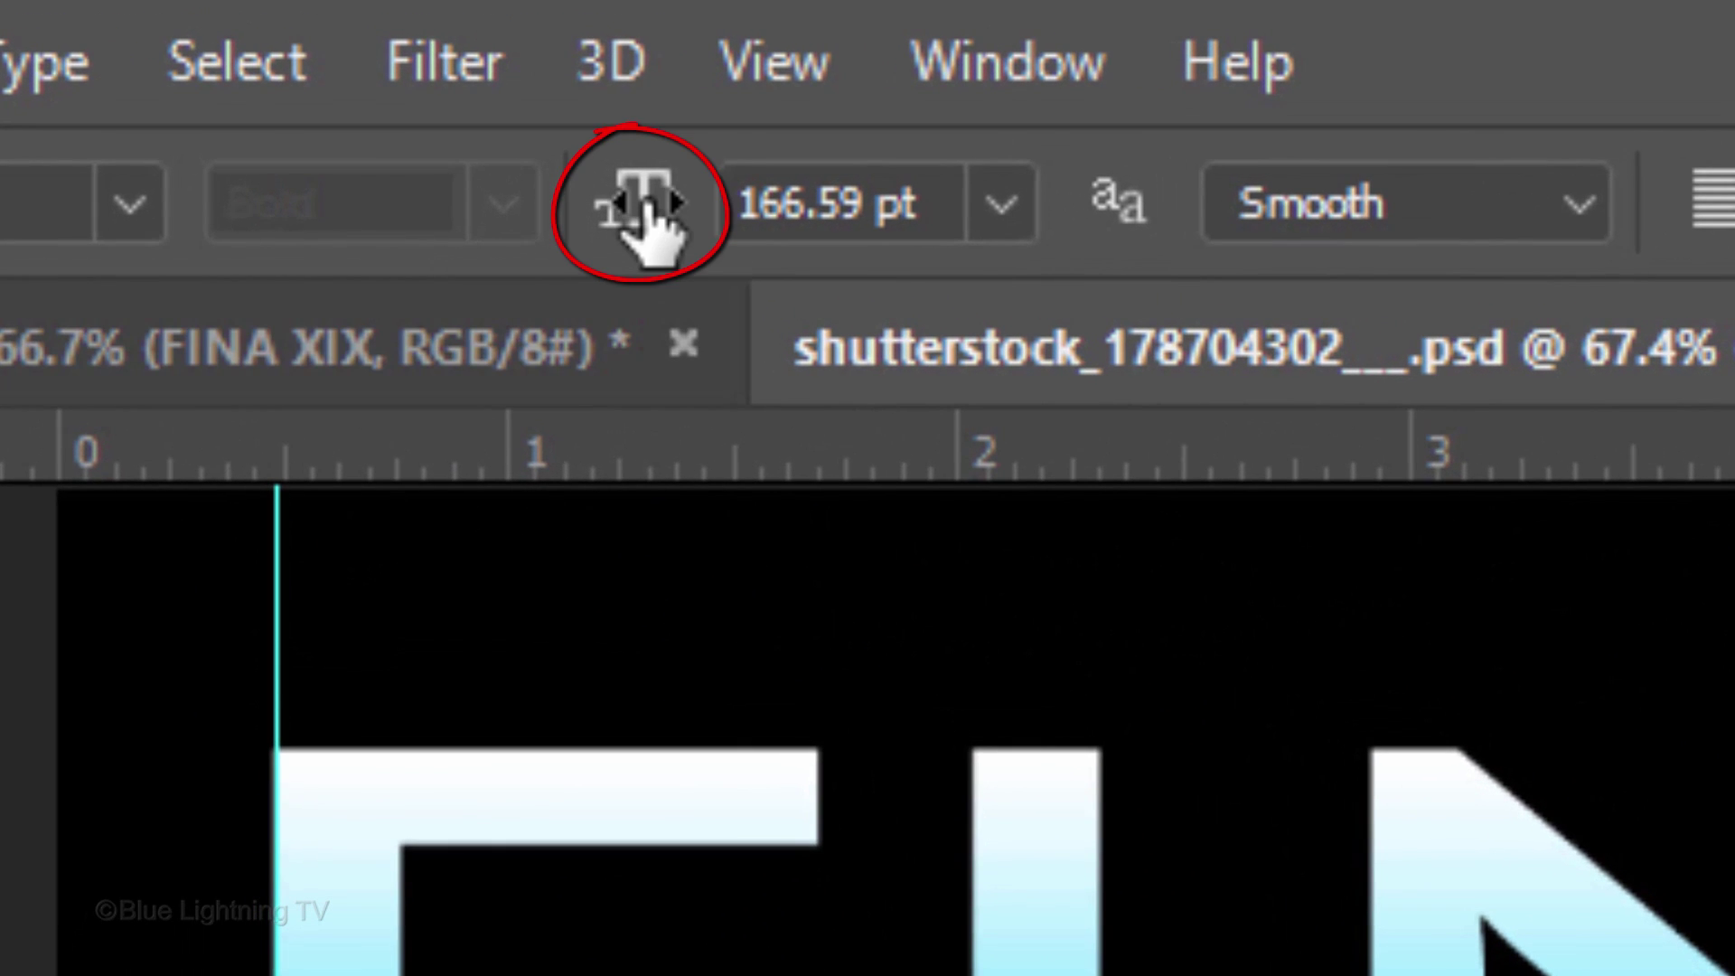
left_click_drag(645, 206, 174, 326)
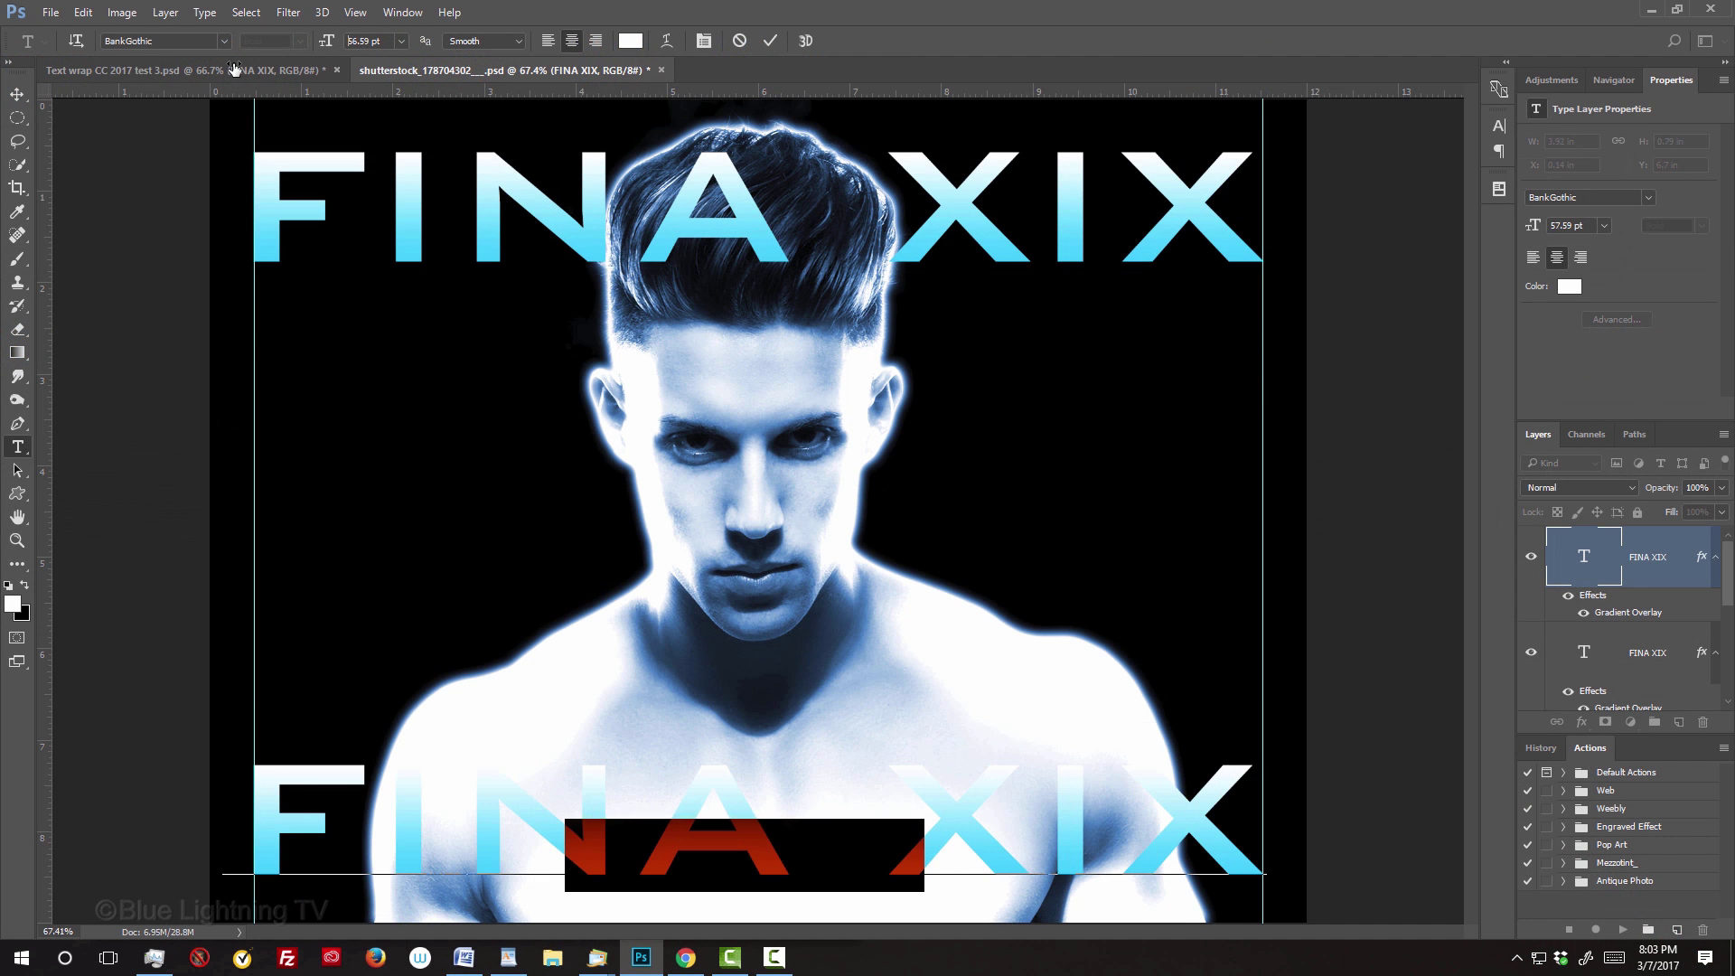
left_click_drag(234, 69, 232, 68)
type("Fukuoka~Japan")
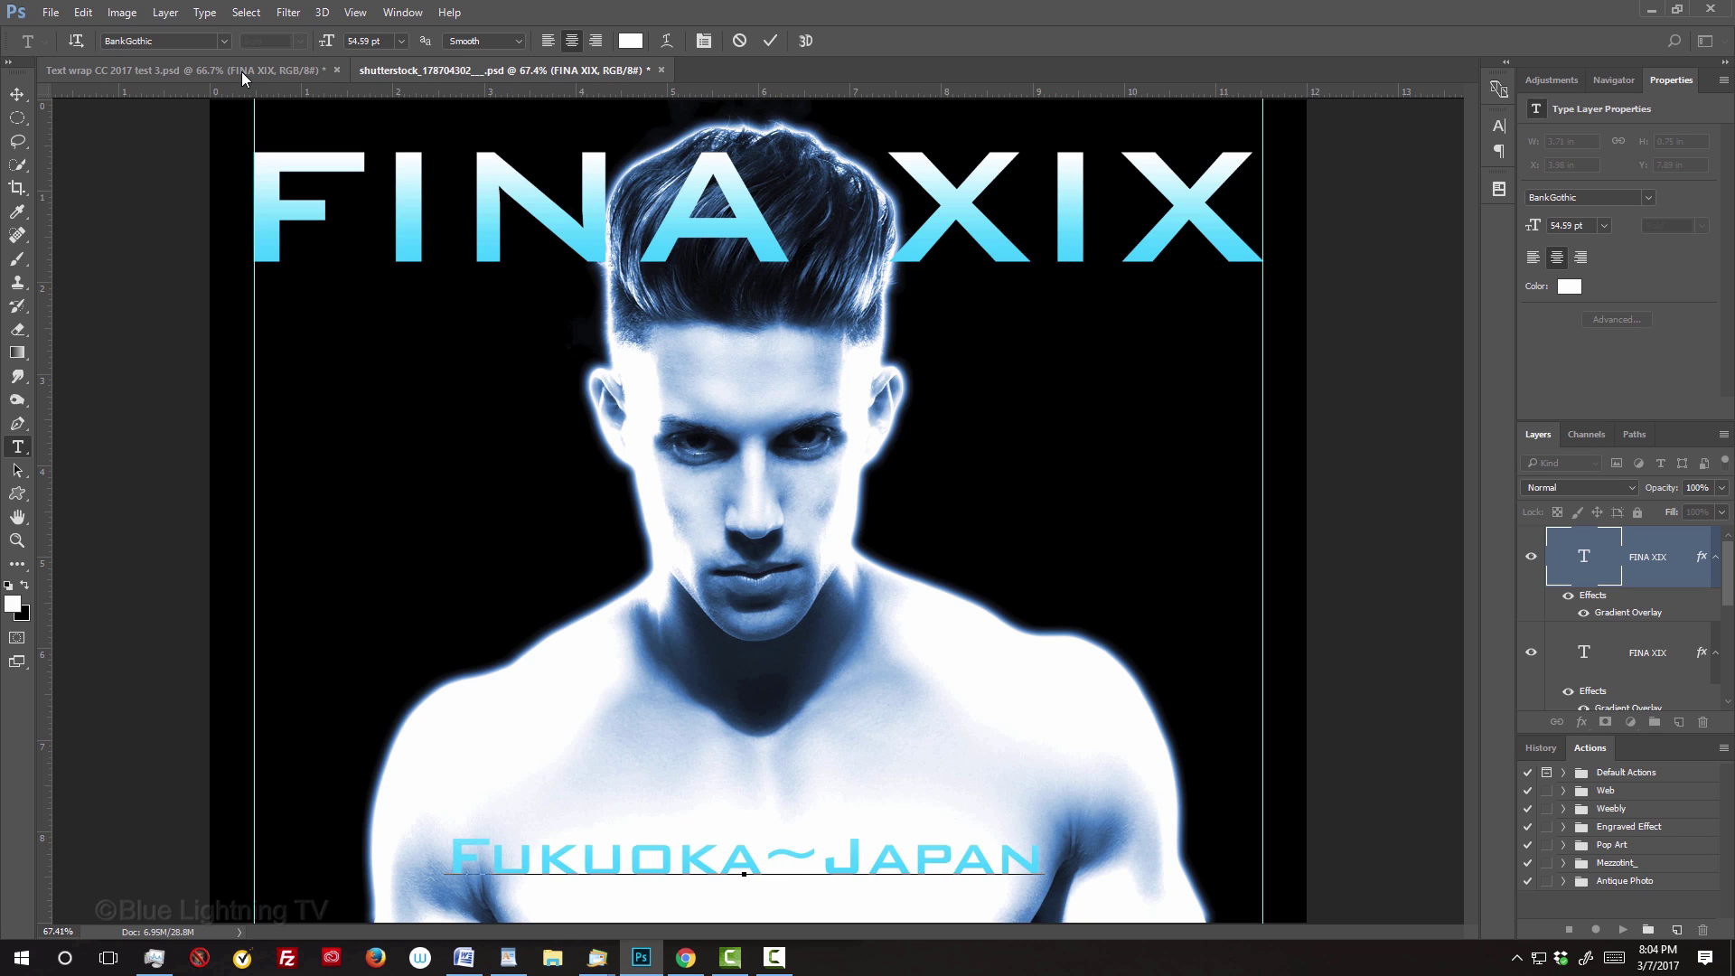
left_click(18, 94)
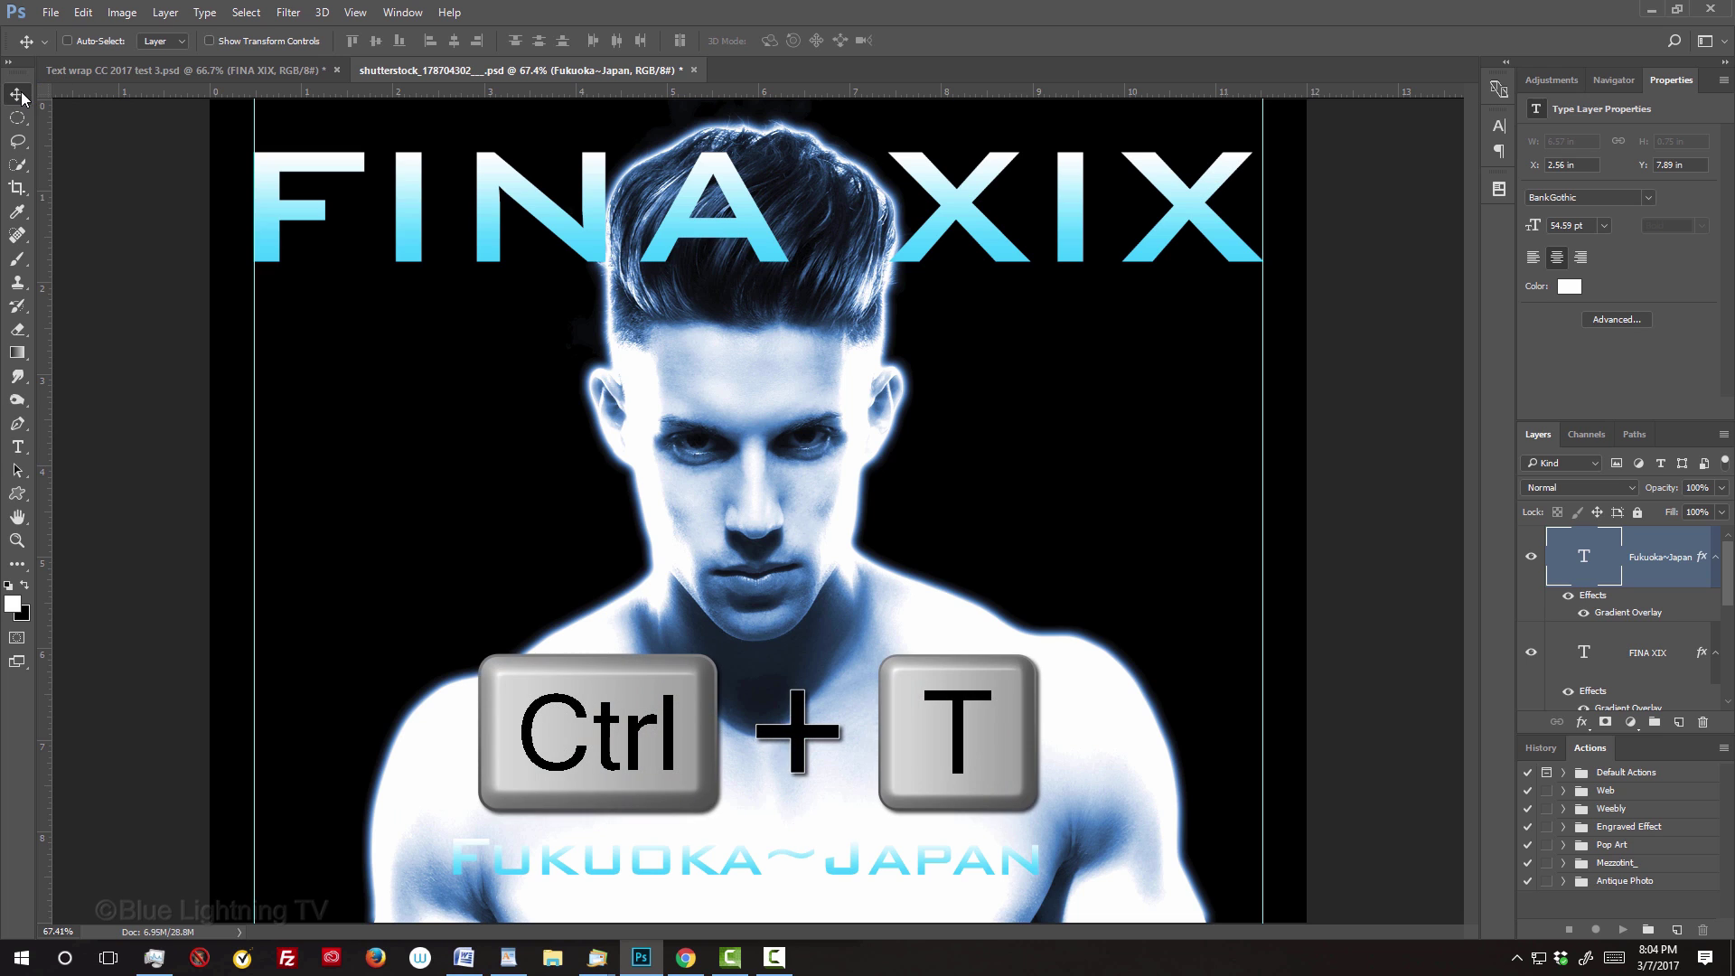
Scale the Fukuoka~Japan text proportionally from its center to 171.96% and shift it right to fit between the two vertical guides
key("ctrl+t")
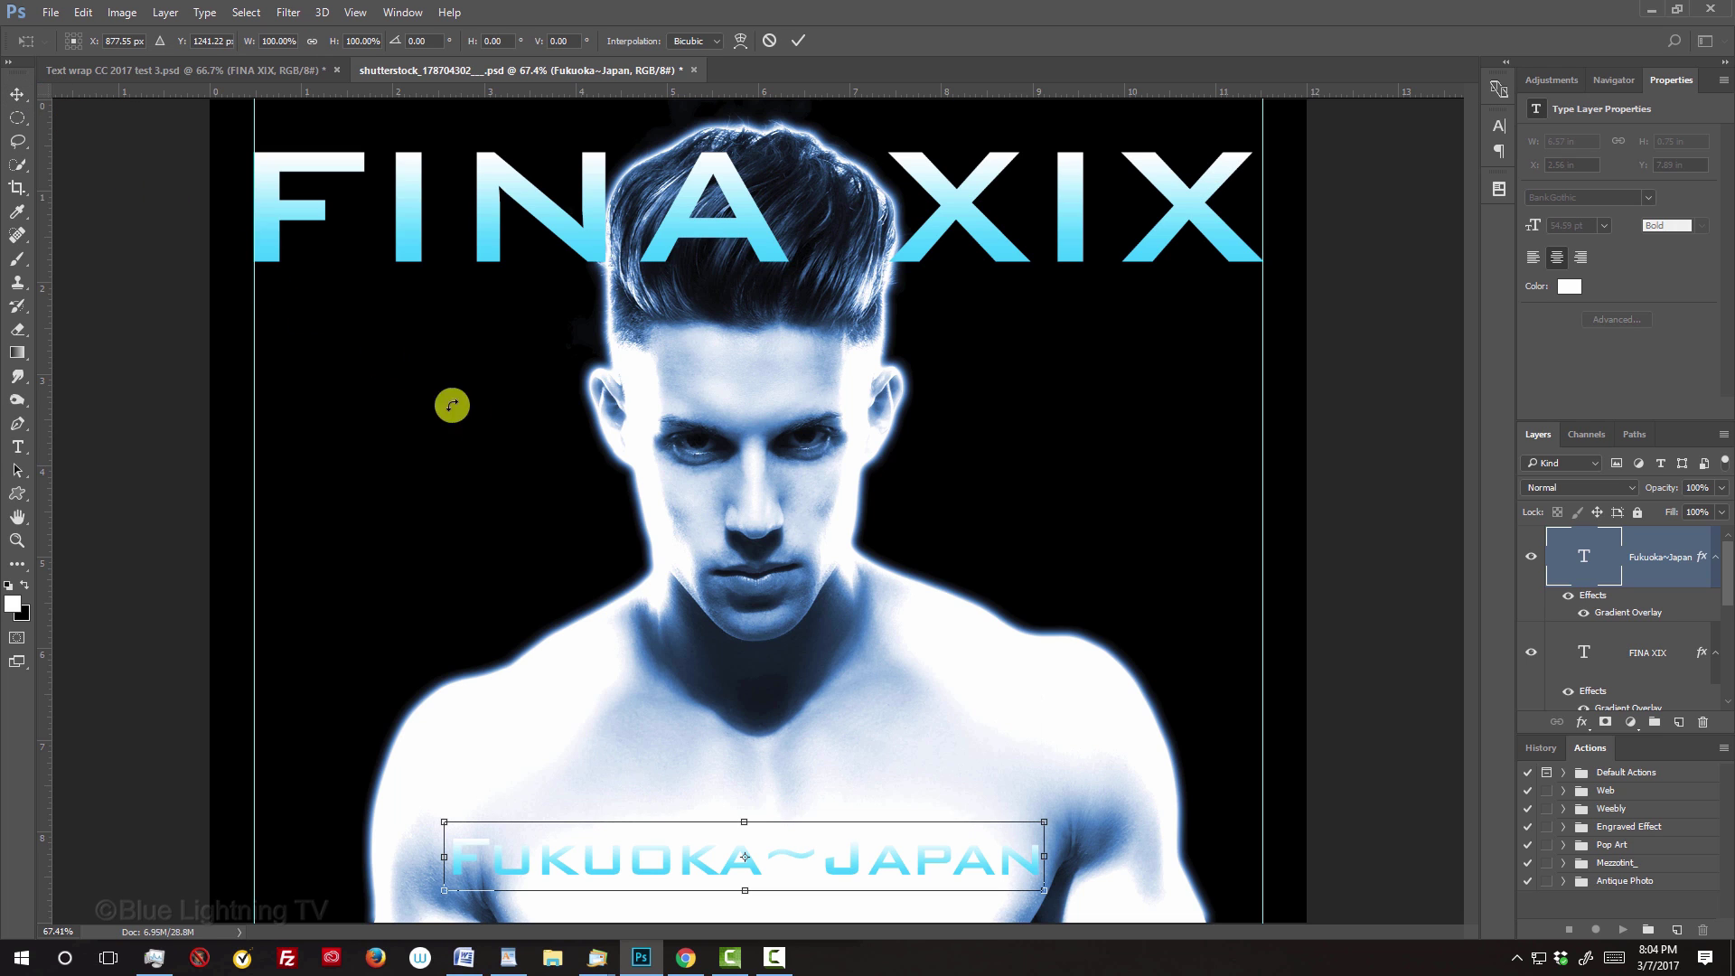
left_click_drag(1045, 818, 1241, 686)
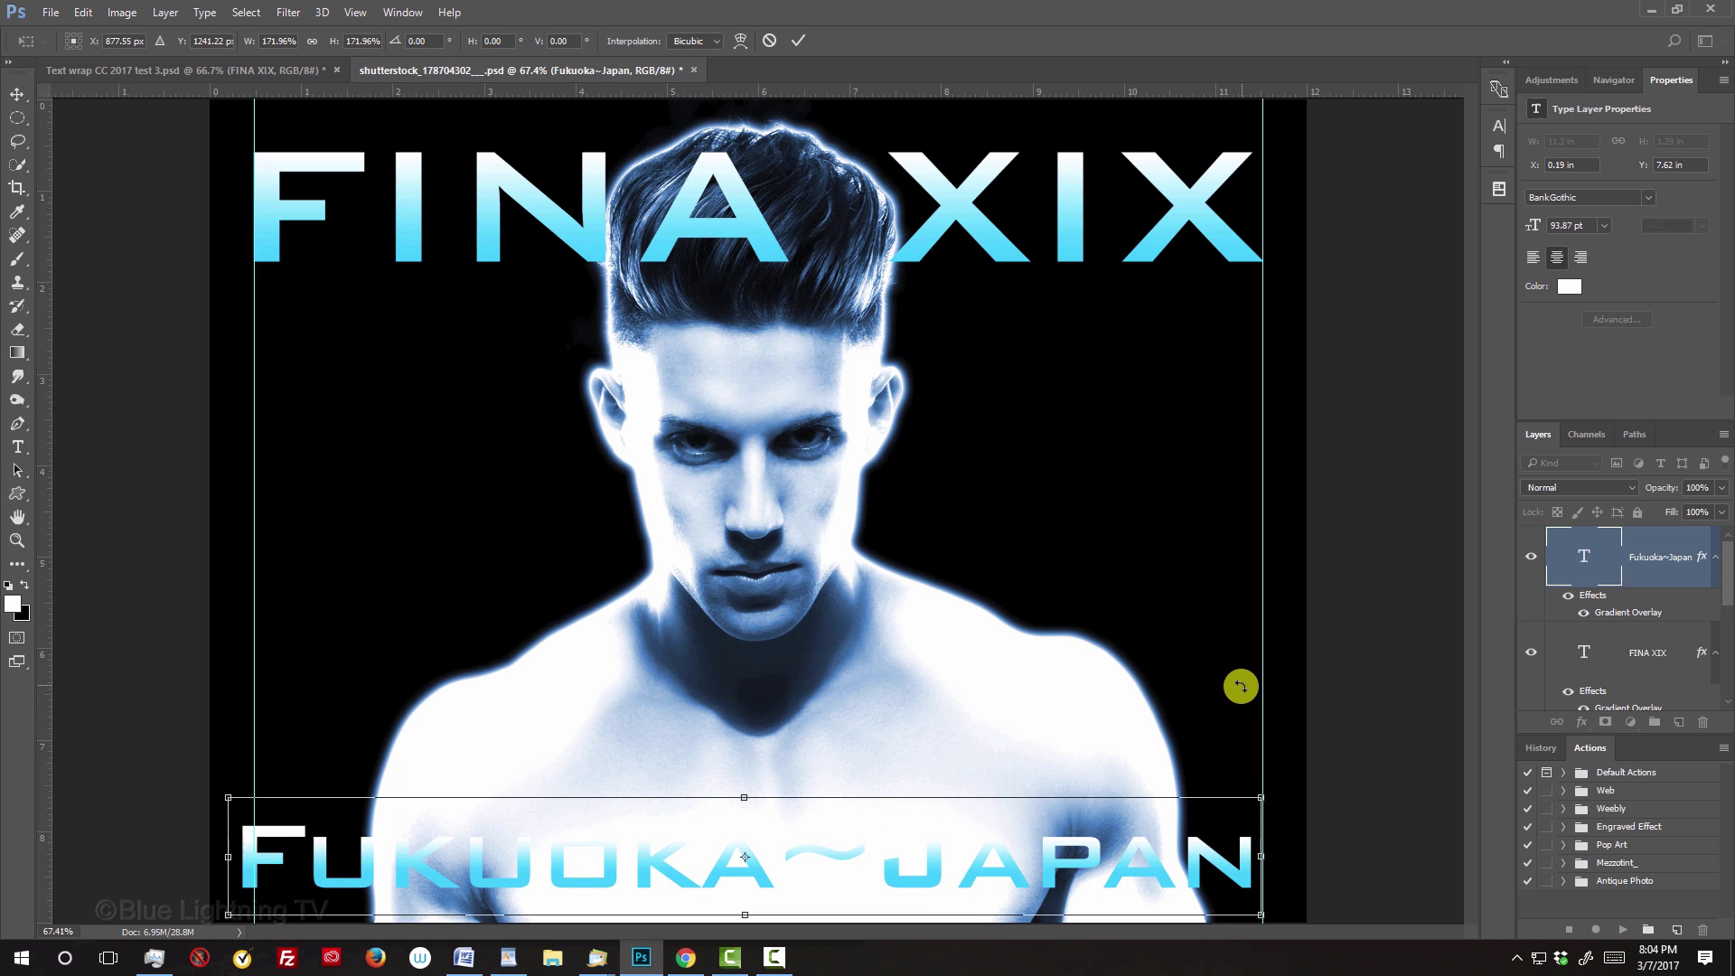
key("Left")
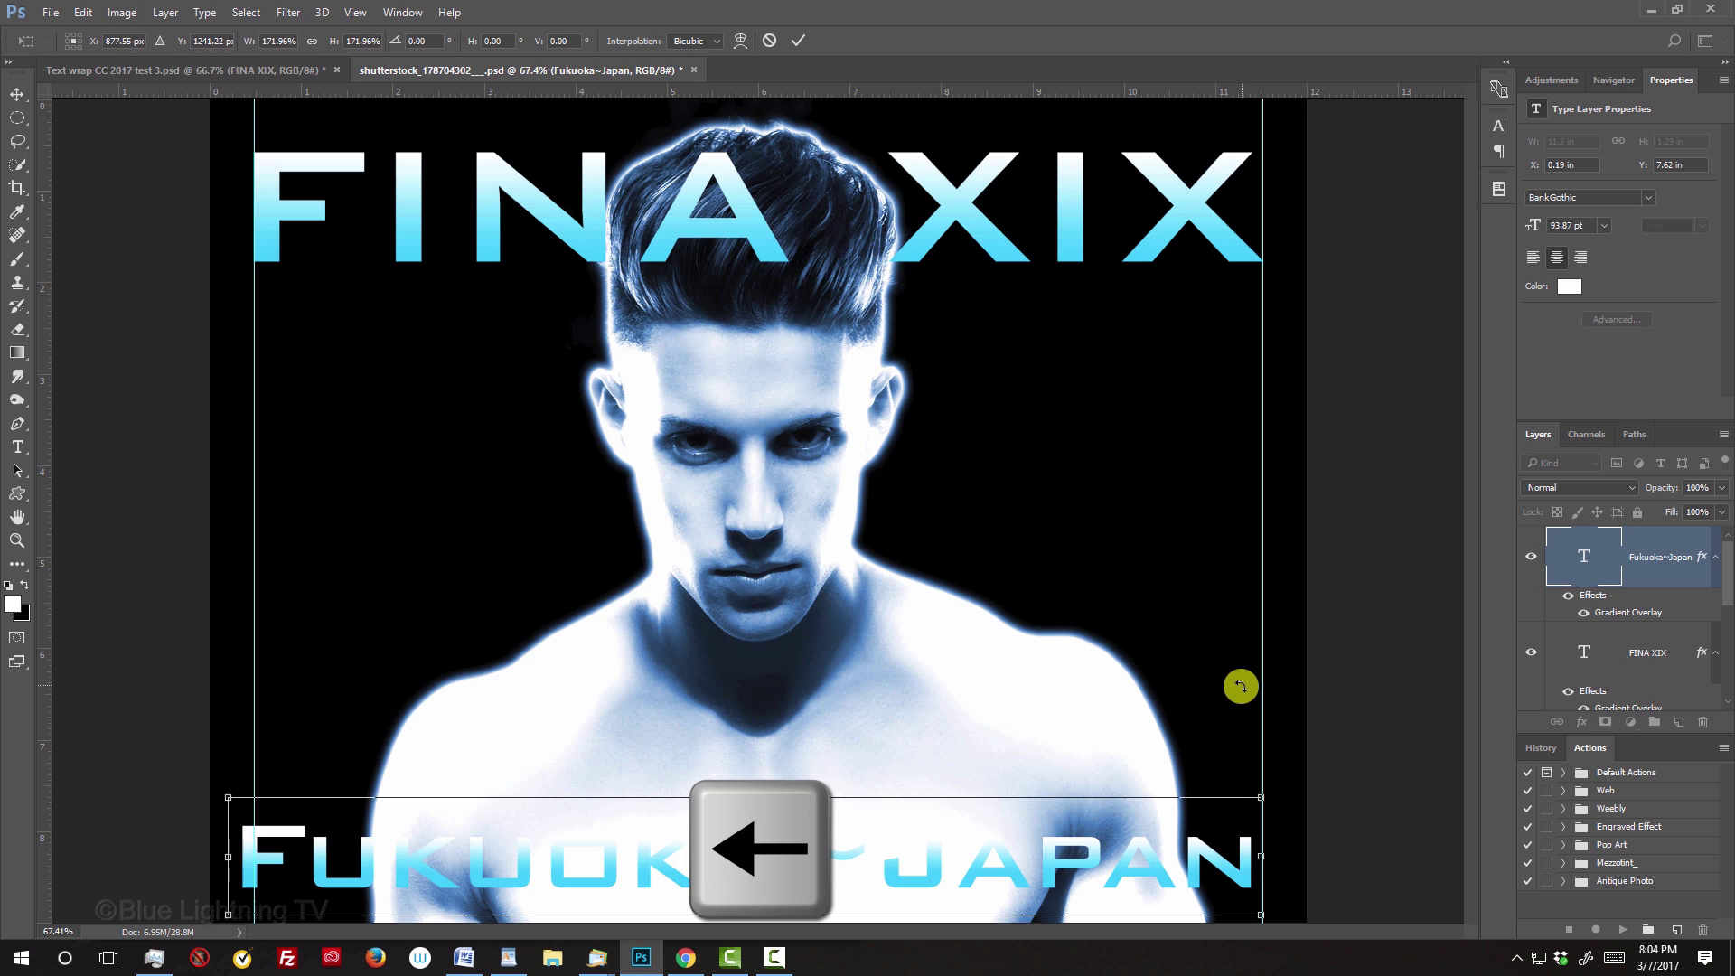
key("Right")
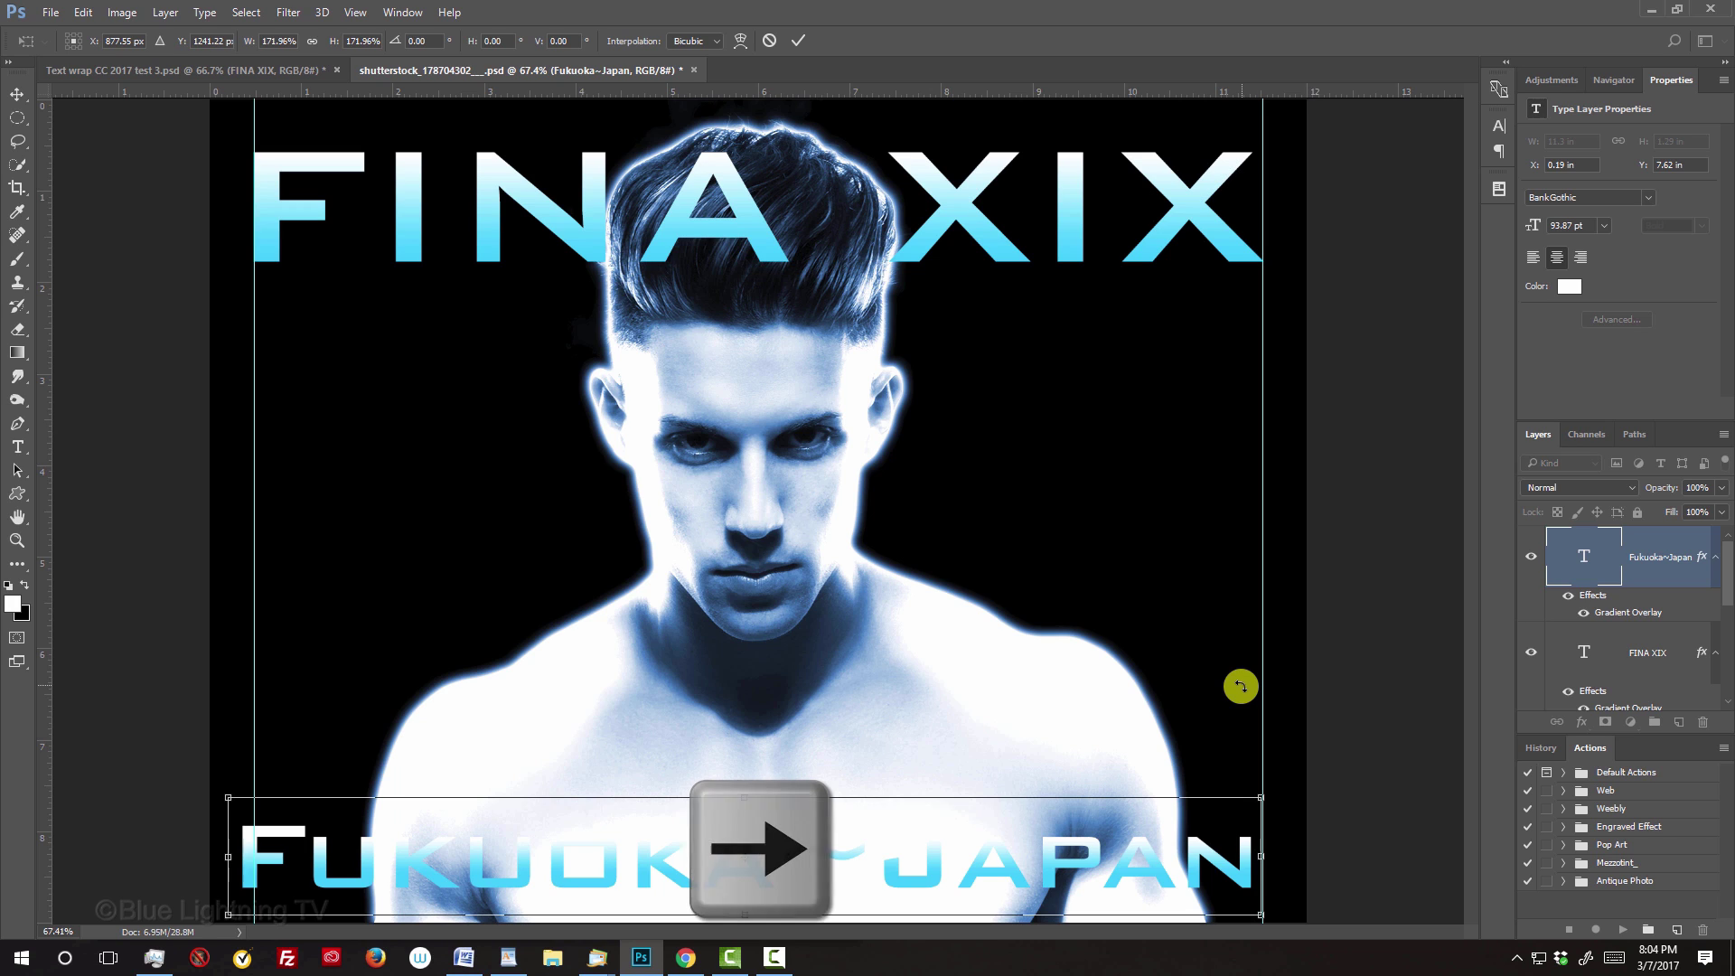
key("Right")
key("Right")
key("Right")
key("Right")
key("Right")
key("Right")
key("Right")
key("Right")
key("Right")
key("Right")
key("Right")
key("Right")
key("Right")
key("Right")
key("Right")
key("Right")
key("Right")
key("Right")
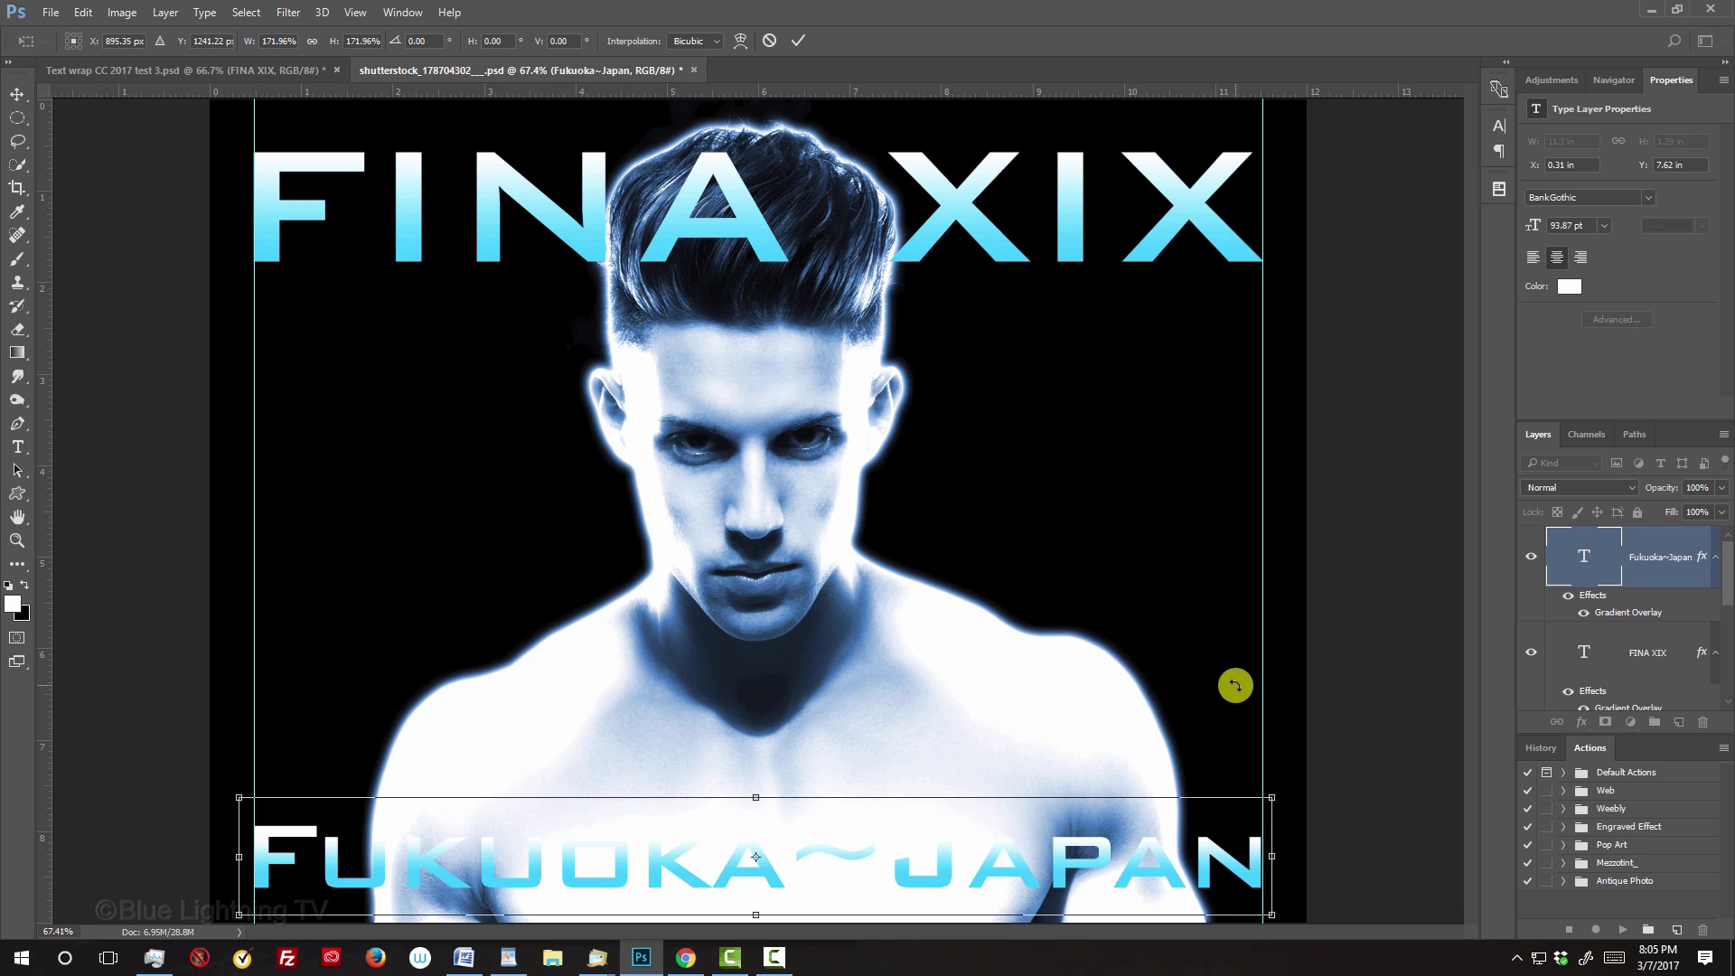
key("Return")
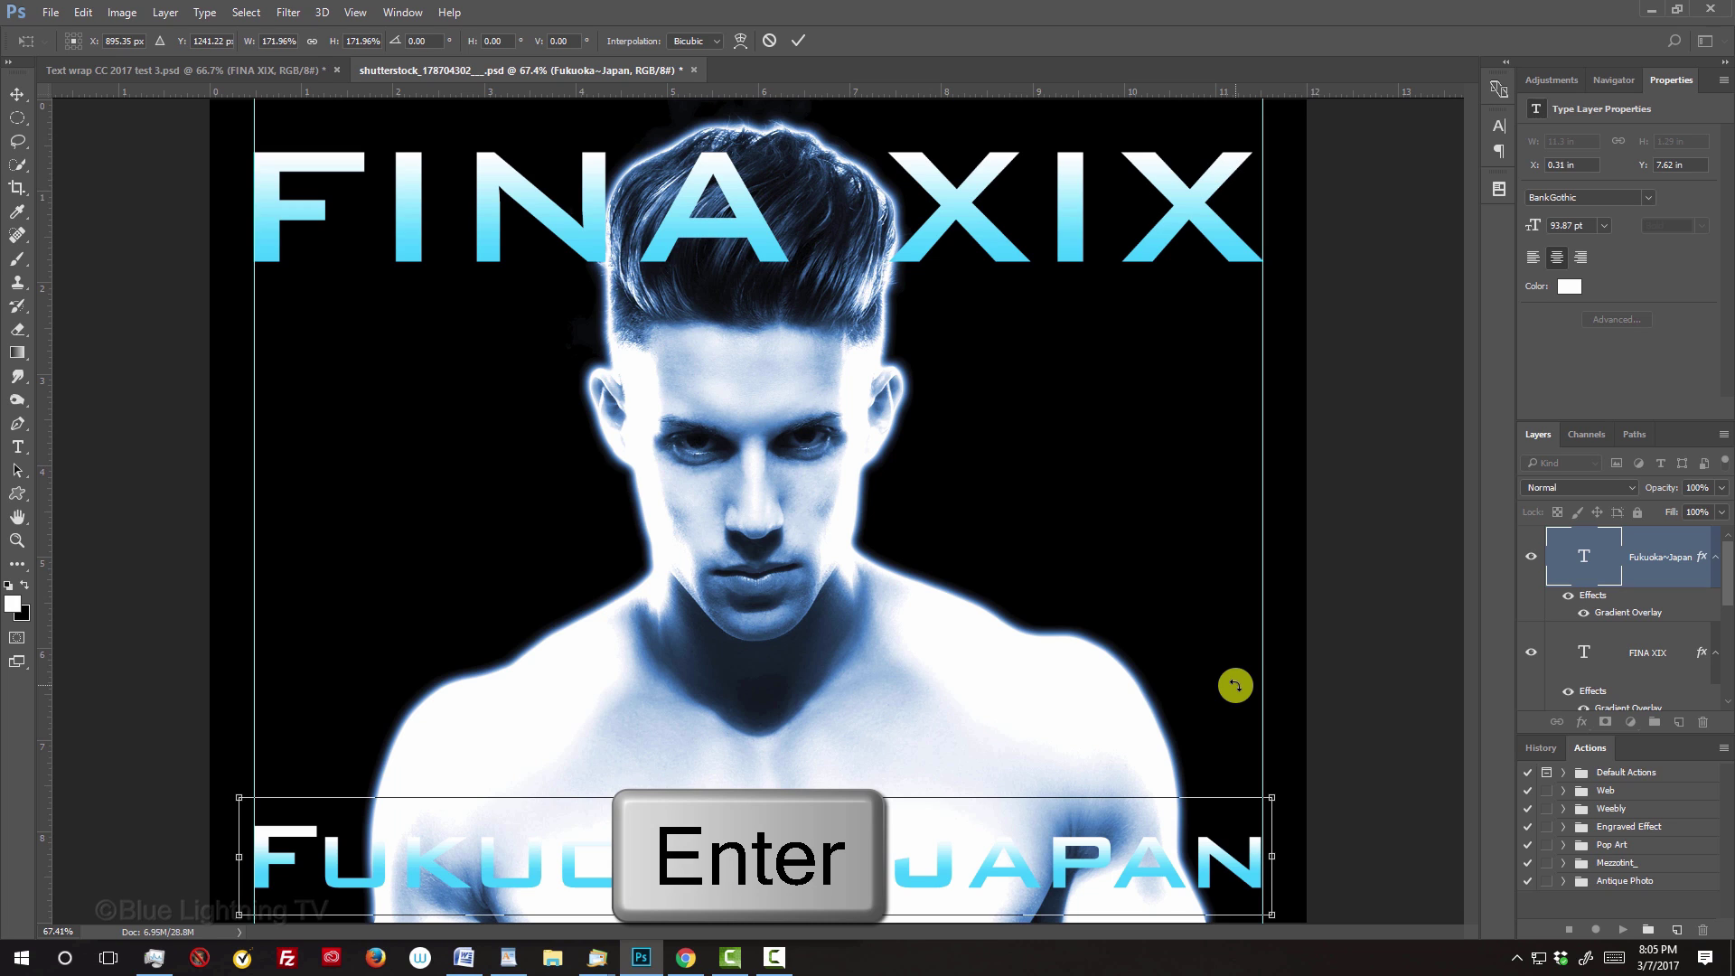
Nudge the Fukuoka~Japan text slightly upward on the chest
key("Up")
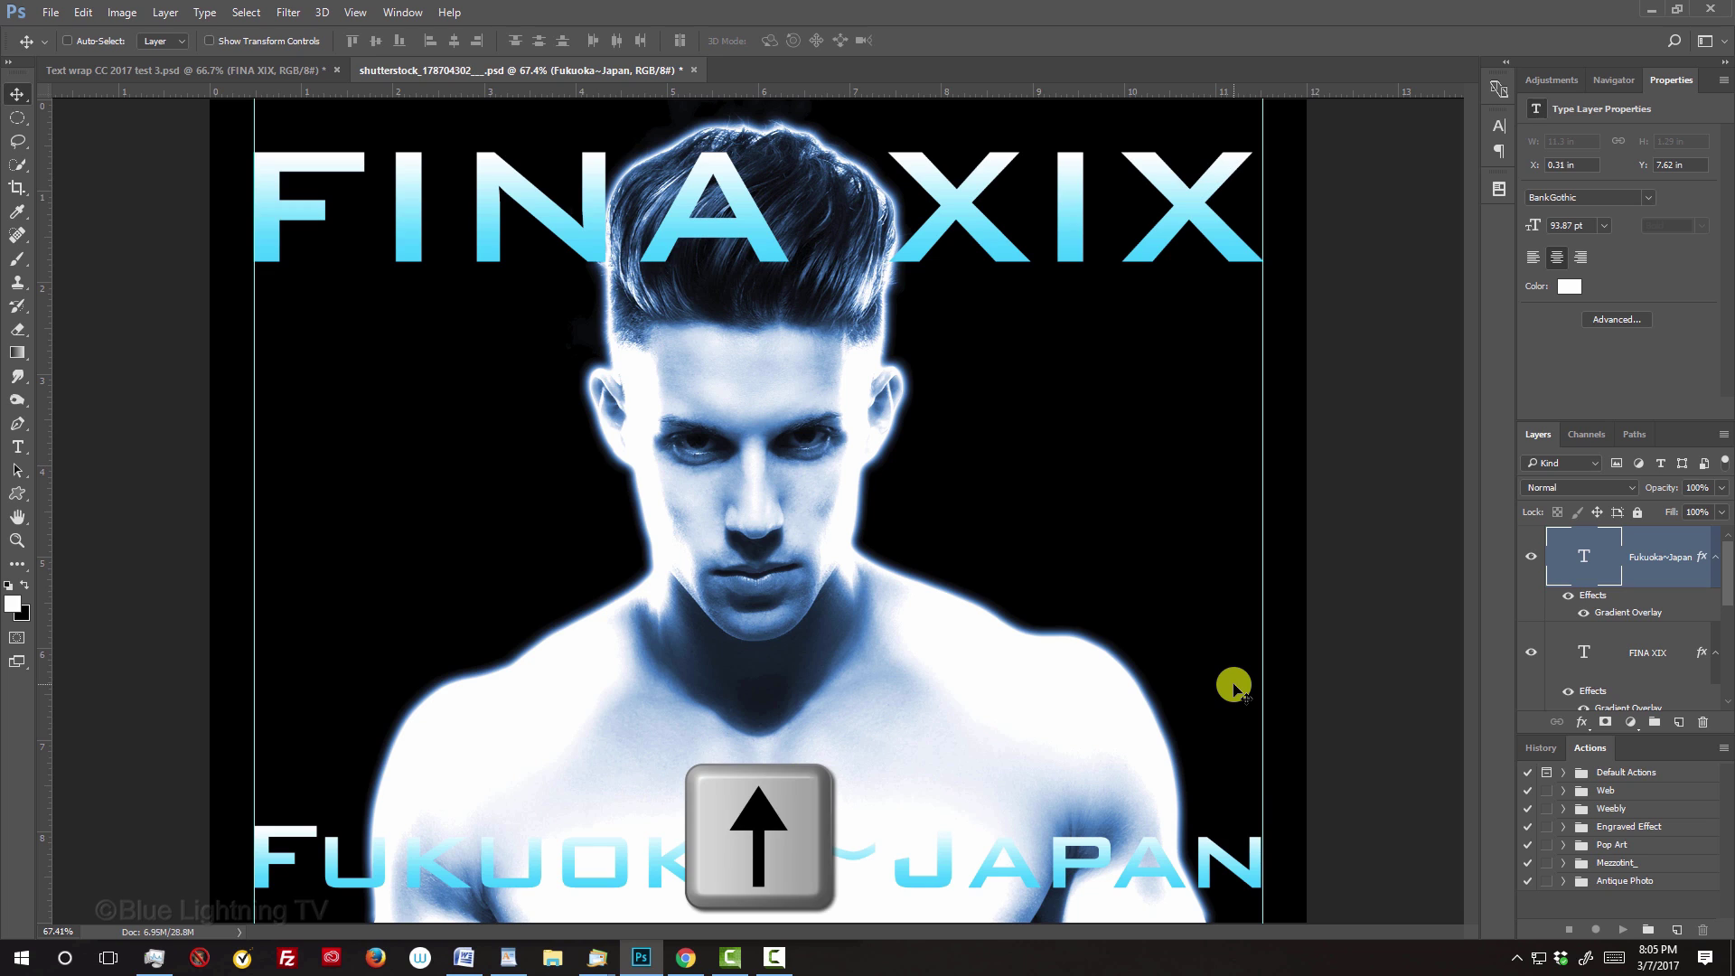
key("Down")
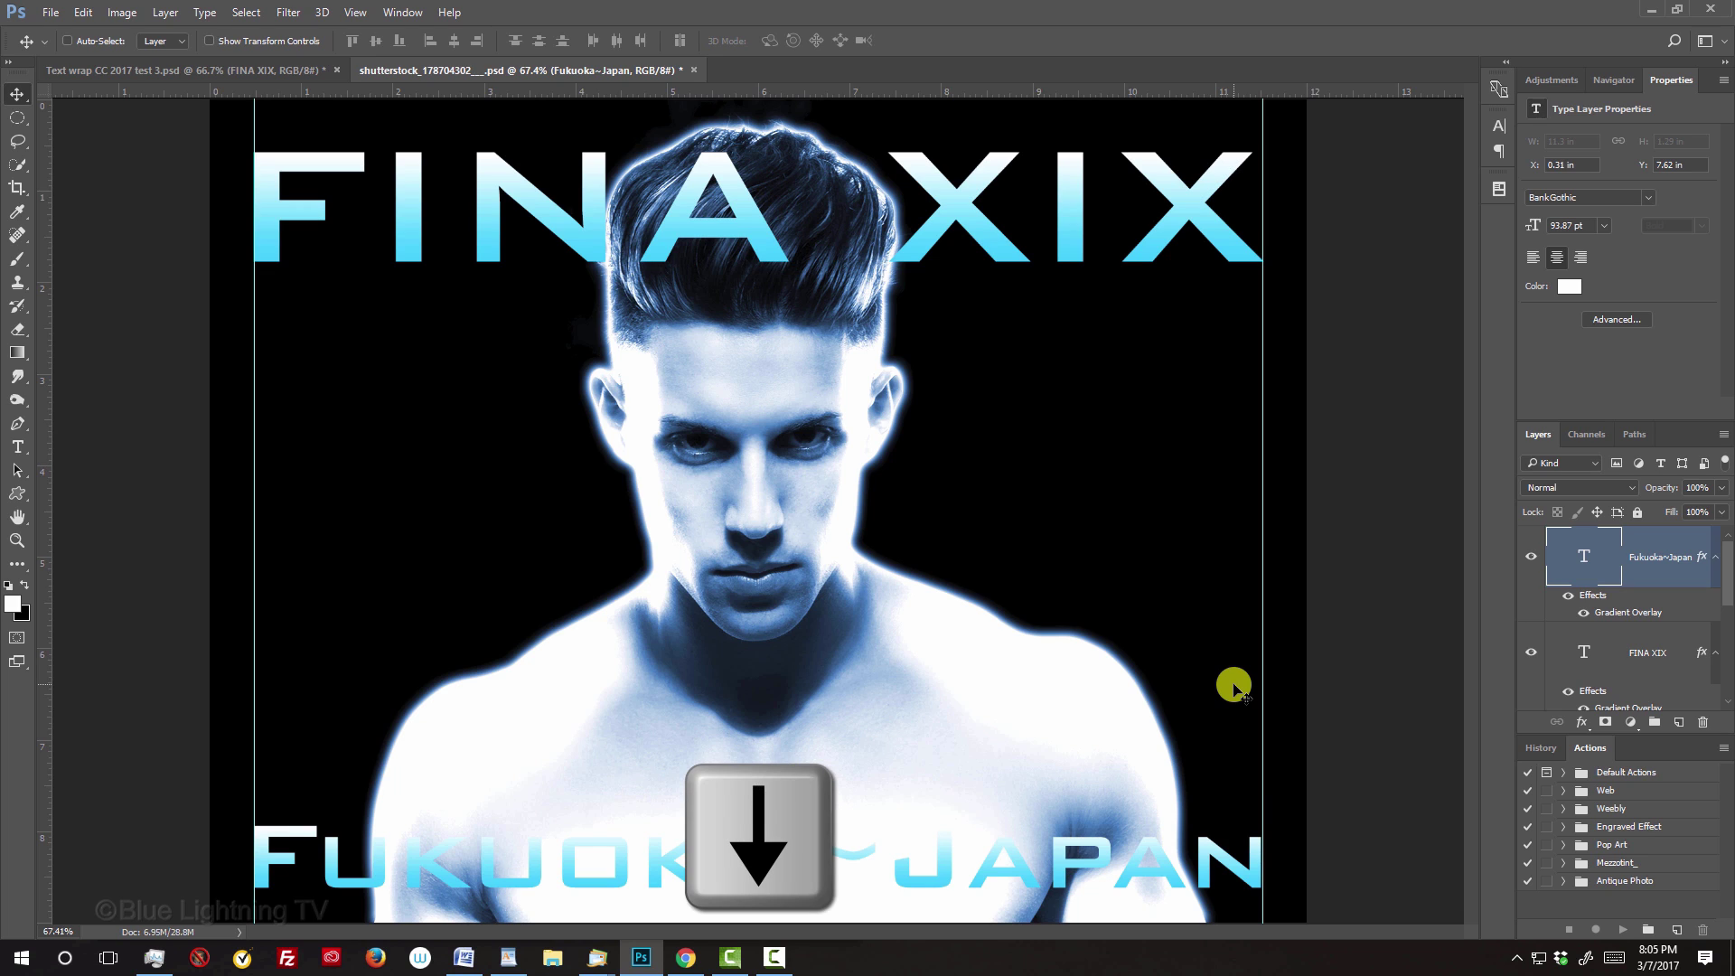
key("Up")
key("Up")
key("Up")
key("Up")
key("Up")
key("Up")
key("Up")
key("Up")
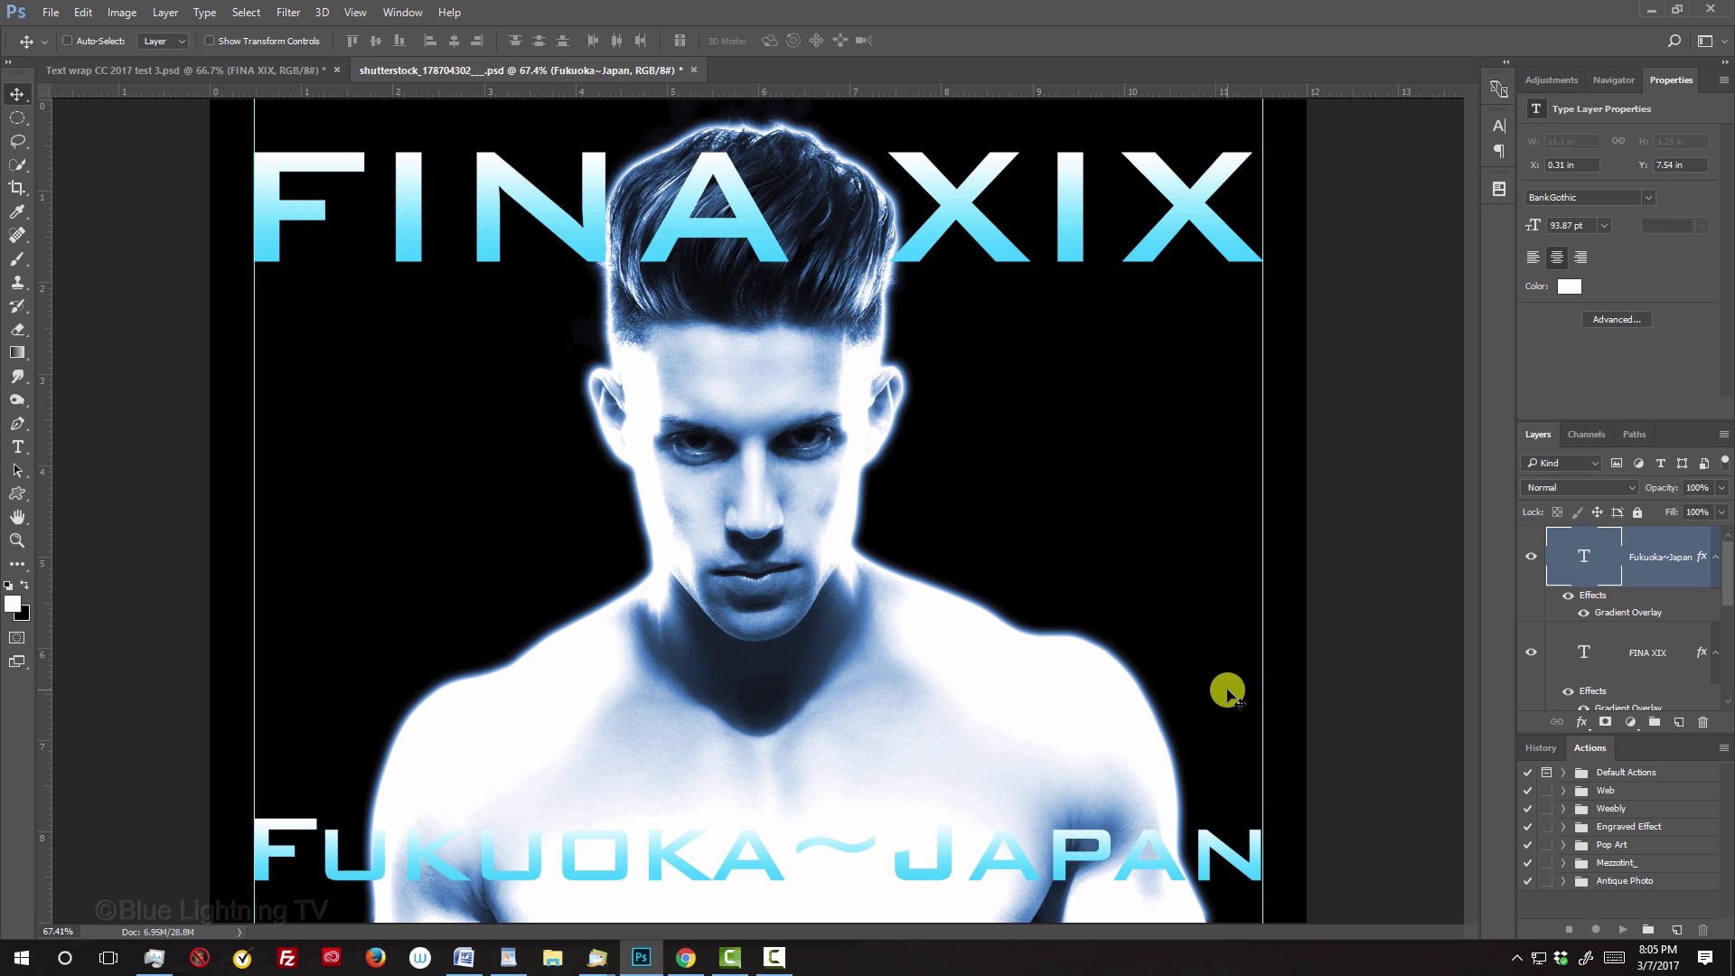
key("Down")
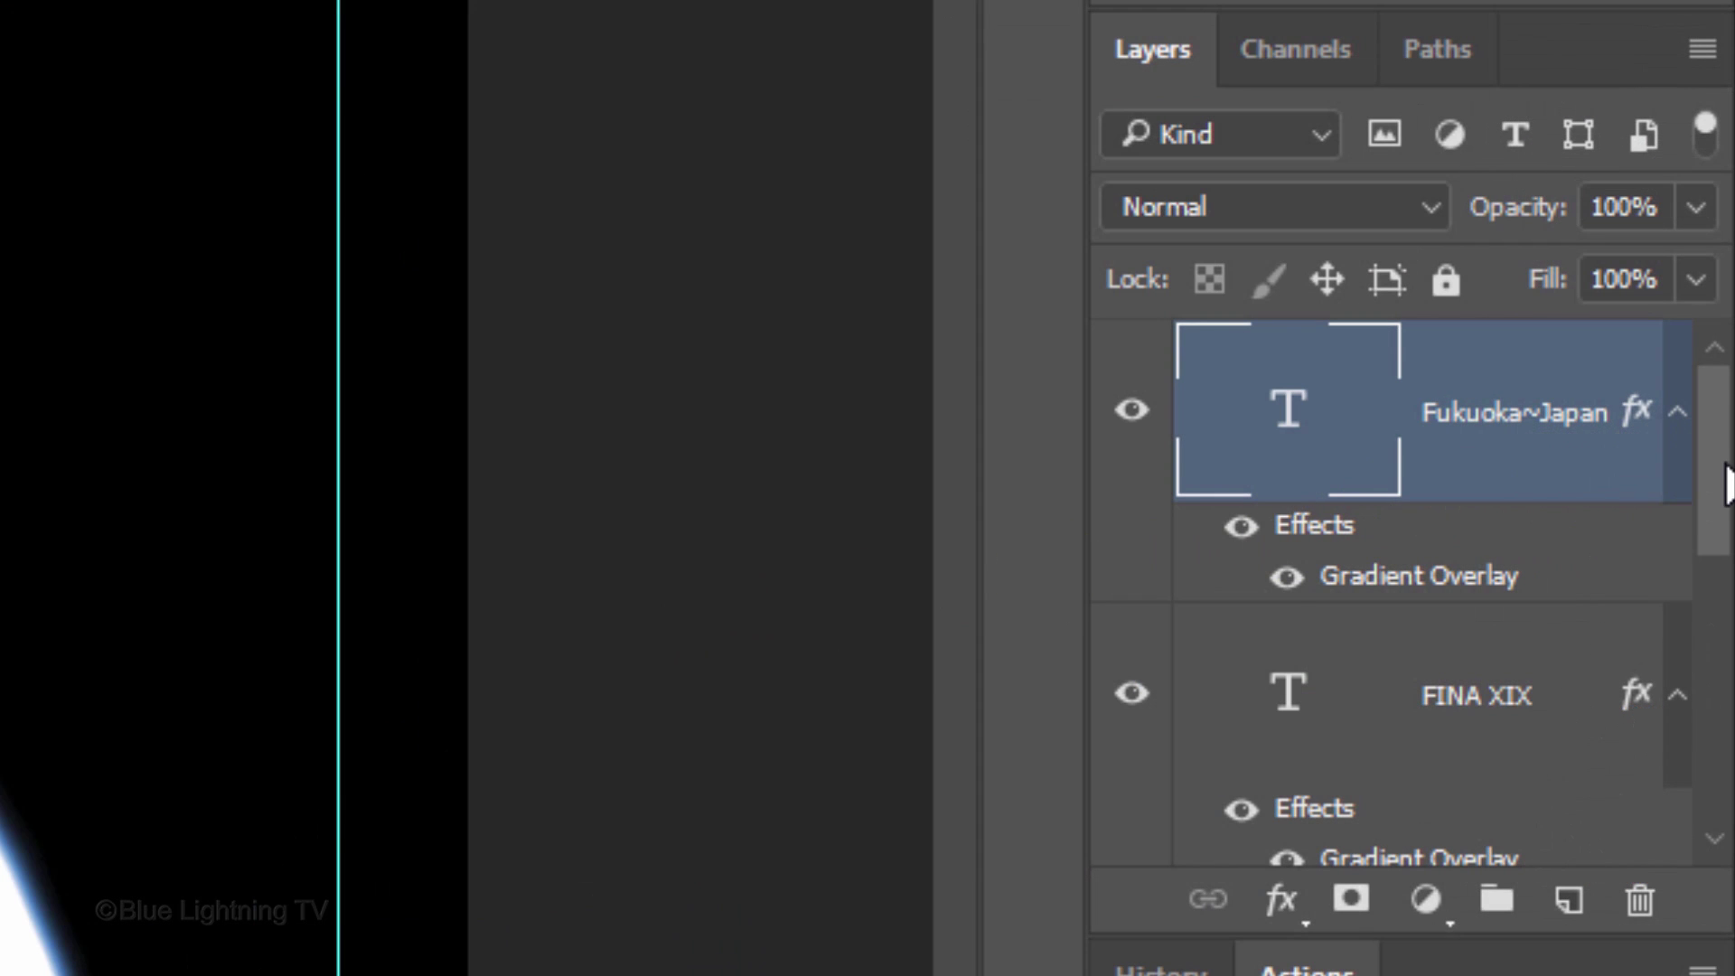
Add the horizontal text XIX directly above the black Layer 1, using the Dense font at 383.77 pt
left_click_drag(1726, 483, 1623, 745)
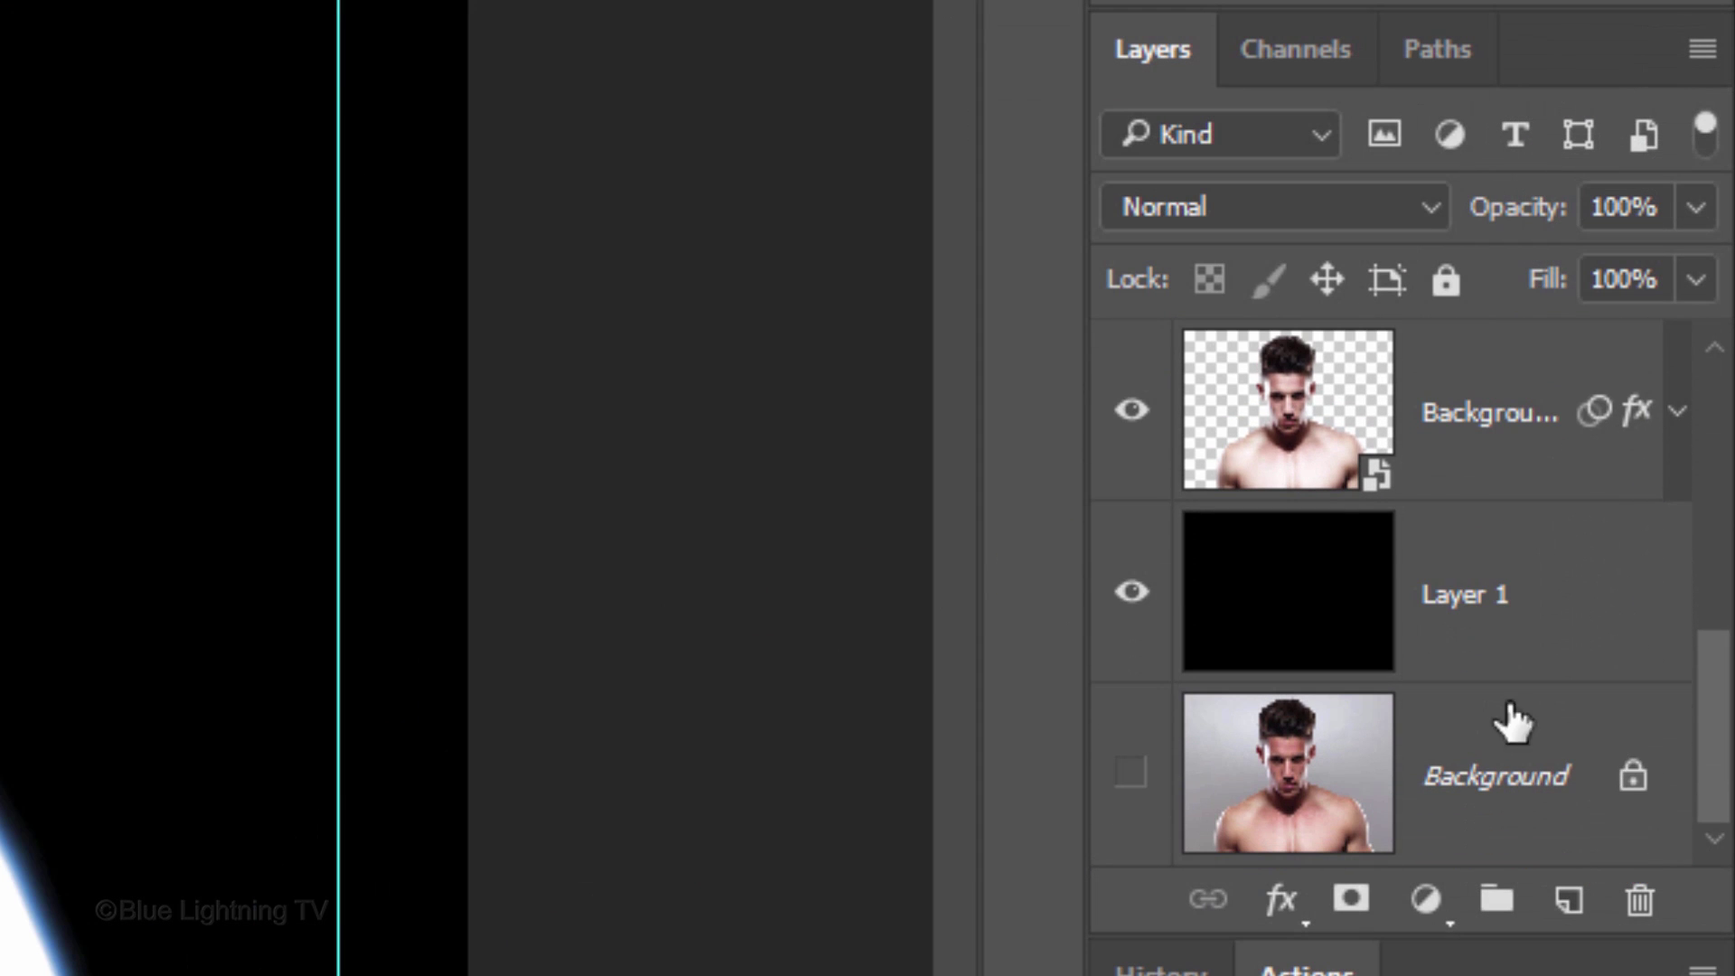
left_click(1297, 617)
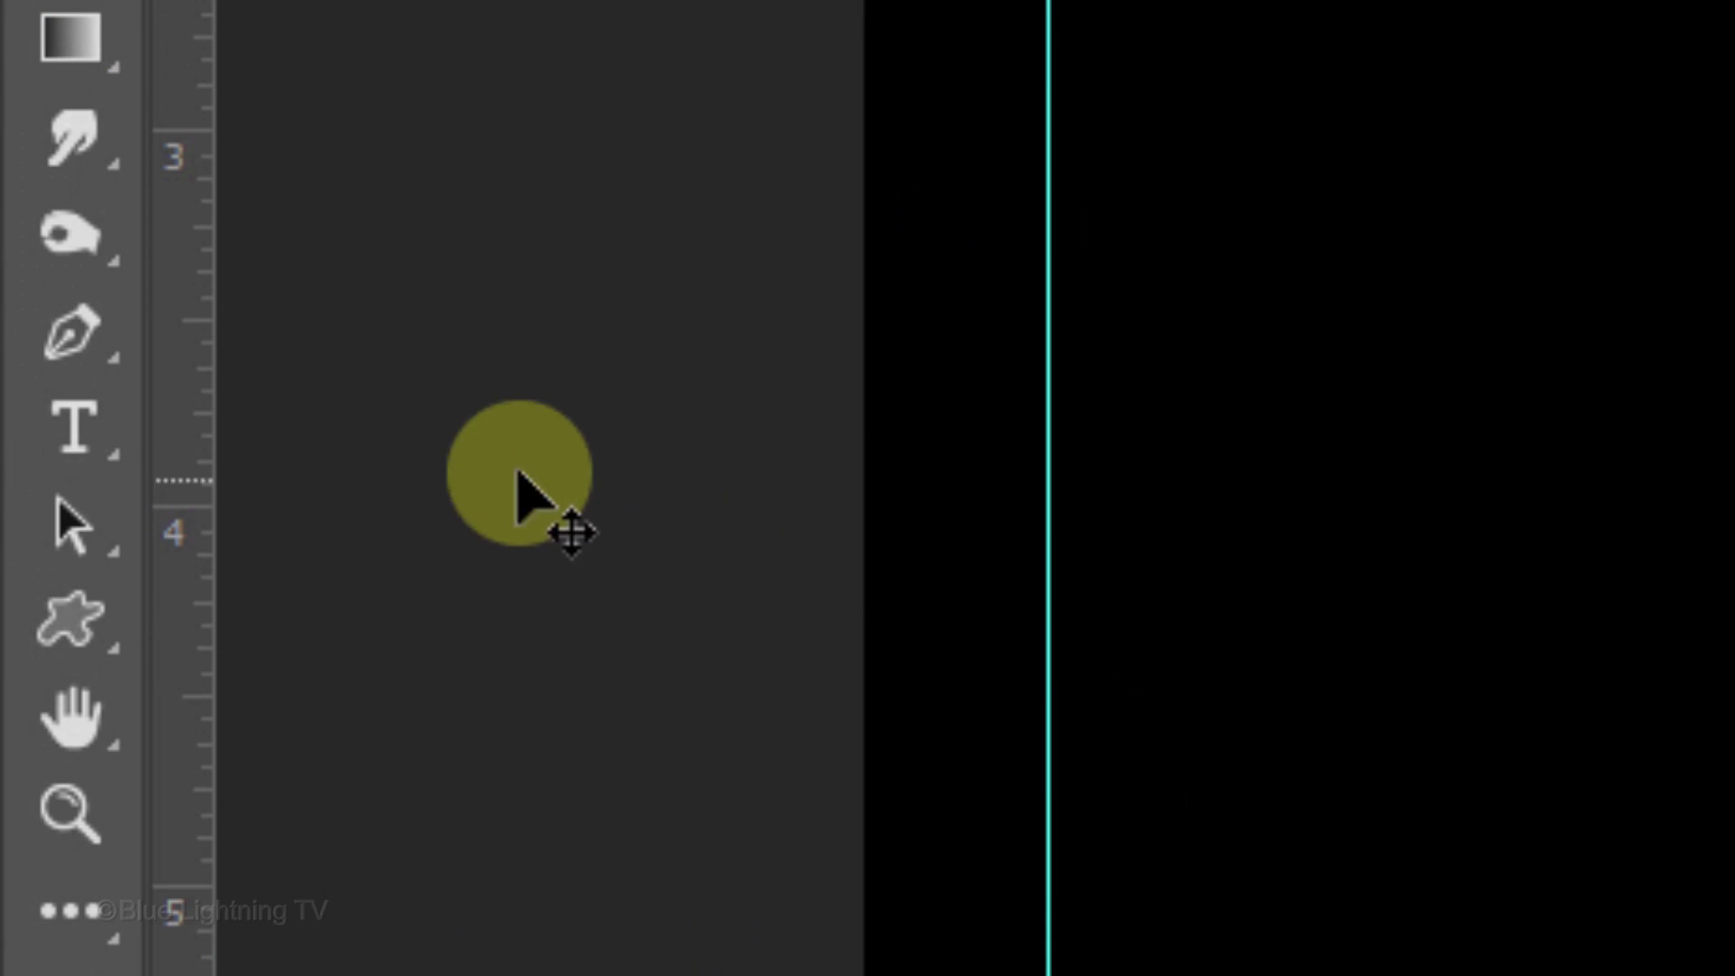
right_click(28, 443)
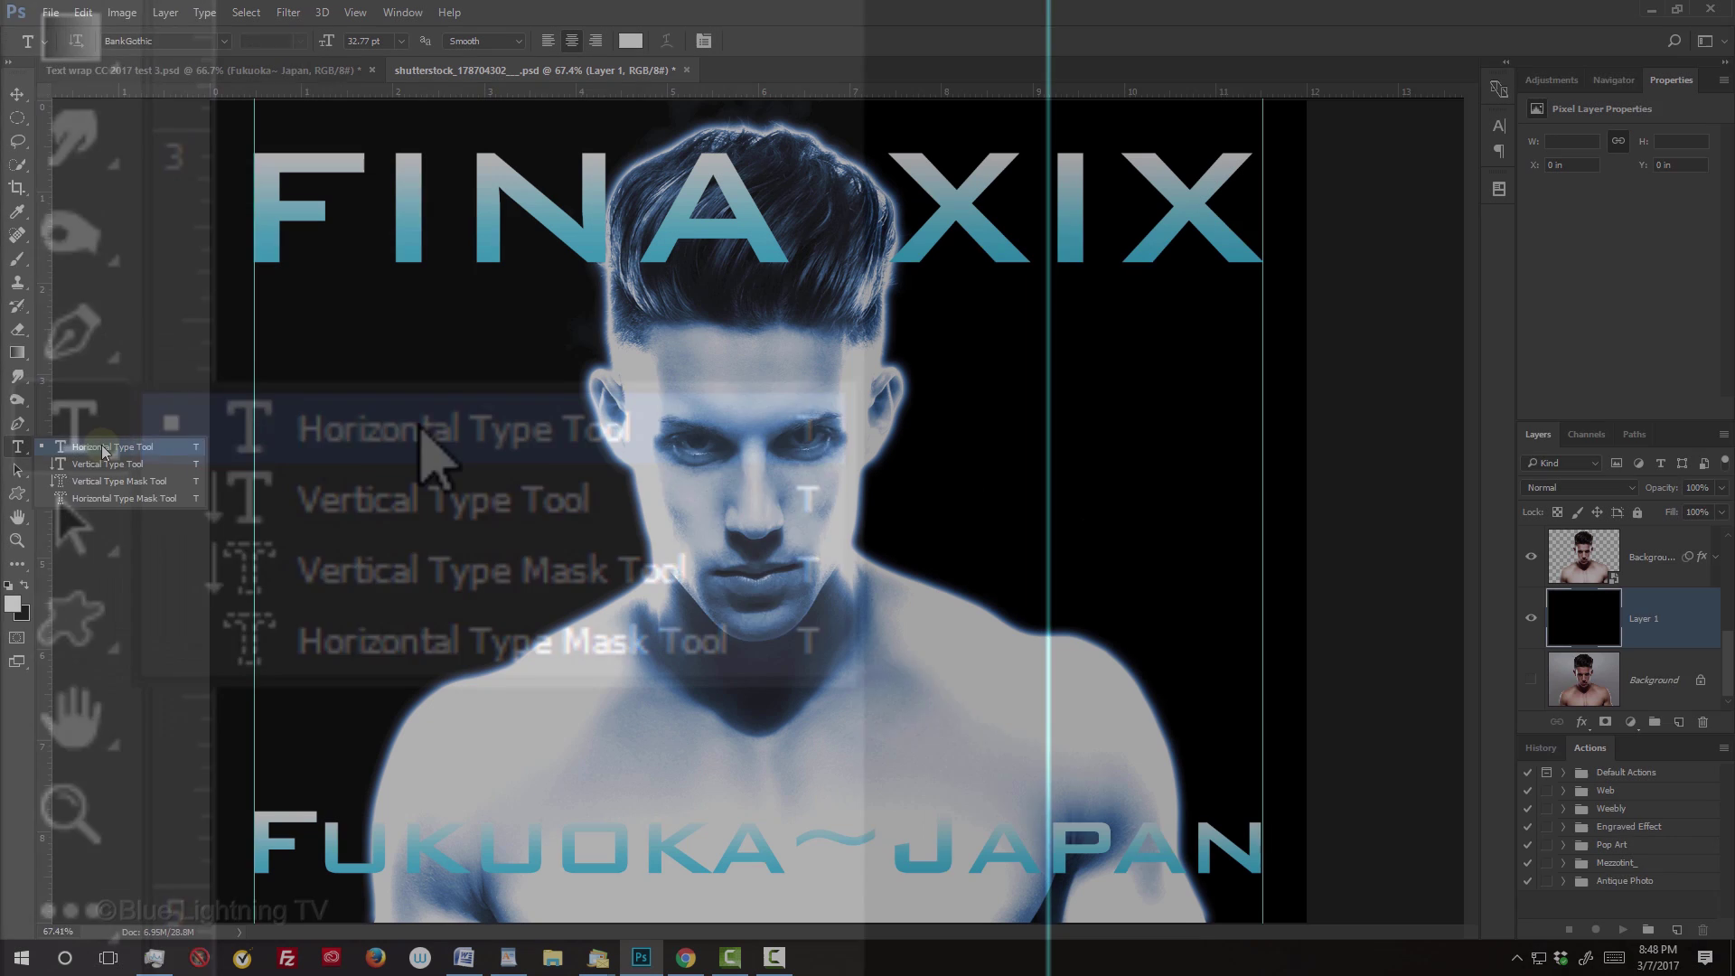
left_click(102, 449)
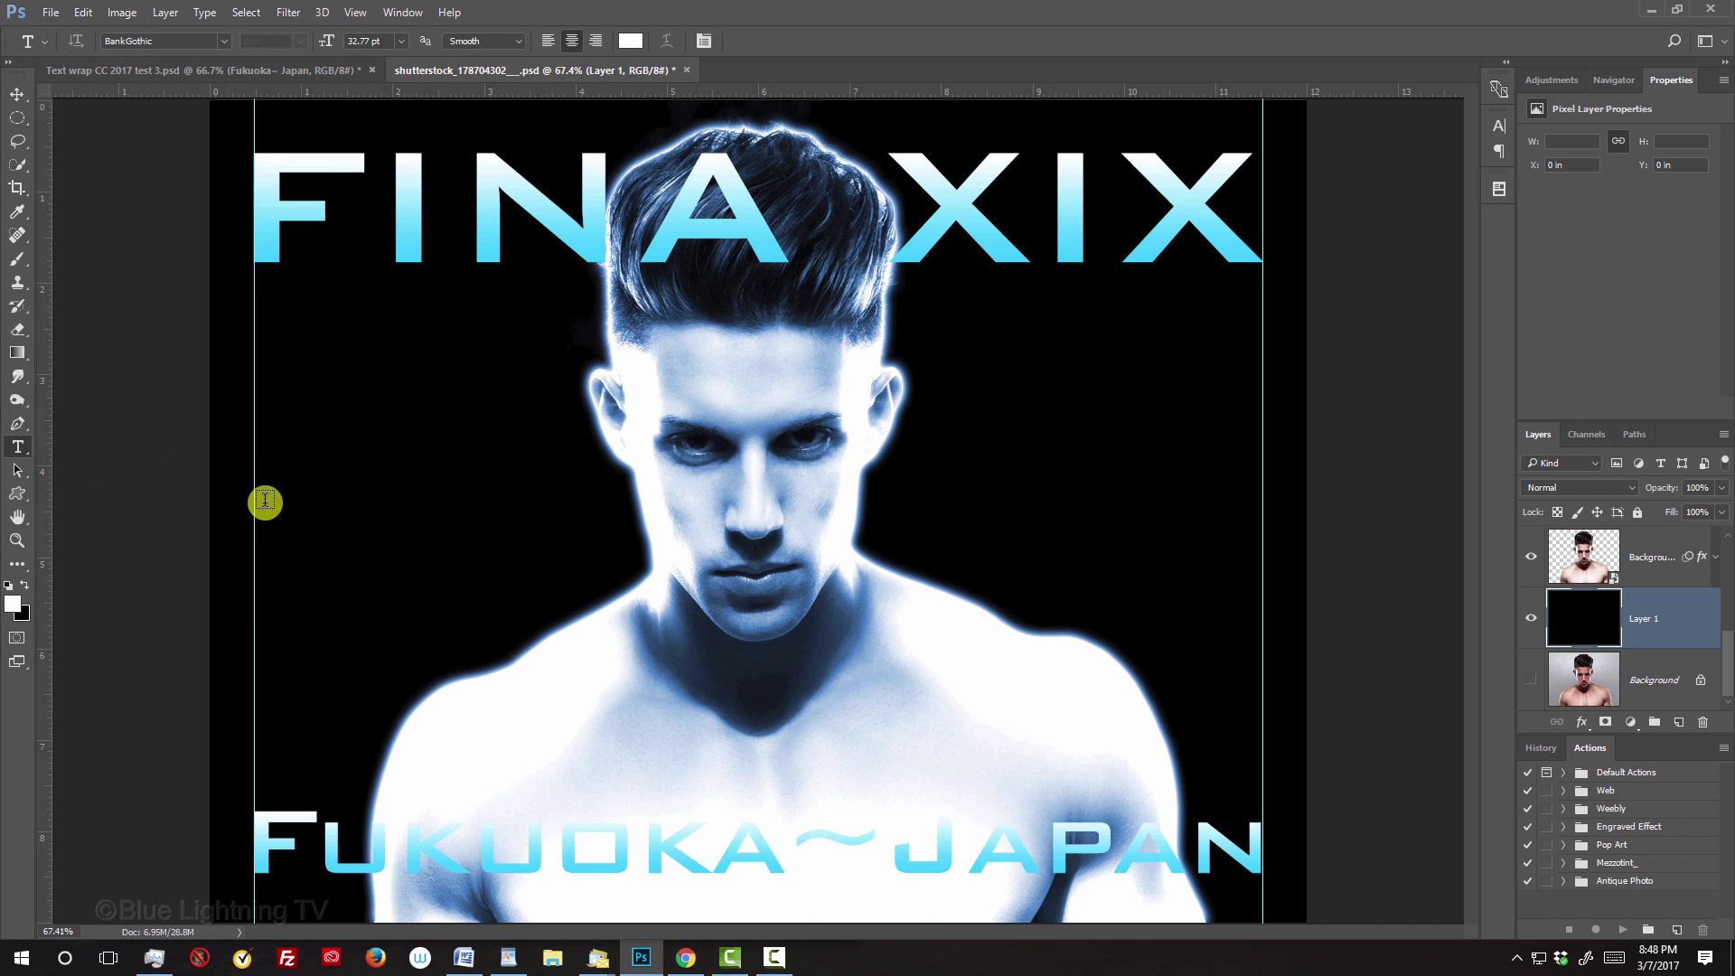
left_click(459, 546)
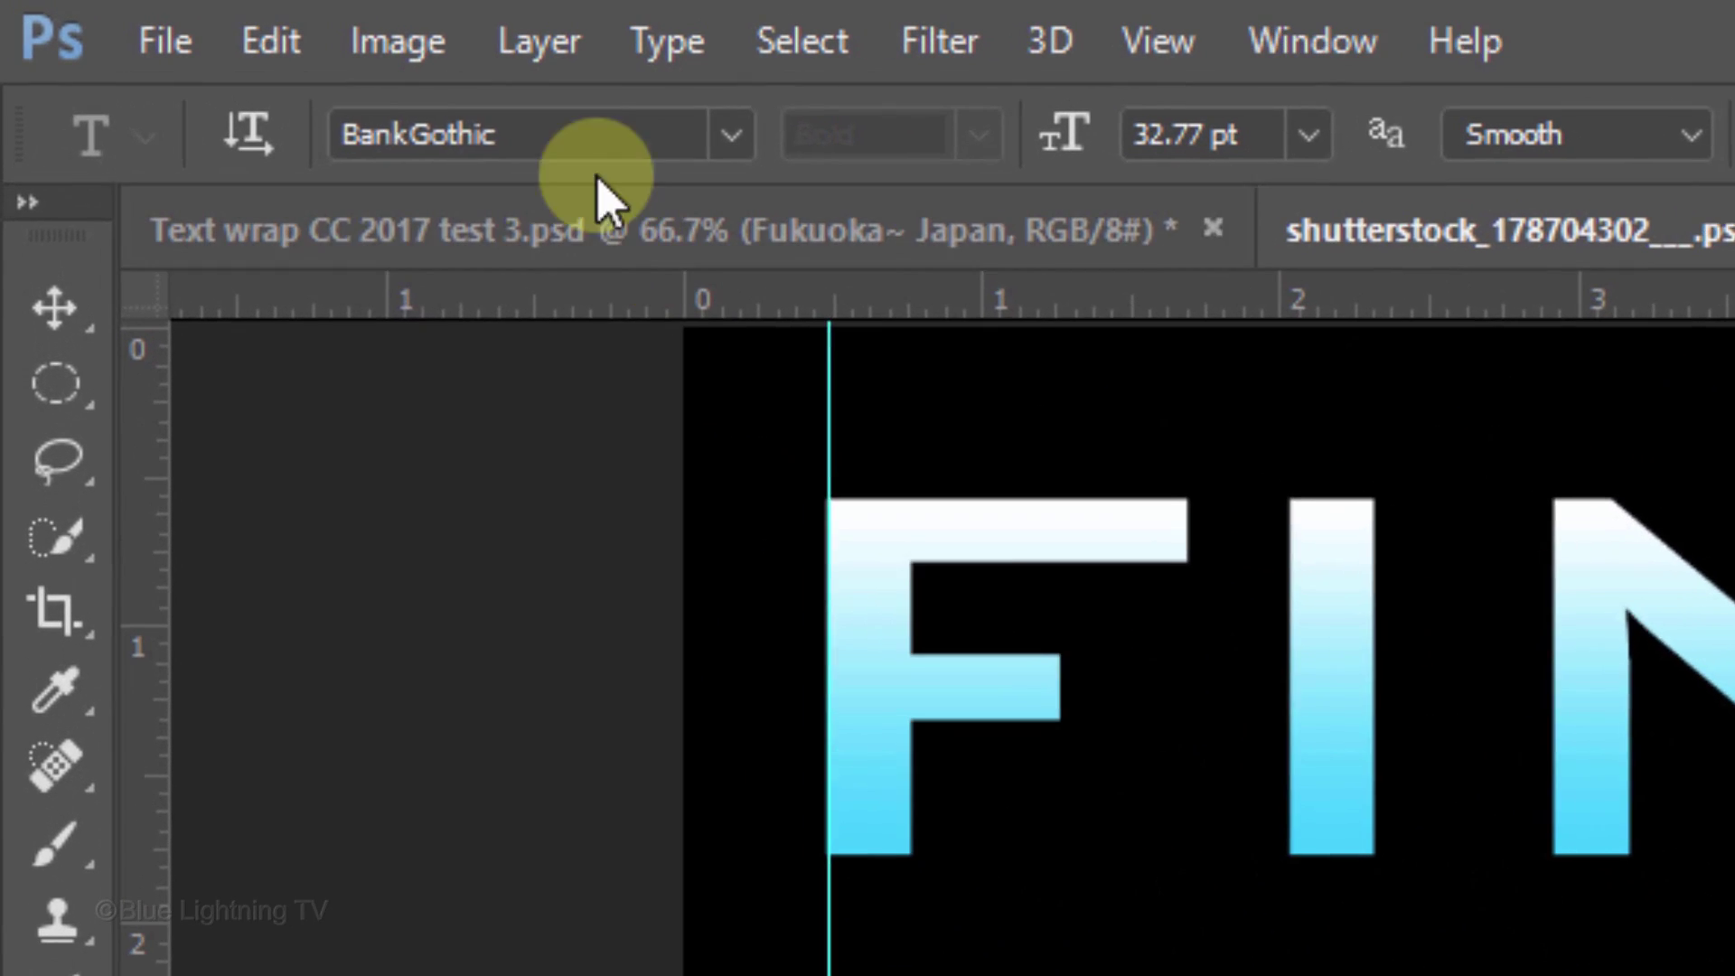
left_click(366, 87)
type("dense")
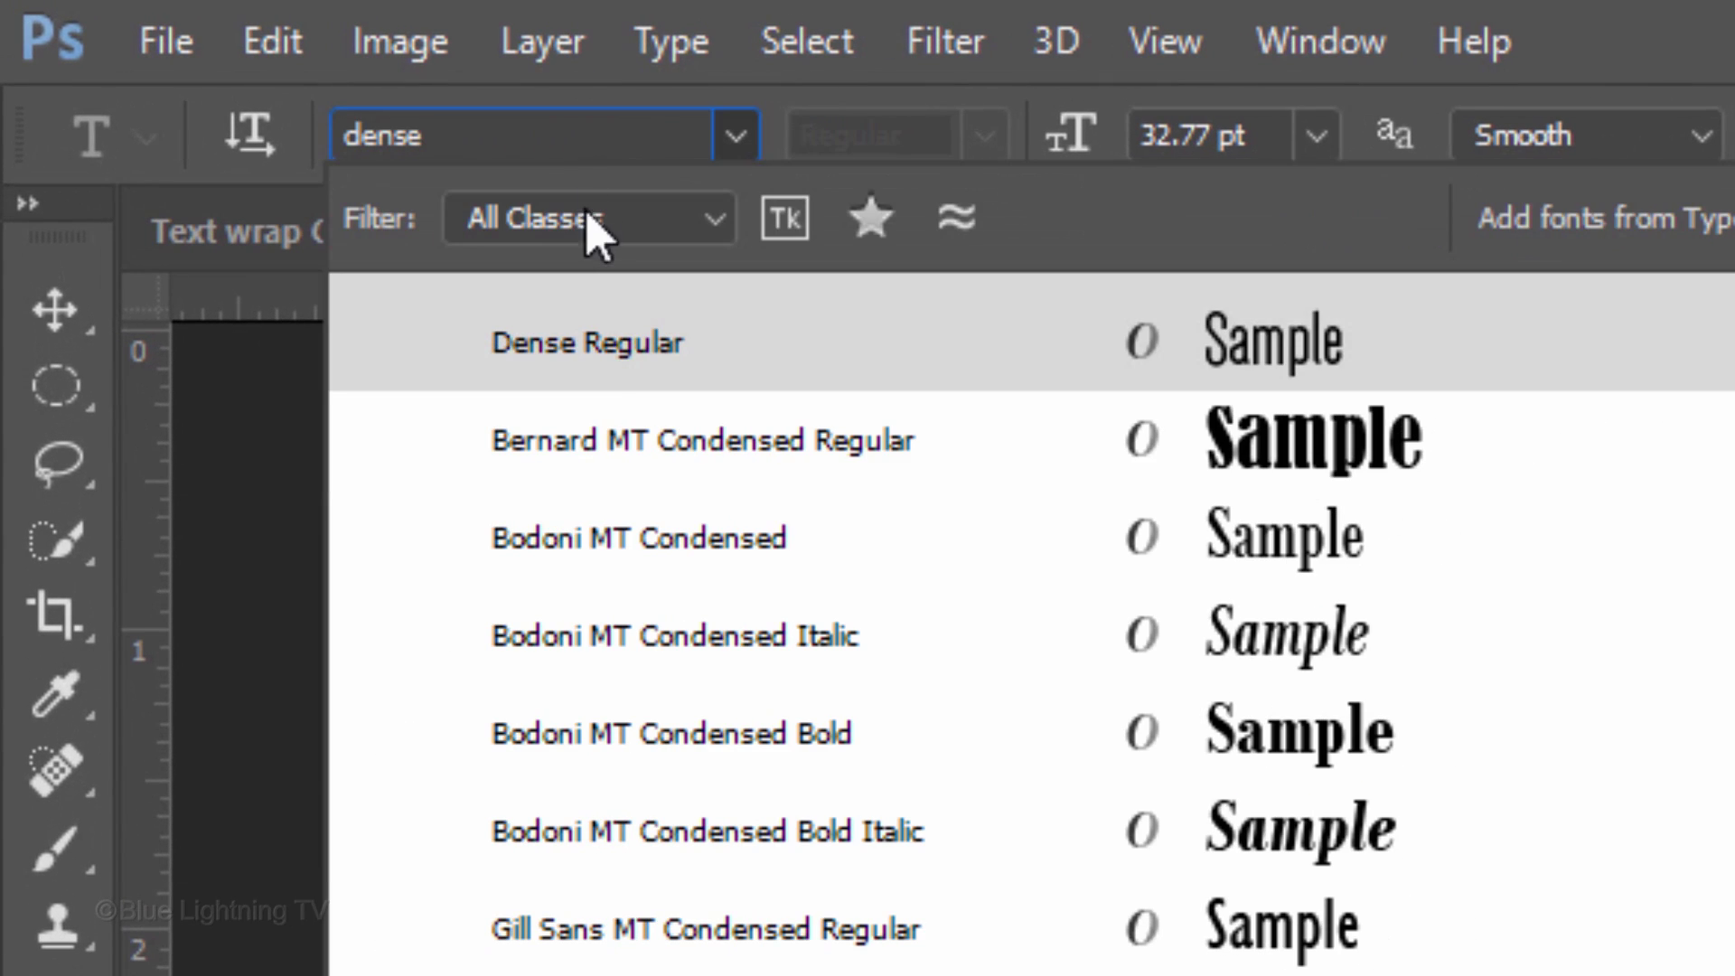
left_click(613, 346)
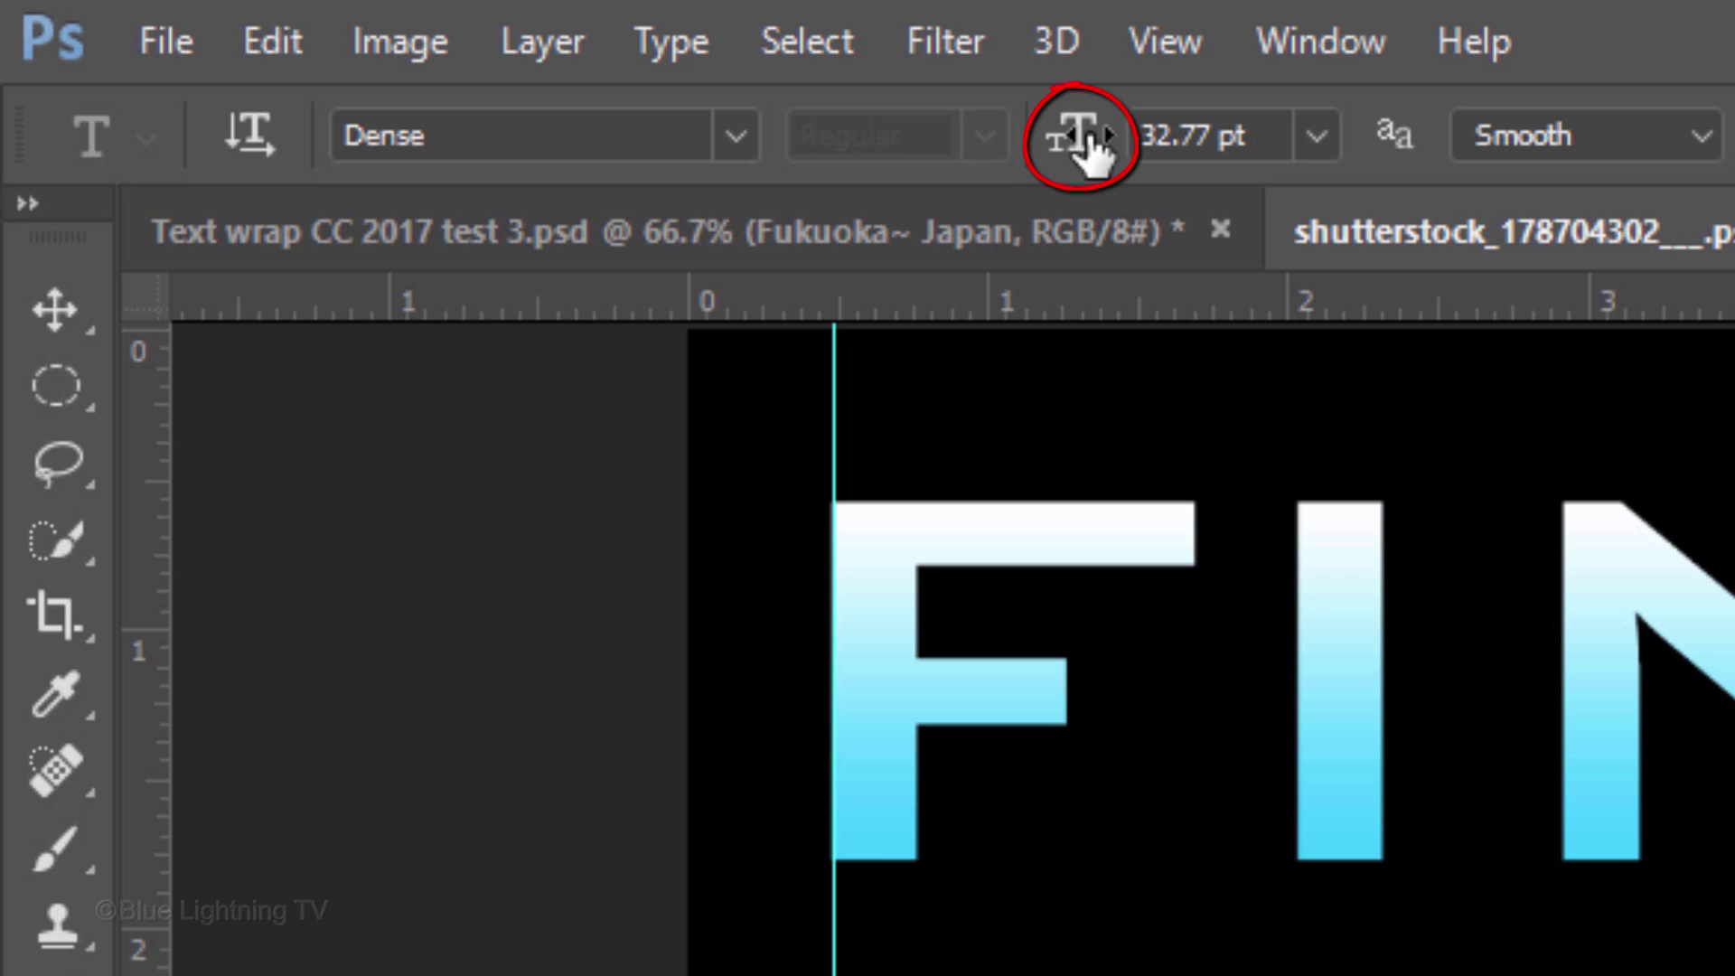
left_click_drag(1093, 145, 1734, 137)
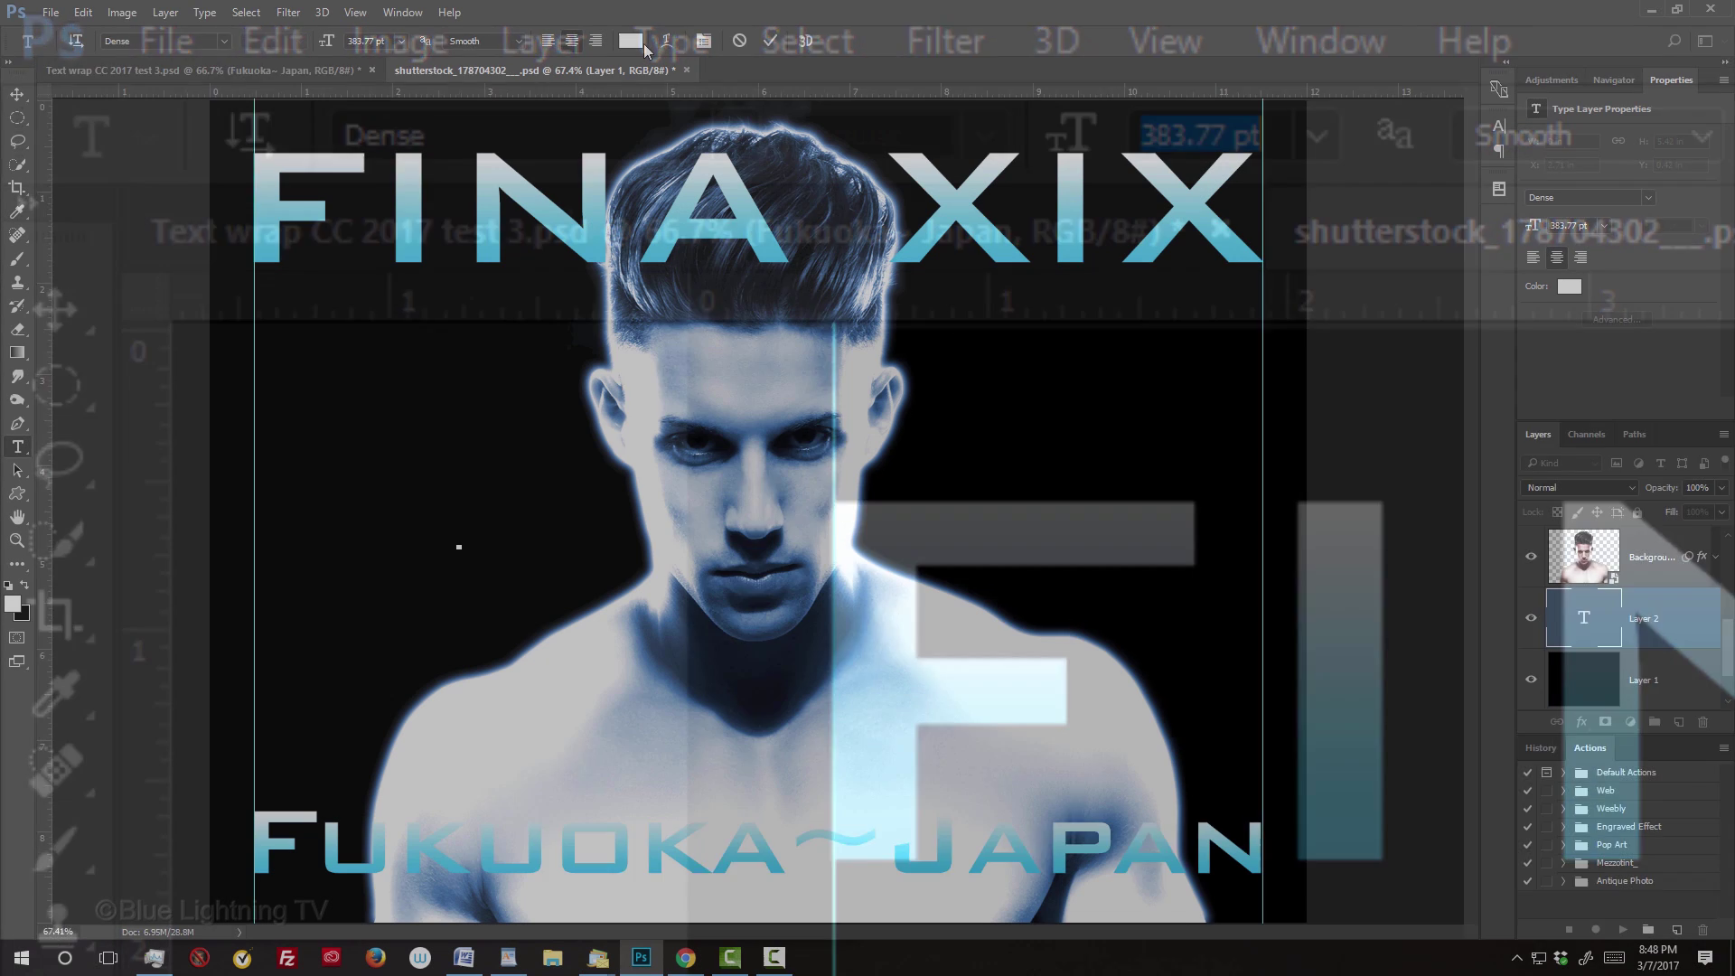
type("IX")
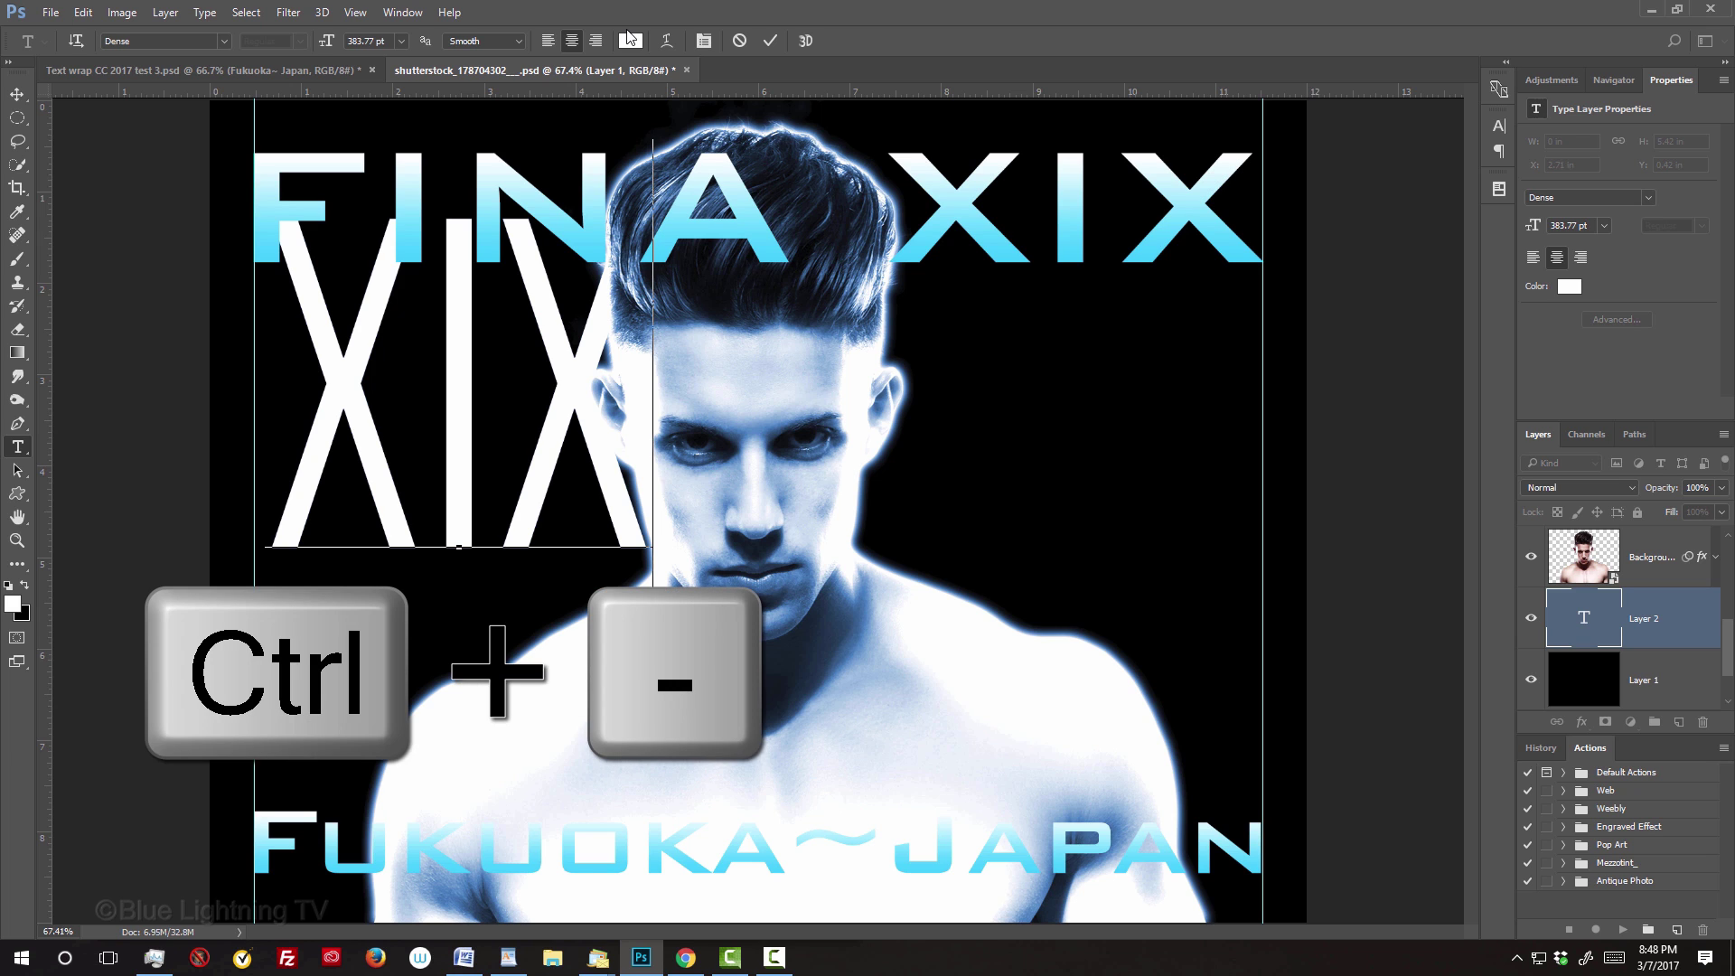
Move the XIX text behind the man to the horizontal and vertical center of the canvas
key("ctrl+minus")
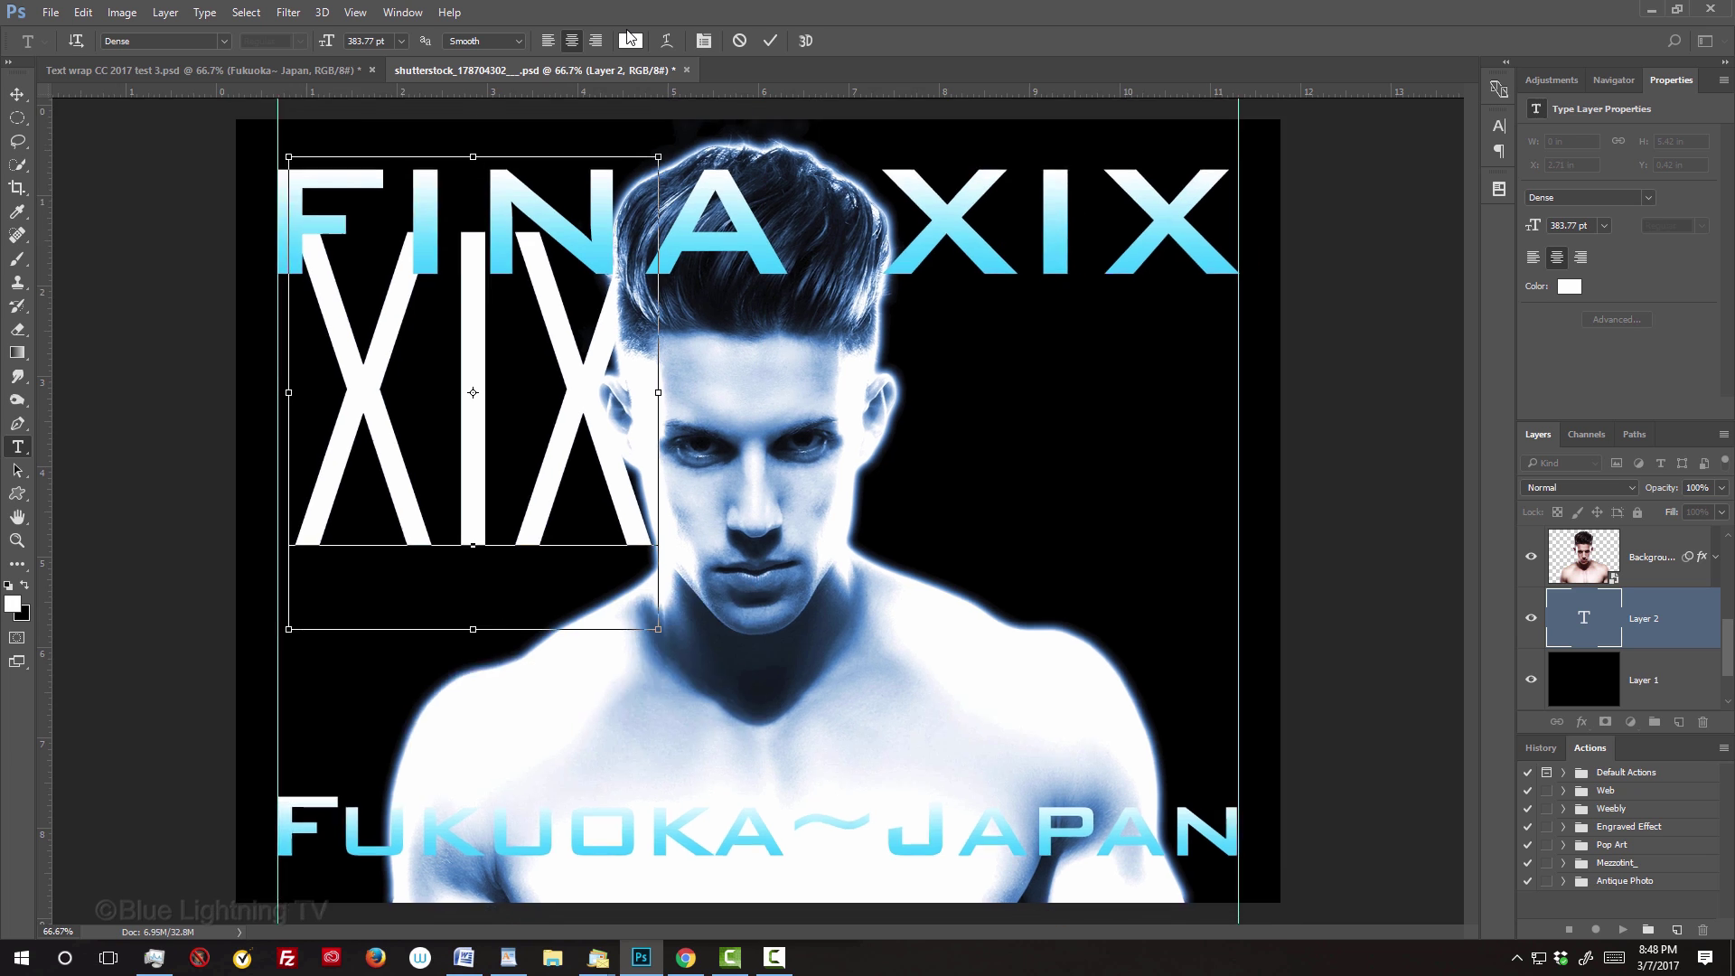
left_click(19, 94)
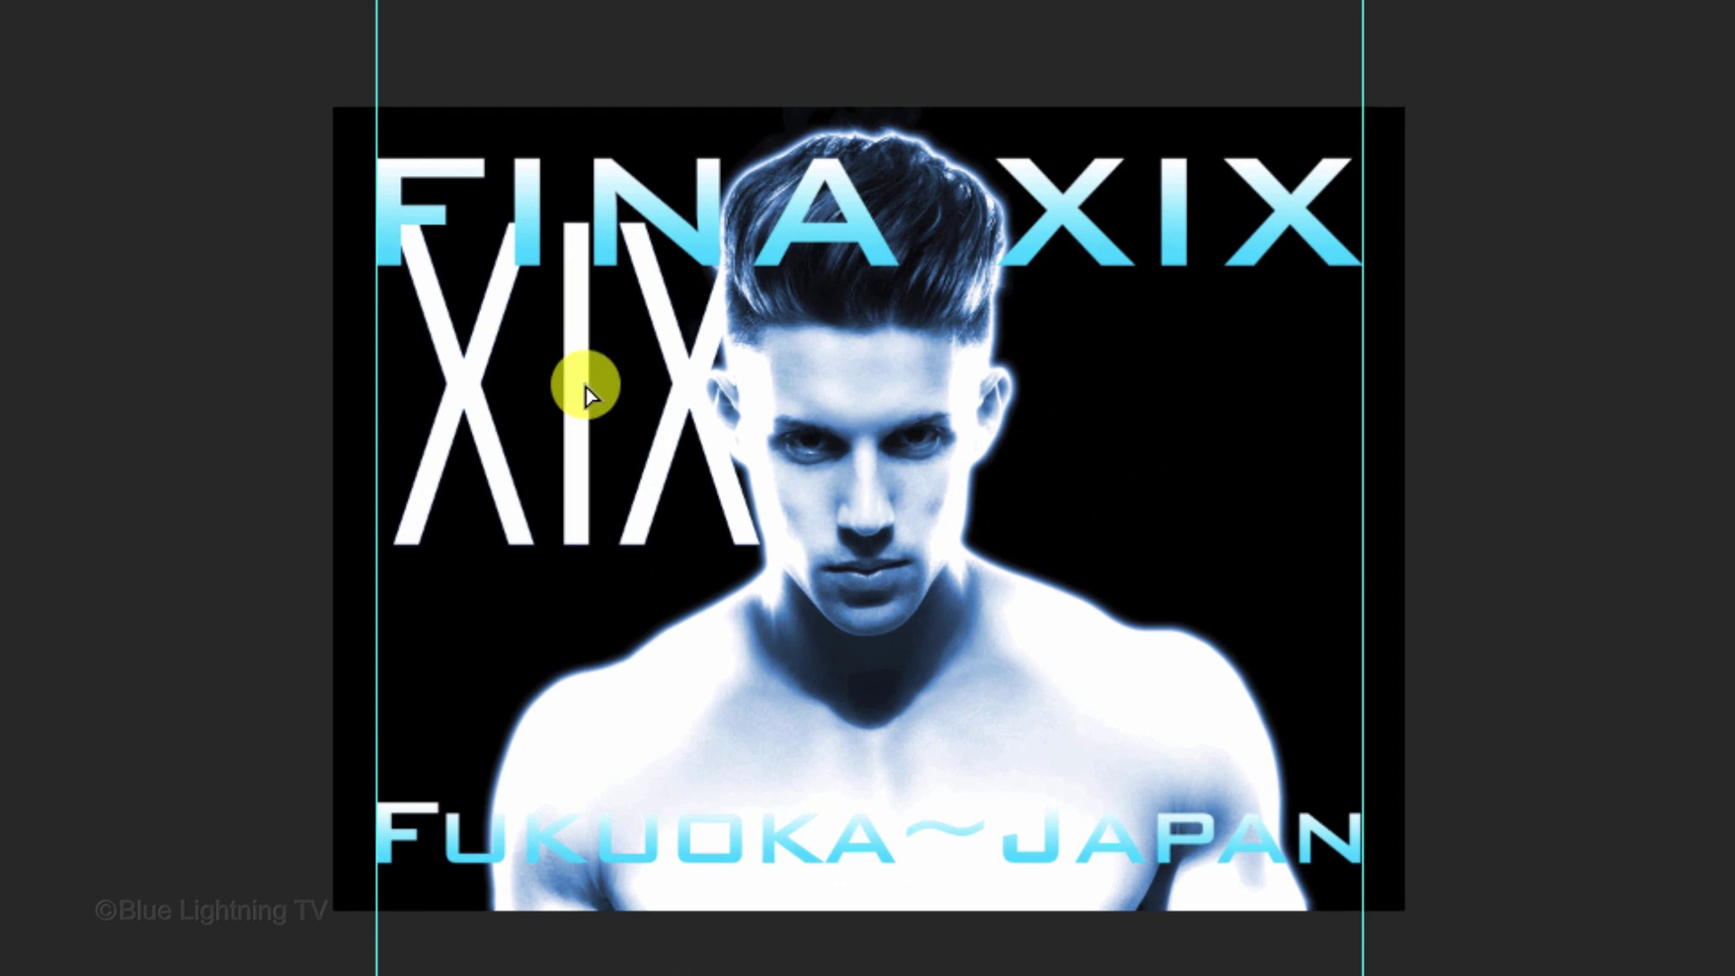
left_click_drag(611, 450, 755, 515)
left_click_drag(860, 509, 858, 506)
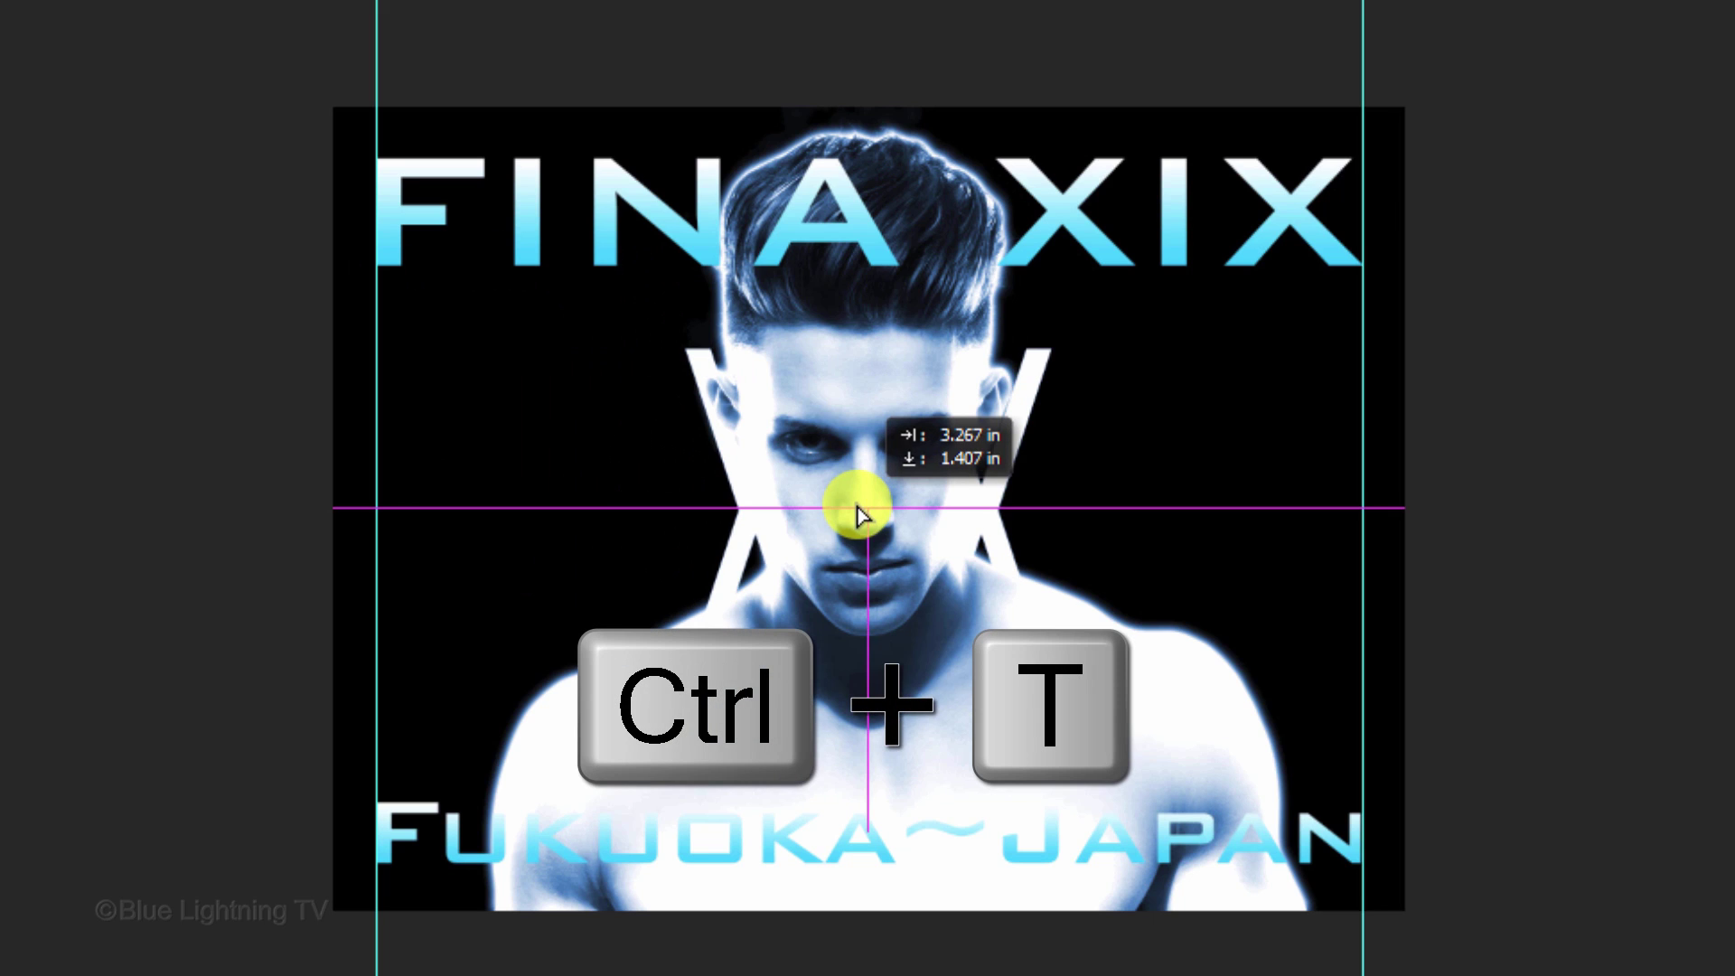
Enlarge the XIX text proportionally from its center to about 1173.51 pt, so the two Xs span the canvas width
key("ctrl+t")
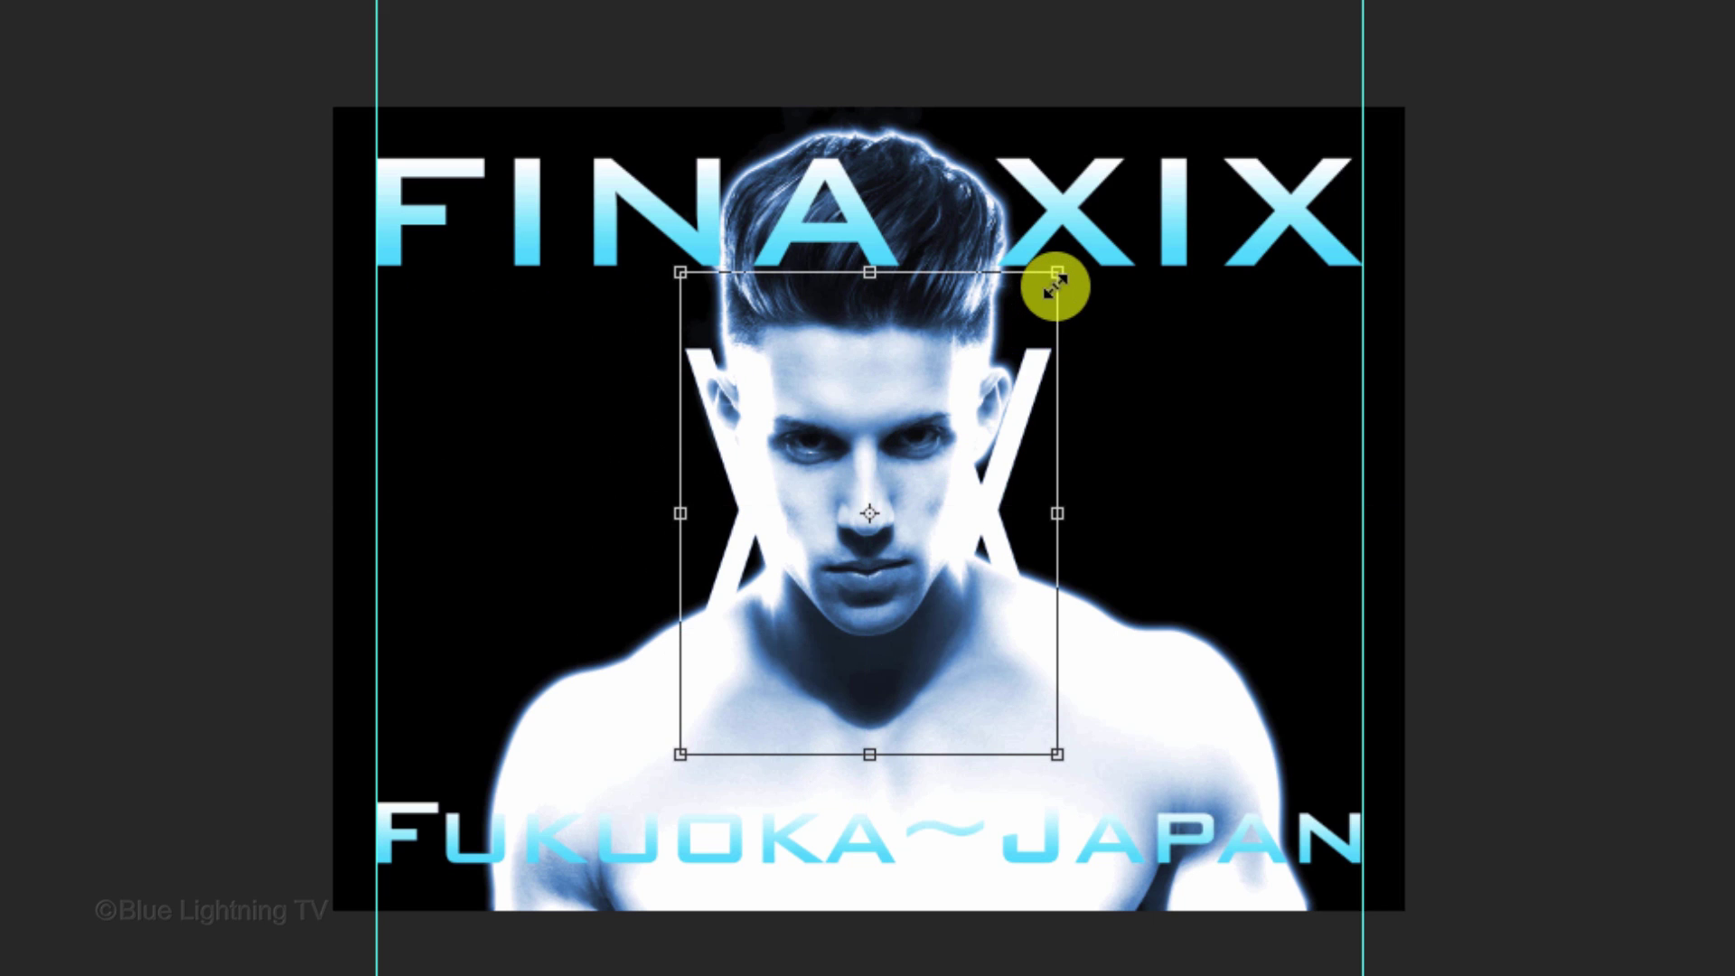
left_click_drag(1056, 287, 1599, 0)
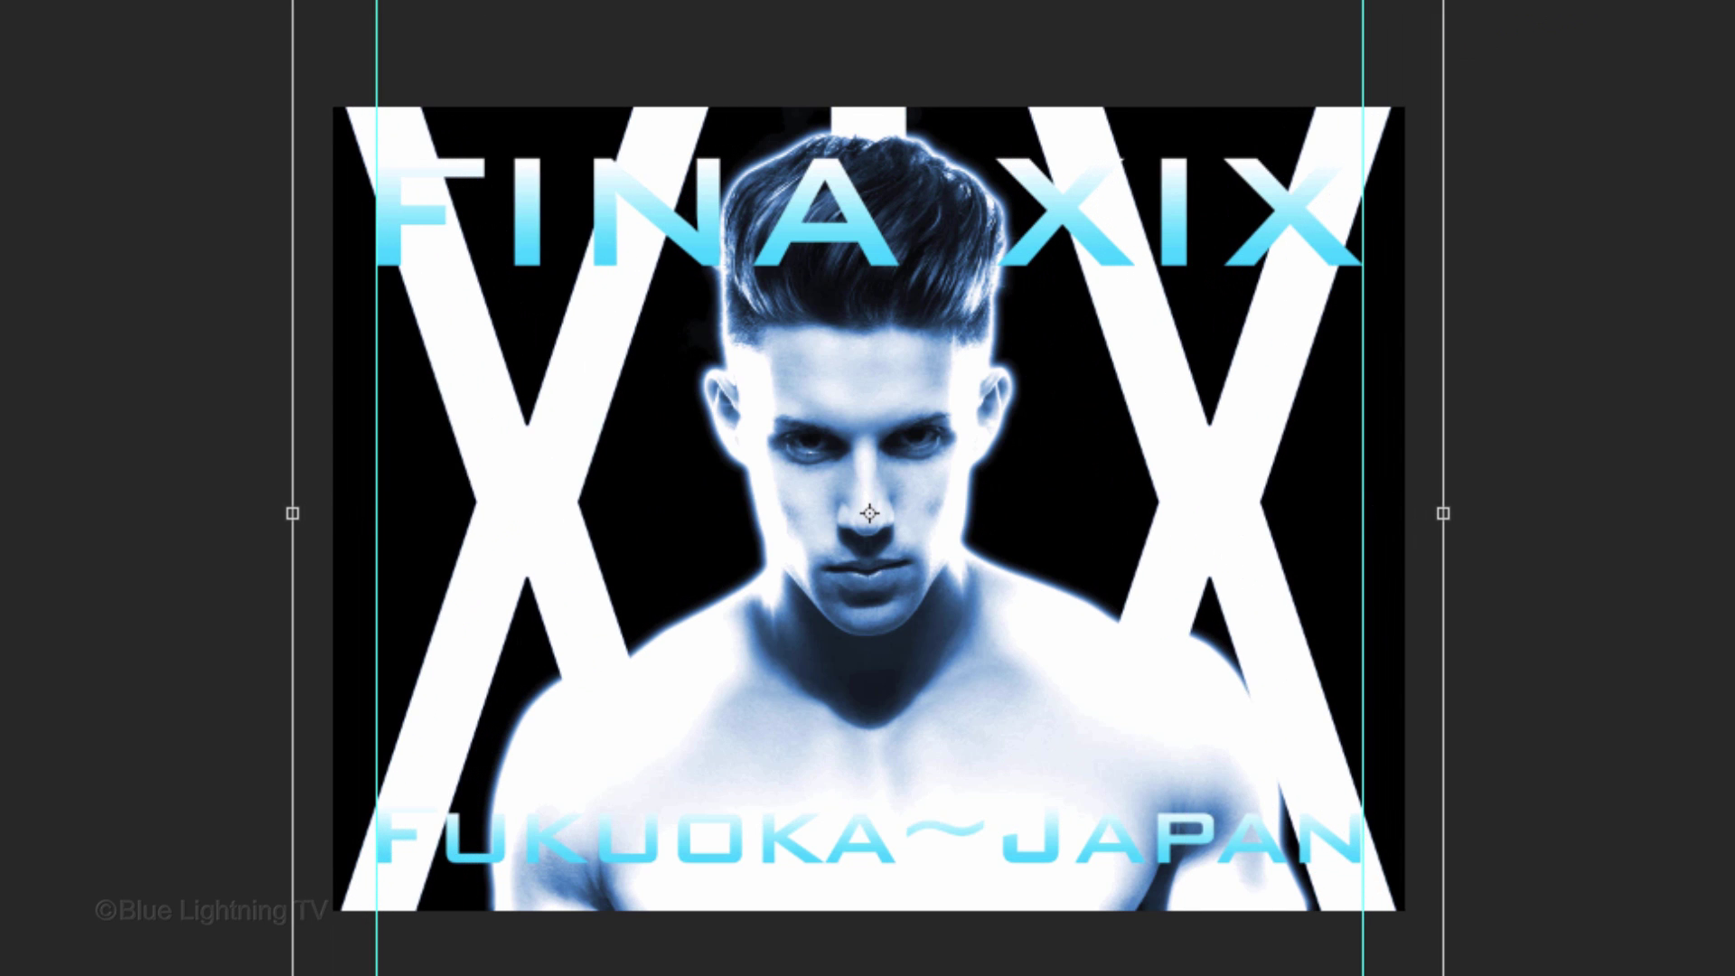
key("Return")
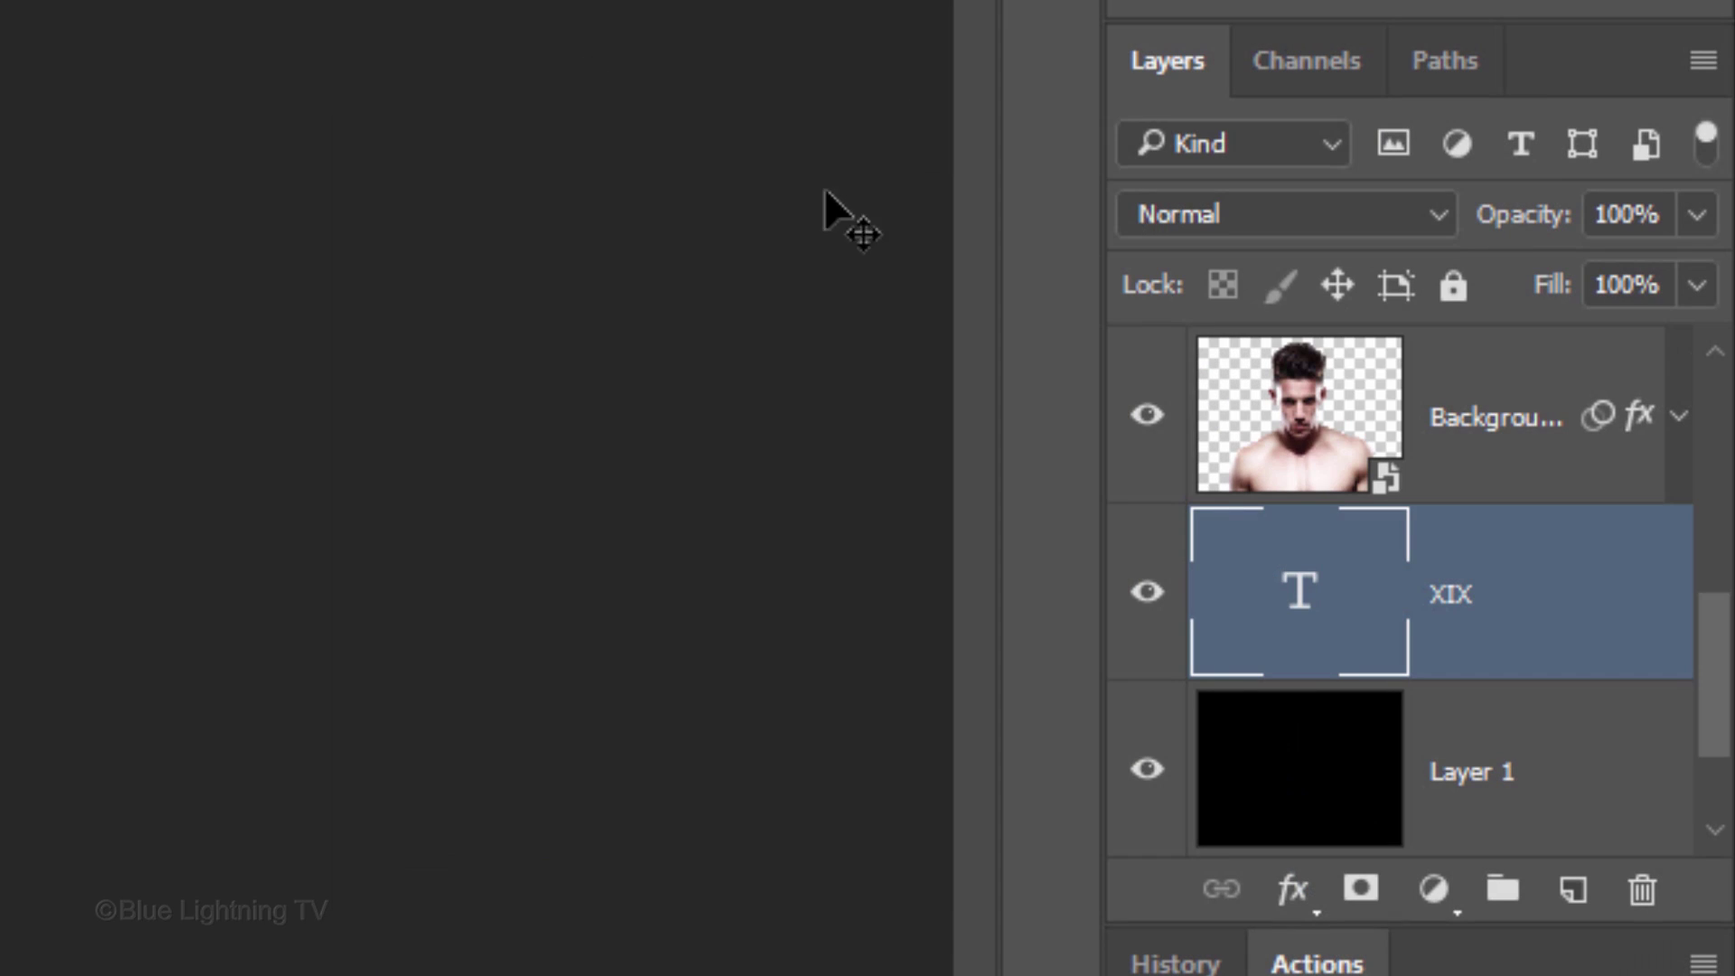
Clip the Hue/Saturation adjustment to the man's smart object layer so it affects only him
left_click_drag(1721, 700, 1721, 642)
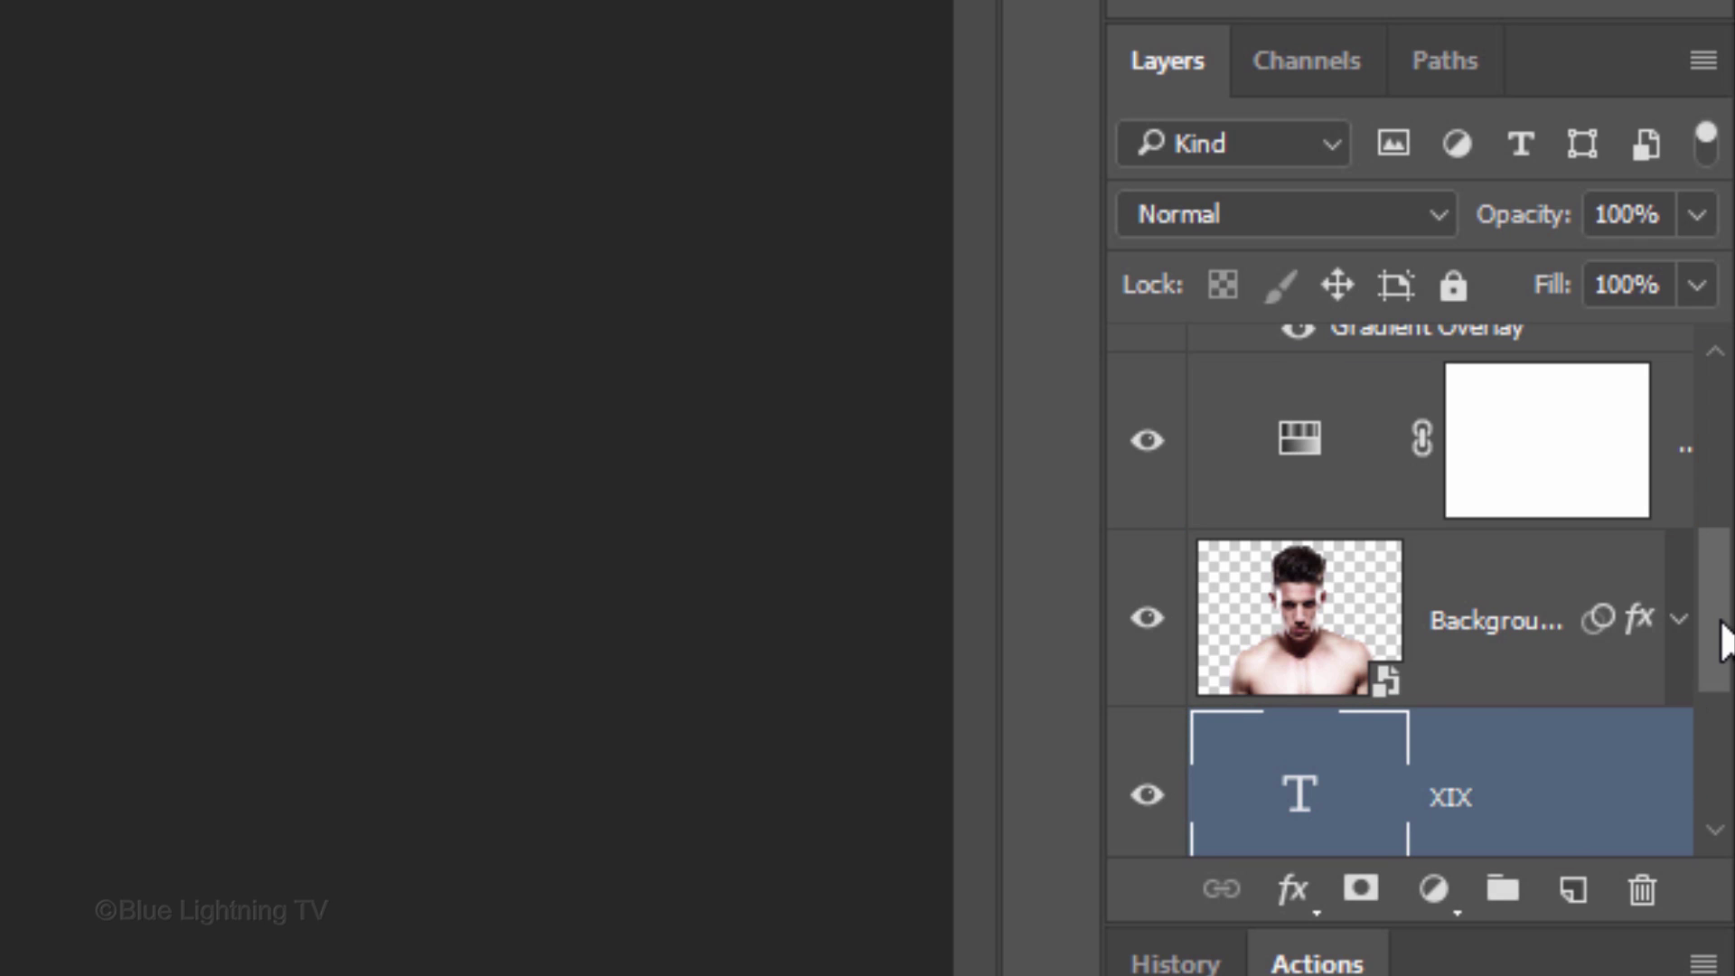
left_click(1301, 472)
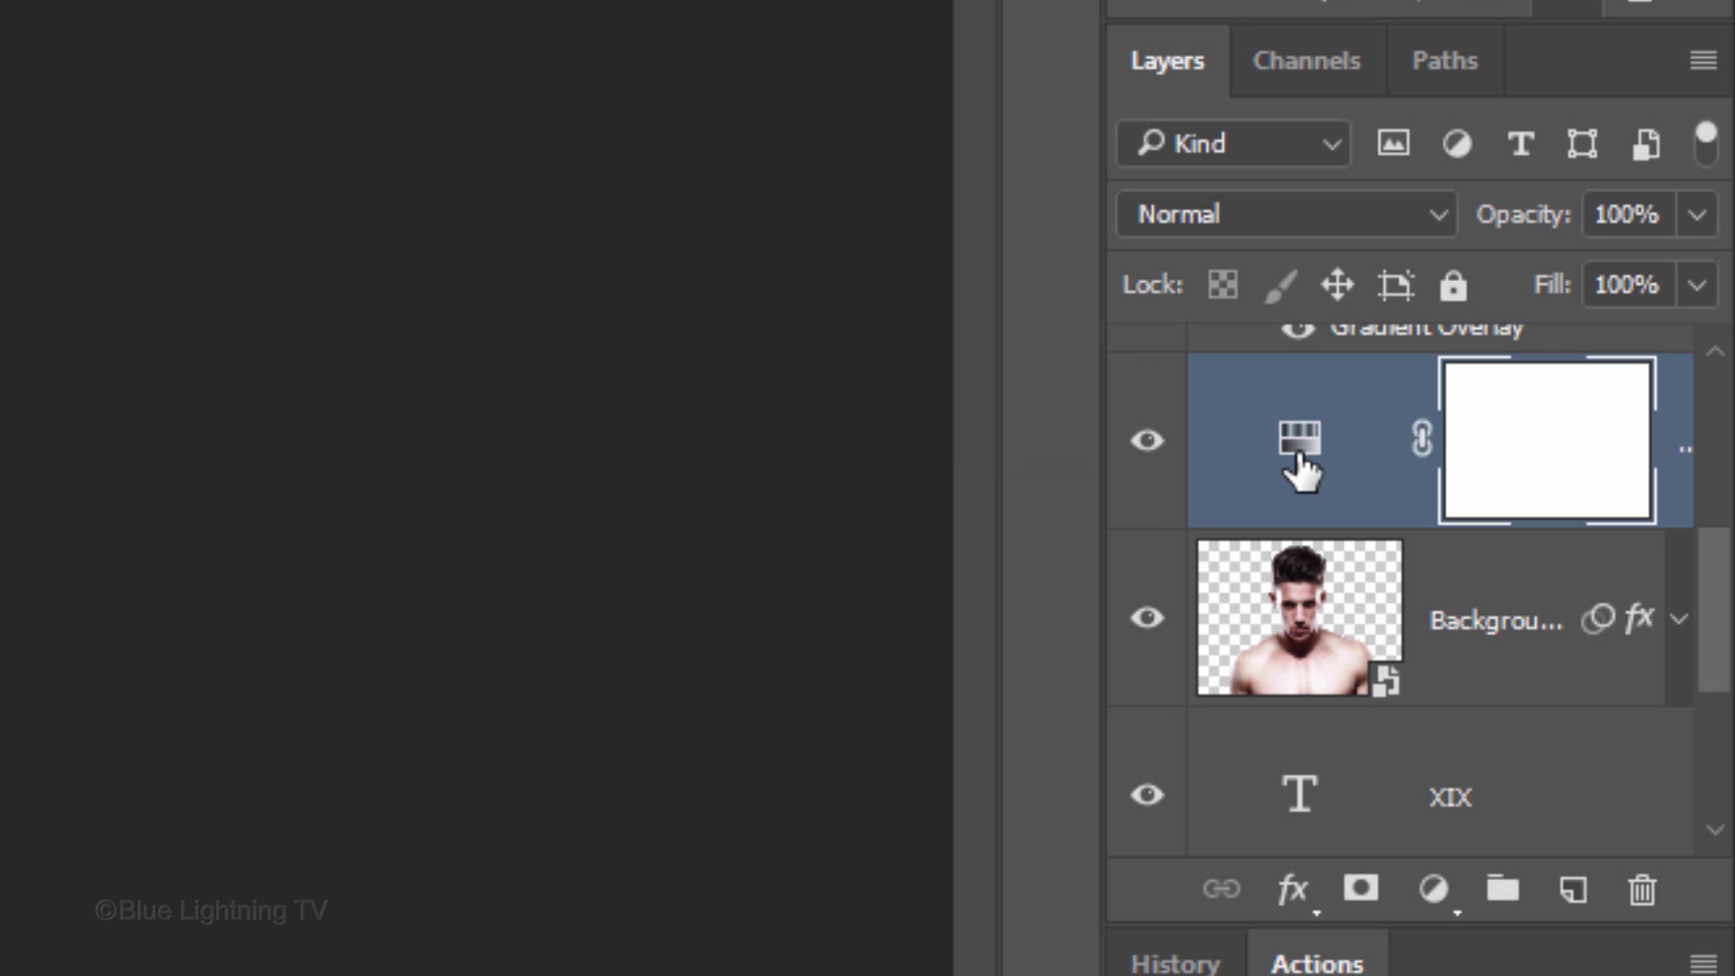
key("ctrl+alt+g")
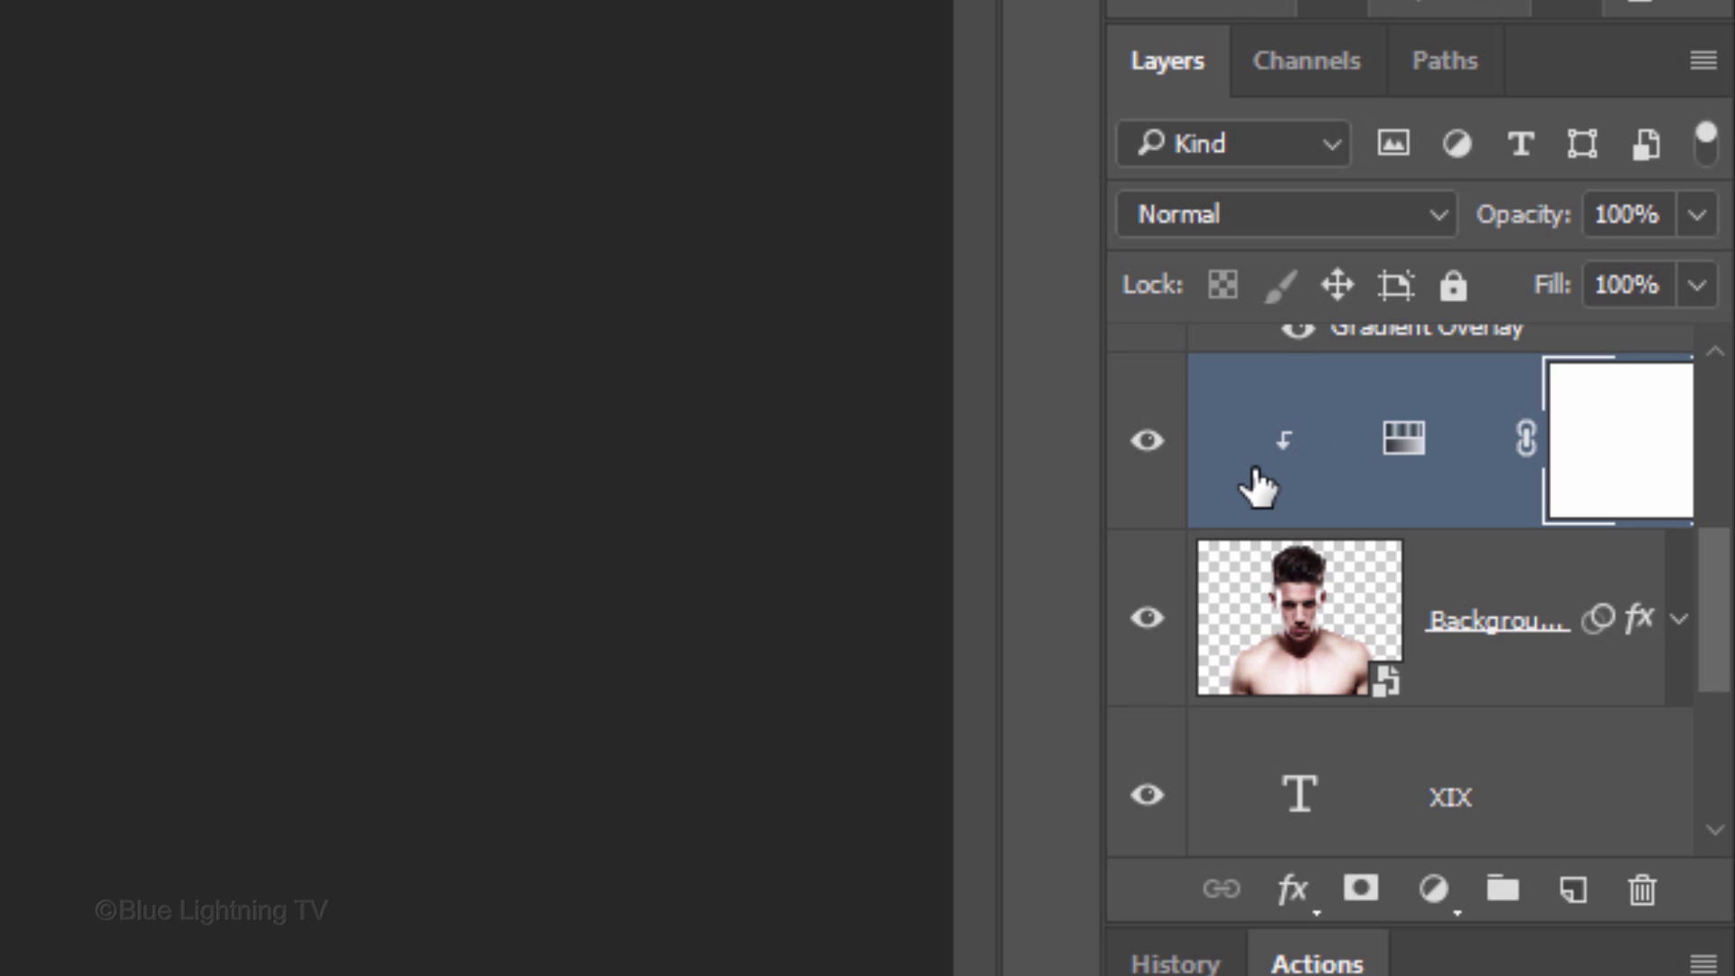
Recolor the large XIX text behind the man to blue 00498C and commit the text edit
left_click(1302, 800)
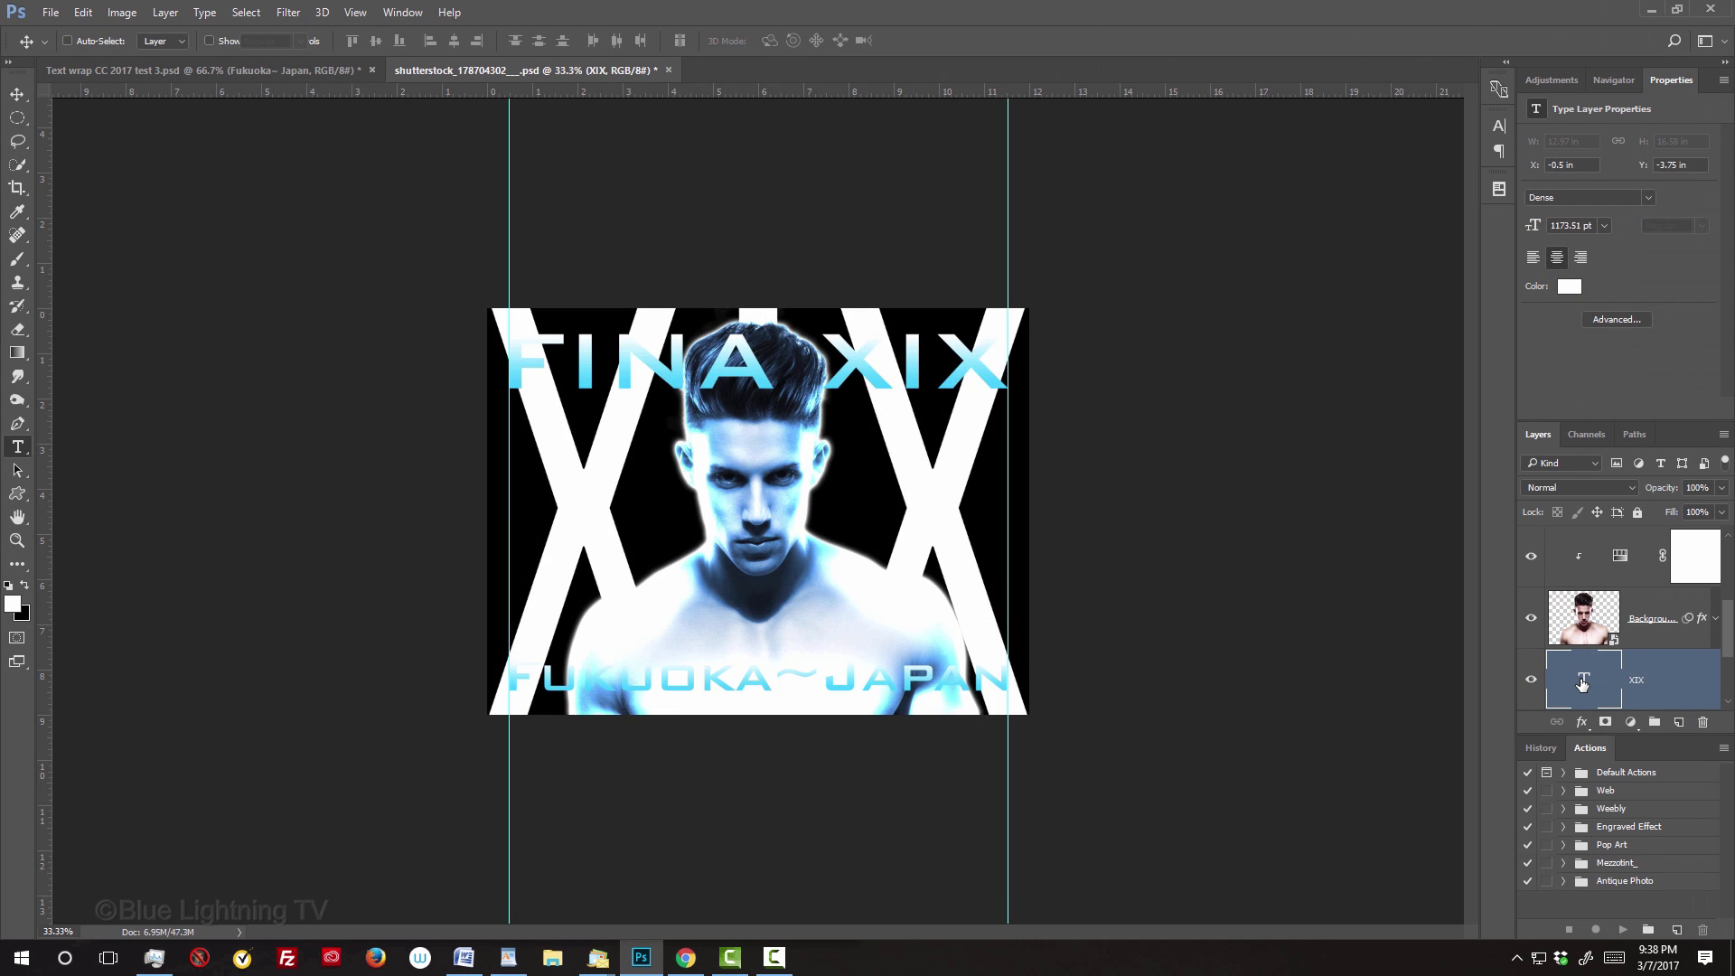
double_click(1298, 813)
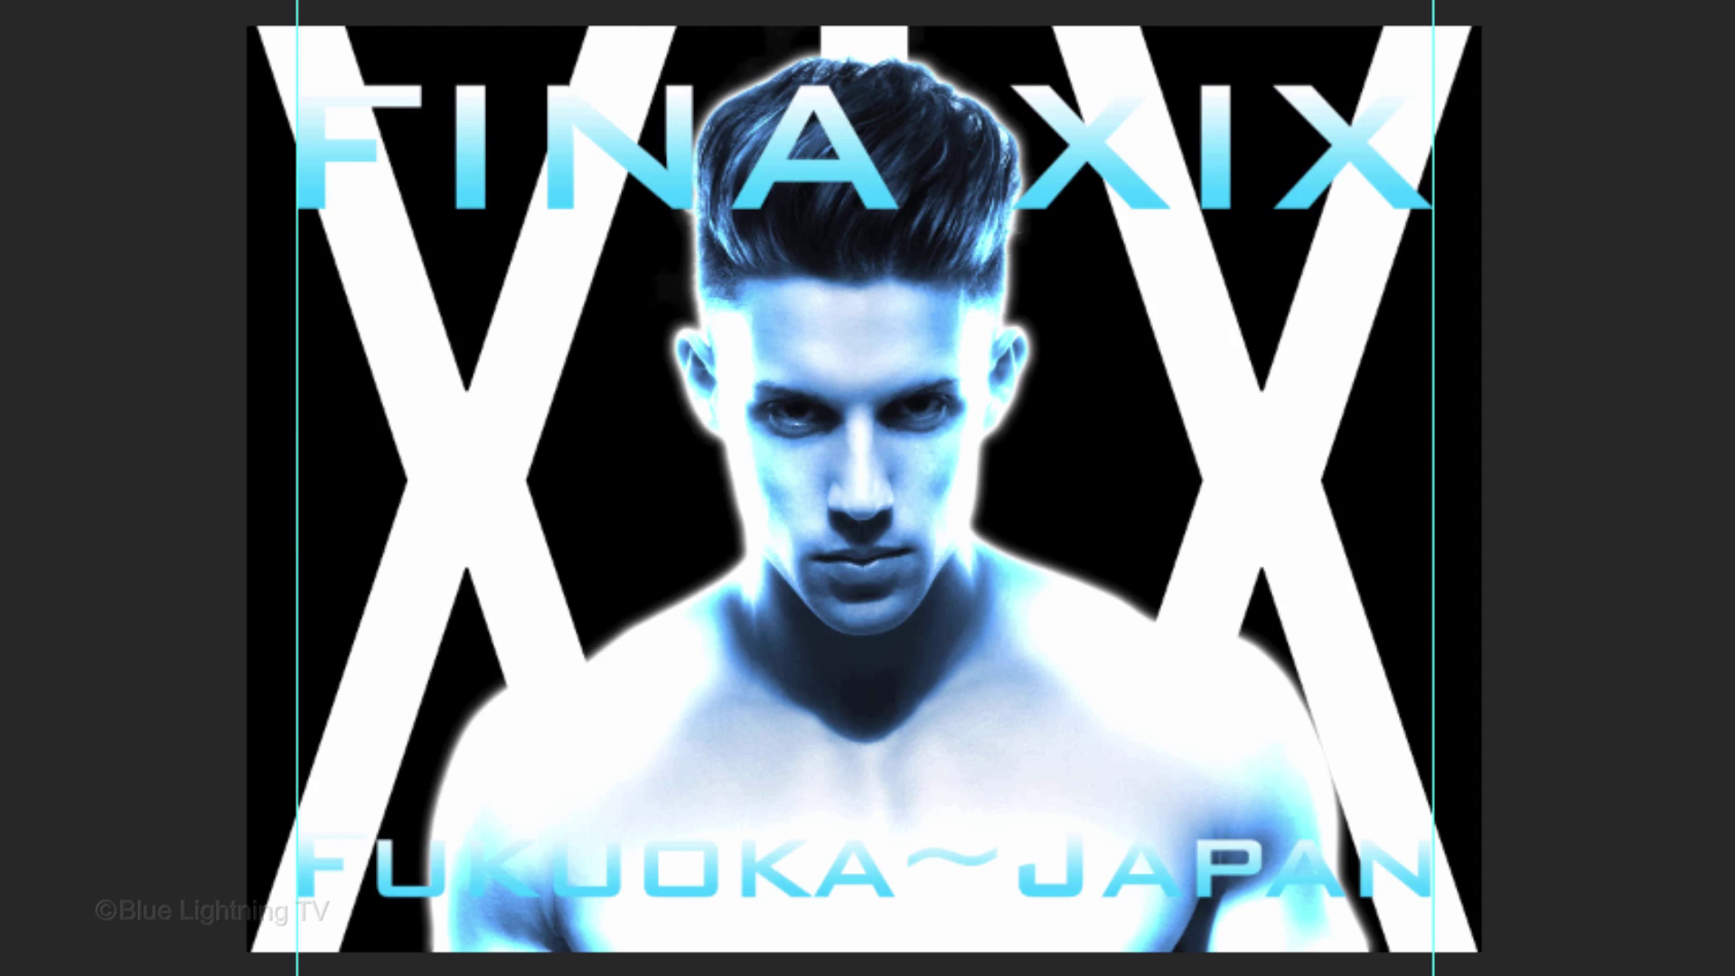
left_click(845, 219)
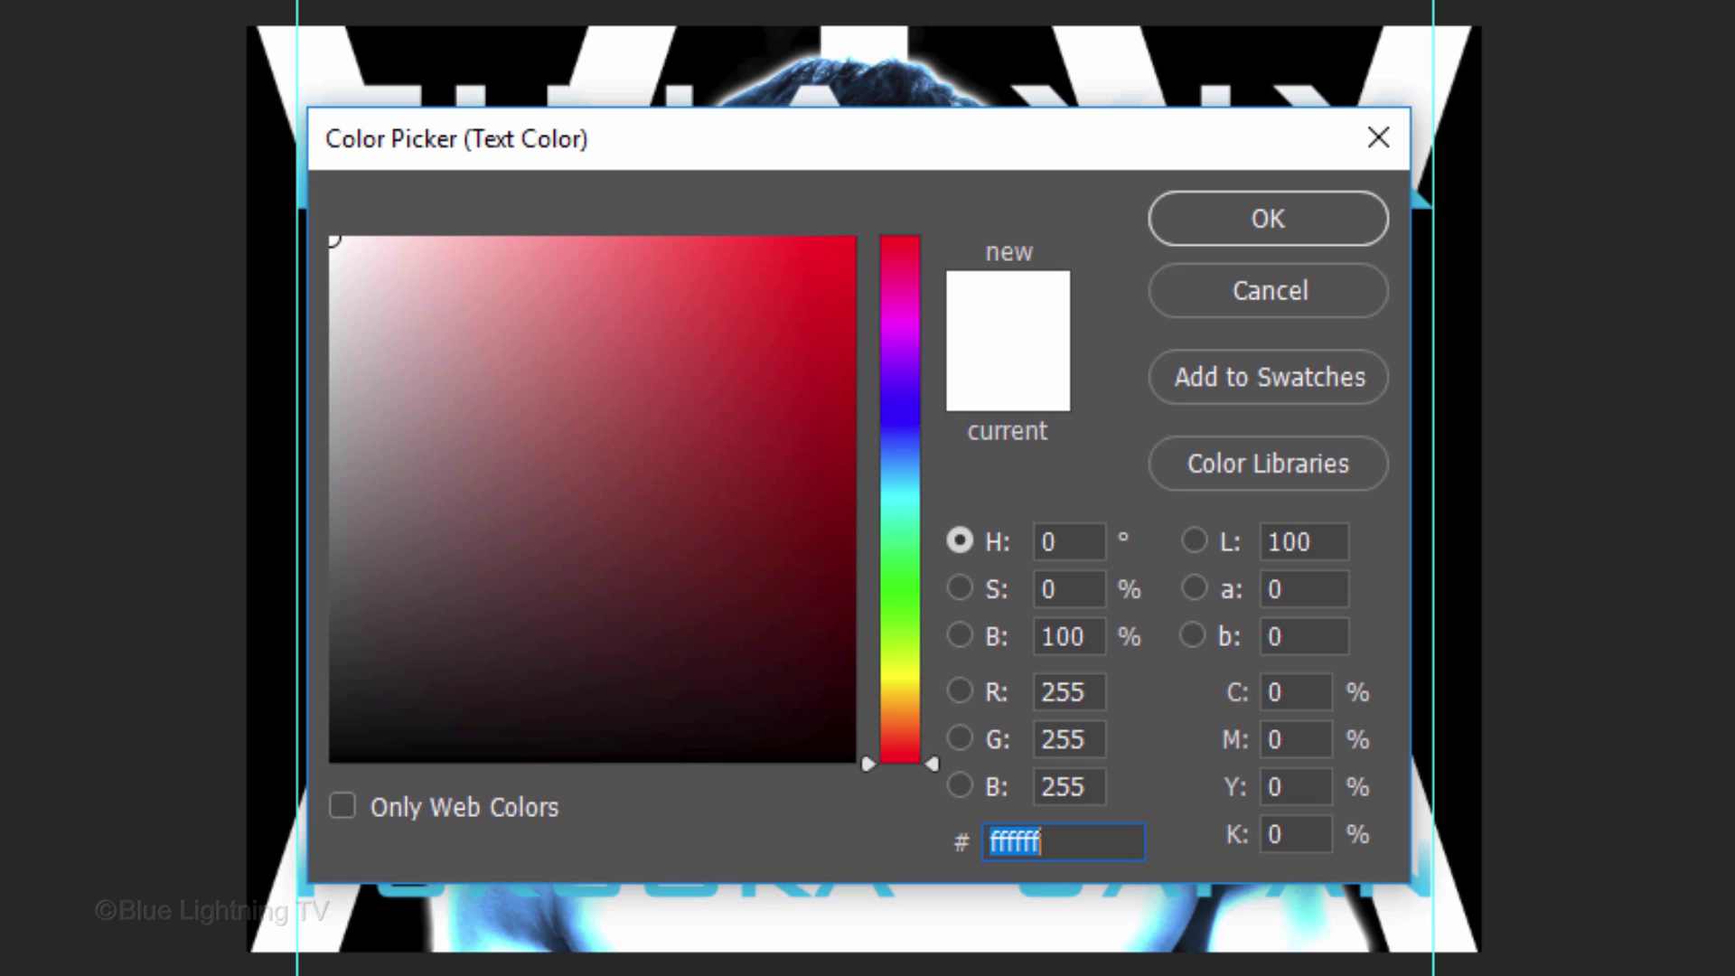
type("00")
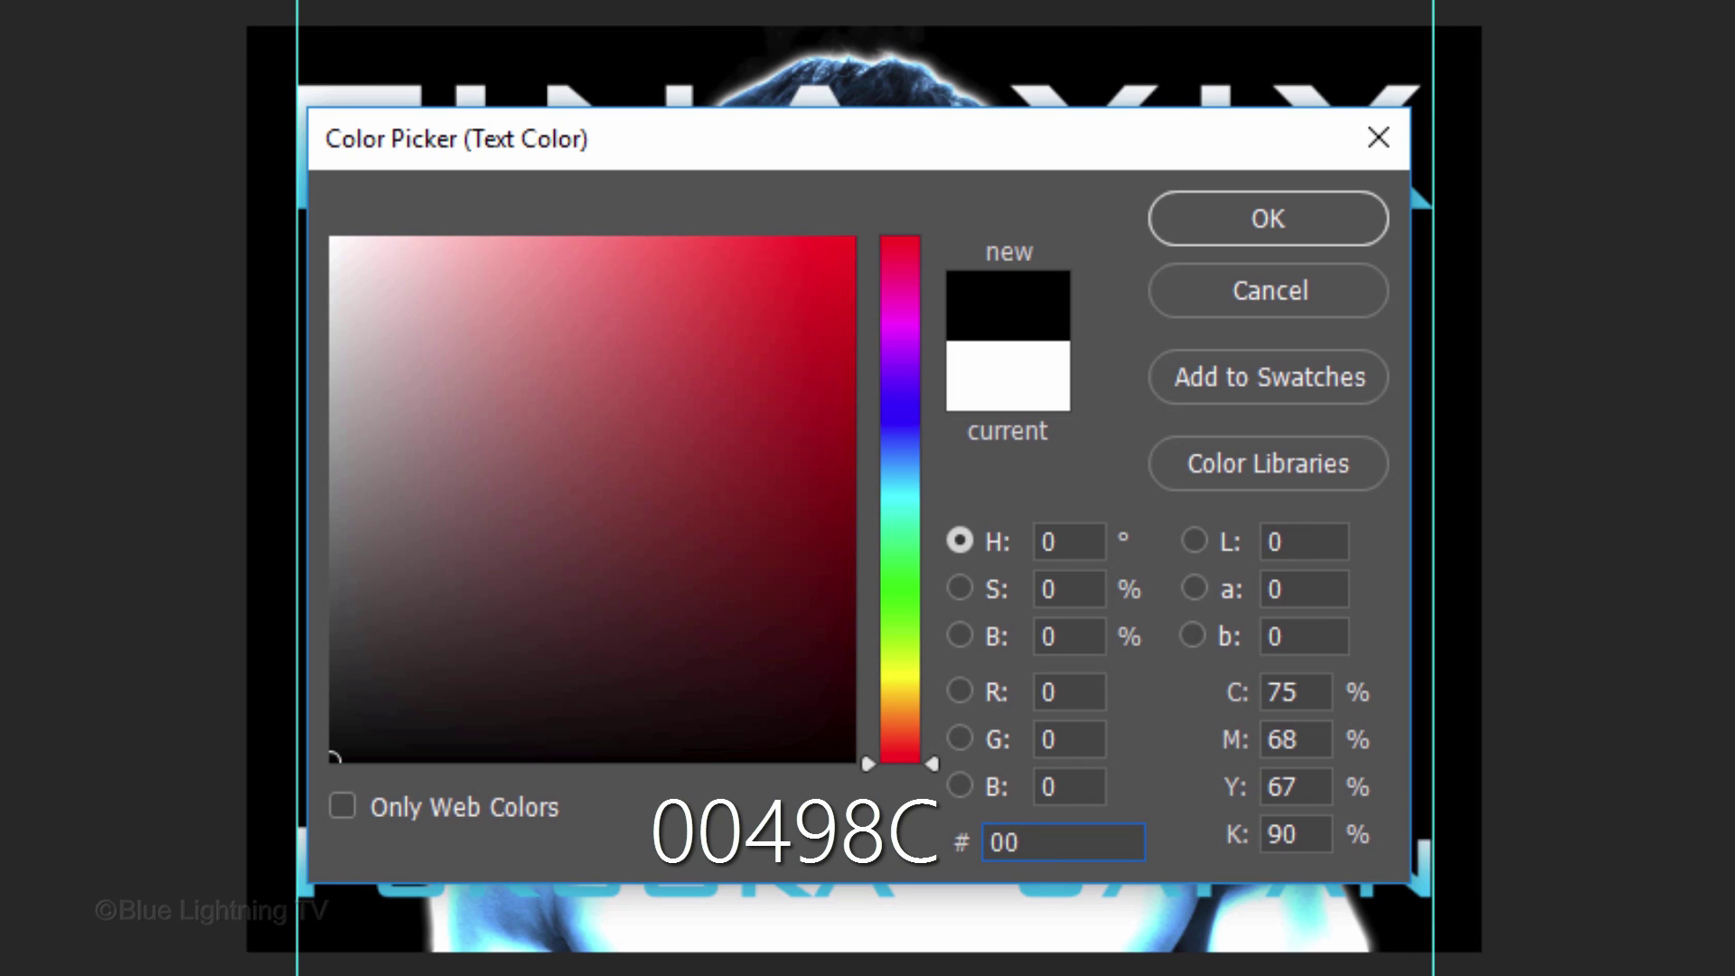
type("49")
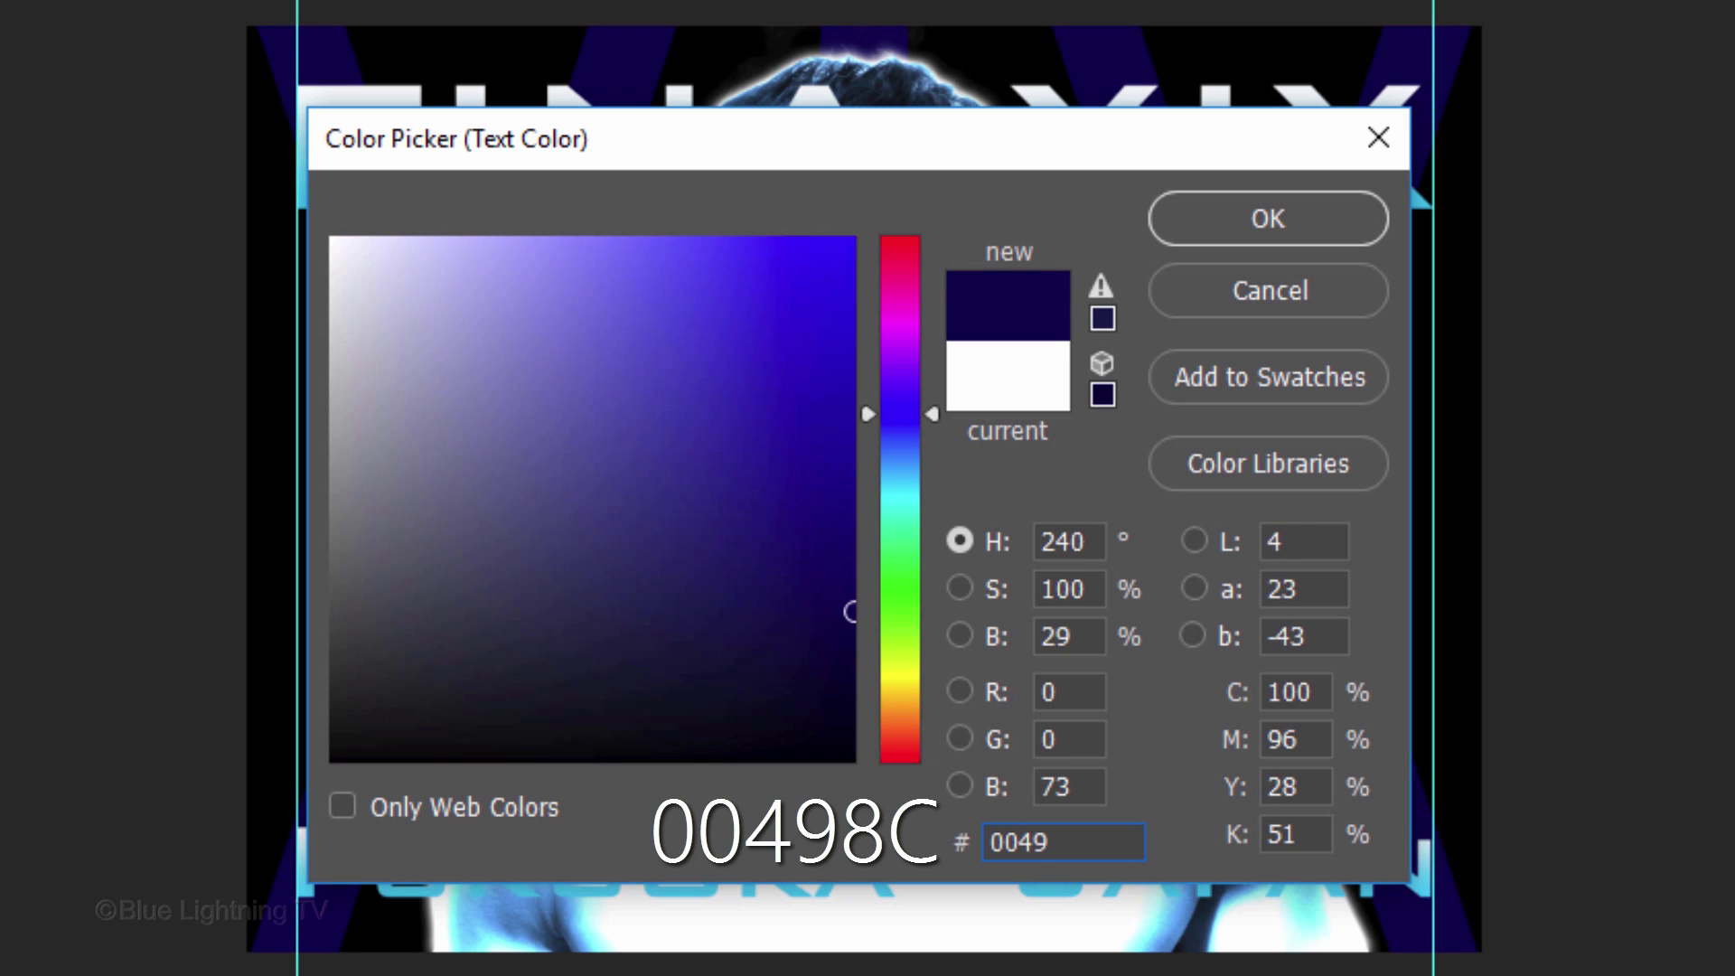
type("8C")
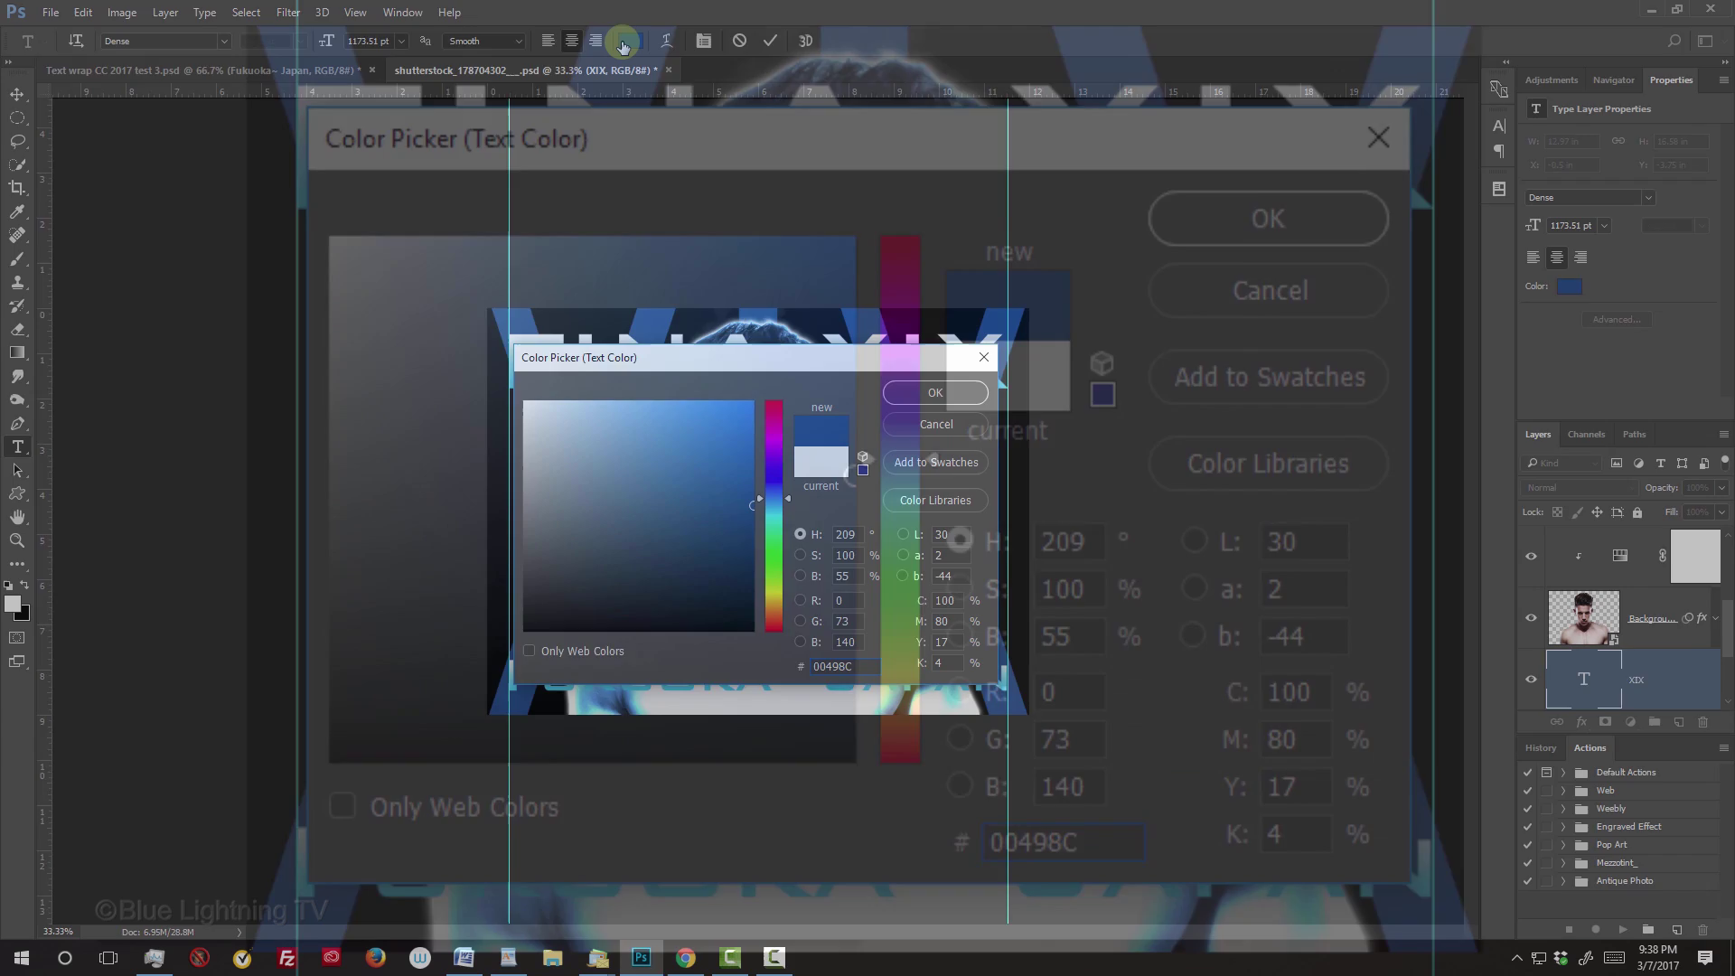
key("Return")
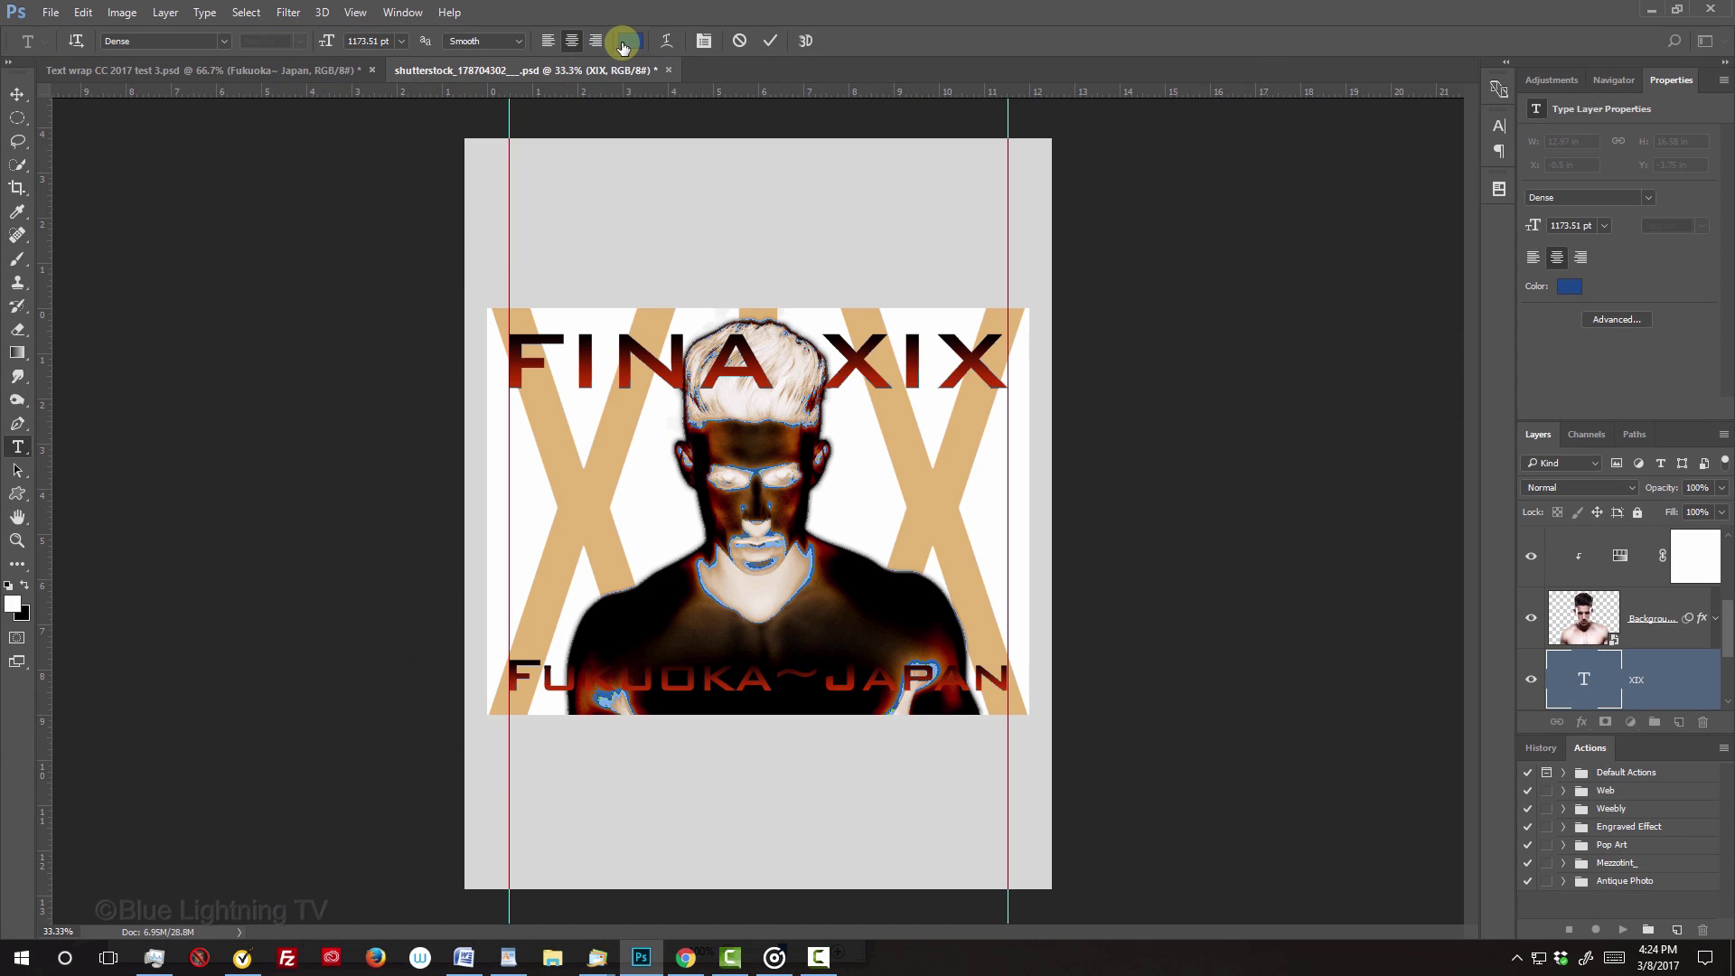
left_click(18, 96)
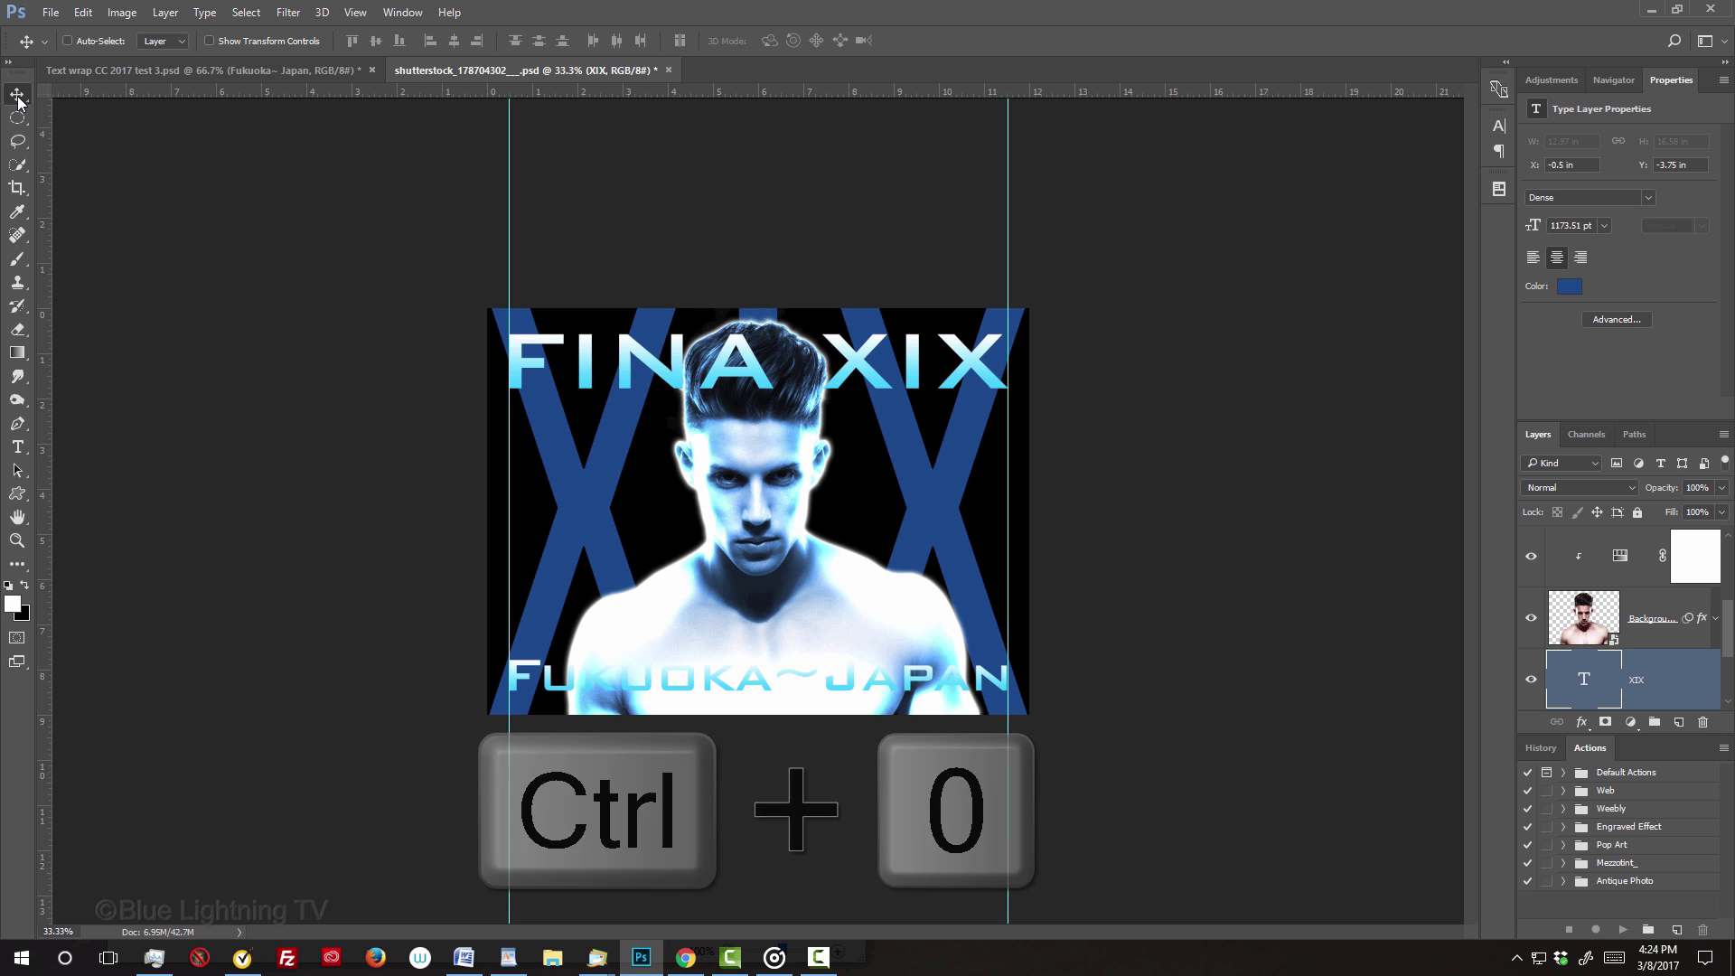
Add a new empty layer directly above the man's clipped Hue/Saturation adjustment and make black the foreground color
key("ctrl+0")
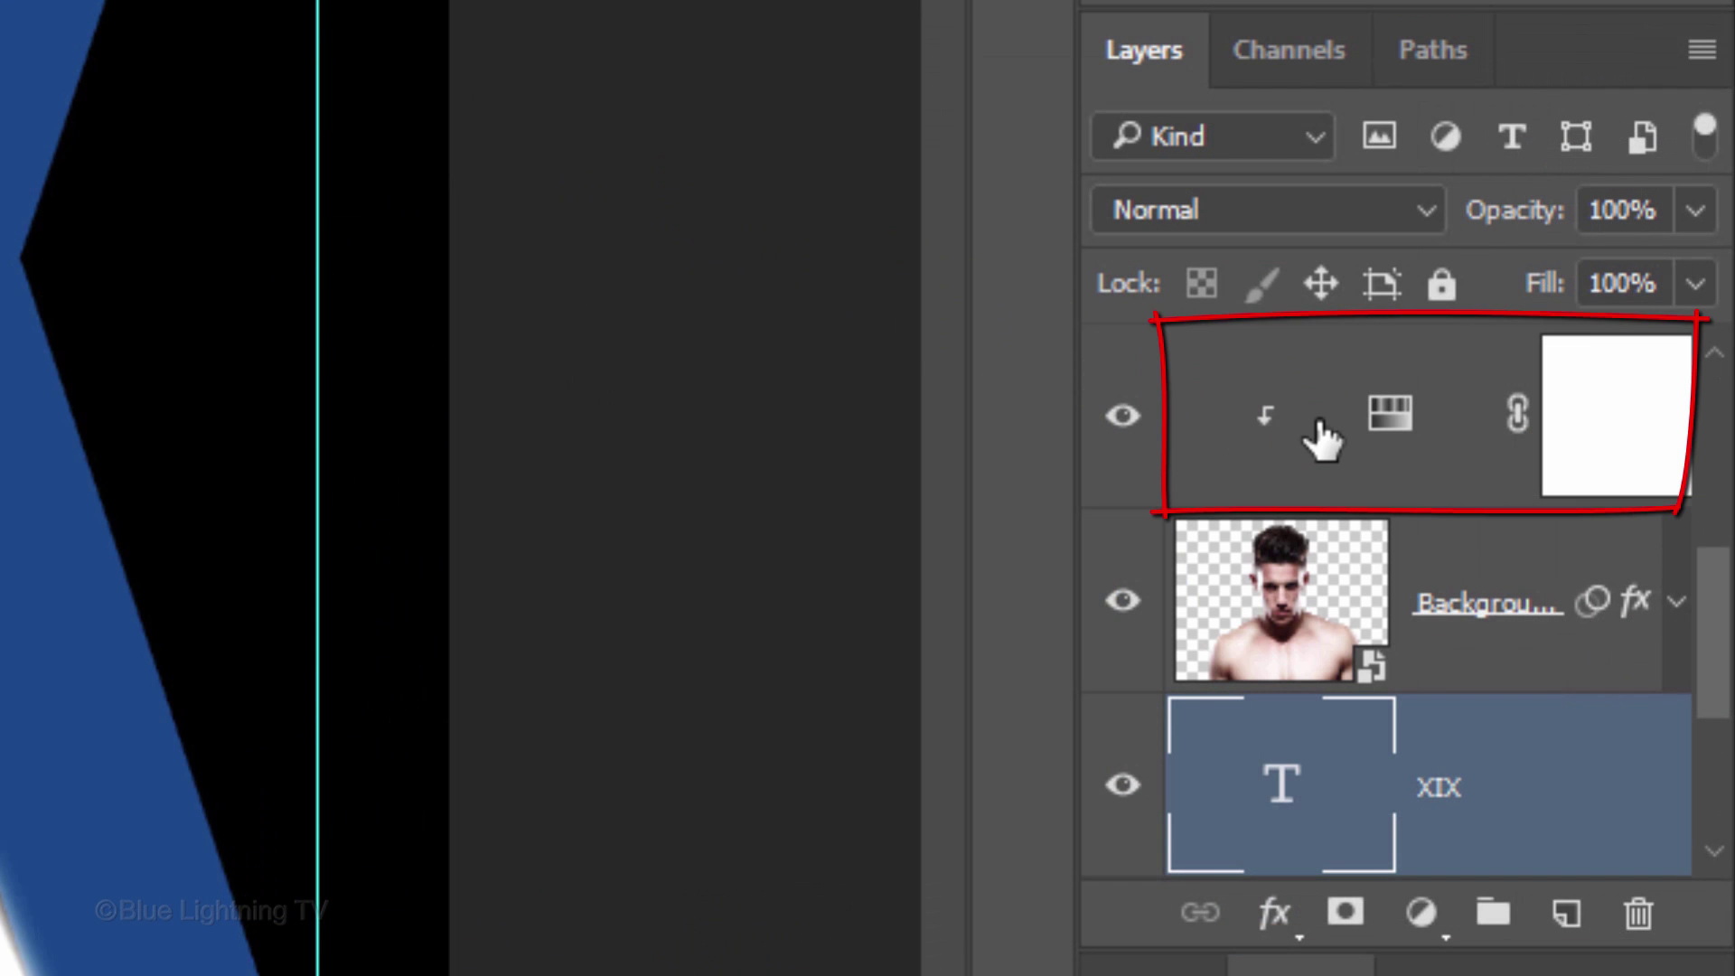
left_click(1321, 440)
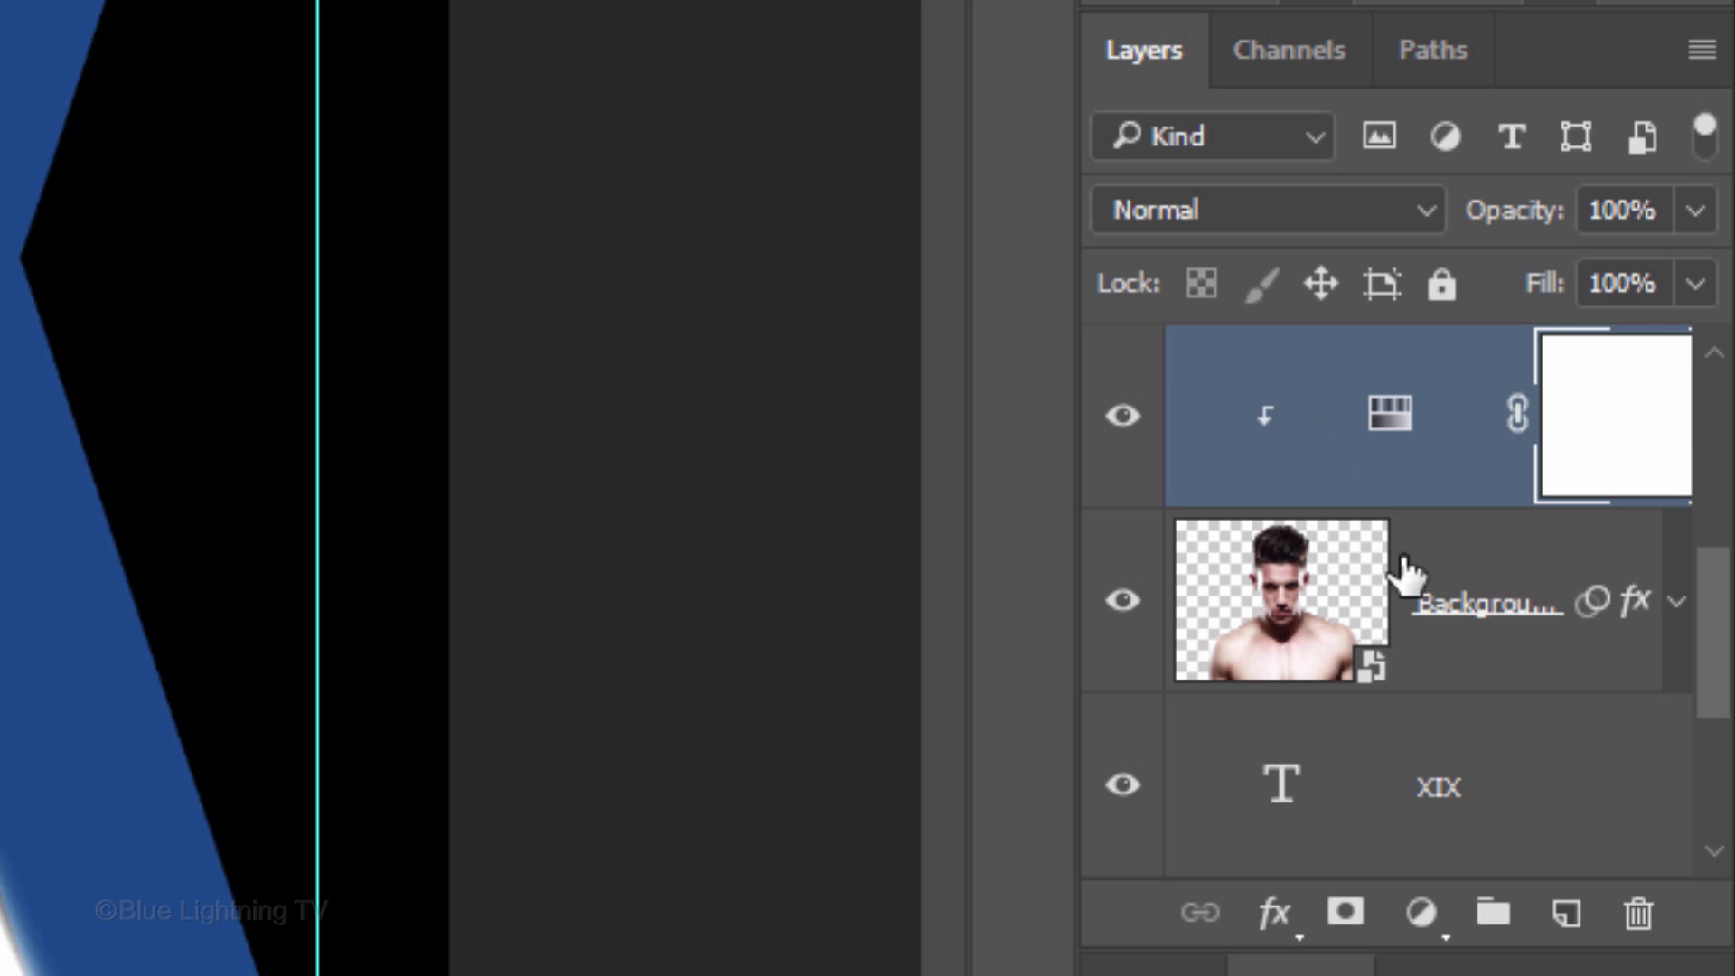
left_click(1563, 917)
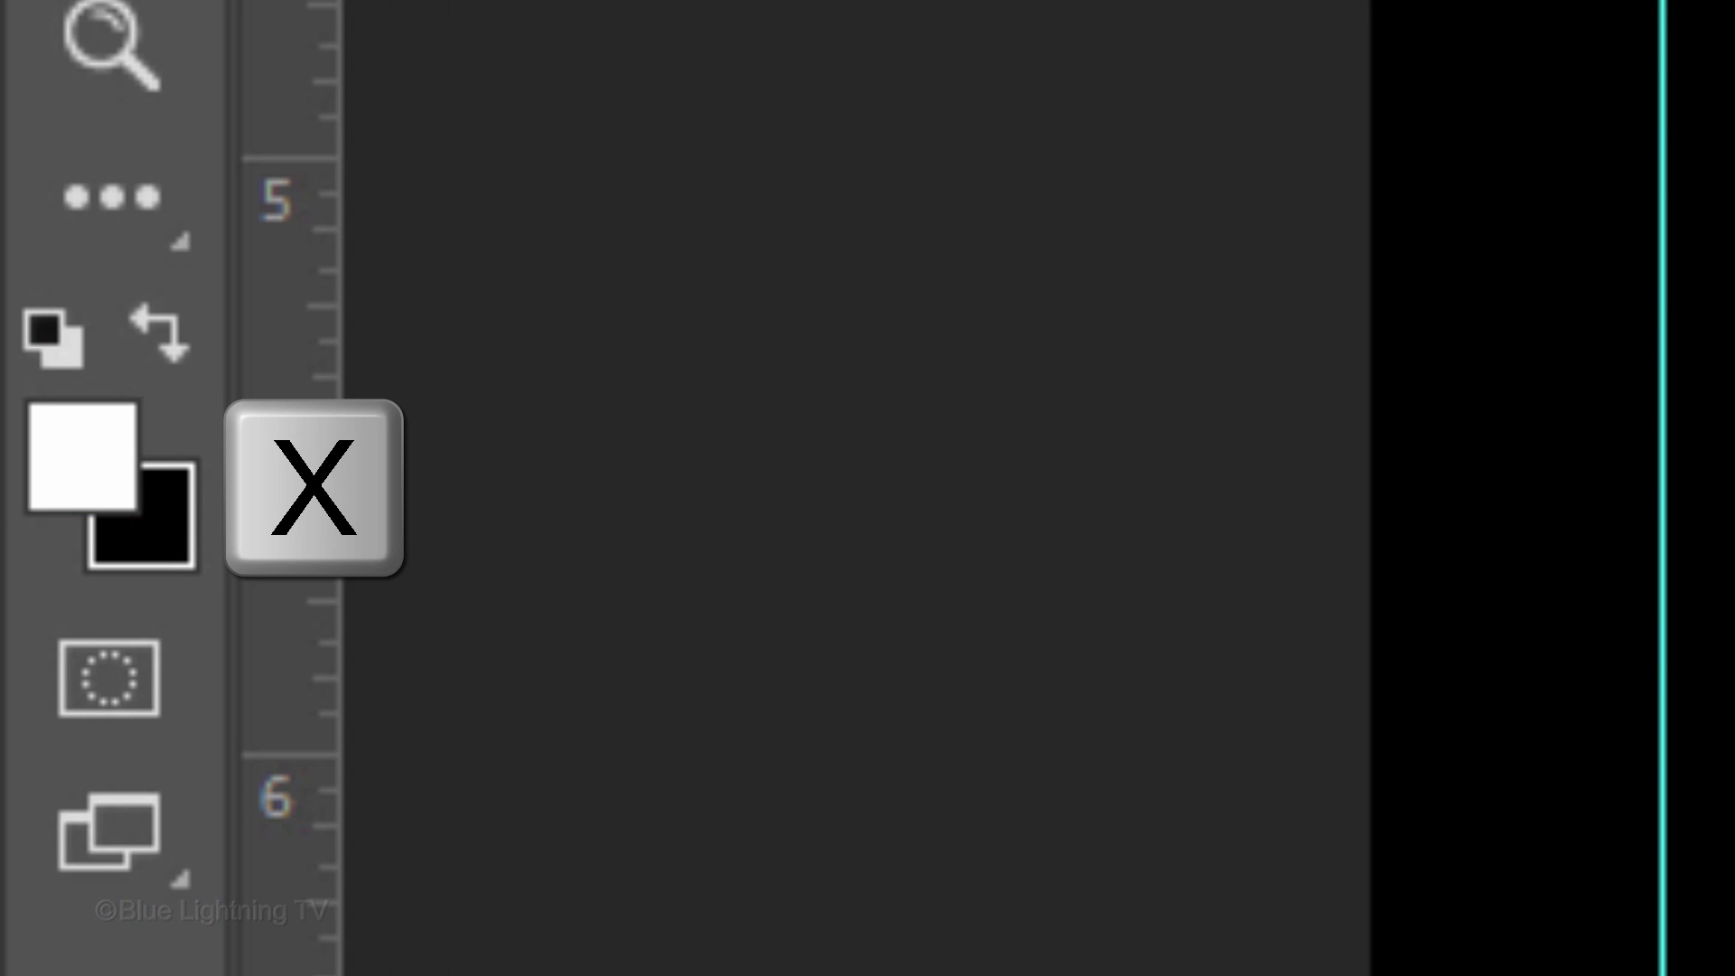
key("x")
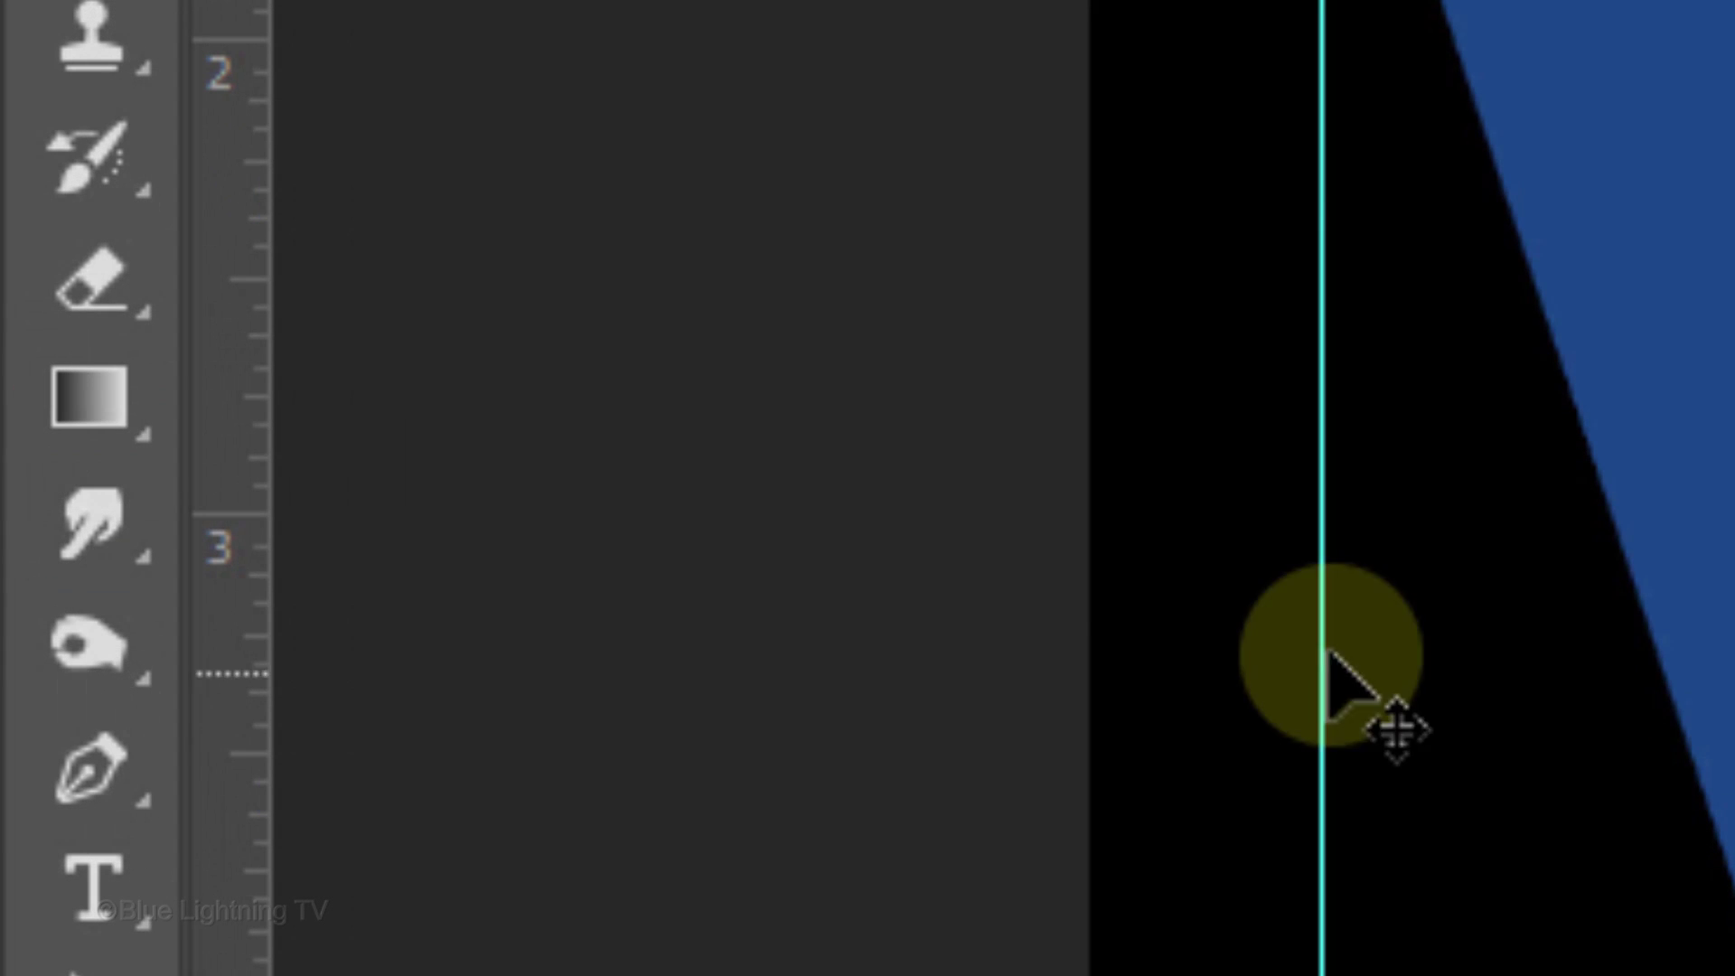
Set up the Gradient tool as a linear gradient with the Foreground to Transparent preset
left_click(83, 398)
right_click(79, 387)
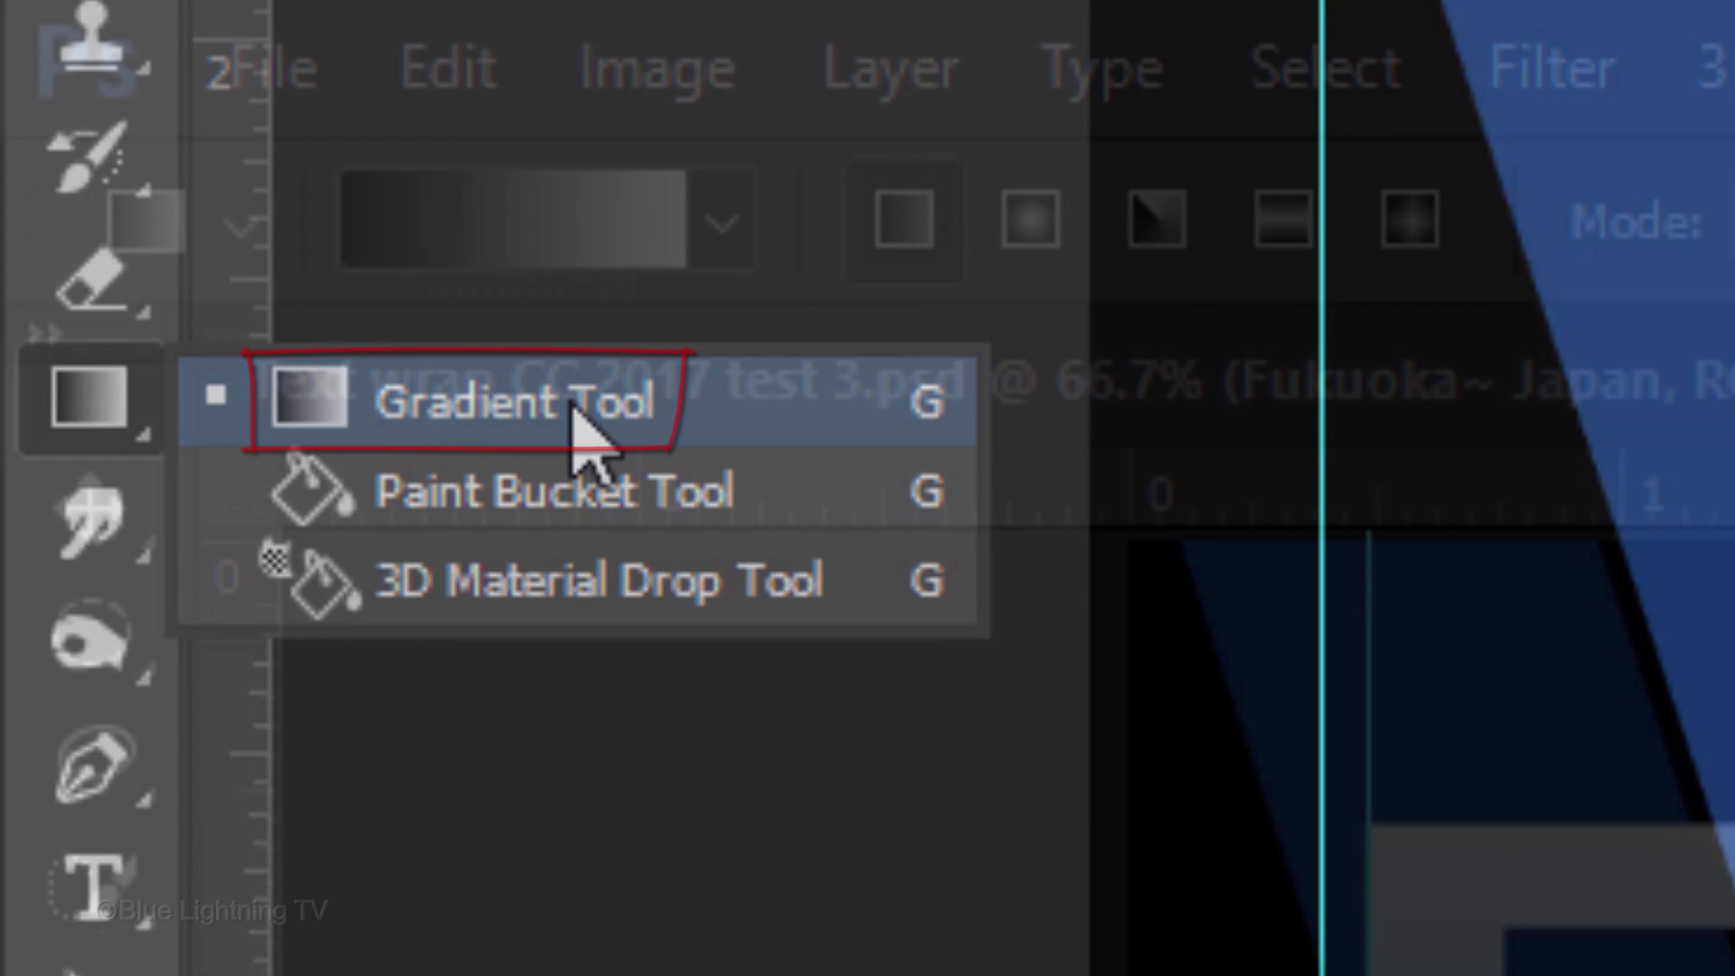
left_click(578, 425)
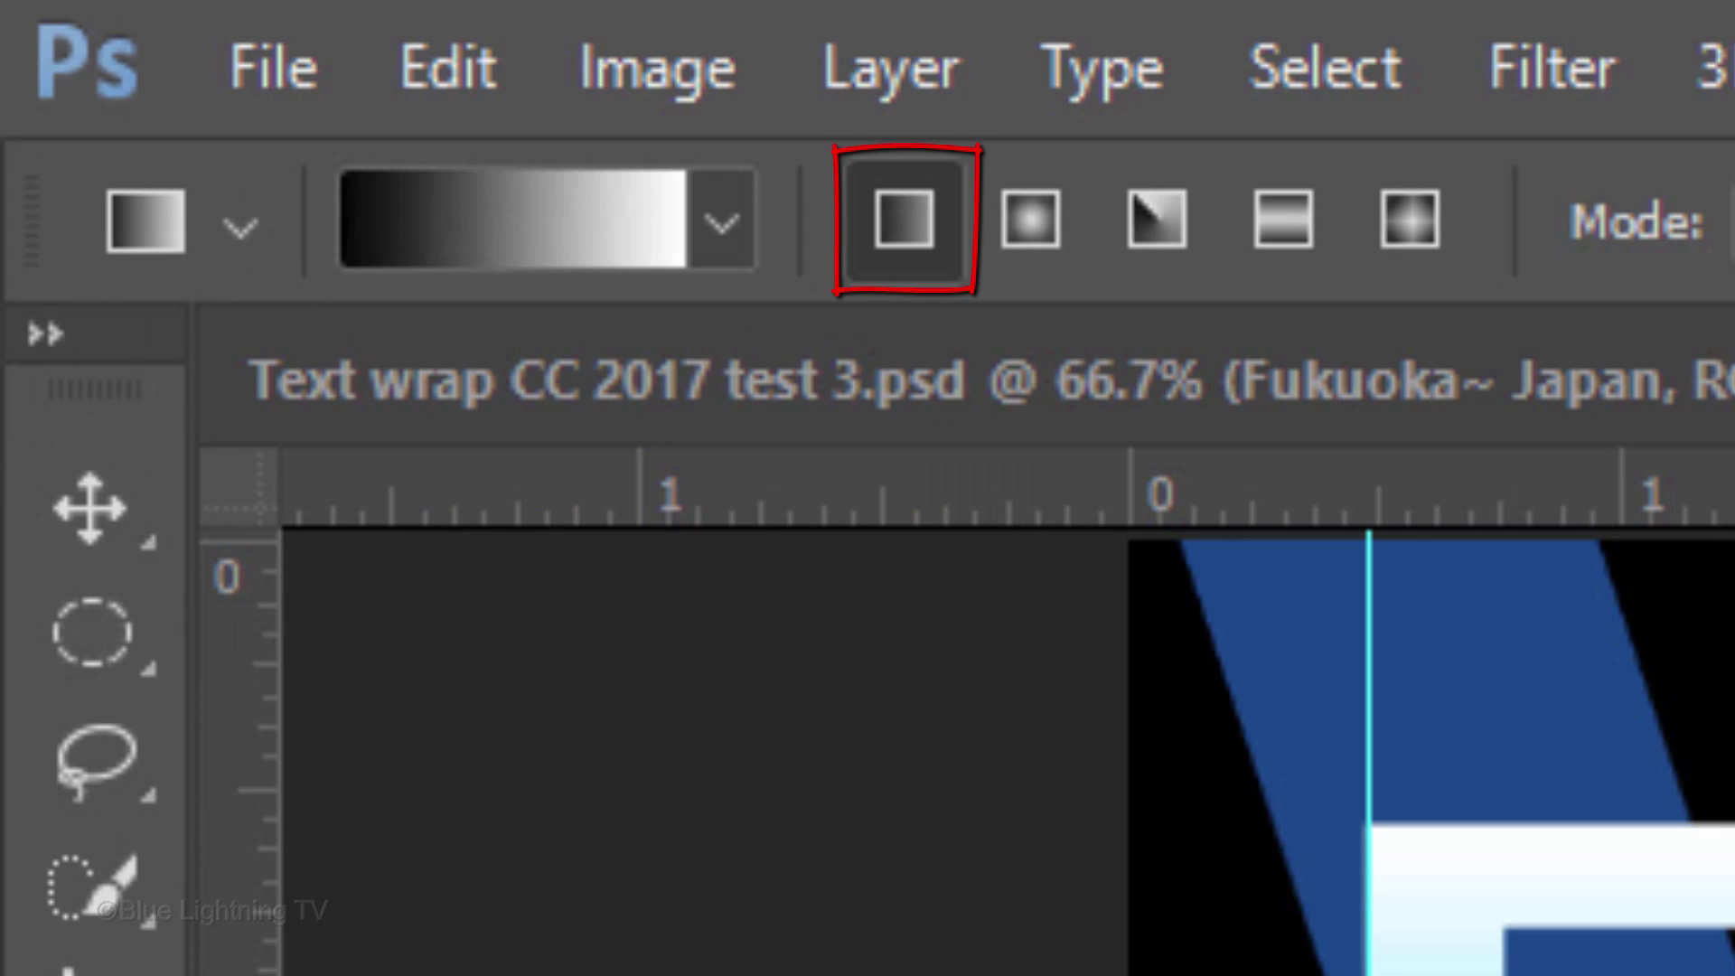
left_click(574, 233)
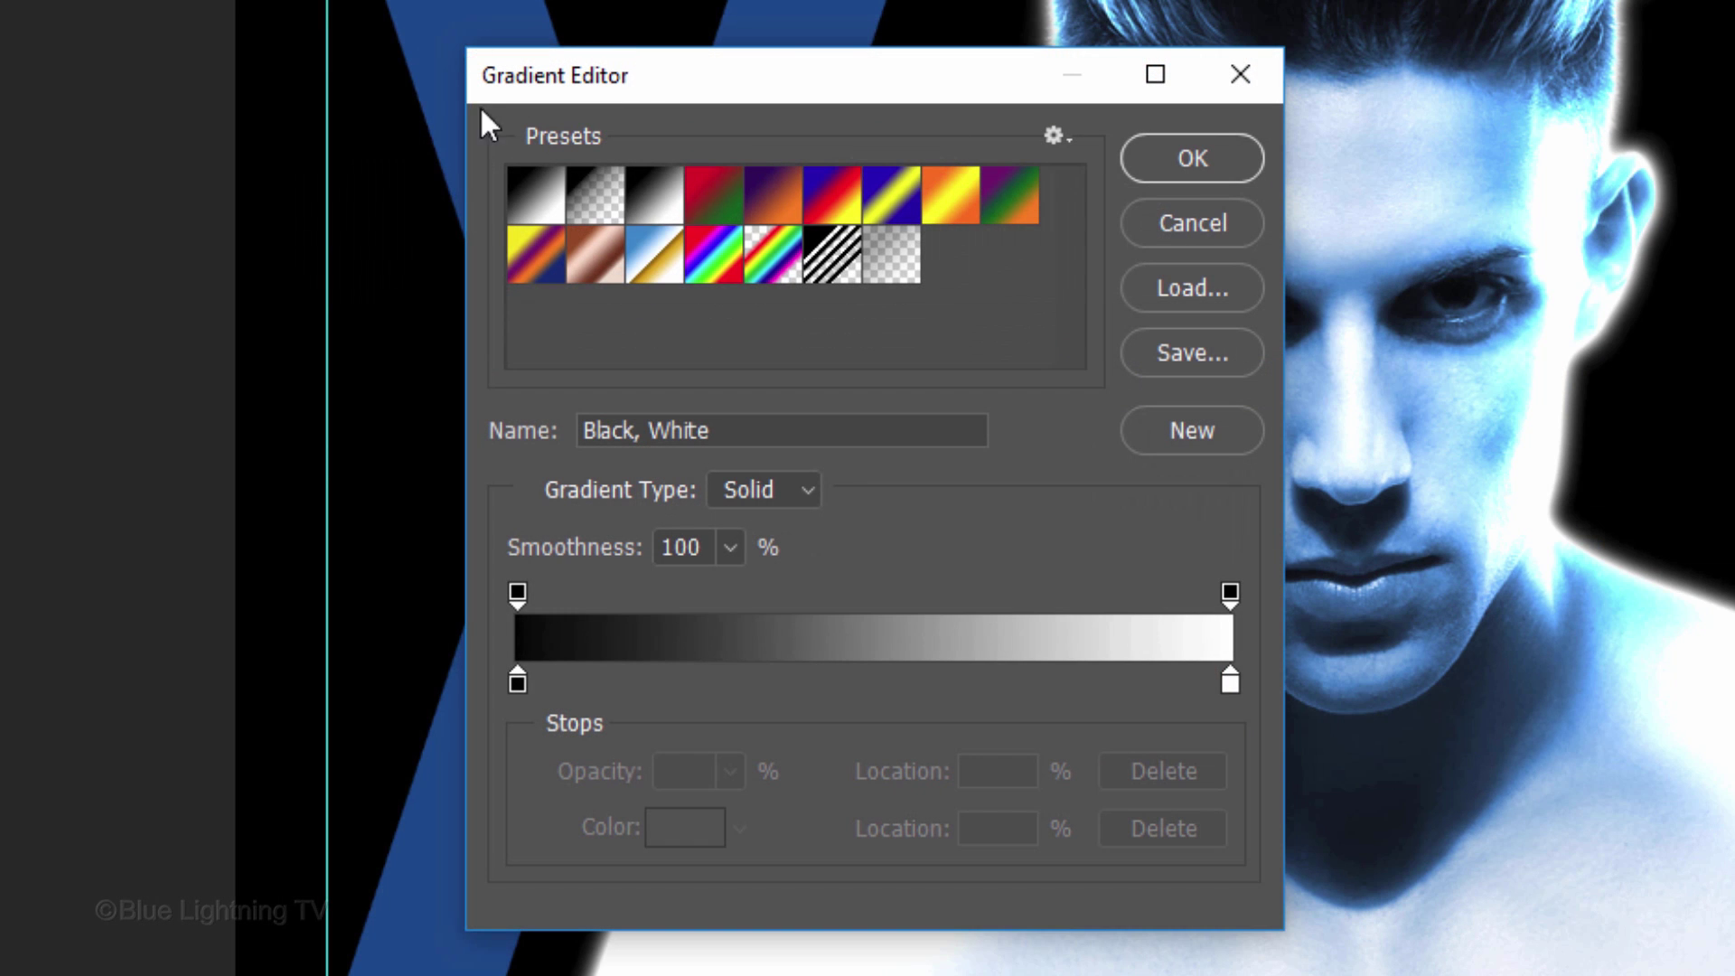
left_click(596, 194)
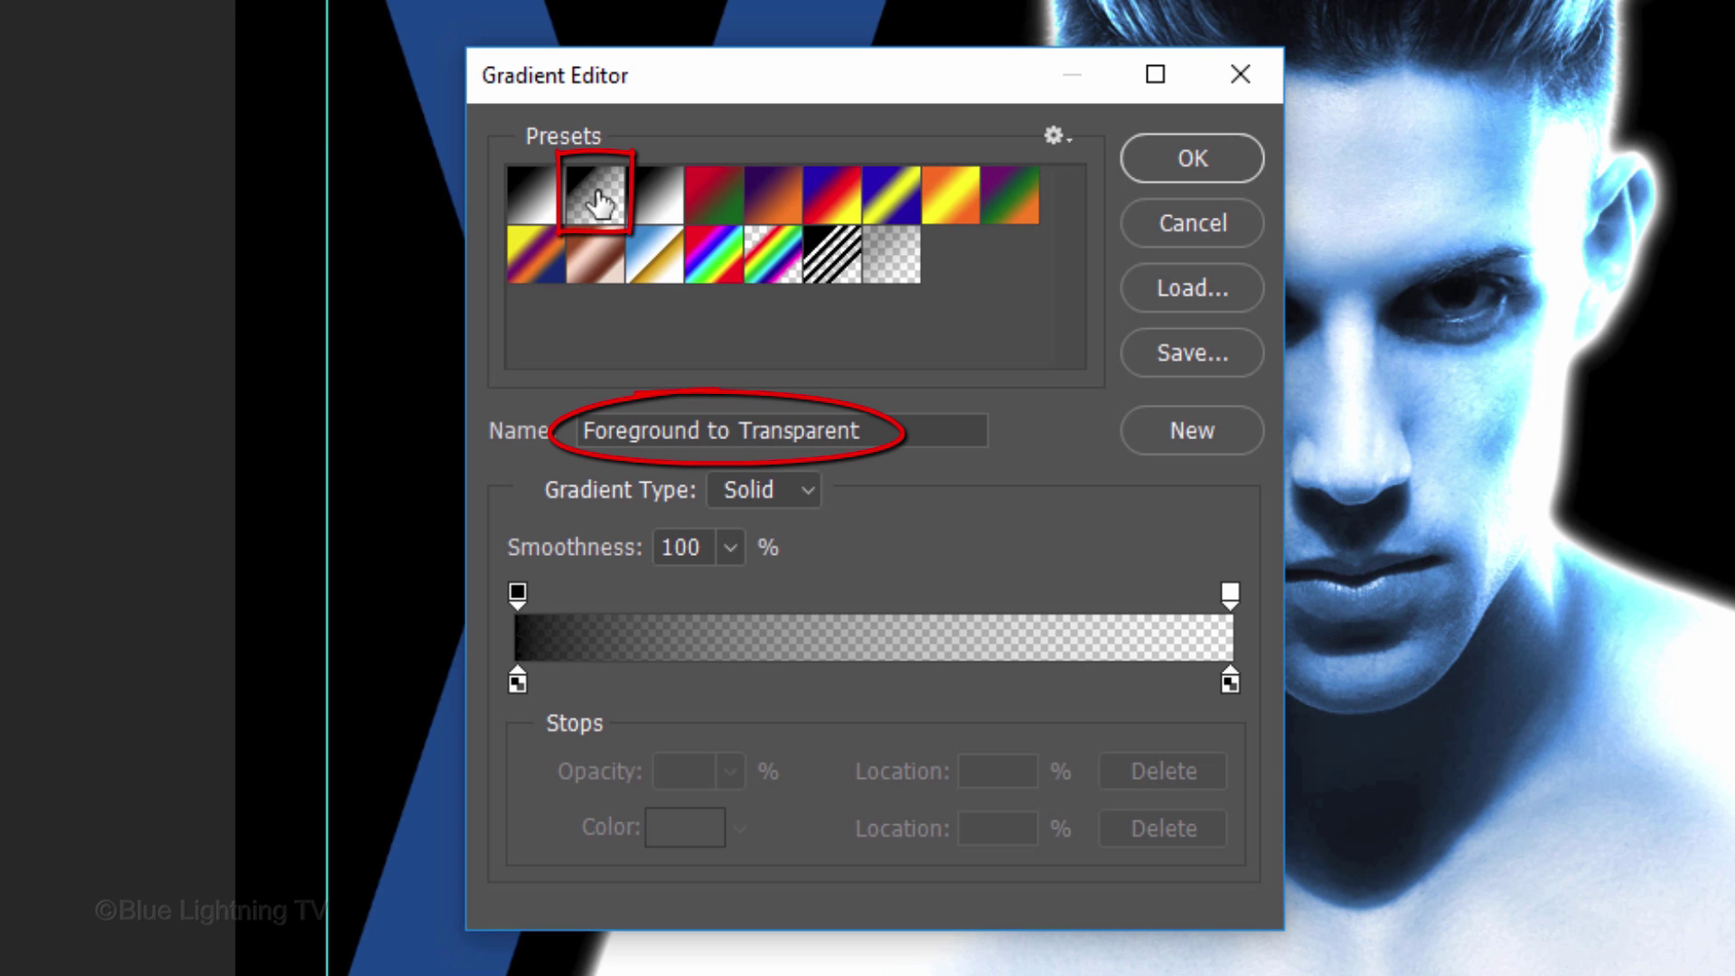
left_click(1195, 163)
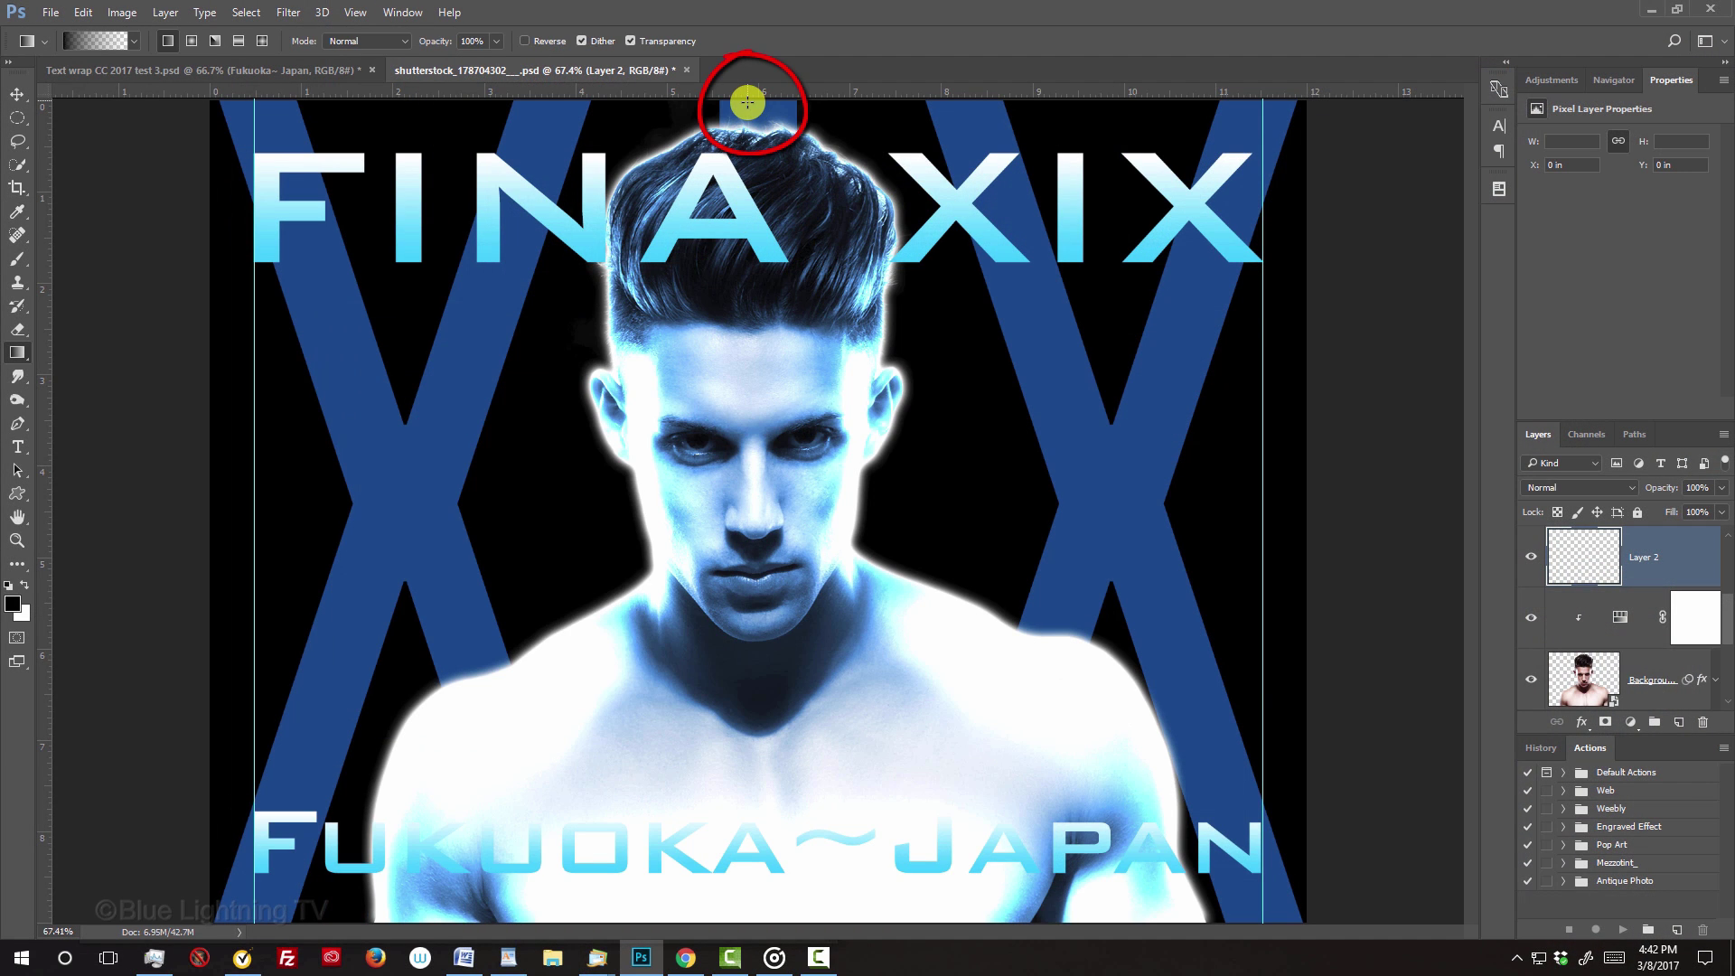
Fade the poster to black with straight vertical gradients, from the top edge past FINA XIX and from the bottom edge past Fukuoka~Japan
key("shift")
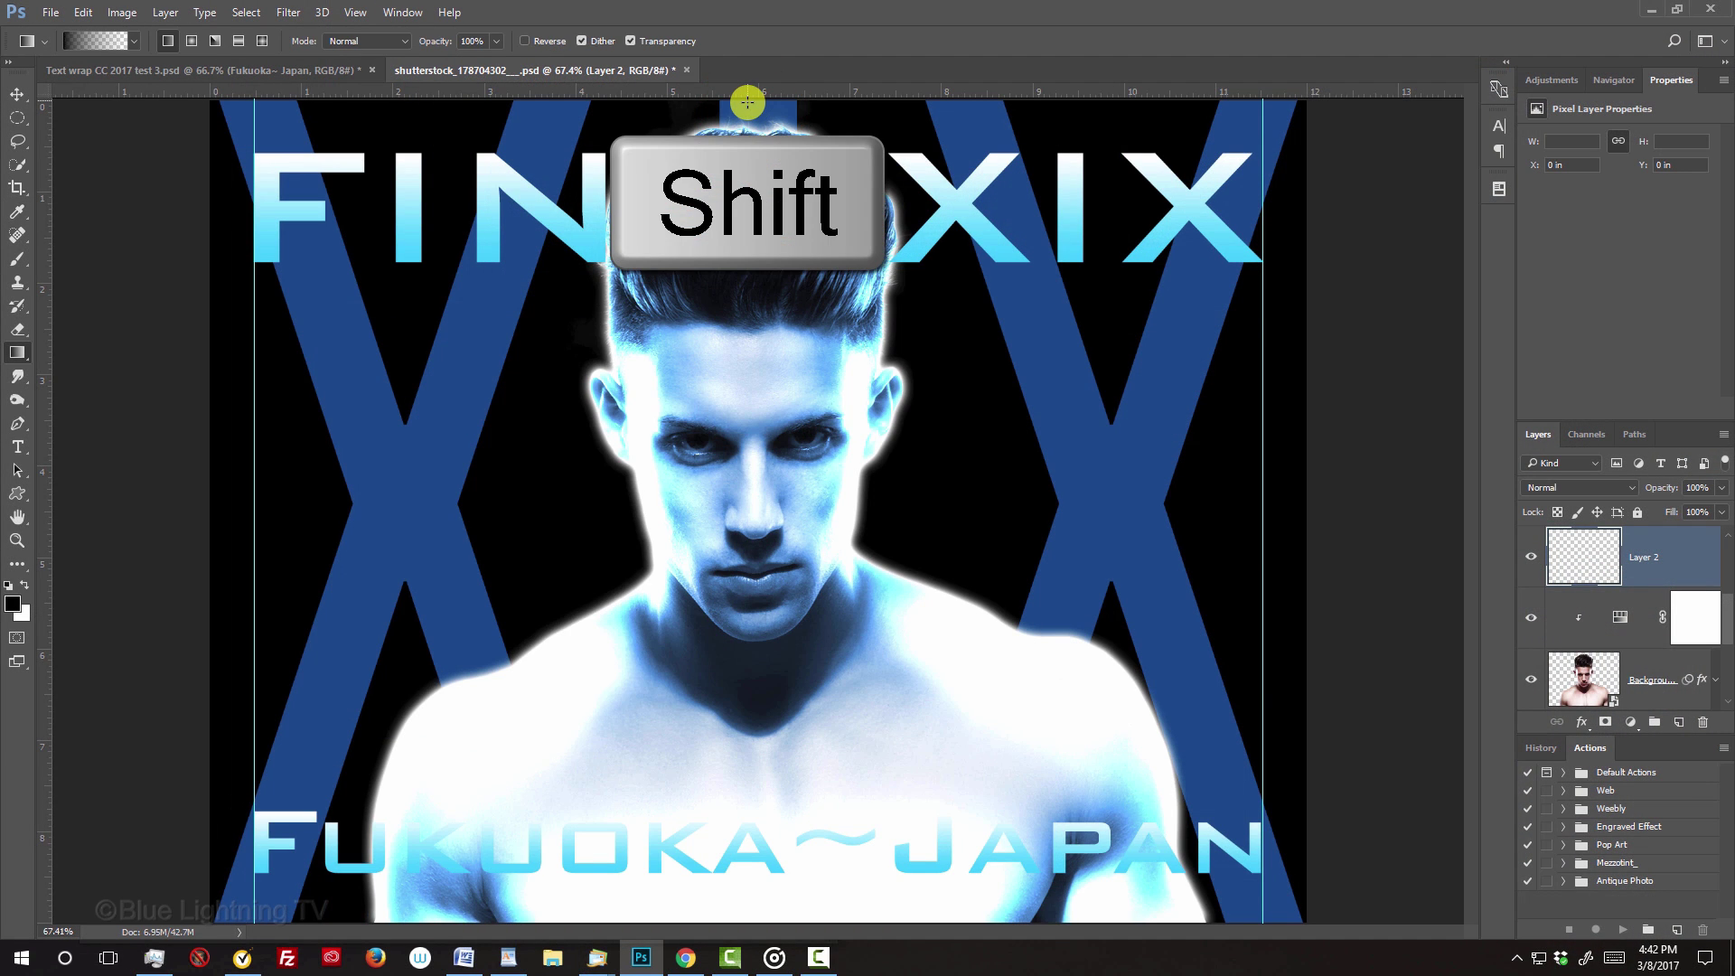
left_click_drag(748, 102, 743, 316)
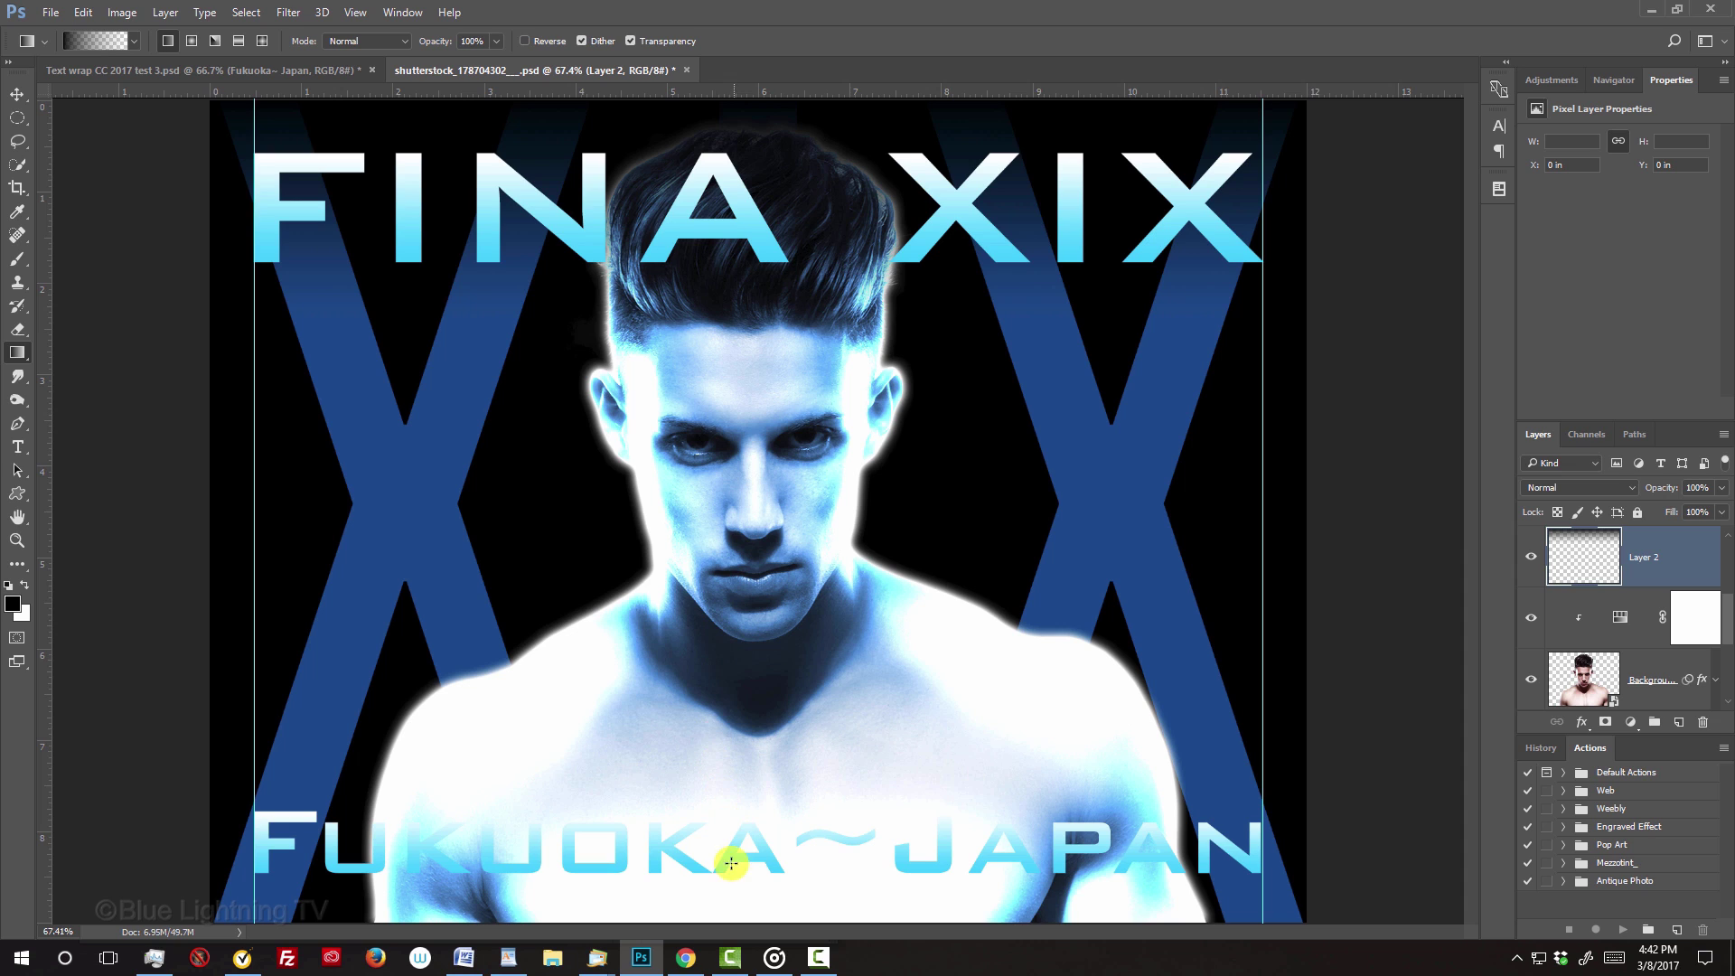
key("shift")
left_click_drag(744, 922, 767, 752)
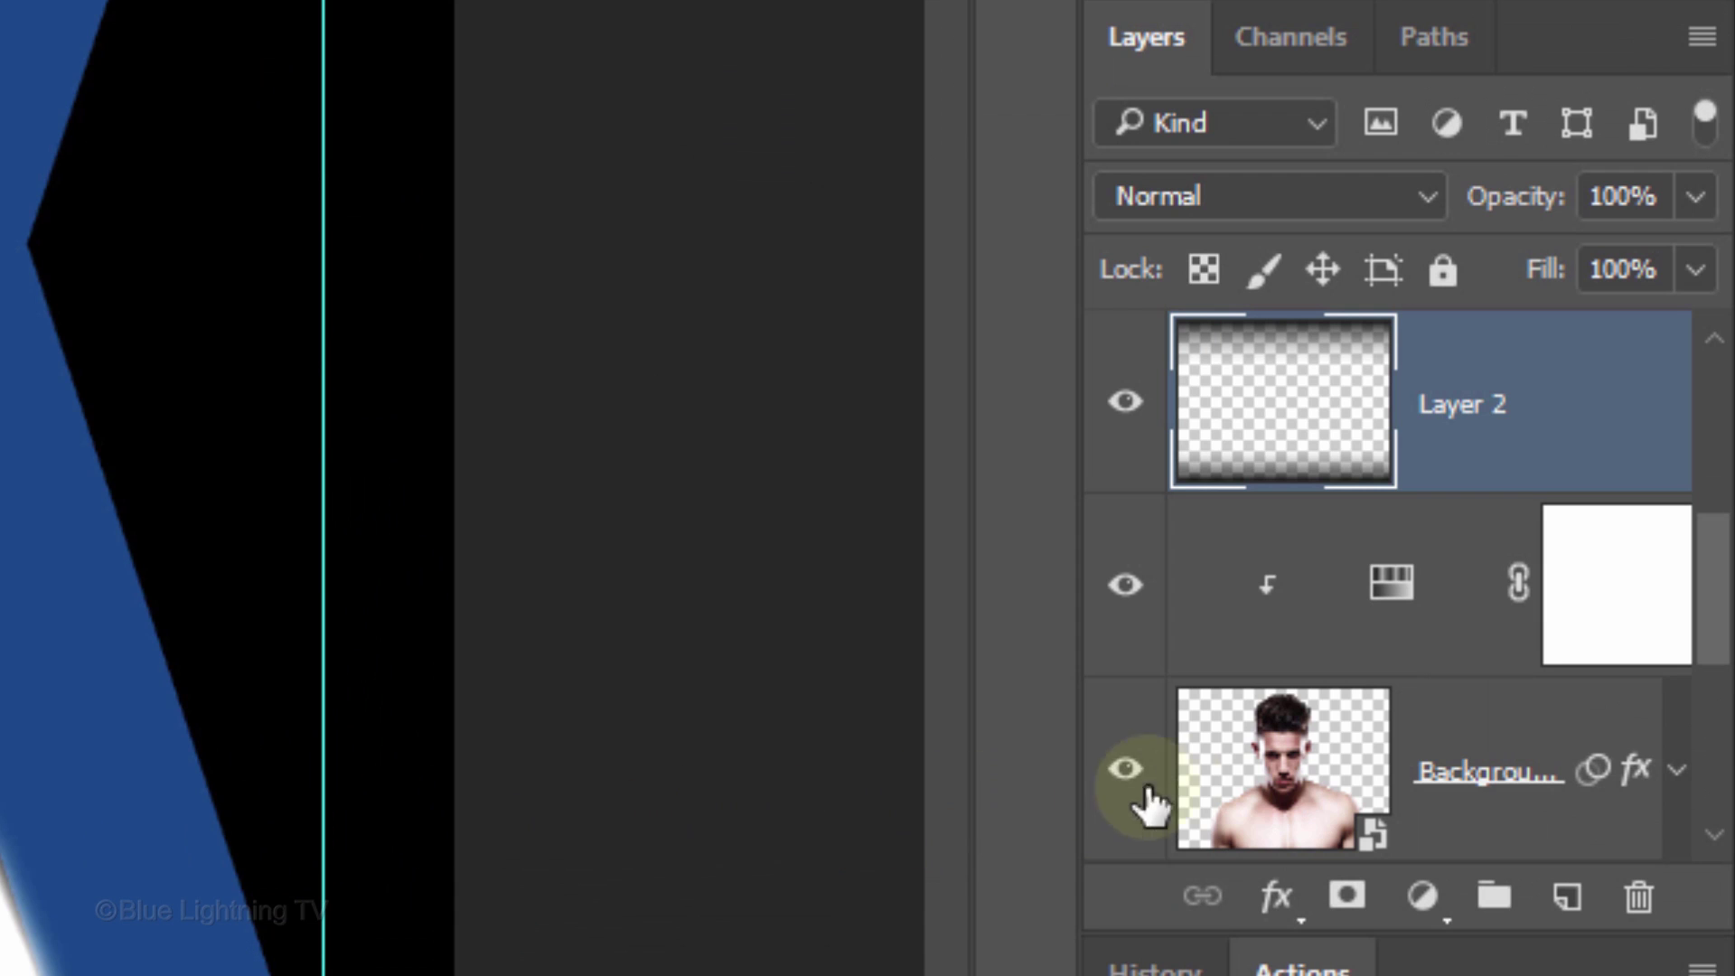
Load the man's silhouette from his smart object layer as a selection and expand it by 20 pixels
key("ctrl")
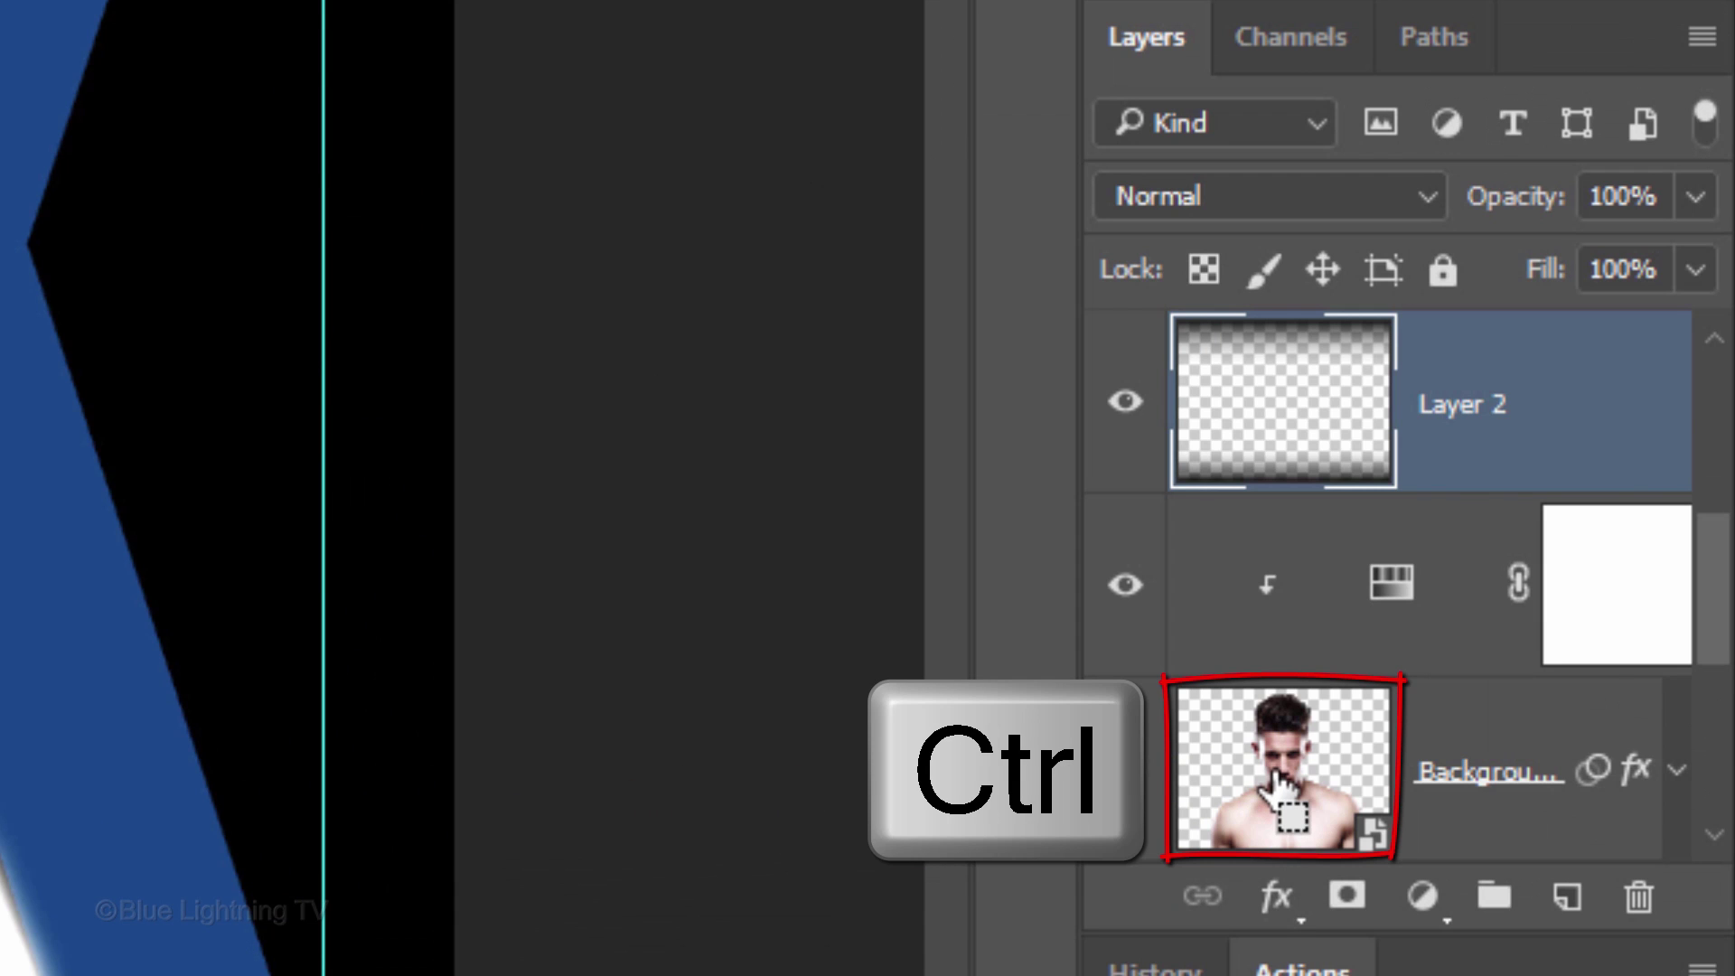
left_click(1278, 790, "ctrl")
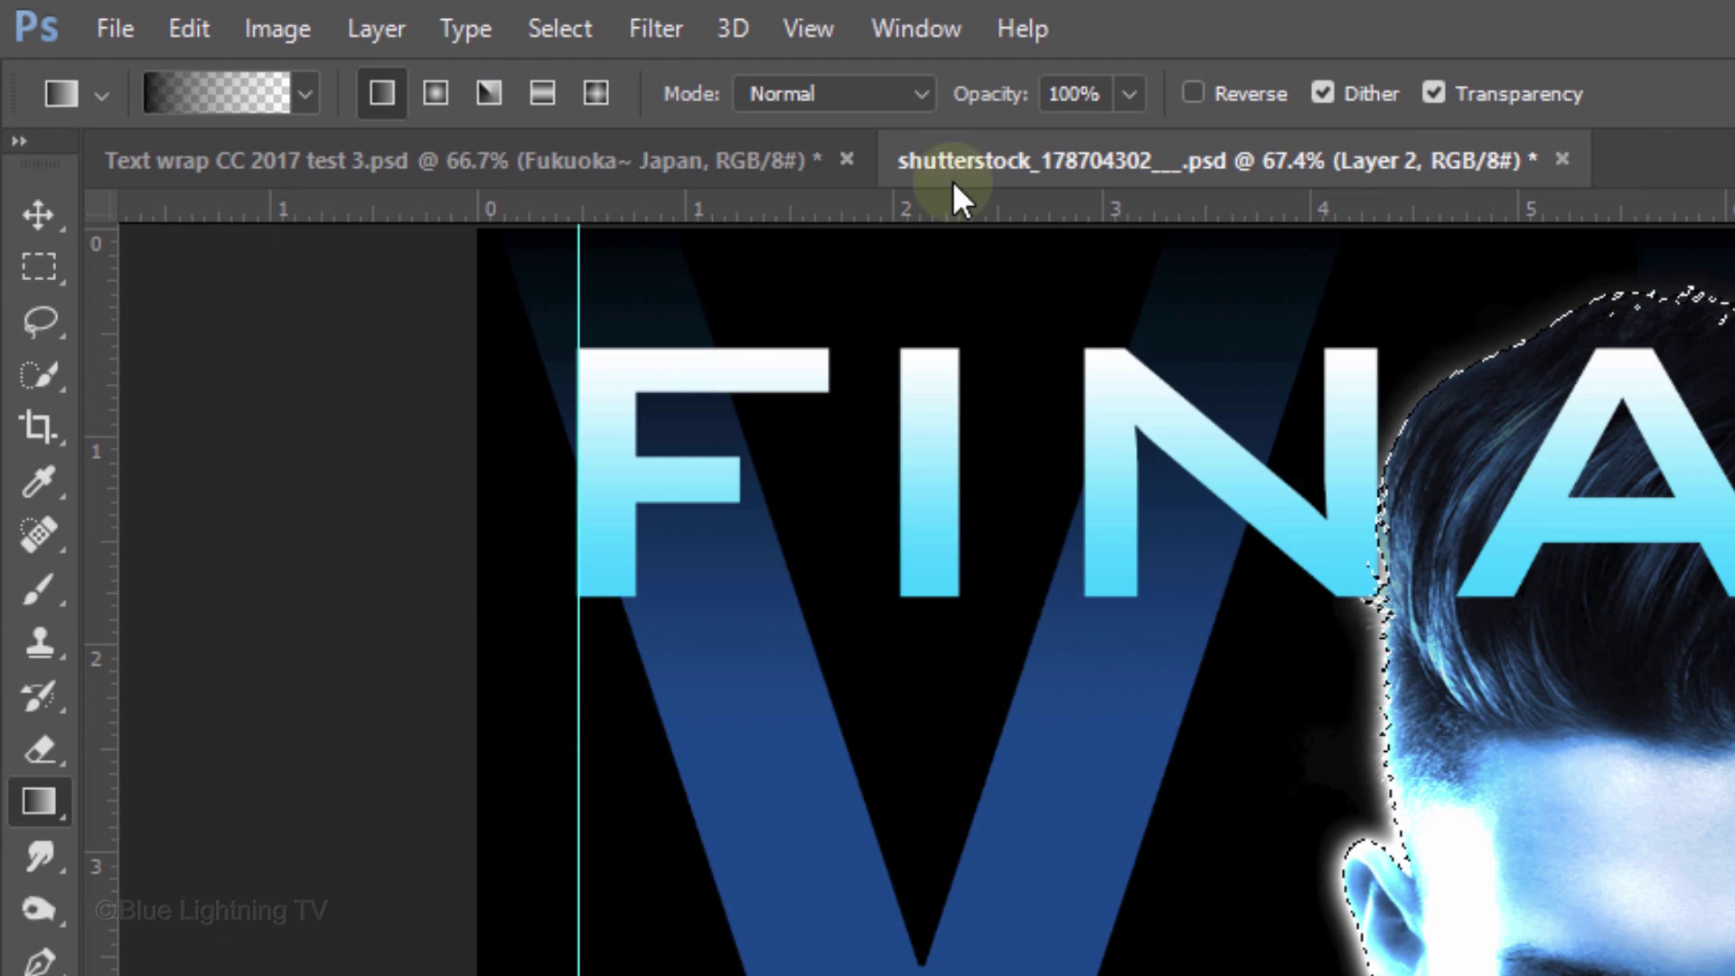
left_click(570, 33)
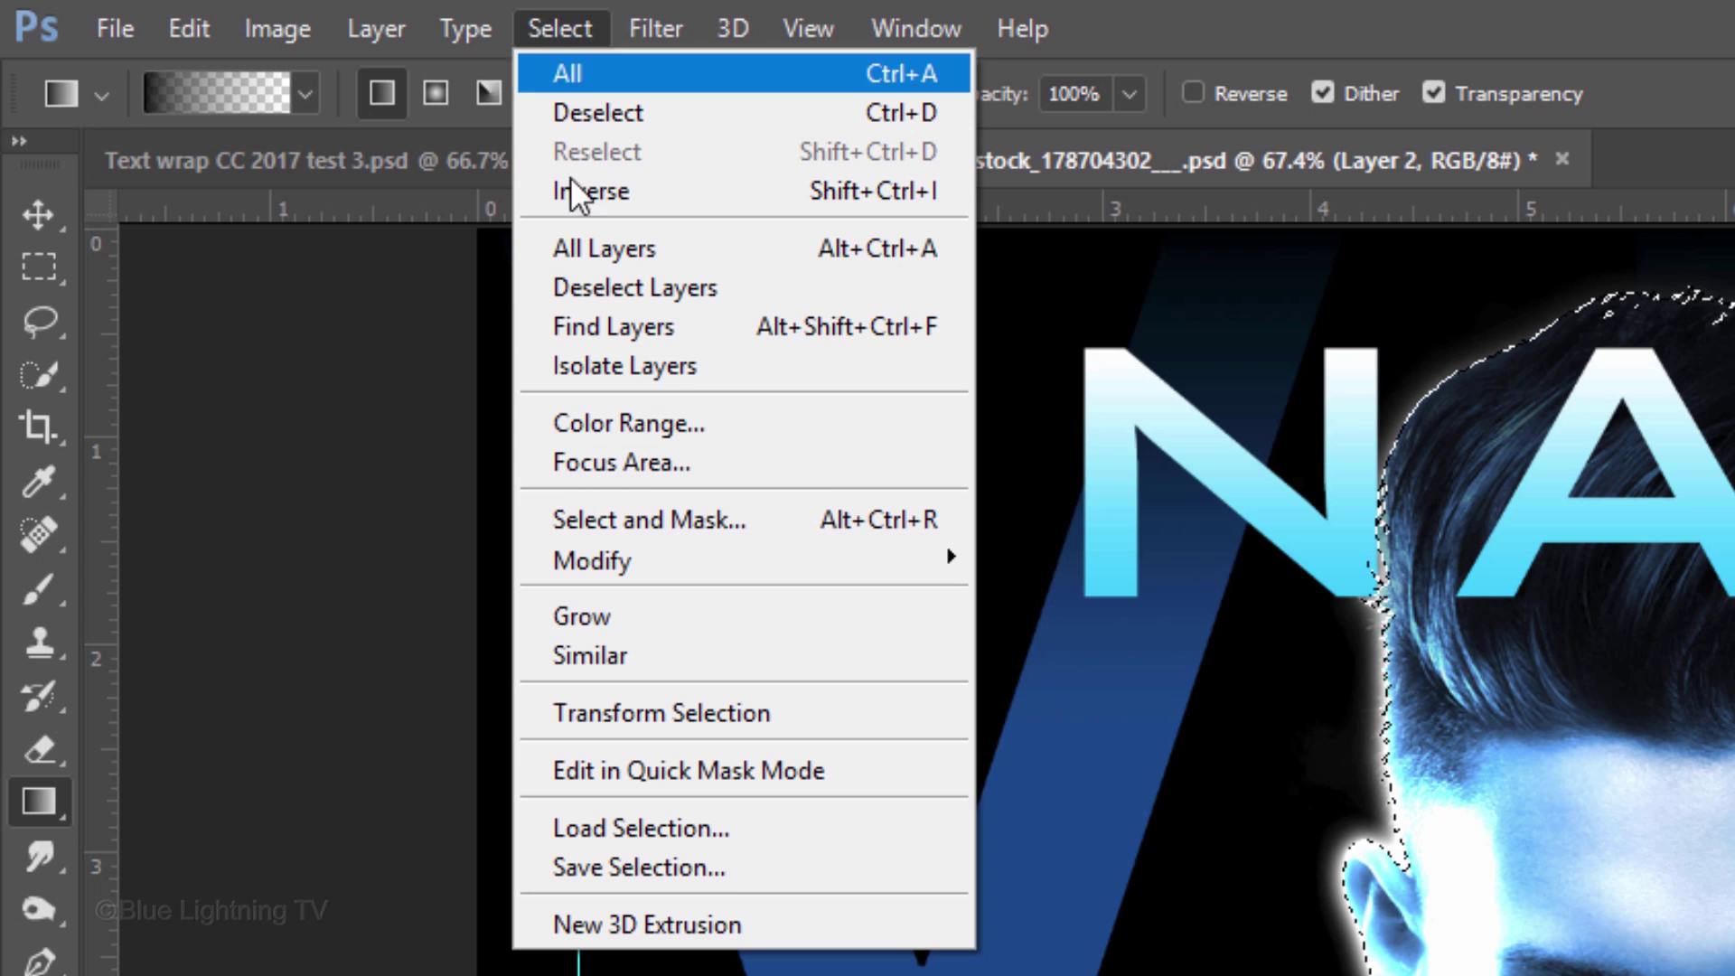
mouse_move(596, 548)
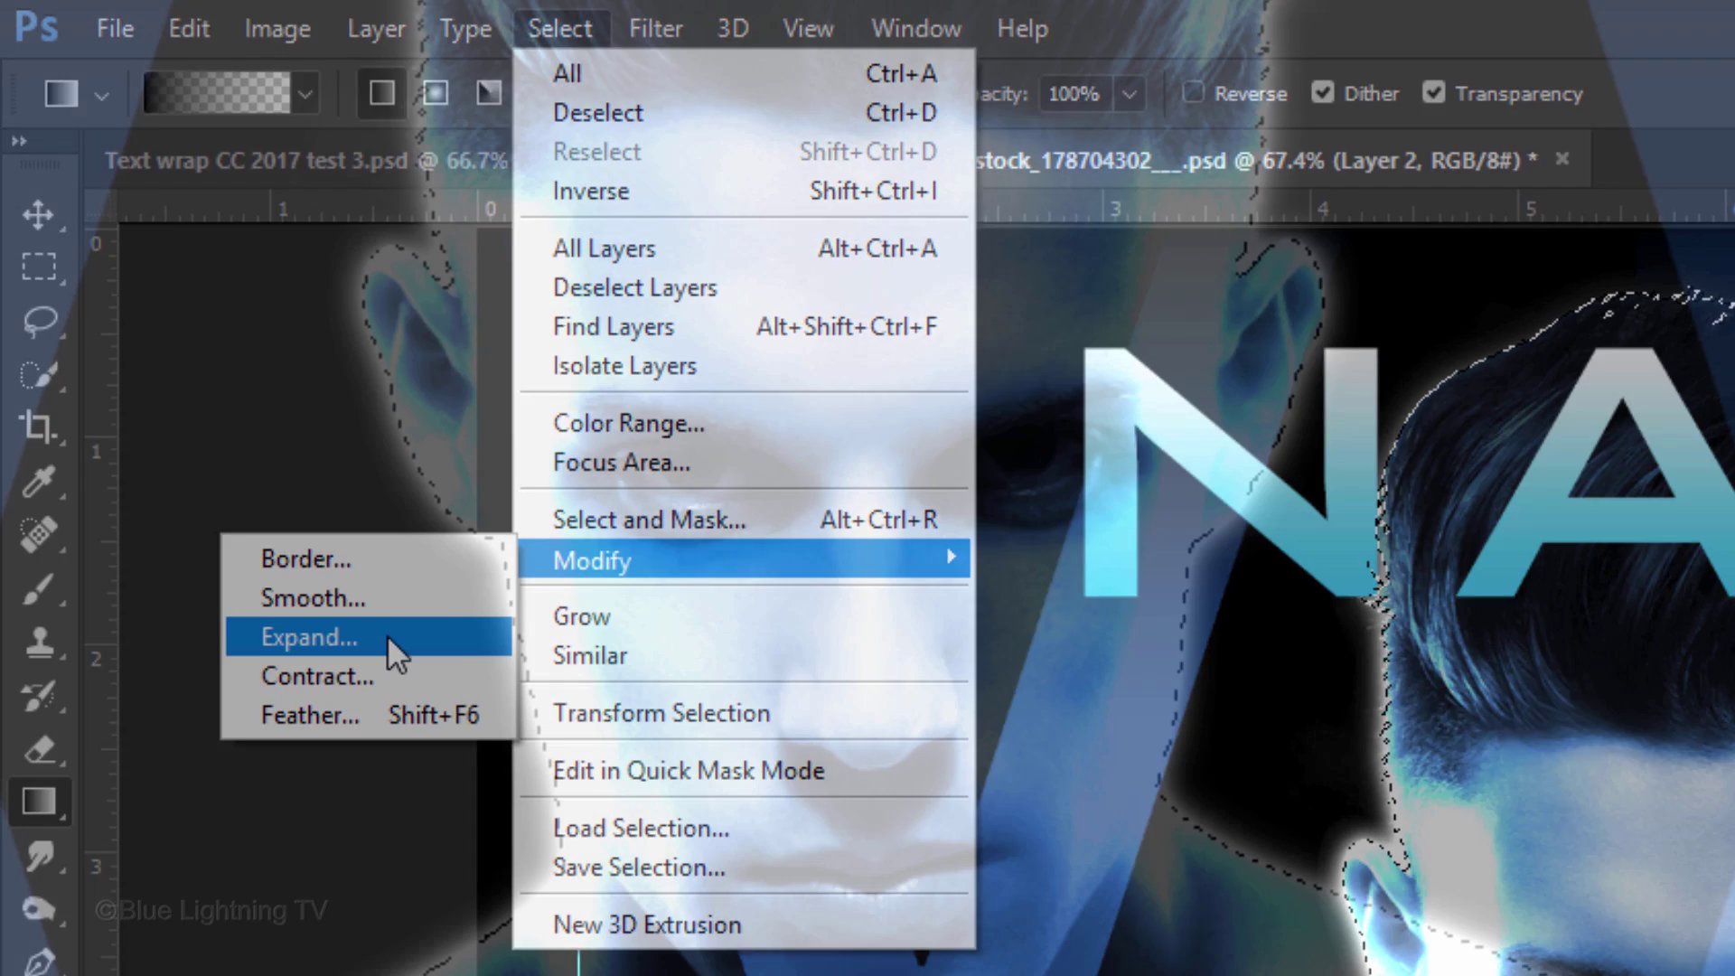
left_click(387, 635)
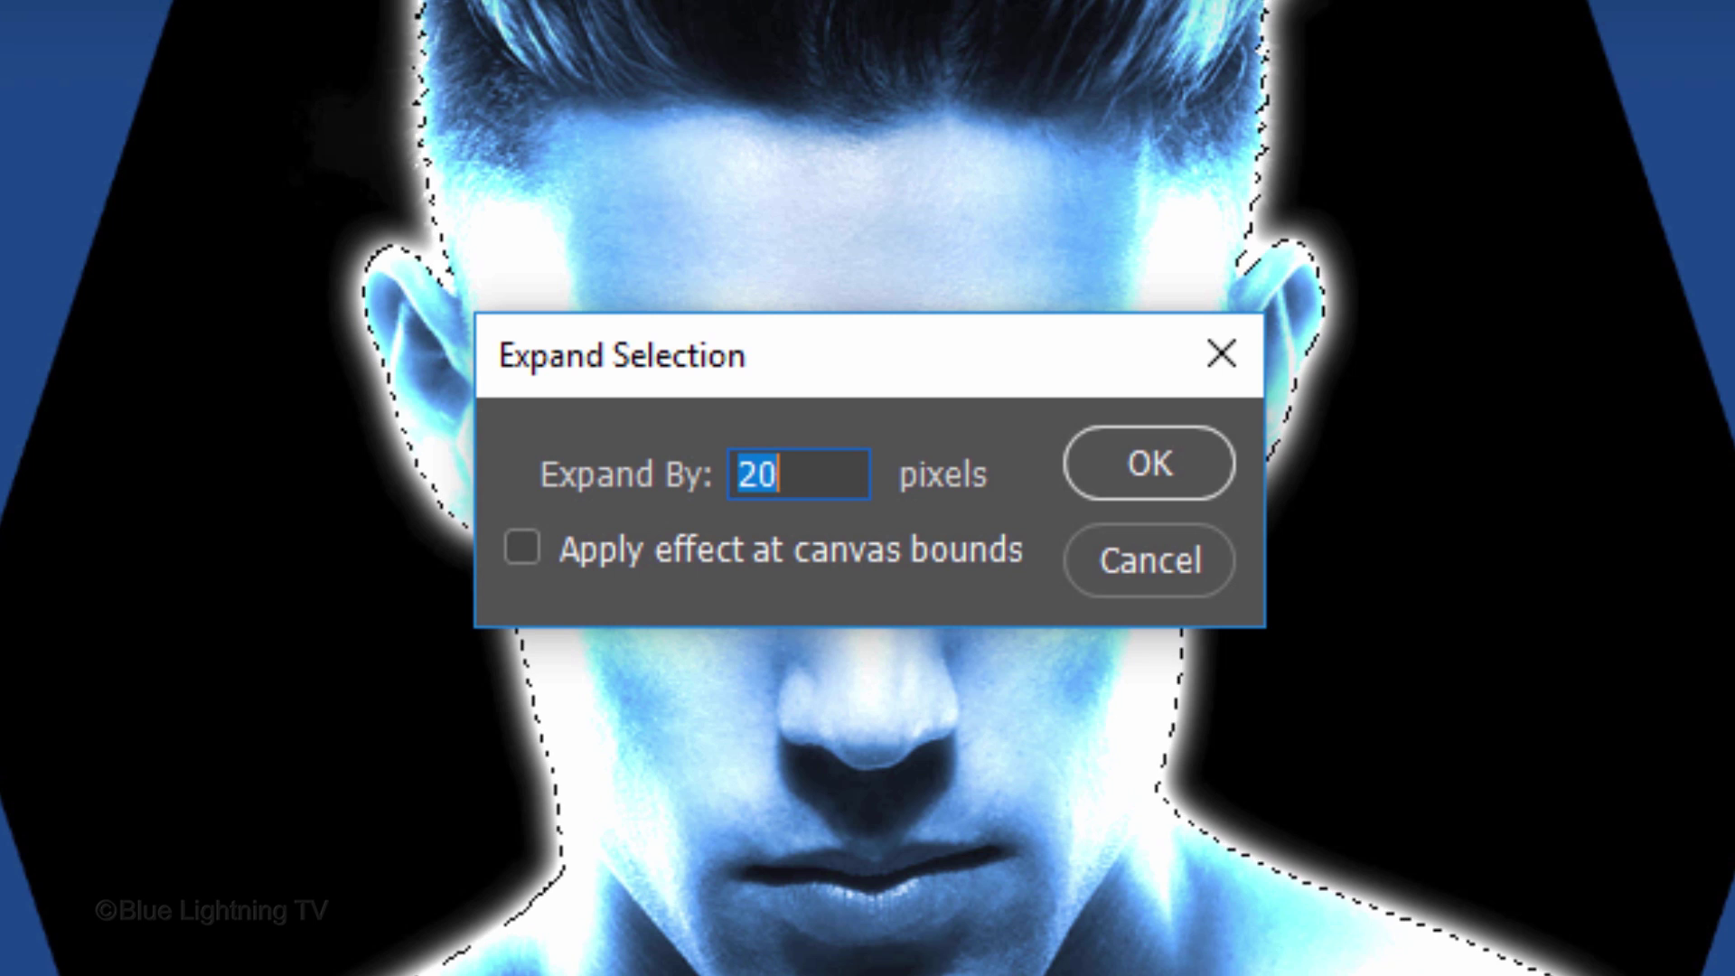
key("Return")
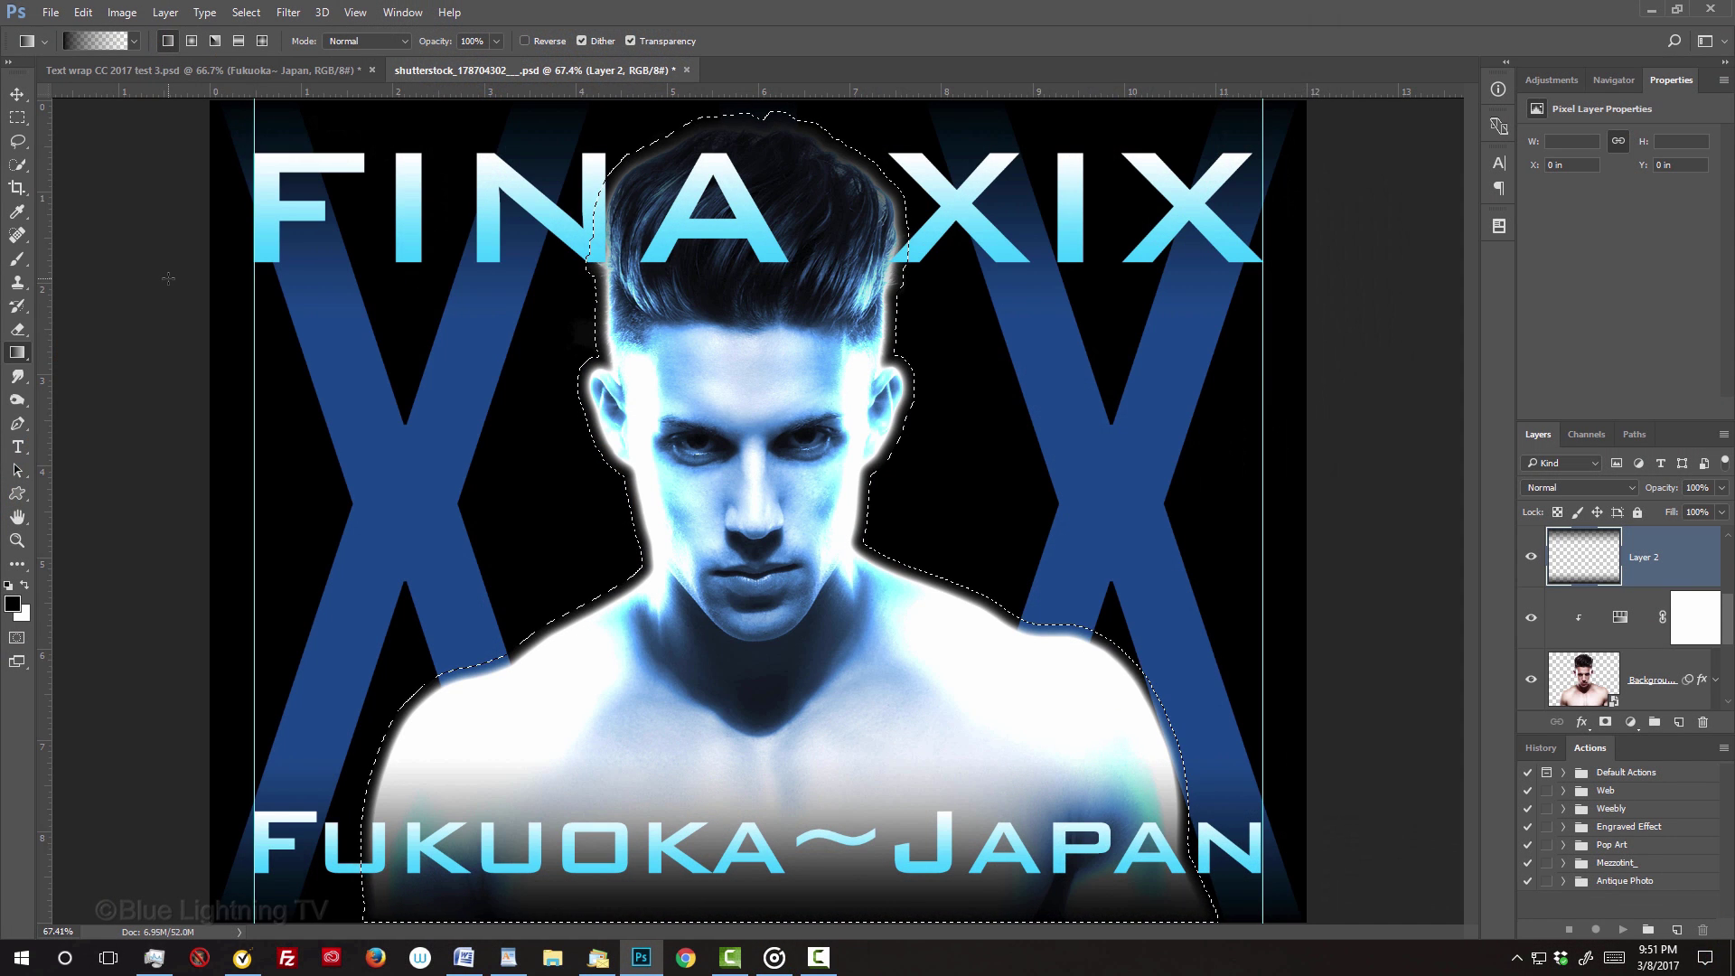
Invert the selection and intersect it with a rectangle spanning both guides, from just below FINA XIX to just above Fukuoka~Japan
key("ctrl+shift+i")
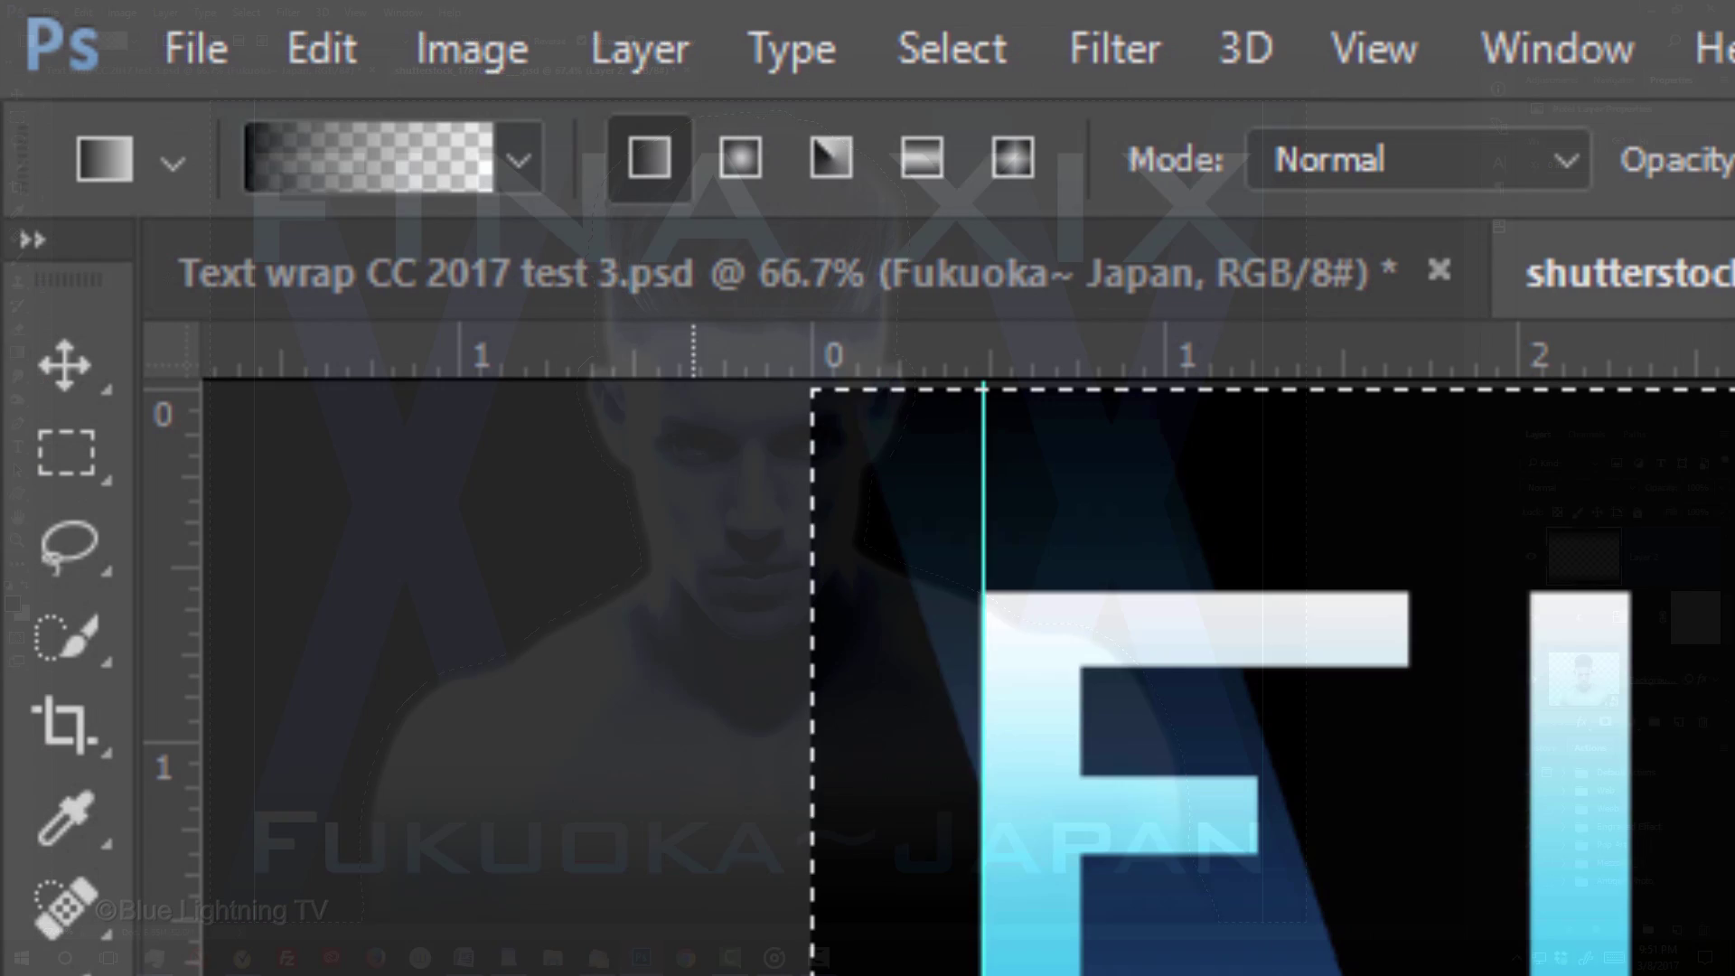
left_click(85, 457)
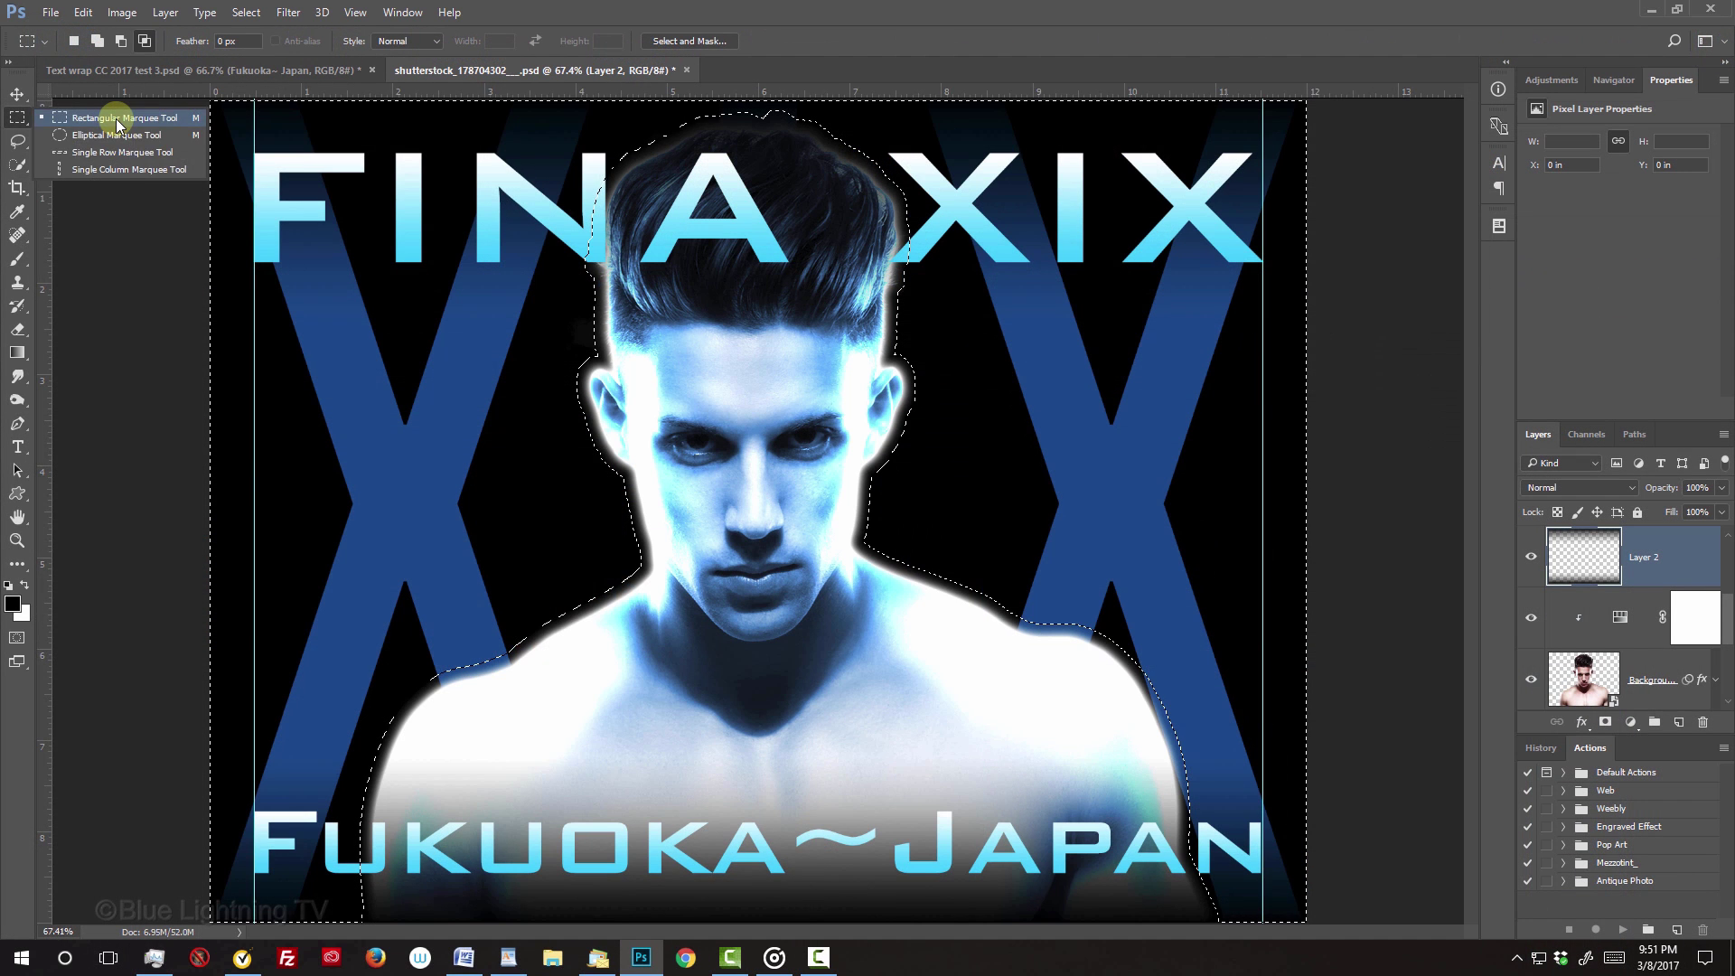
left_click(452, 468)
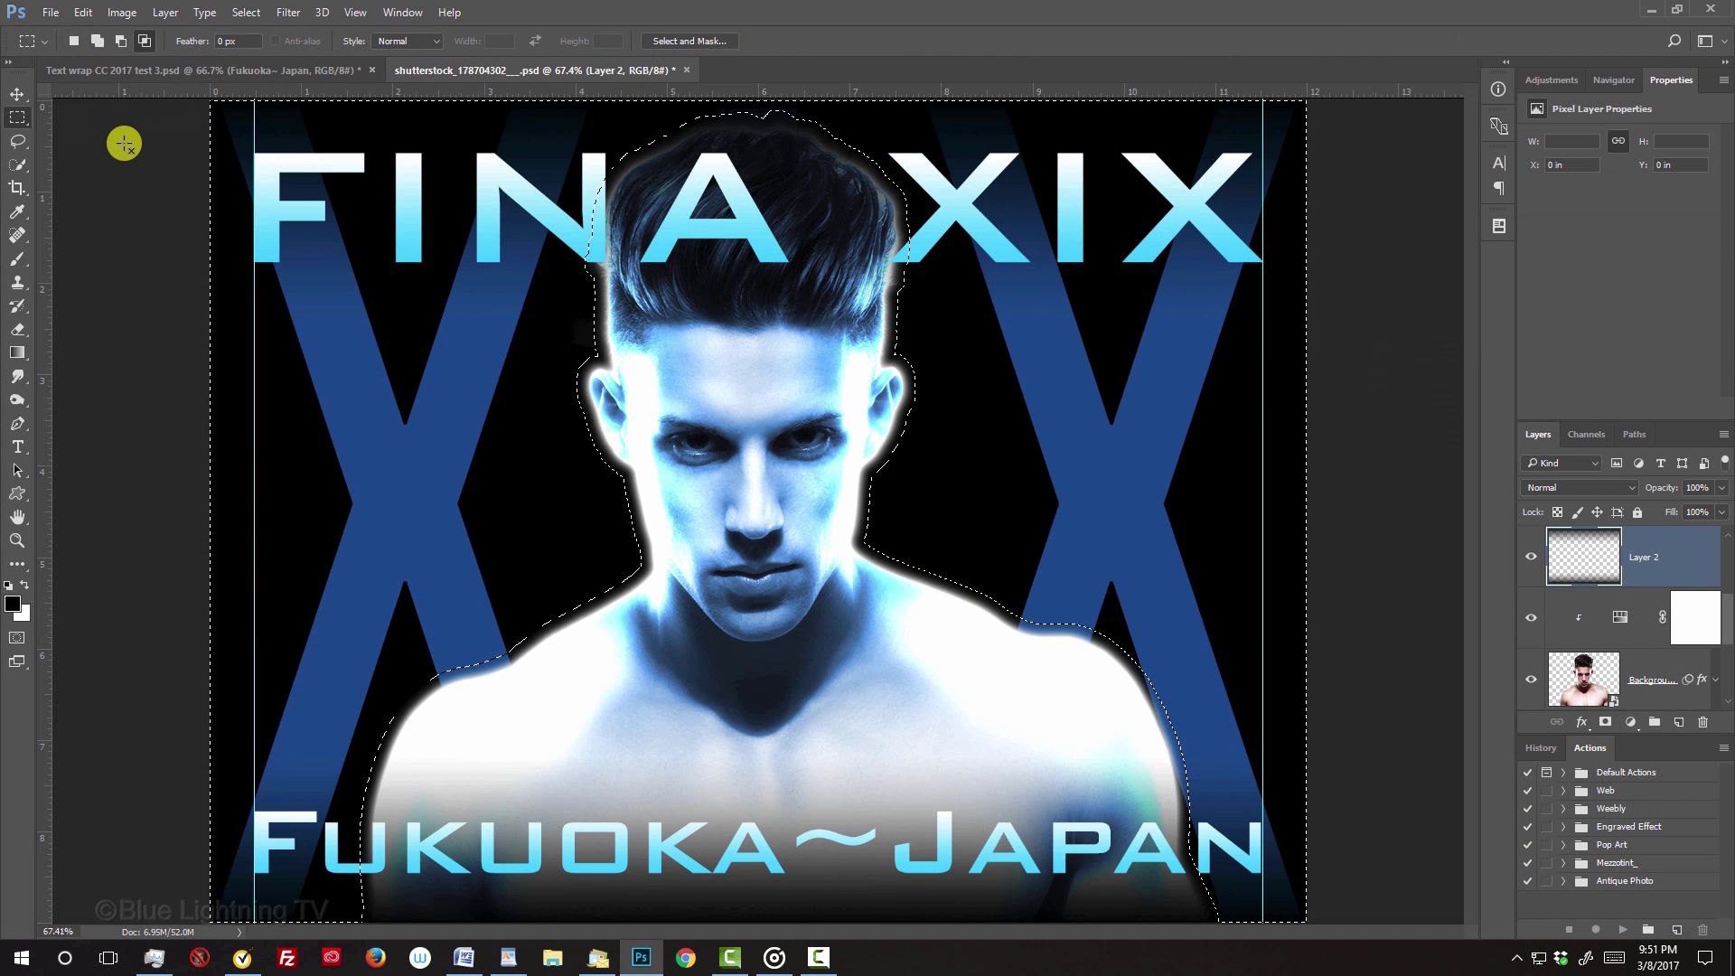
left_click(254, 284)
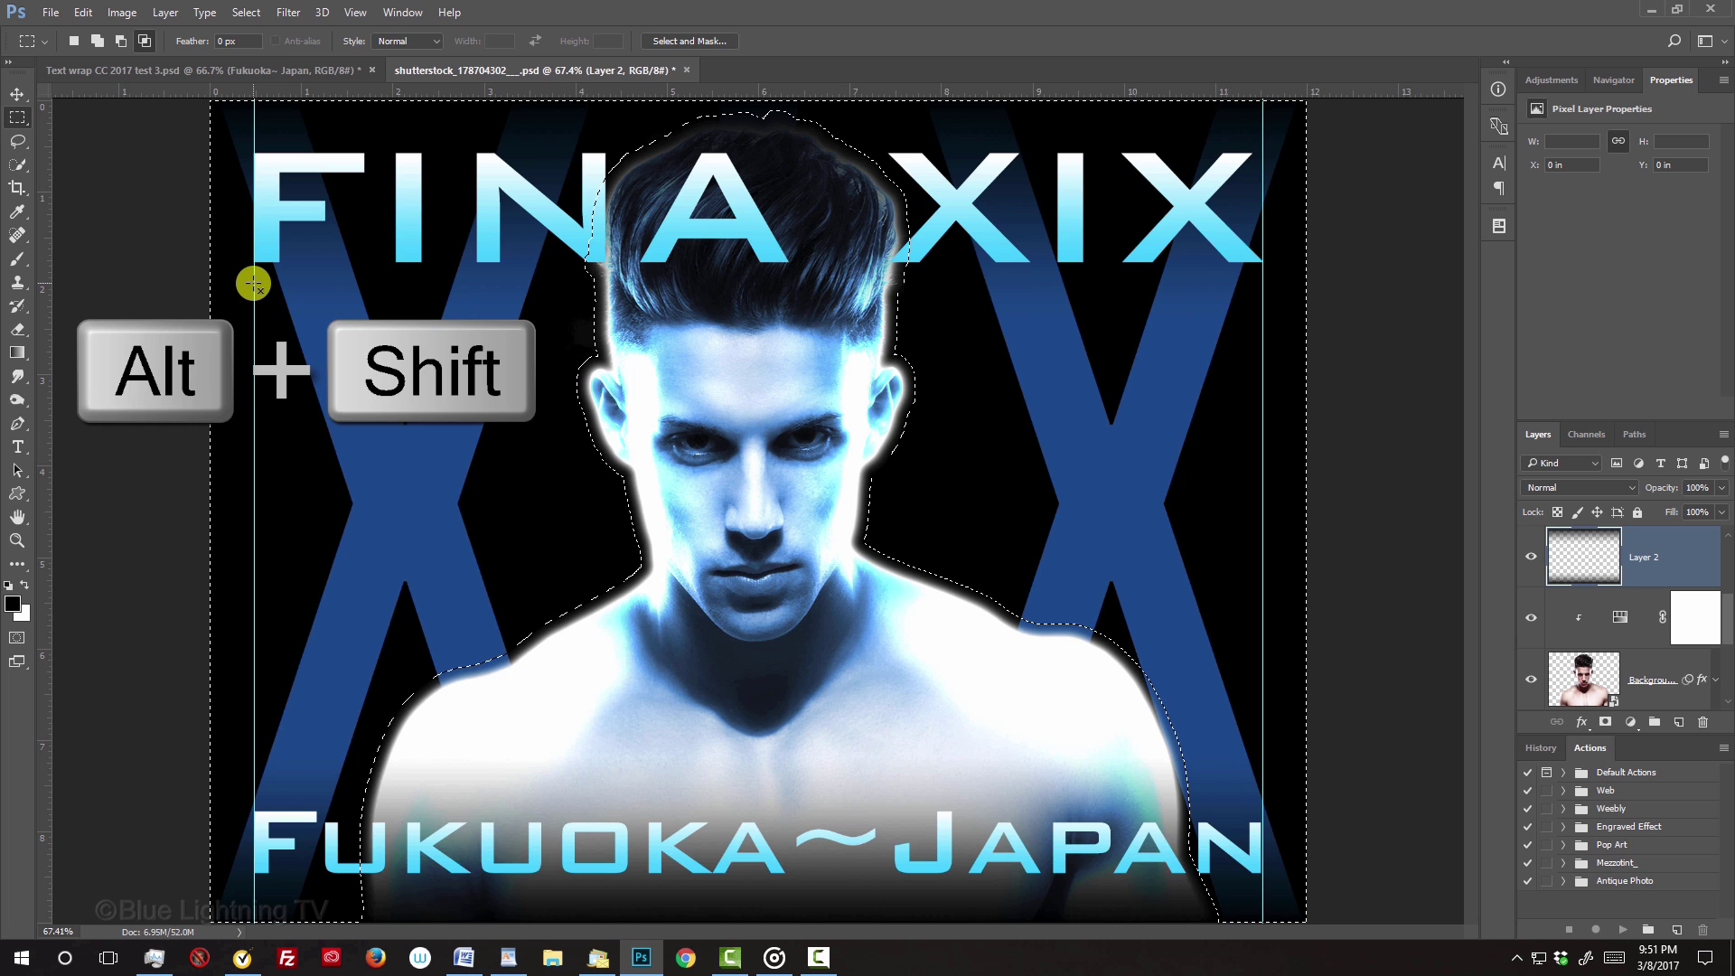
left_click_drag(254, 284, 1258, 794)
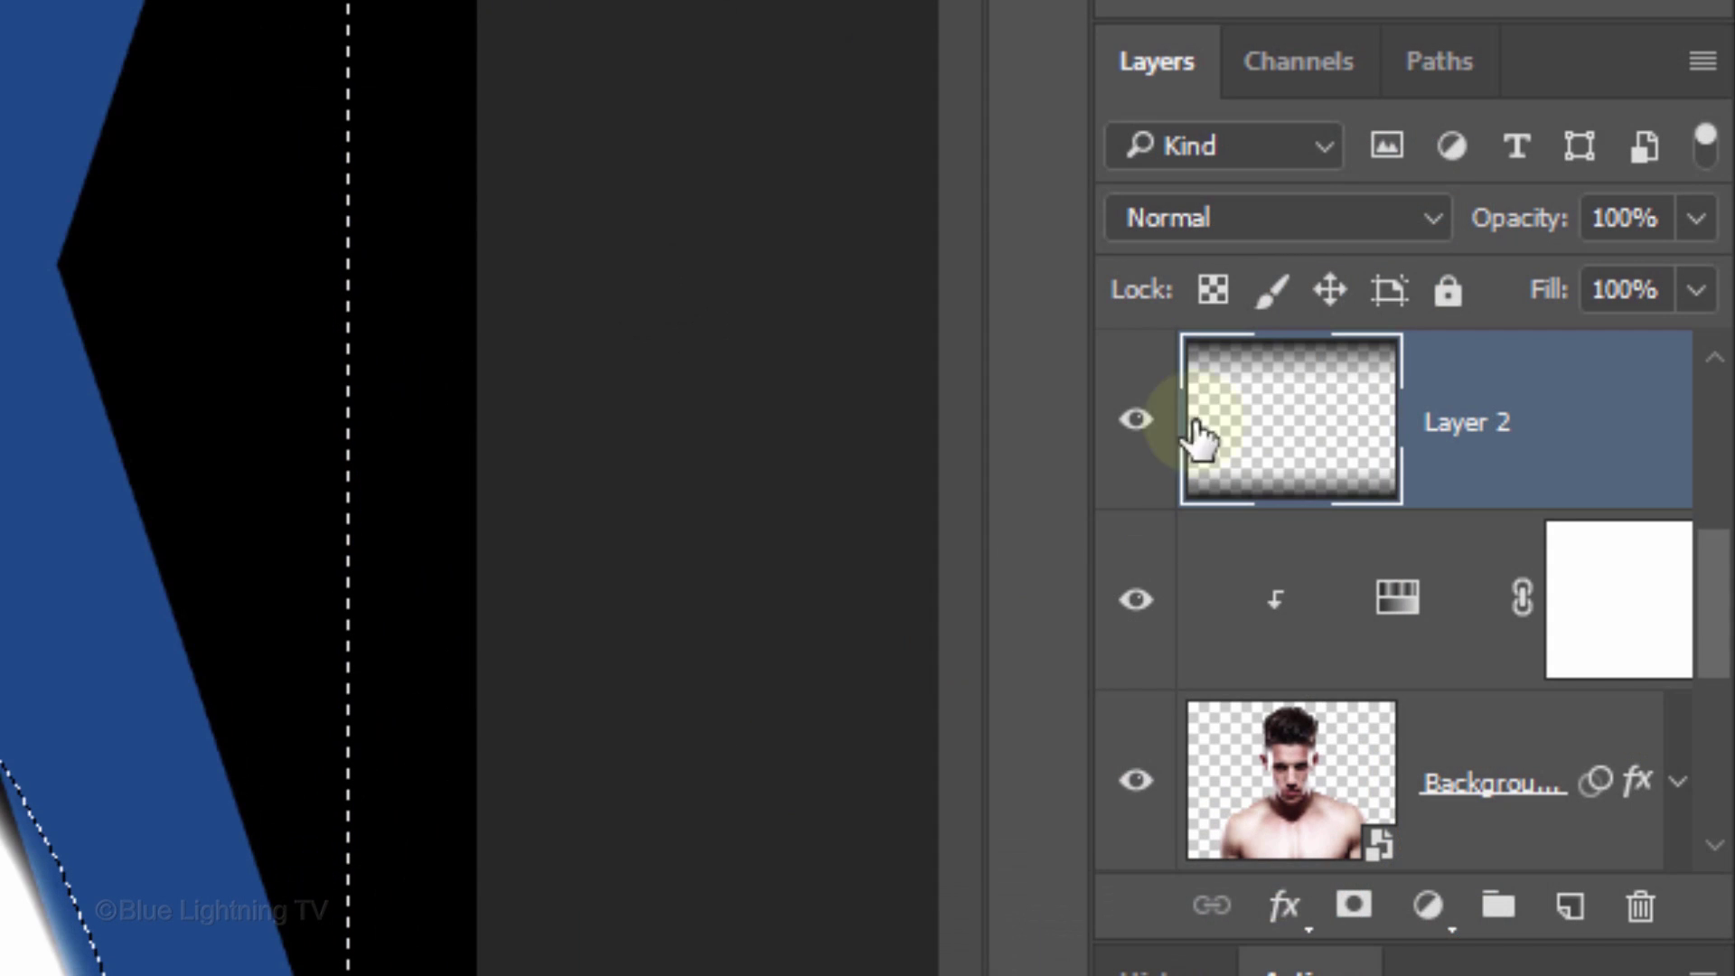
Convert the selection on both sides of the man into a work path with a tolerance of 0.5 pixels
left_click(1426, 53)
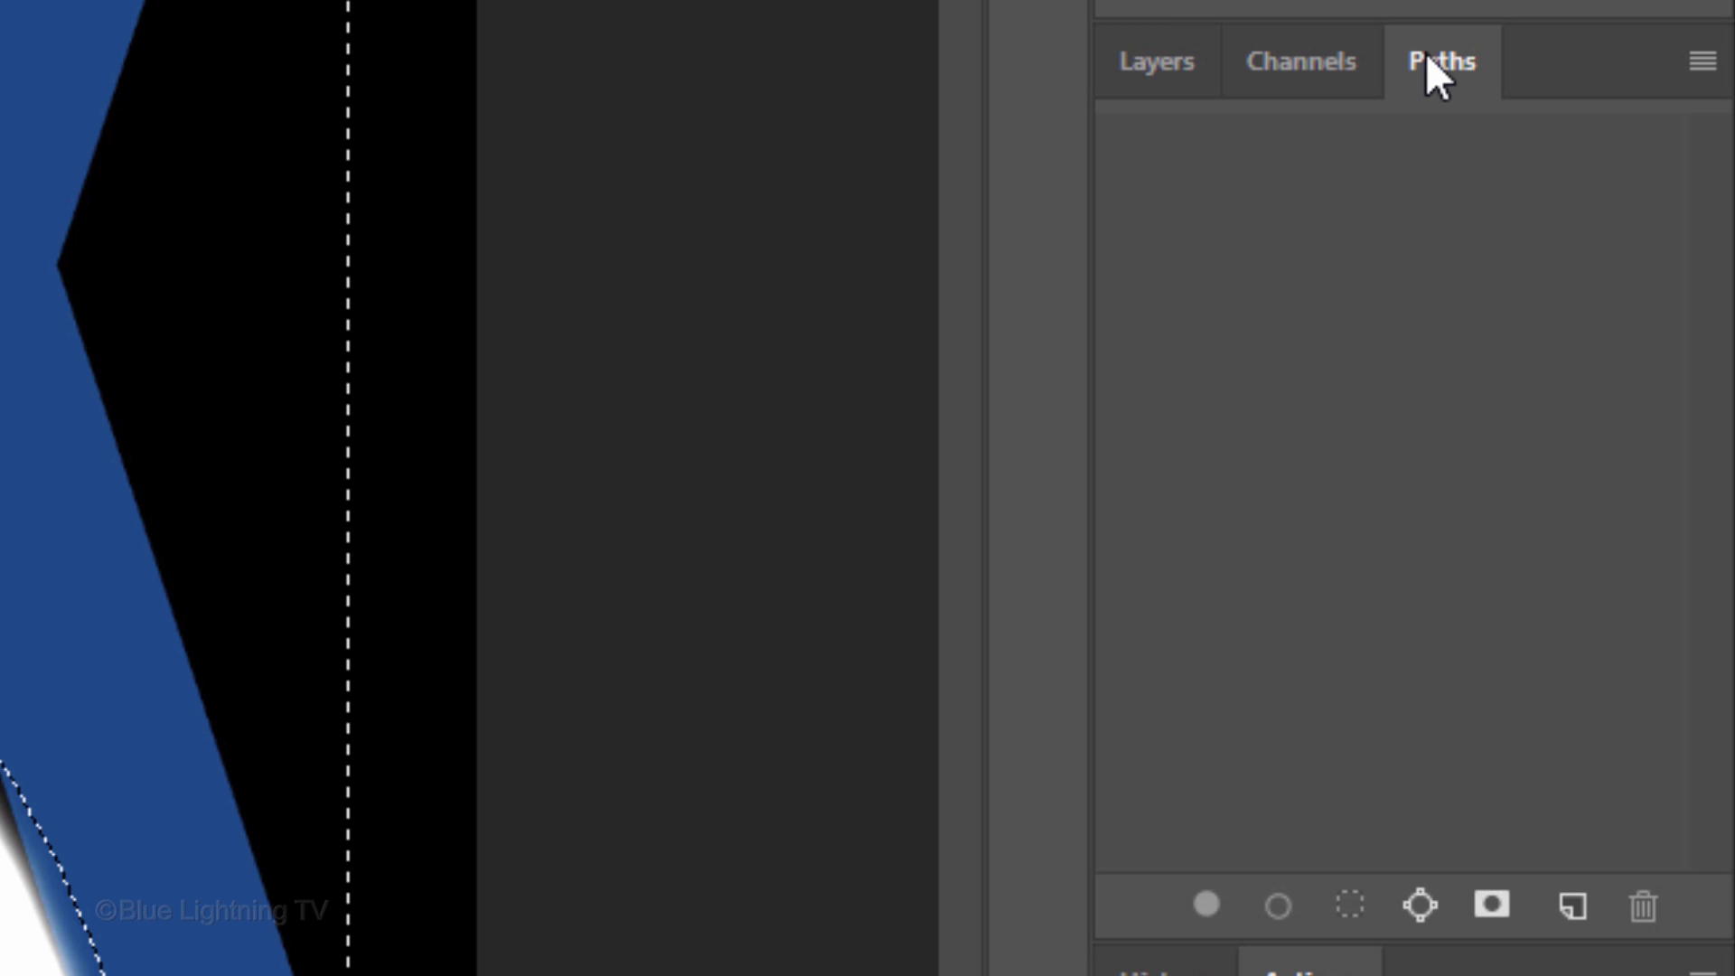
left_click(1699, 62)
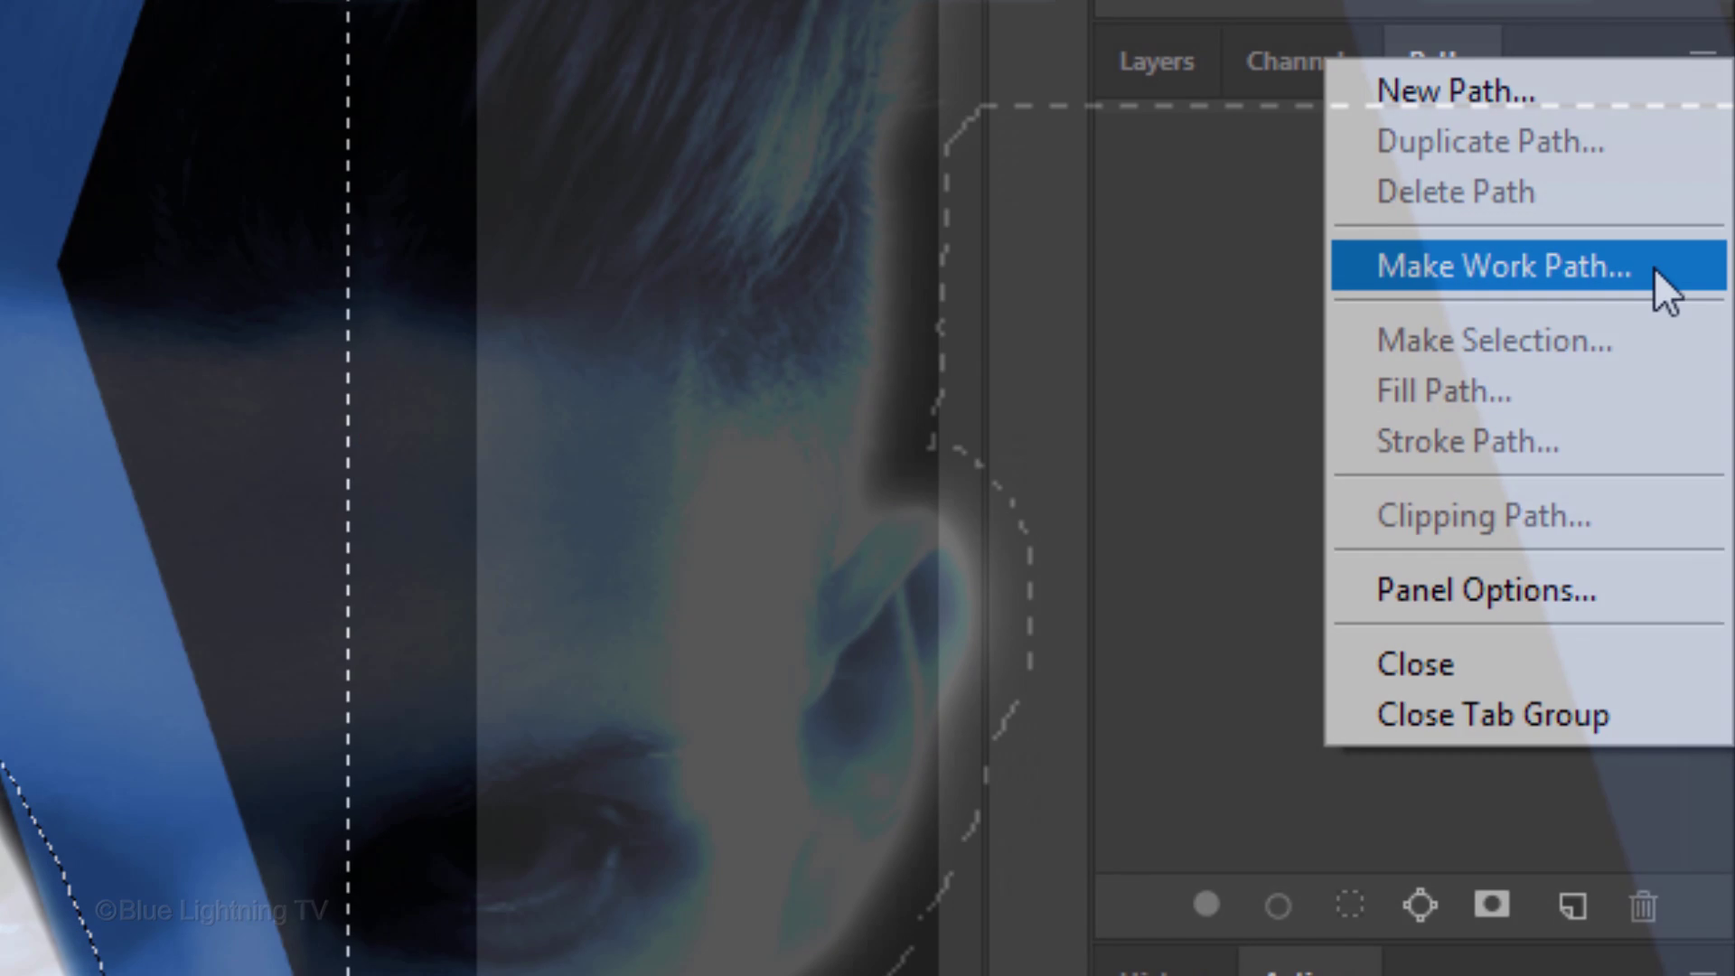
left_click(1654, 267)
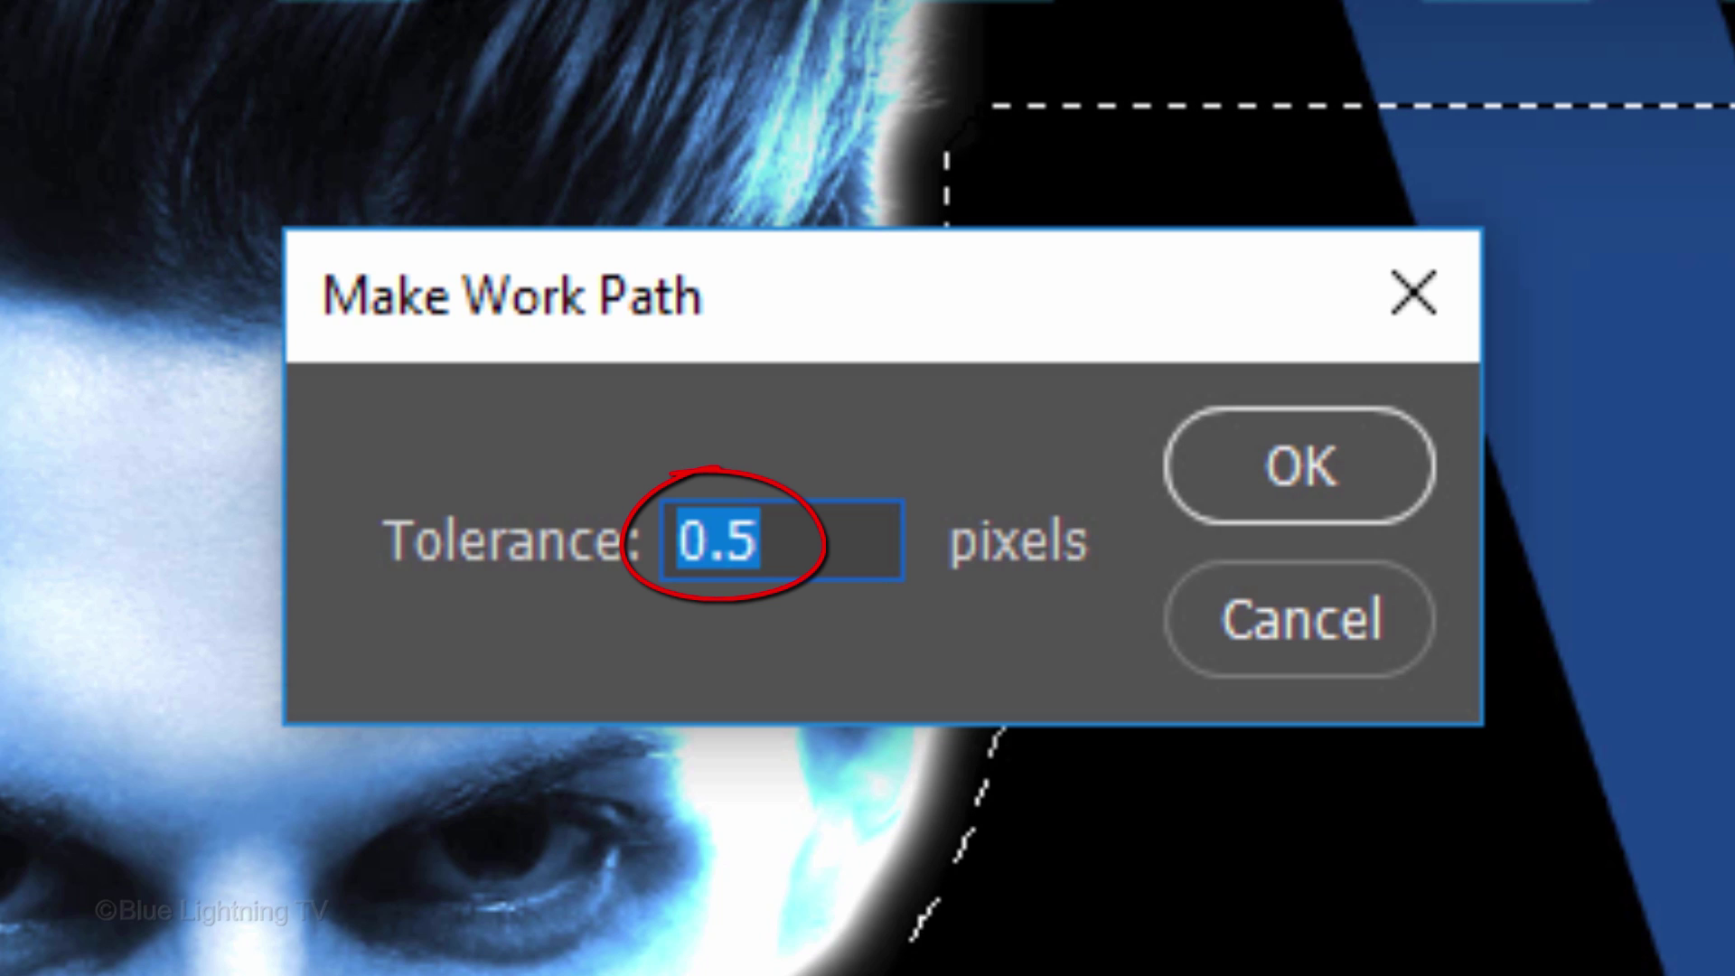
left_click(1294, 465)
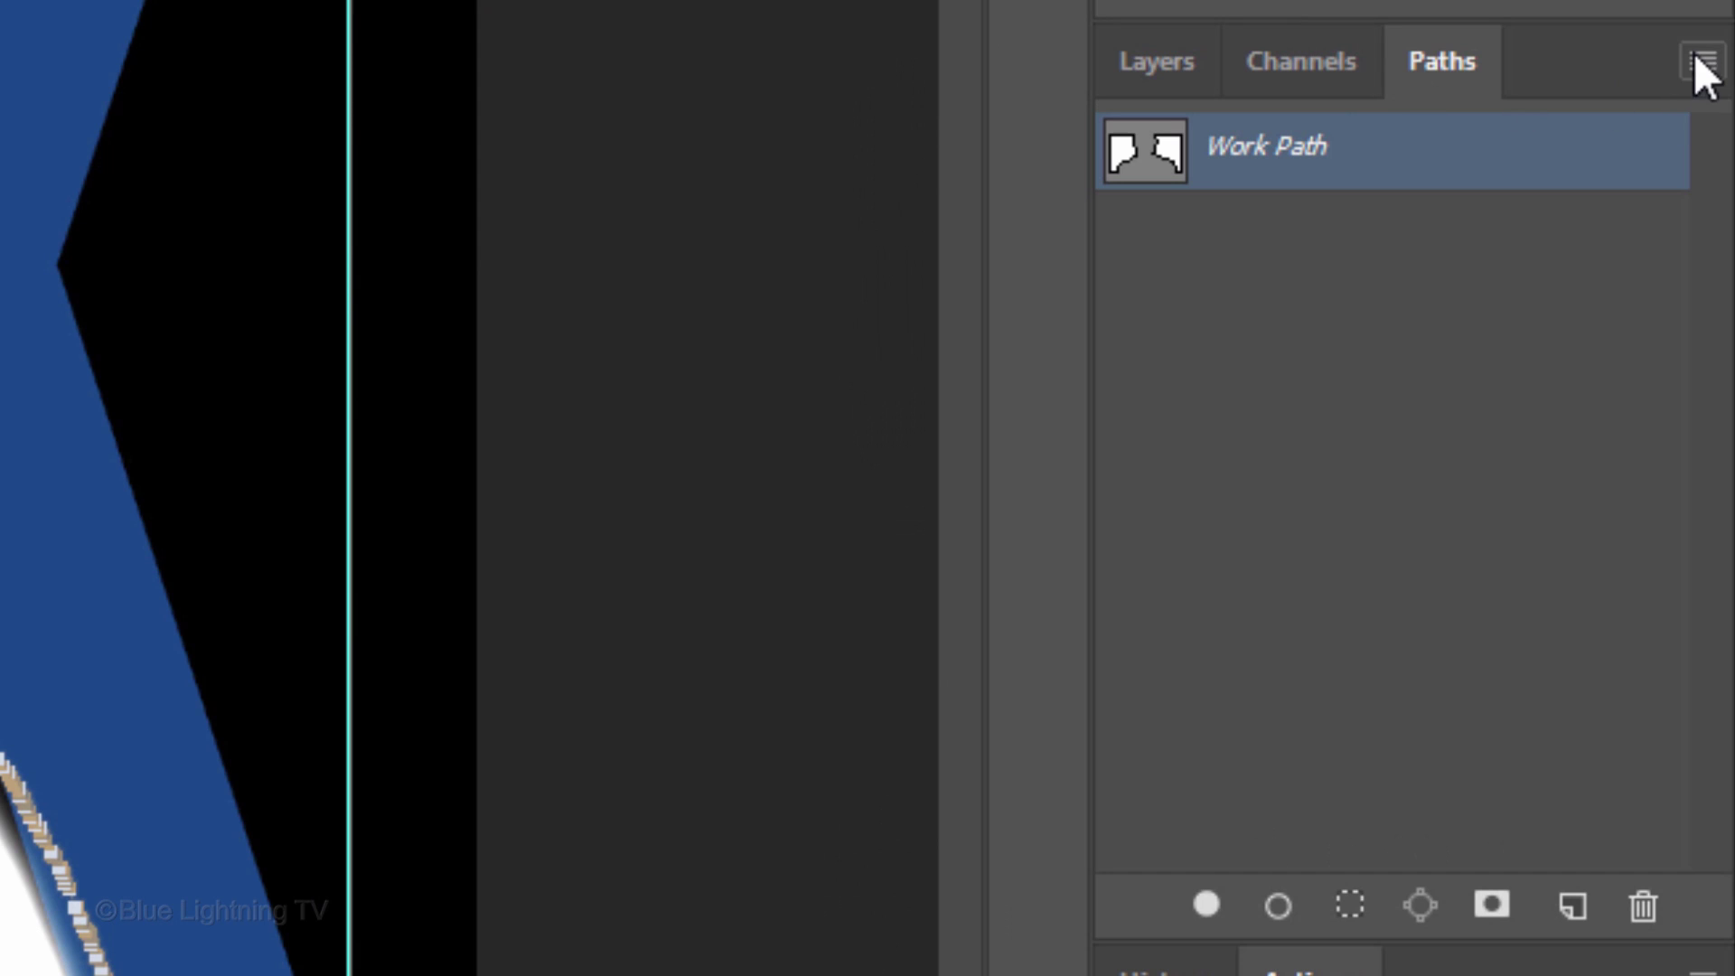
Save the work path around the man under the name Path 1
left_click(1702, 61)
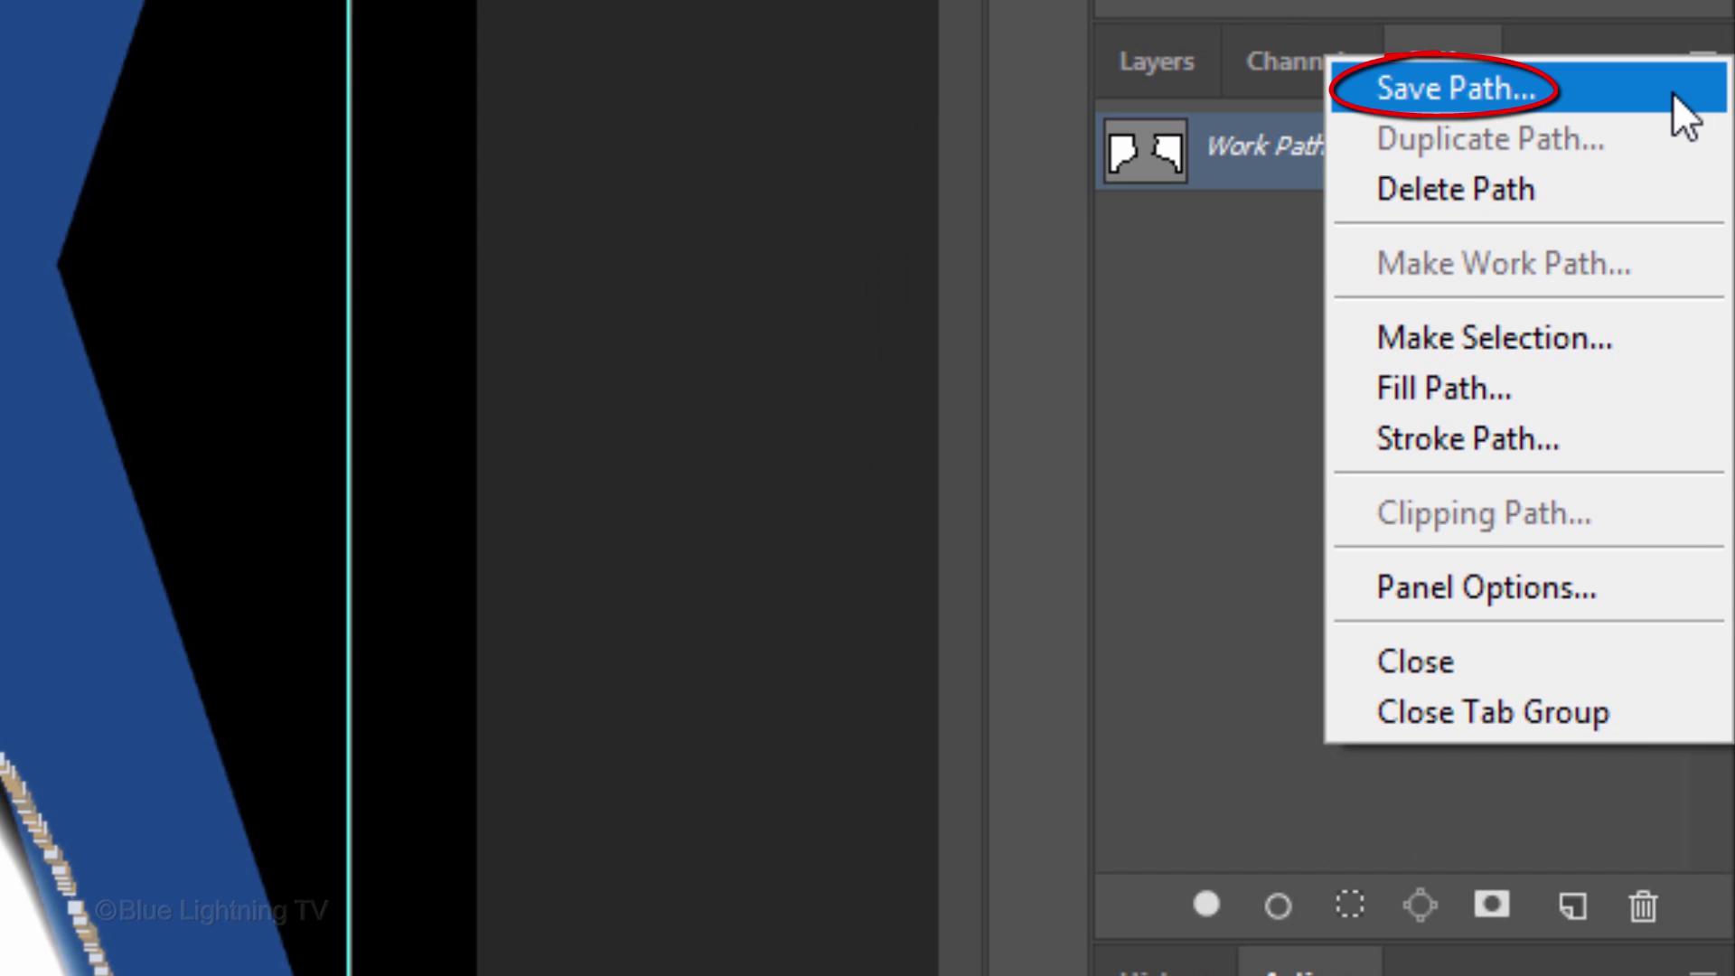
left_click(1672, 92)
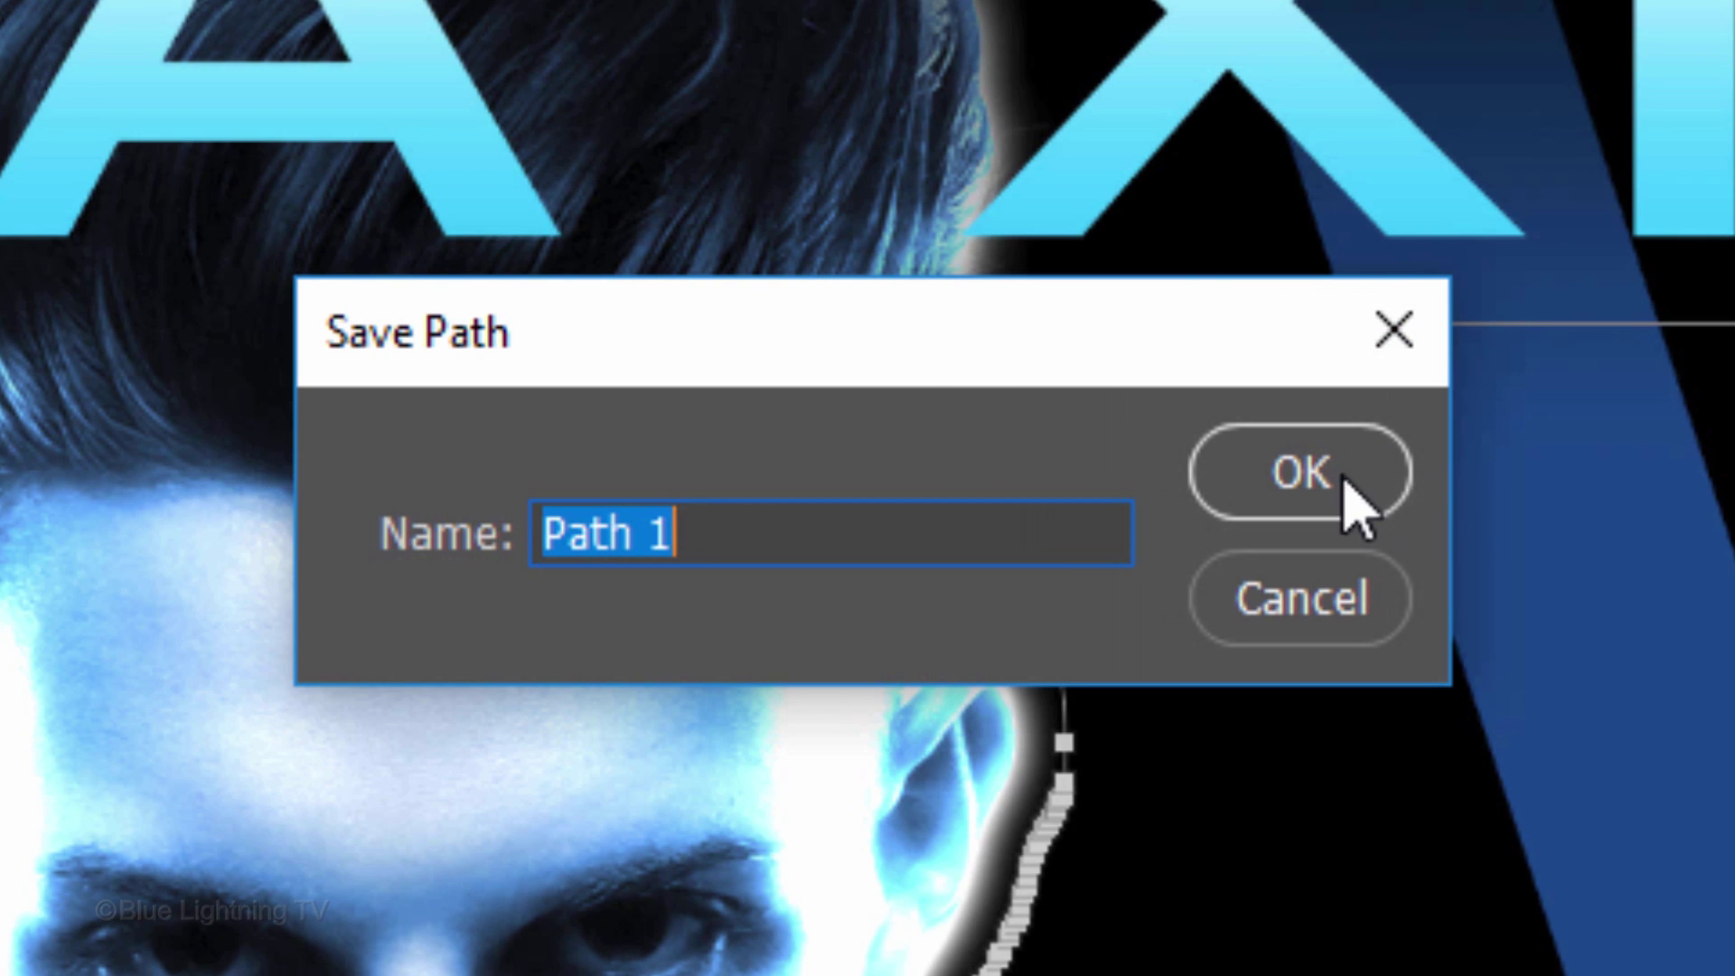
left_click(1352, 506)
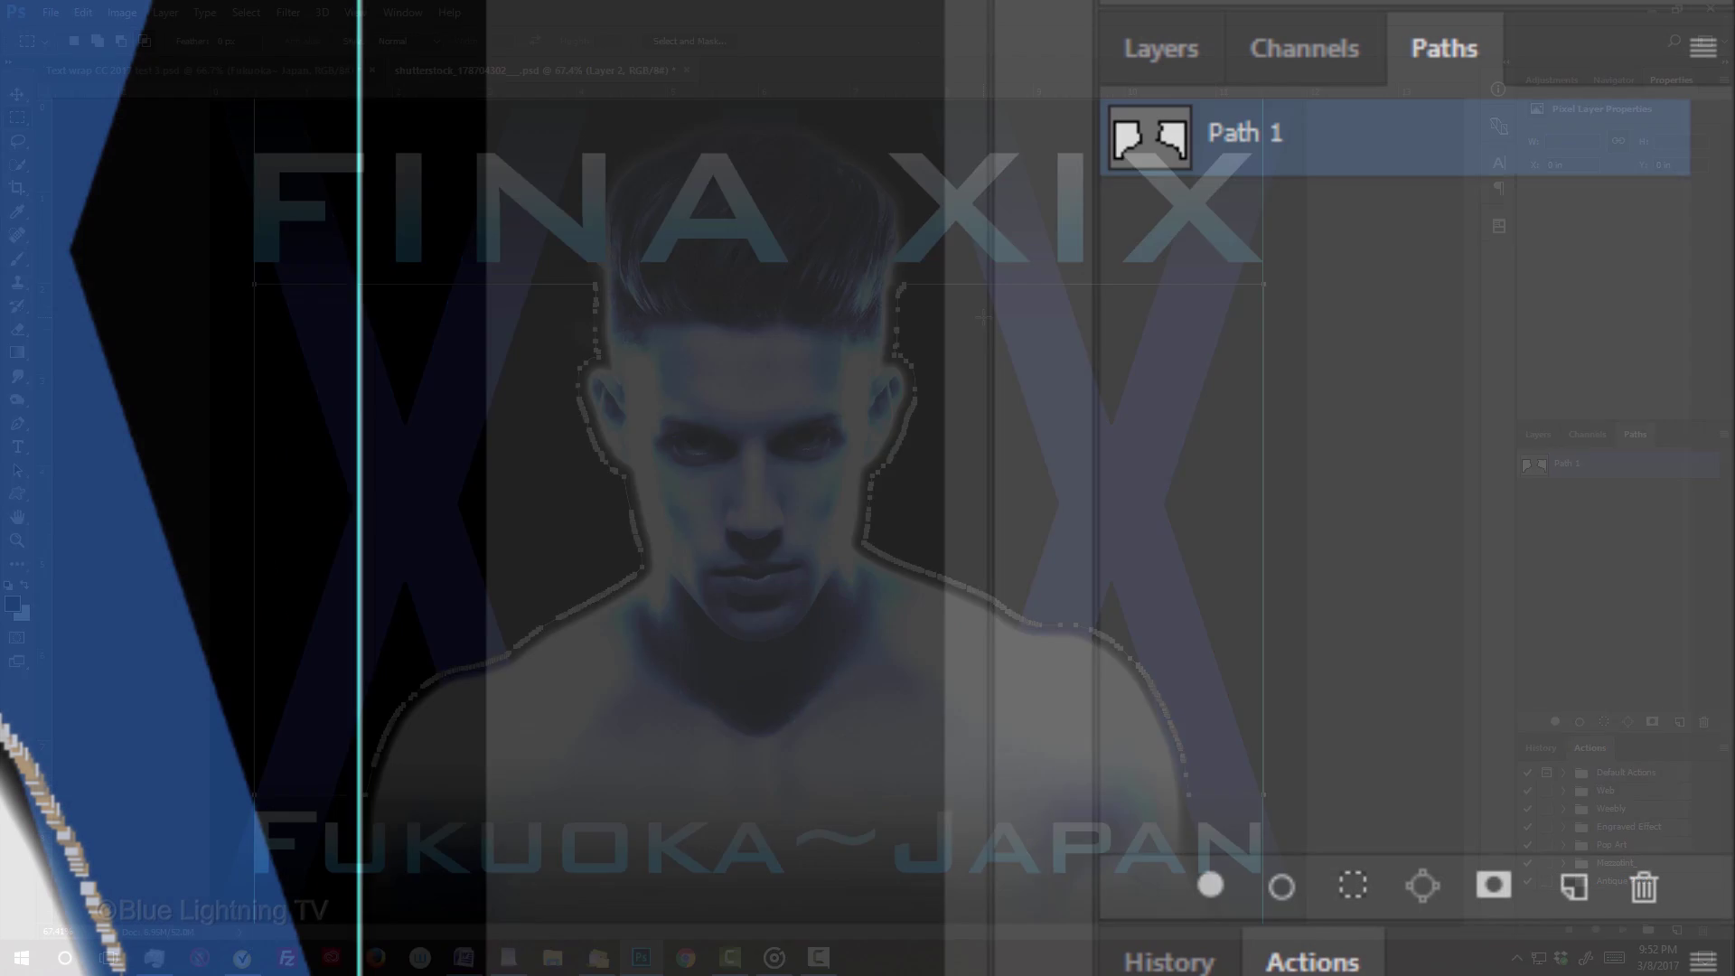
Add a new empty layer above Layer 2 and hide the huge XIX text layer behind the man
left_click(1538, 434)
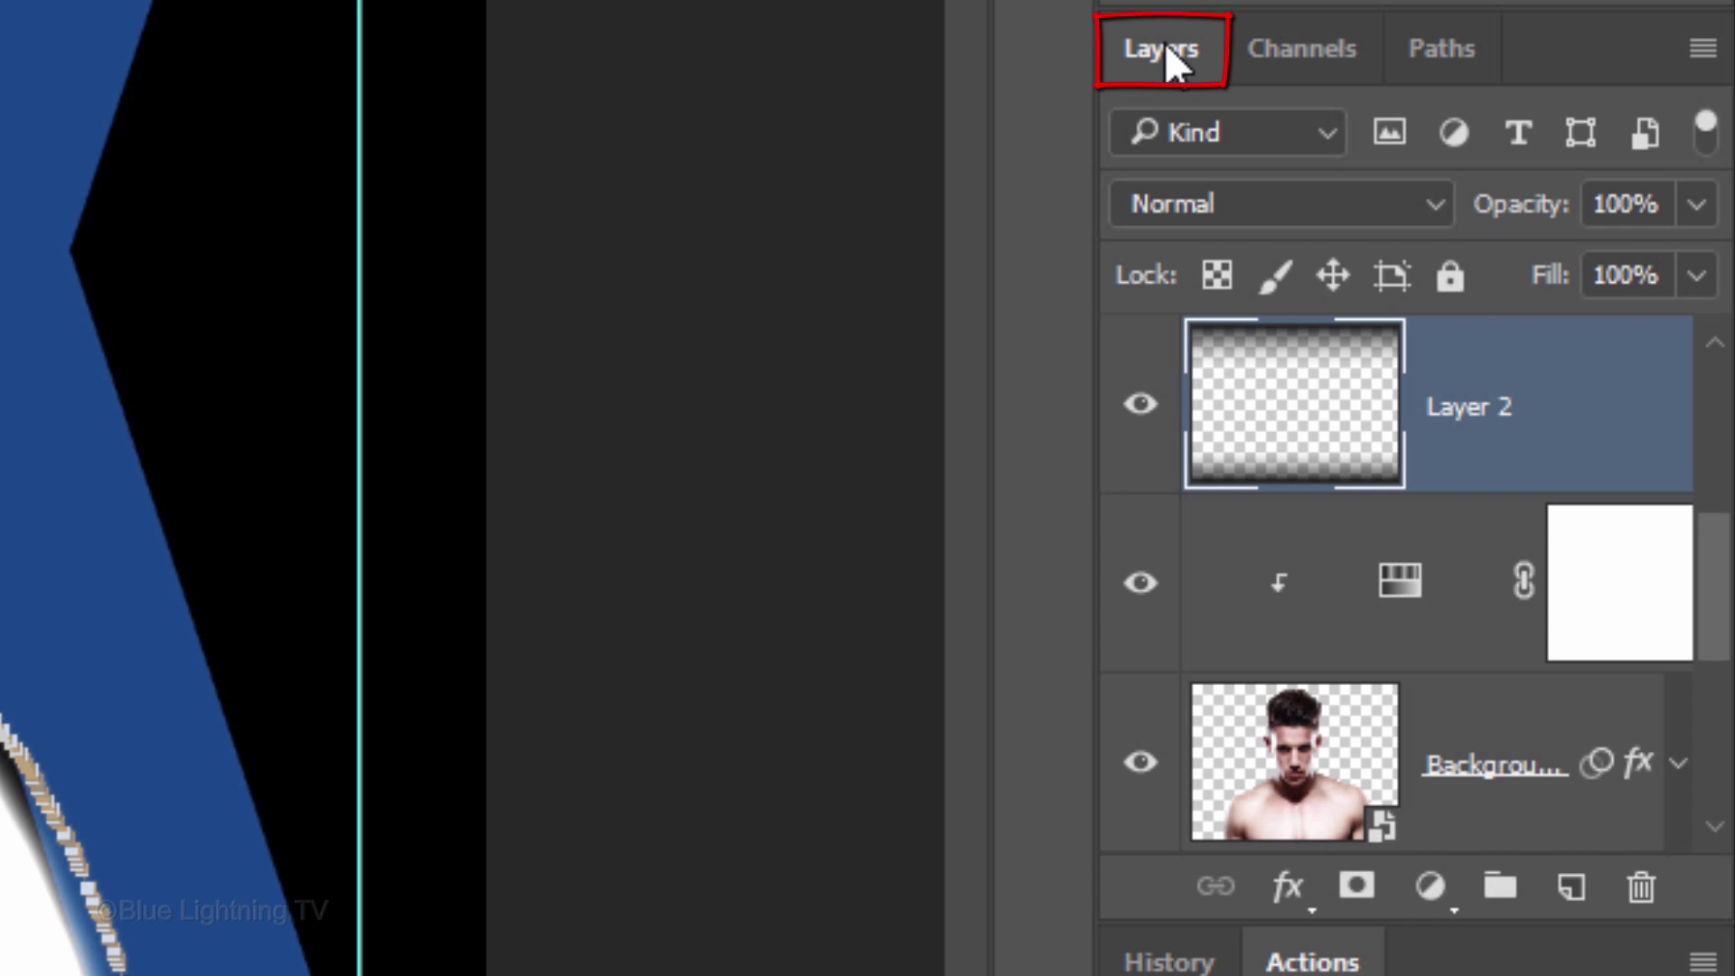
left_click(1569, 894)
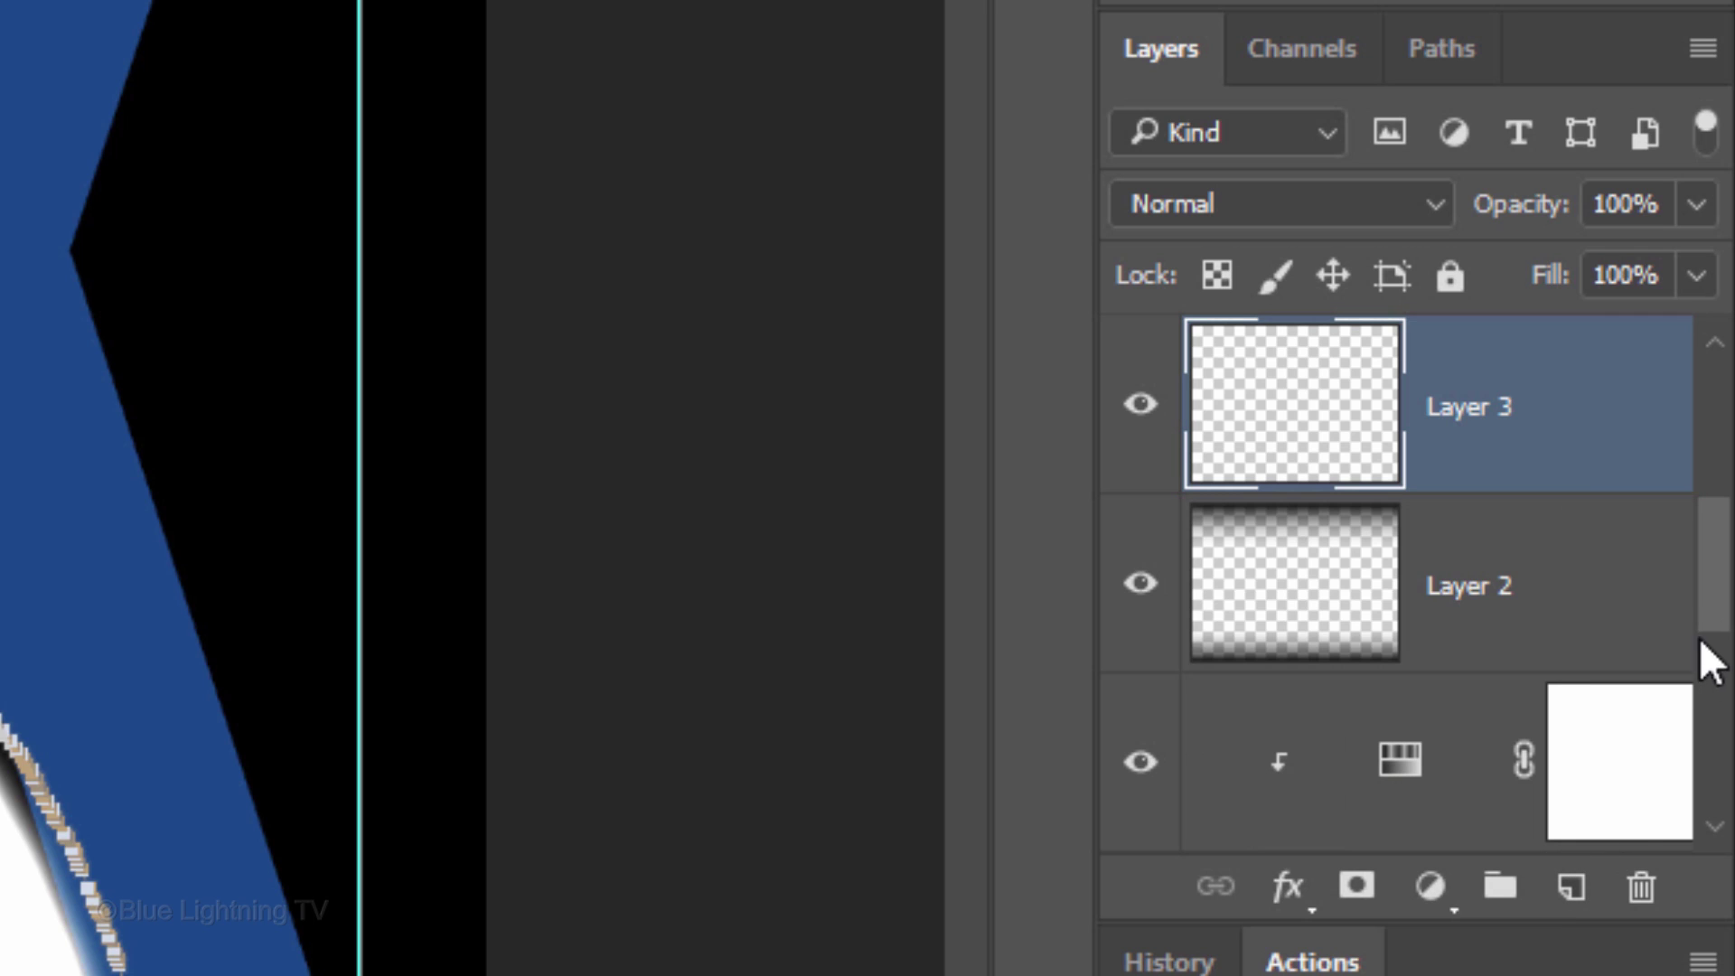
scroll(1700, 659, "down", 3)
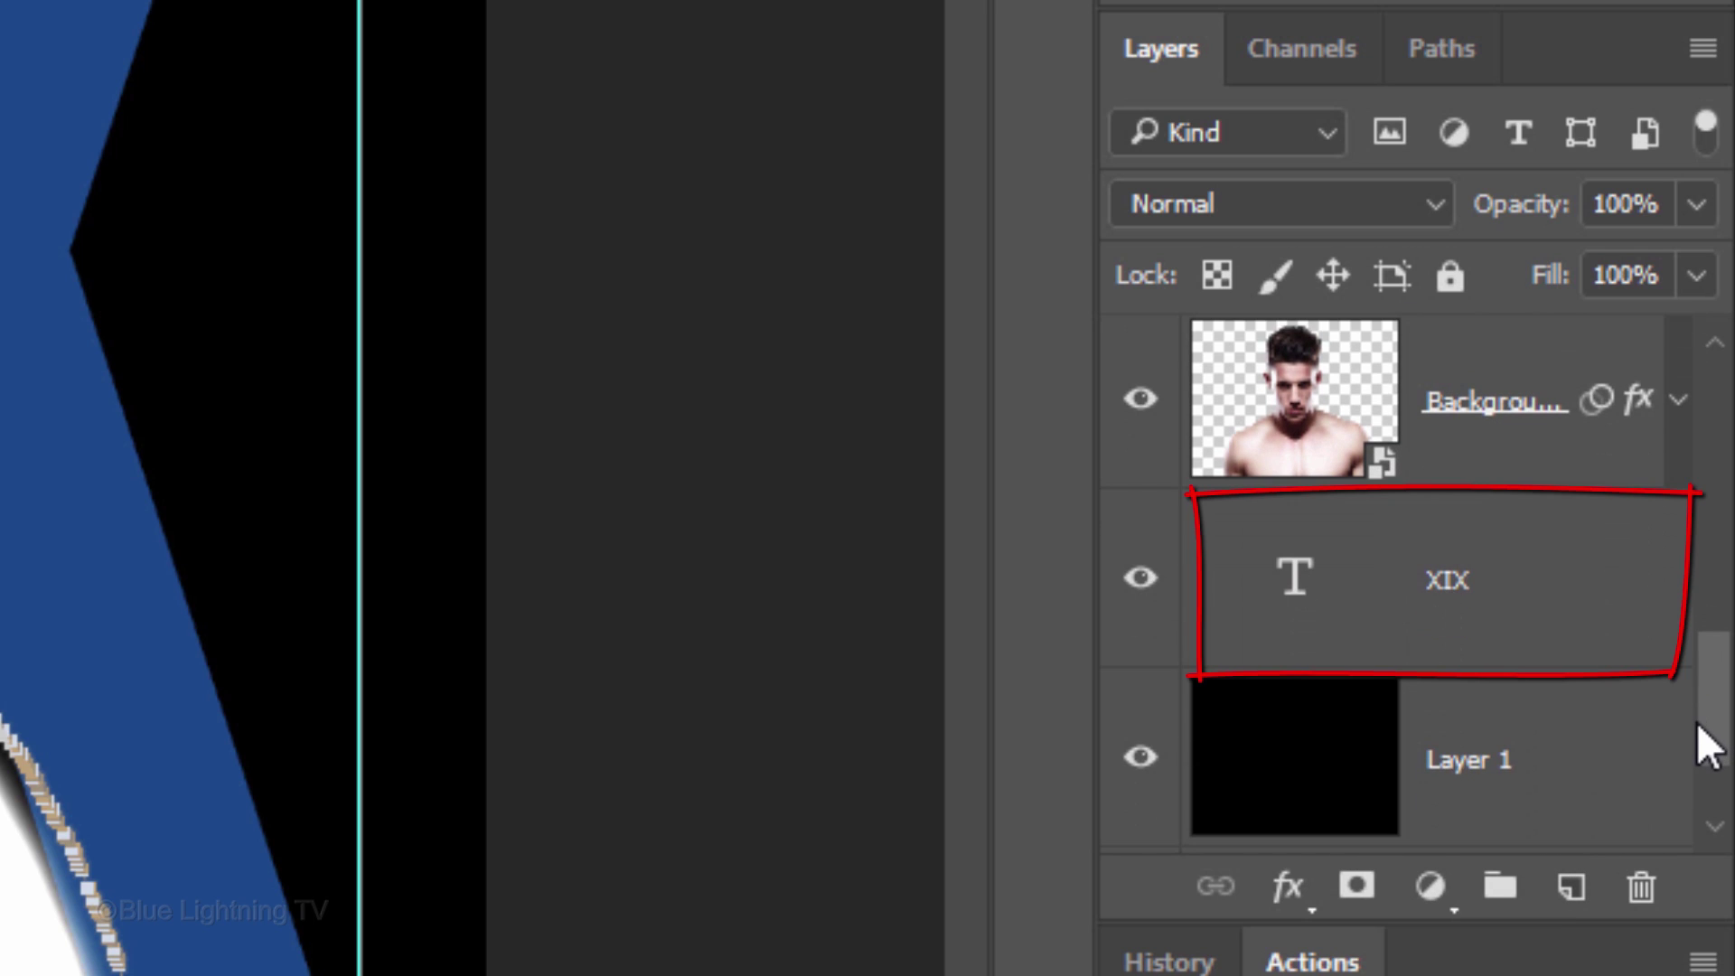
left_click(1140, 579)
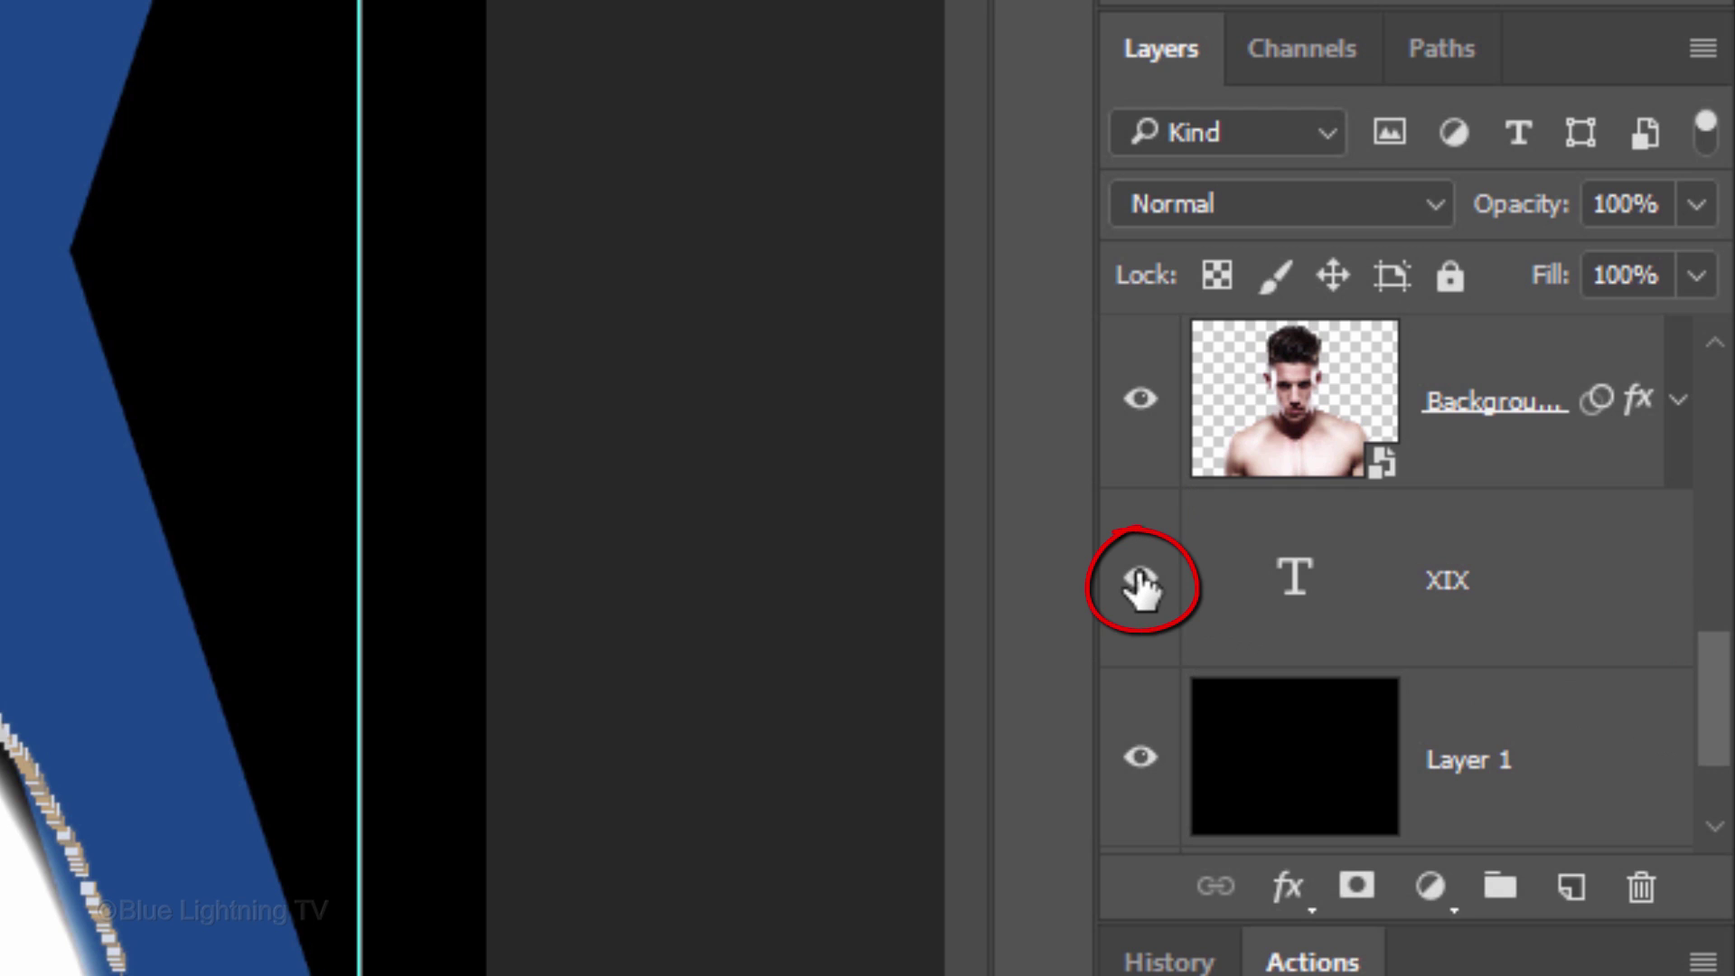
left_click(1139, 578)
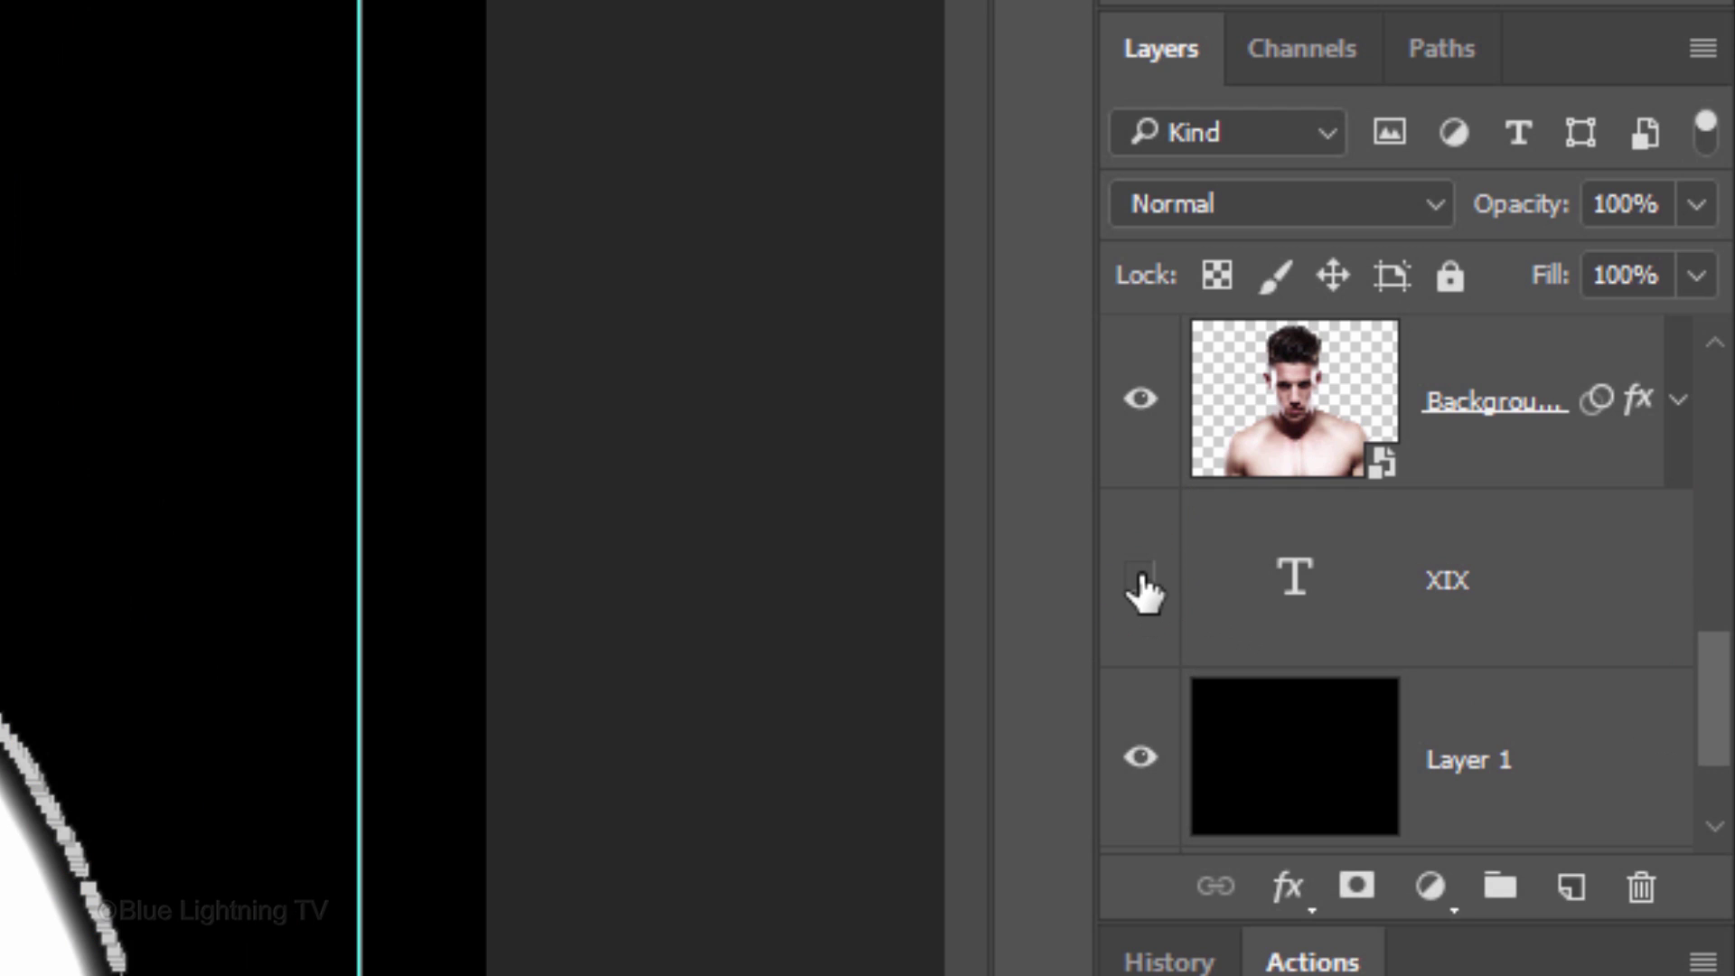
left_click_drag(1719, 690, 1717, 519)
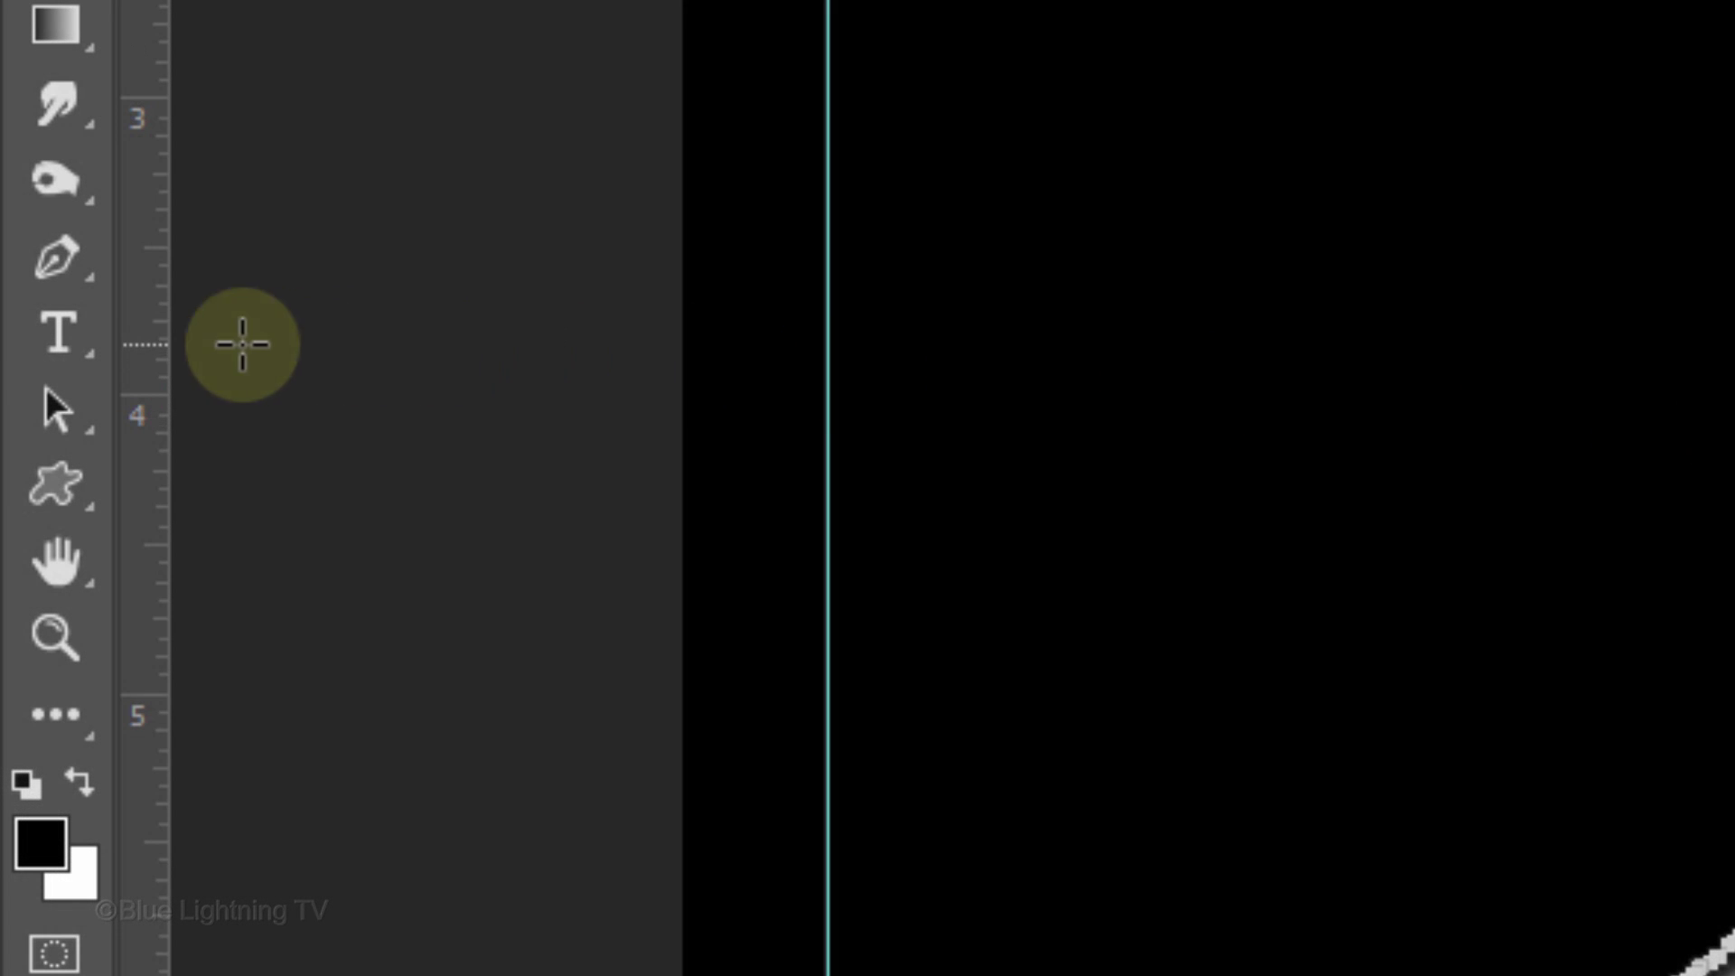
Set up the Horizontal Type tool with a white foreground colour and the BankGothic font
left_click(77, 348)
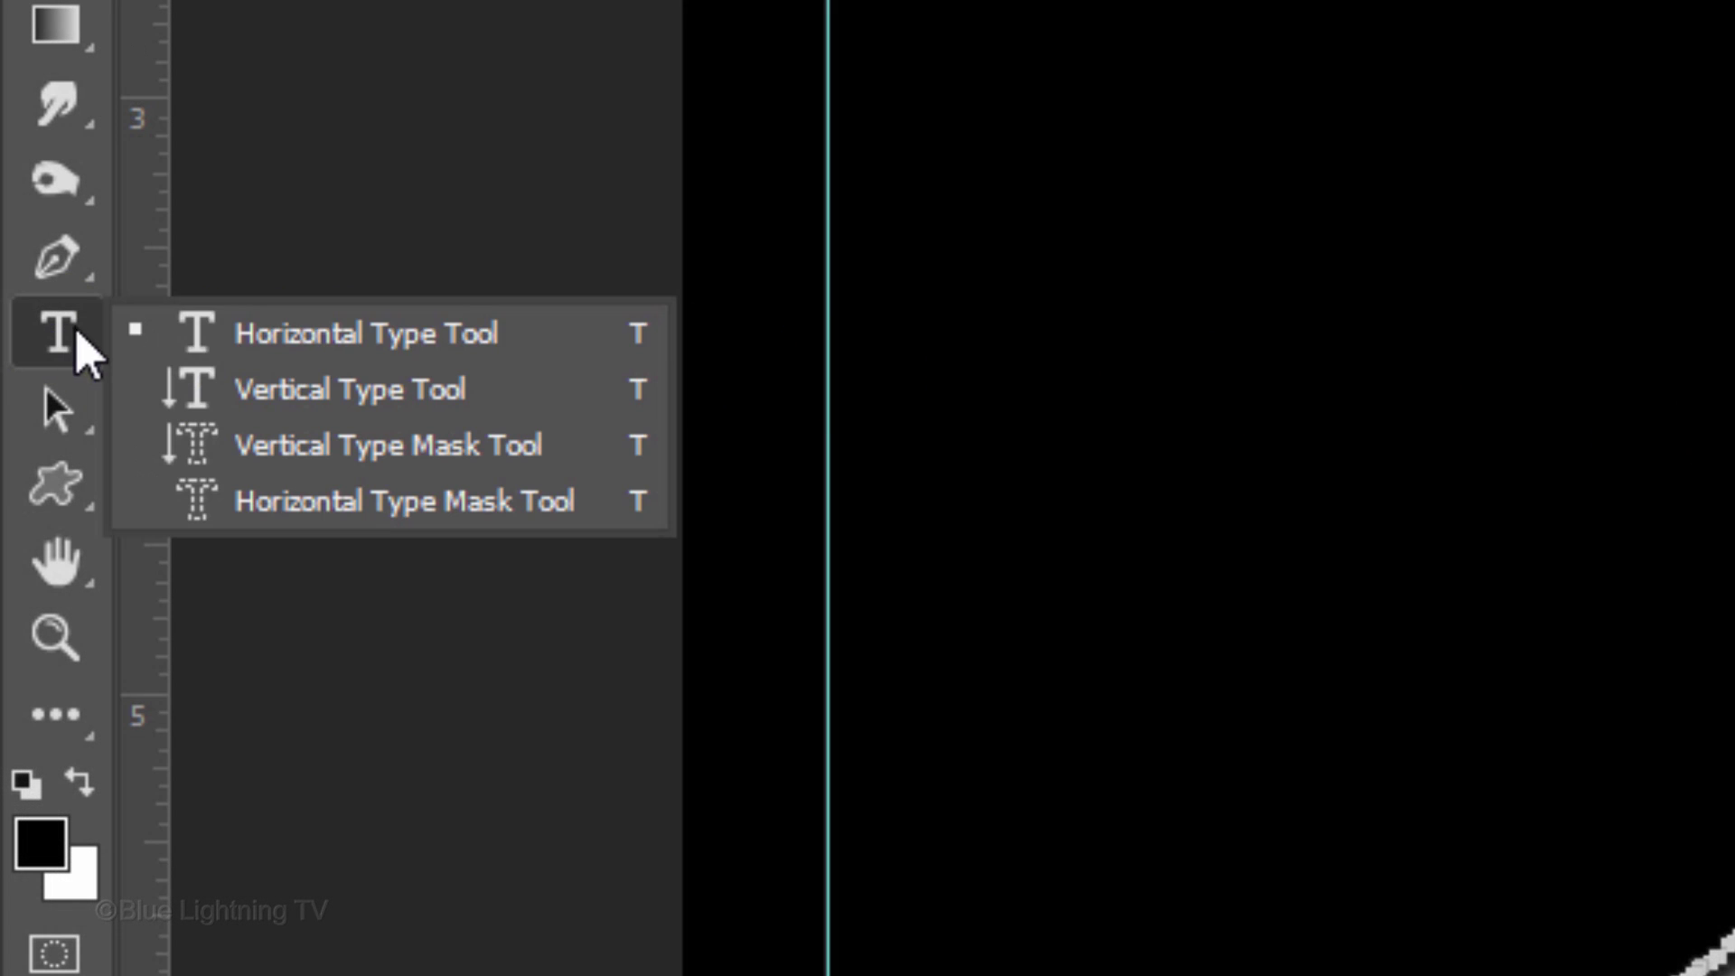
left_click(340, 349)
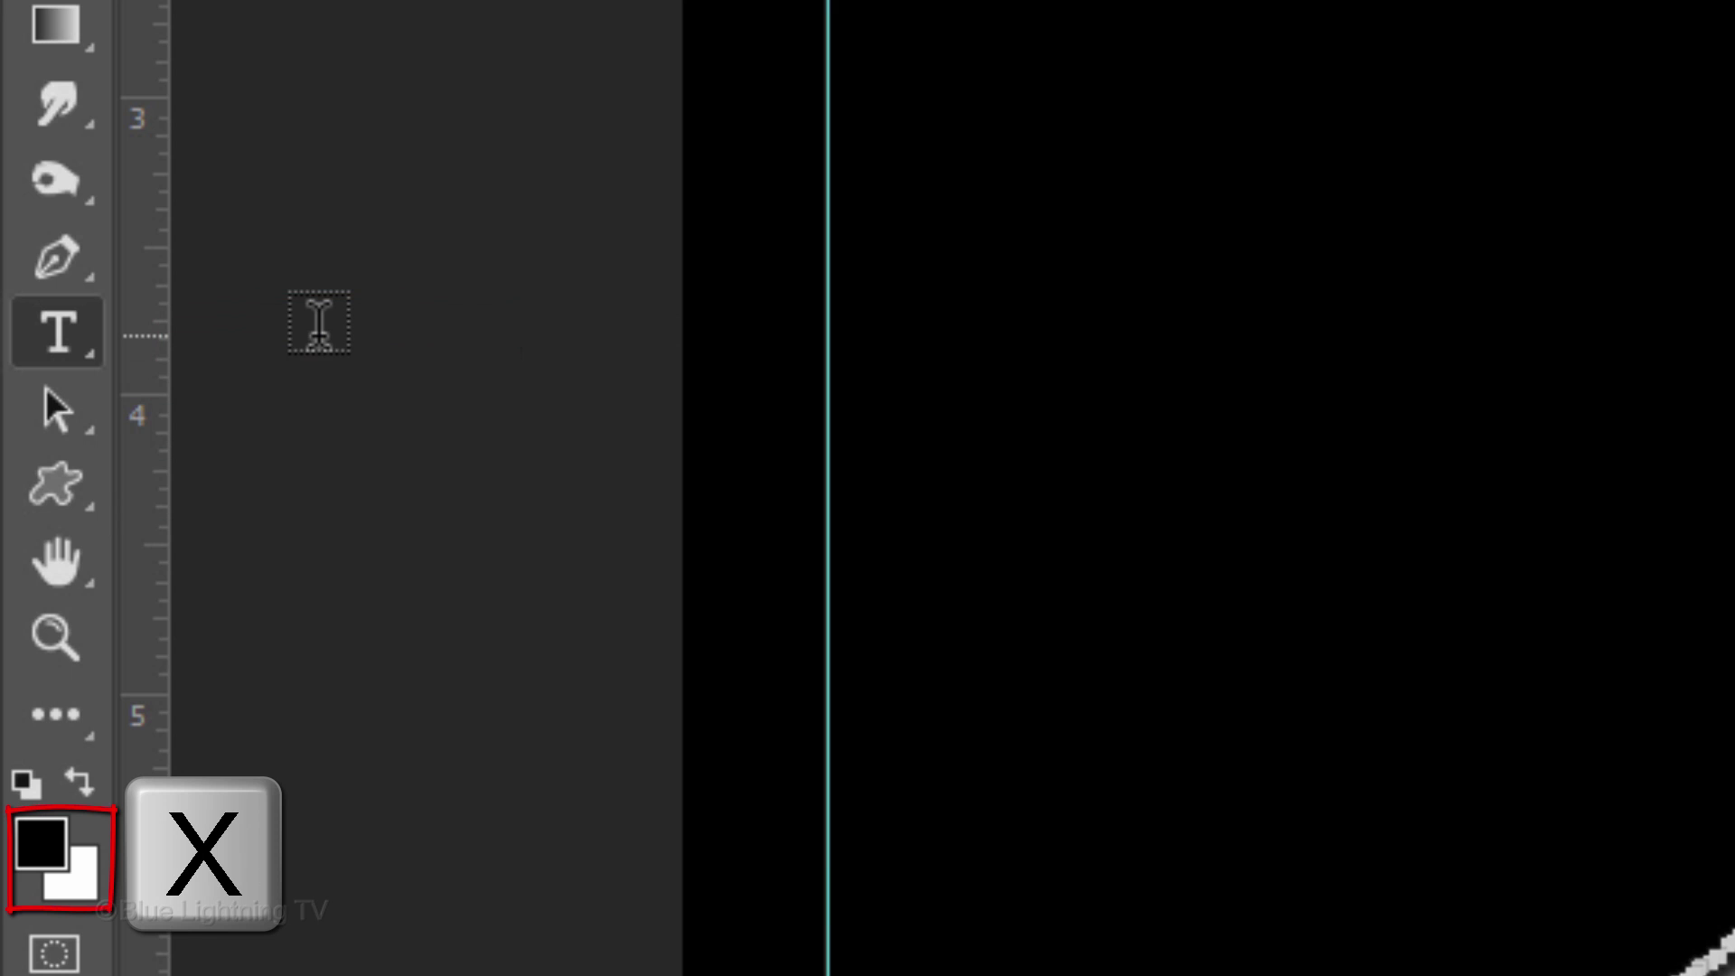
key("x")
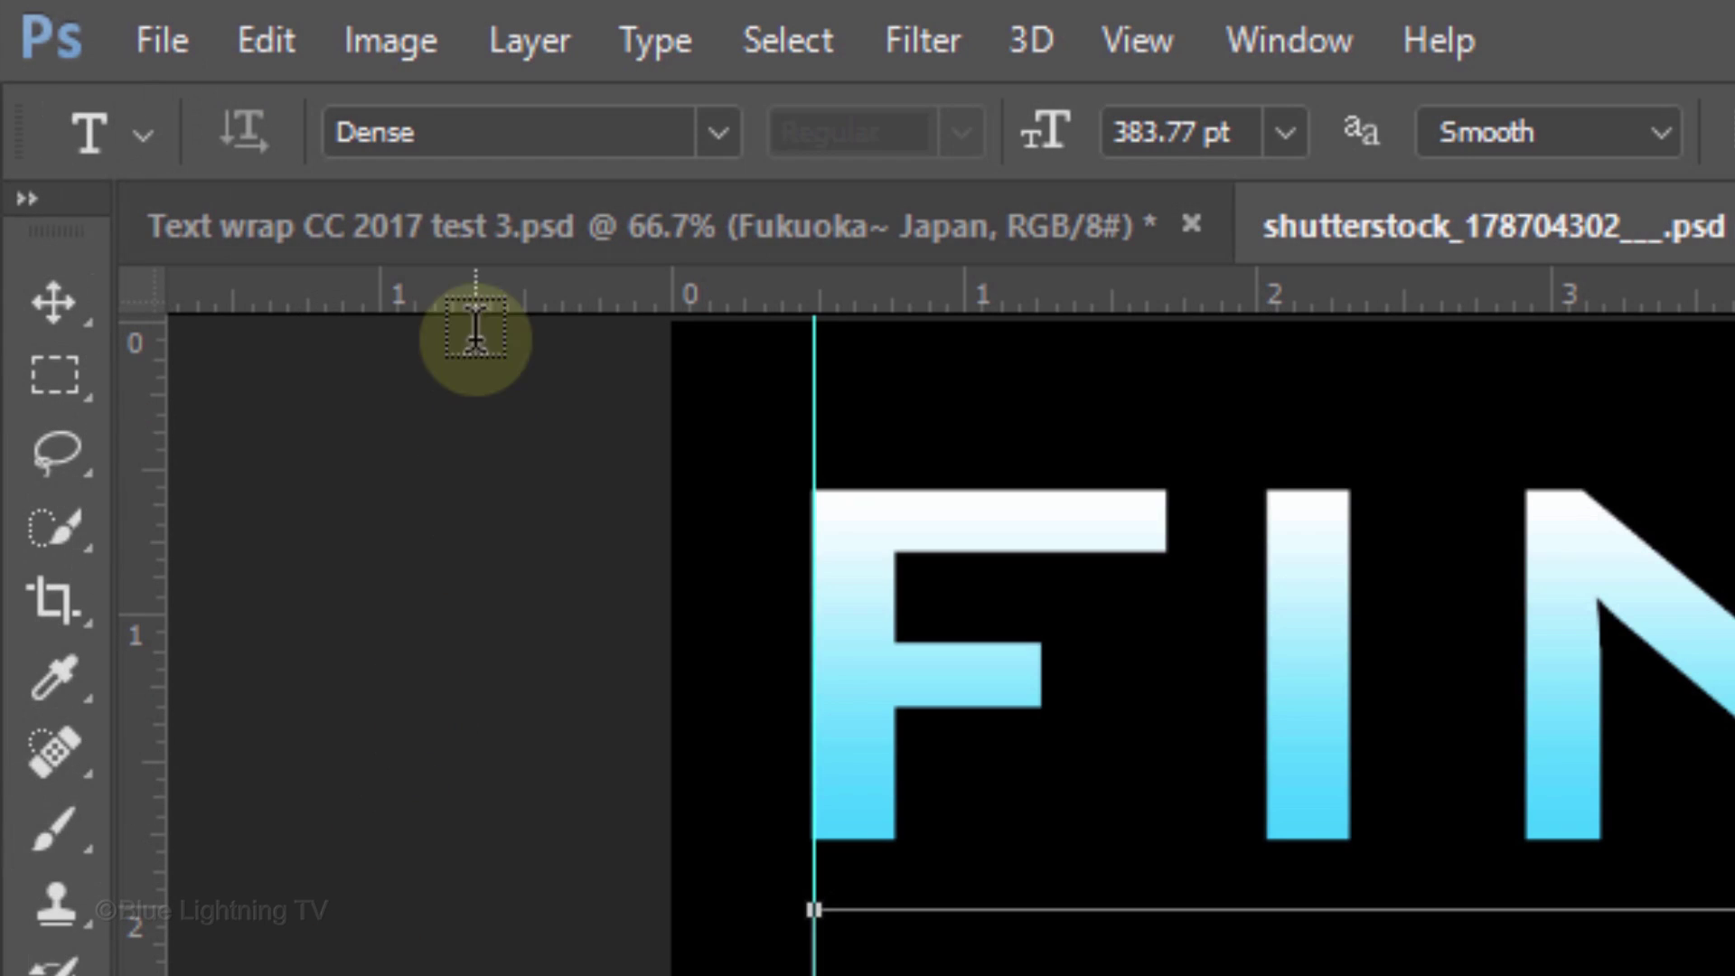
left_click(465, 124)
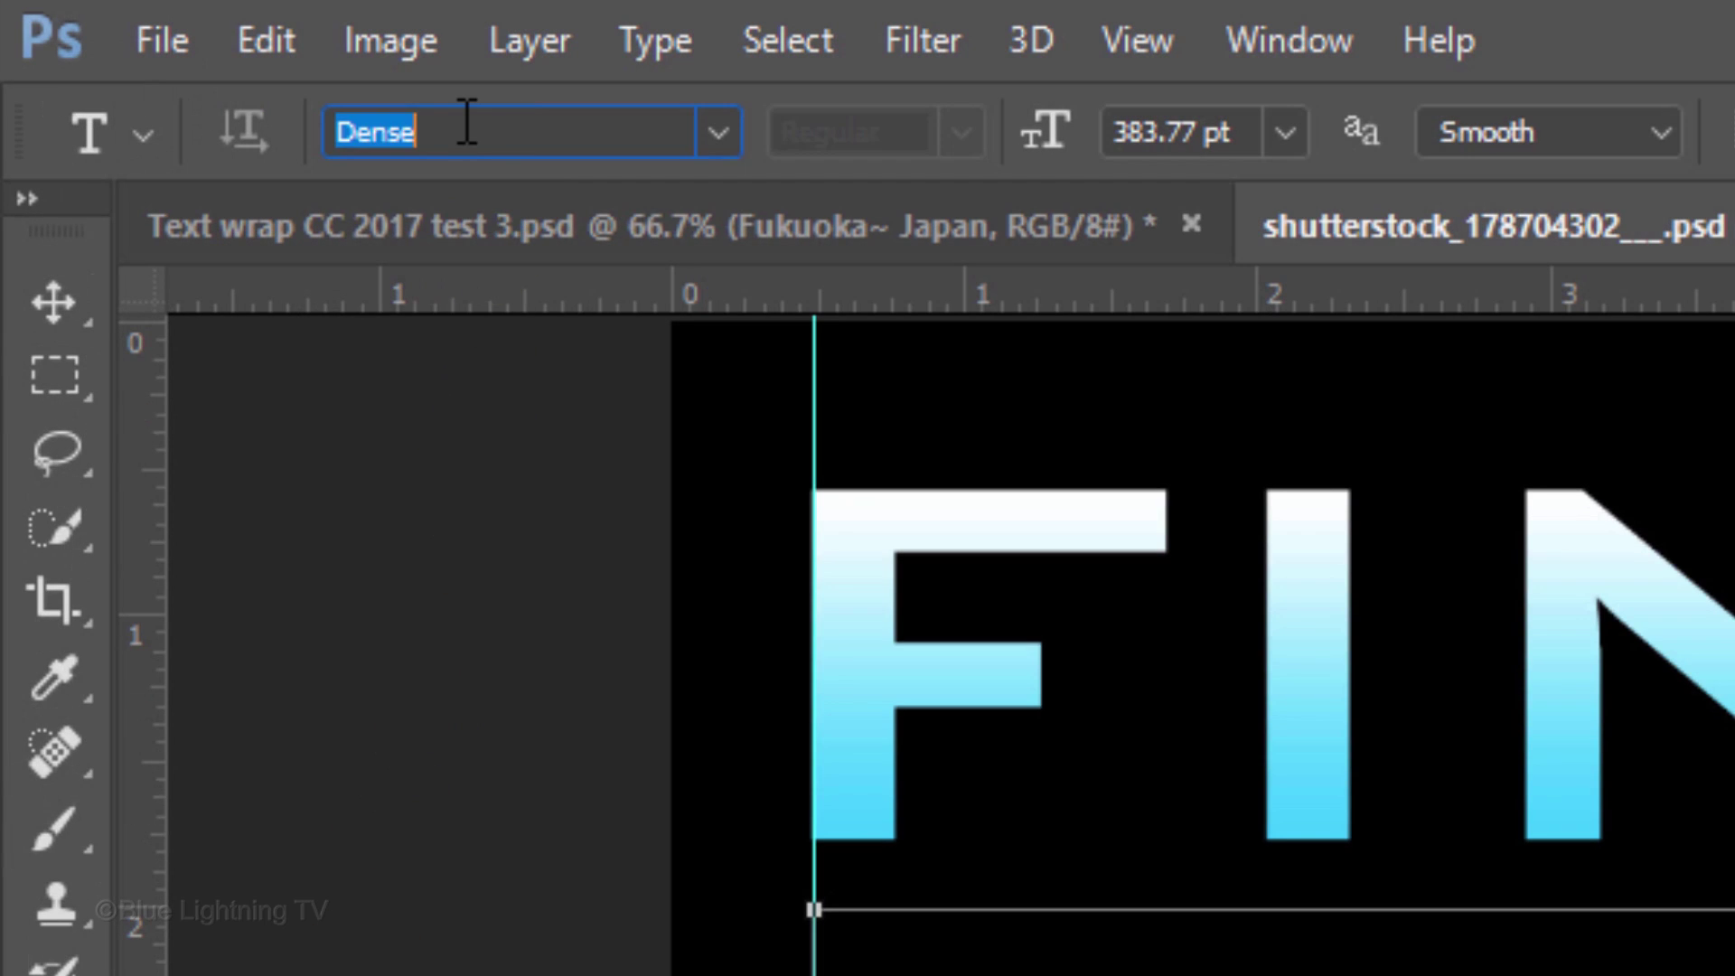
type("bank")
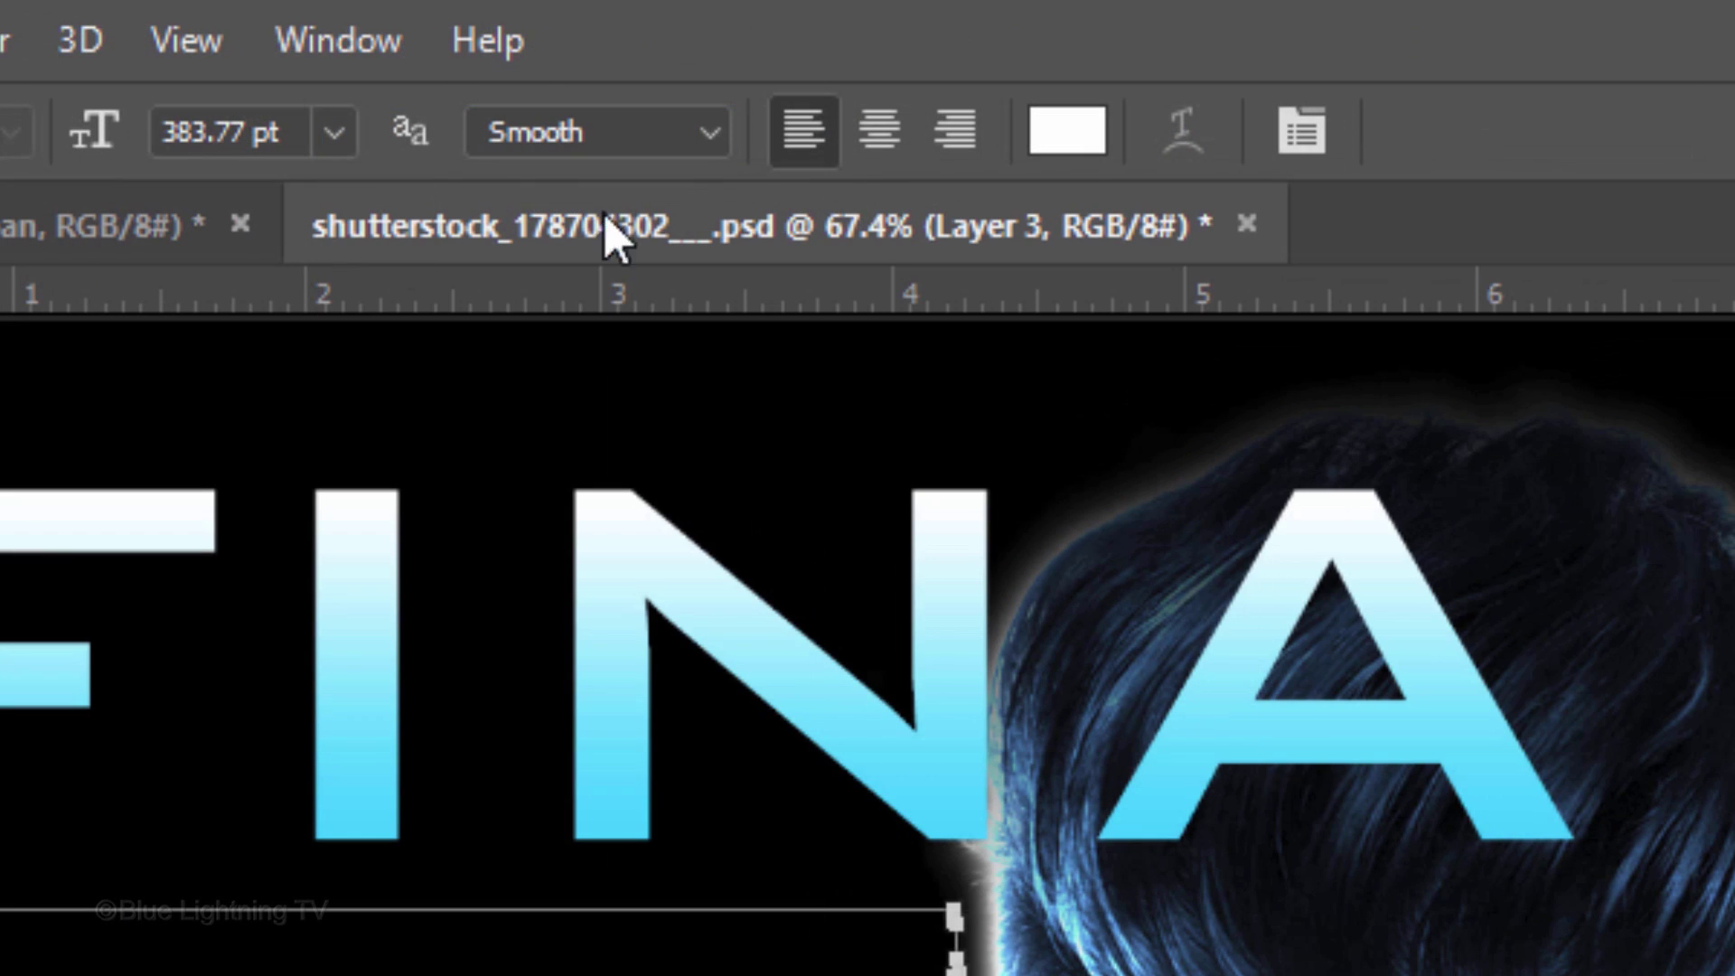
Set the character size to 16 pt and the leading to 15 pt
left_click(1309, 125)
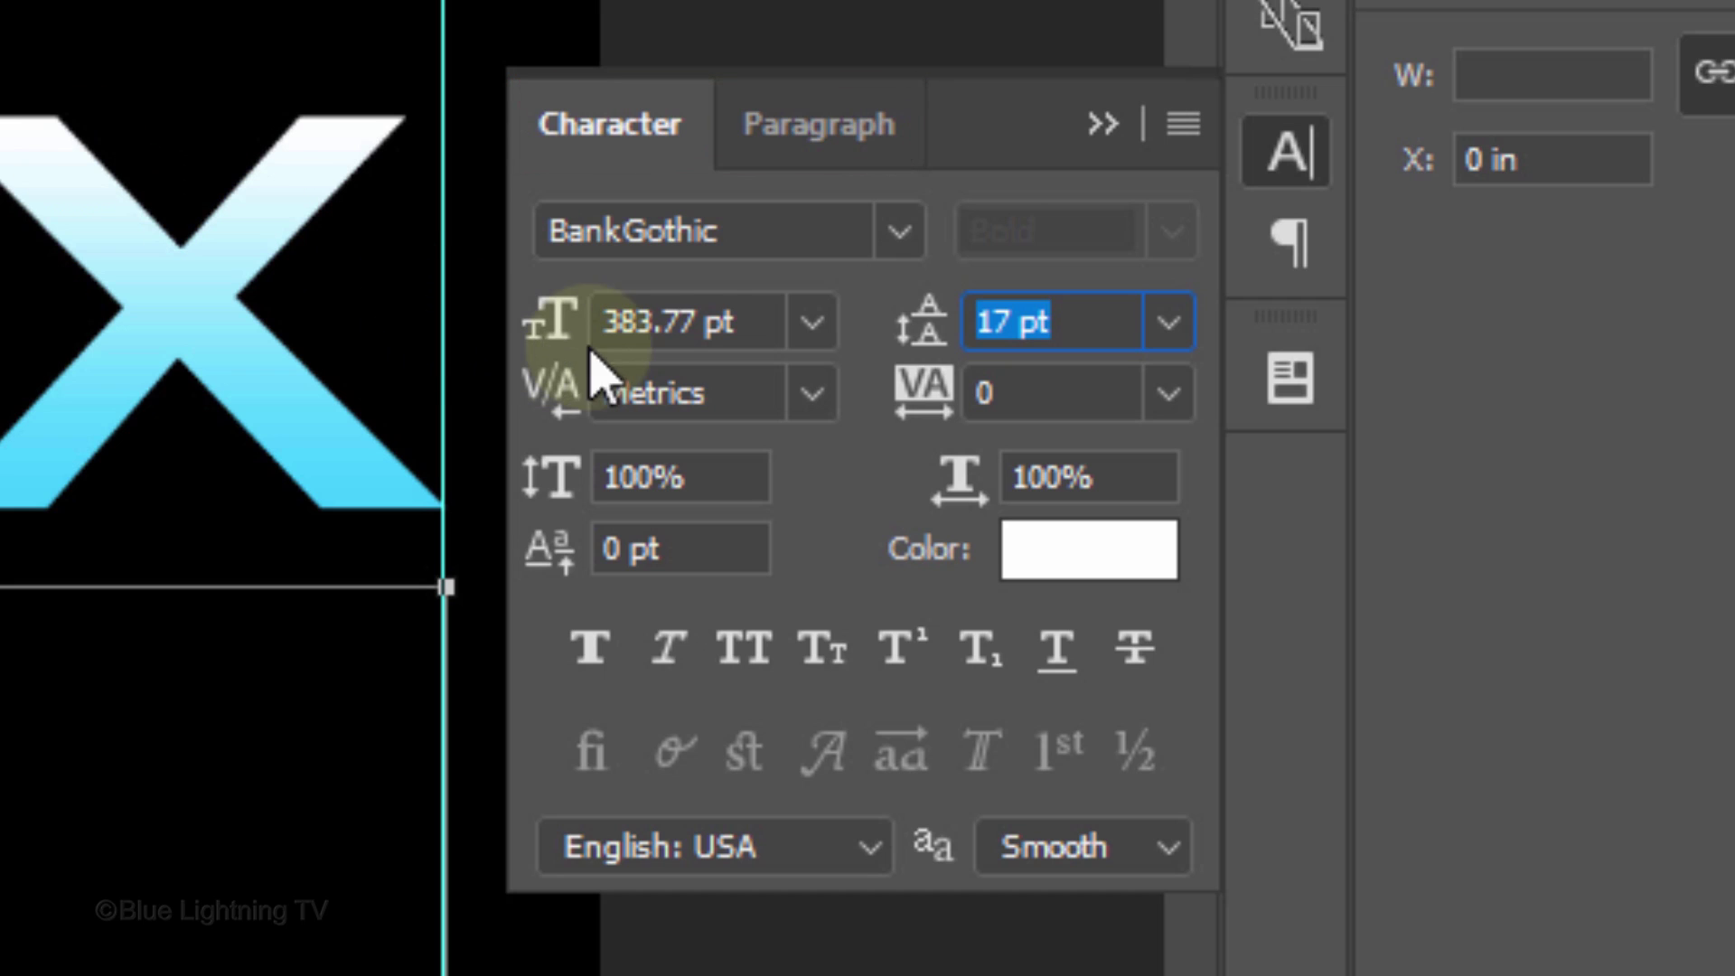
left_click(701, 323)
left_click_drag(542, 316, 539, 316)
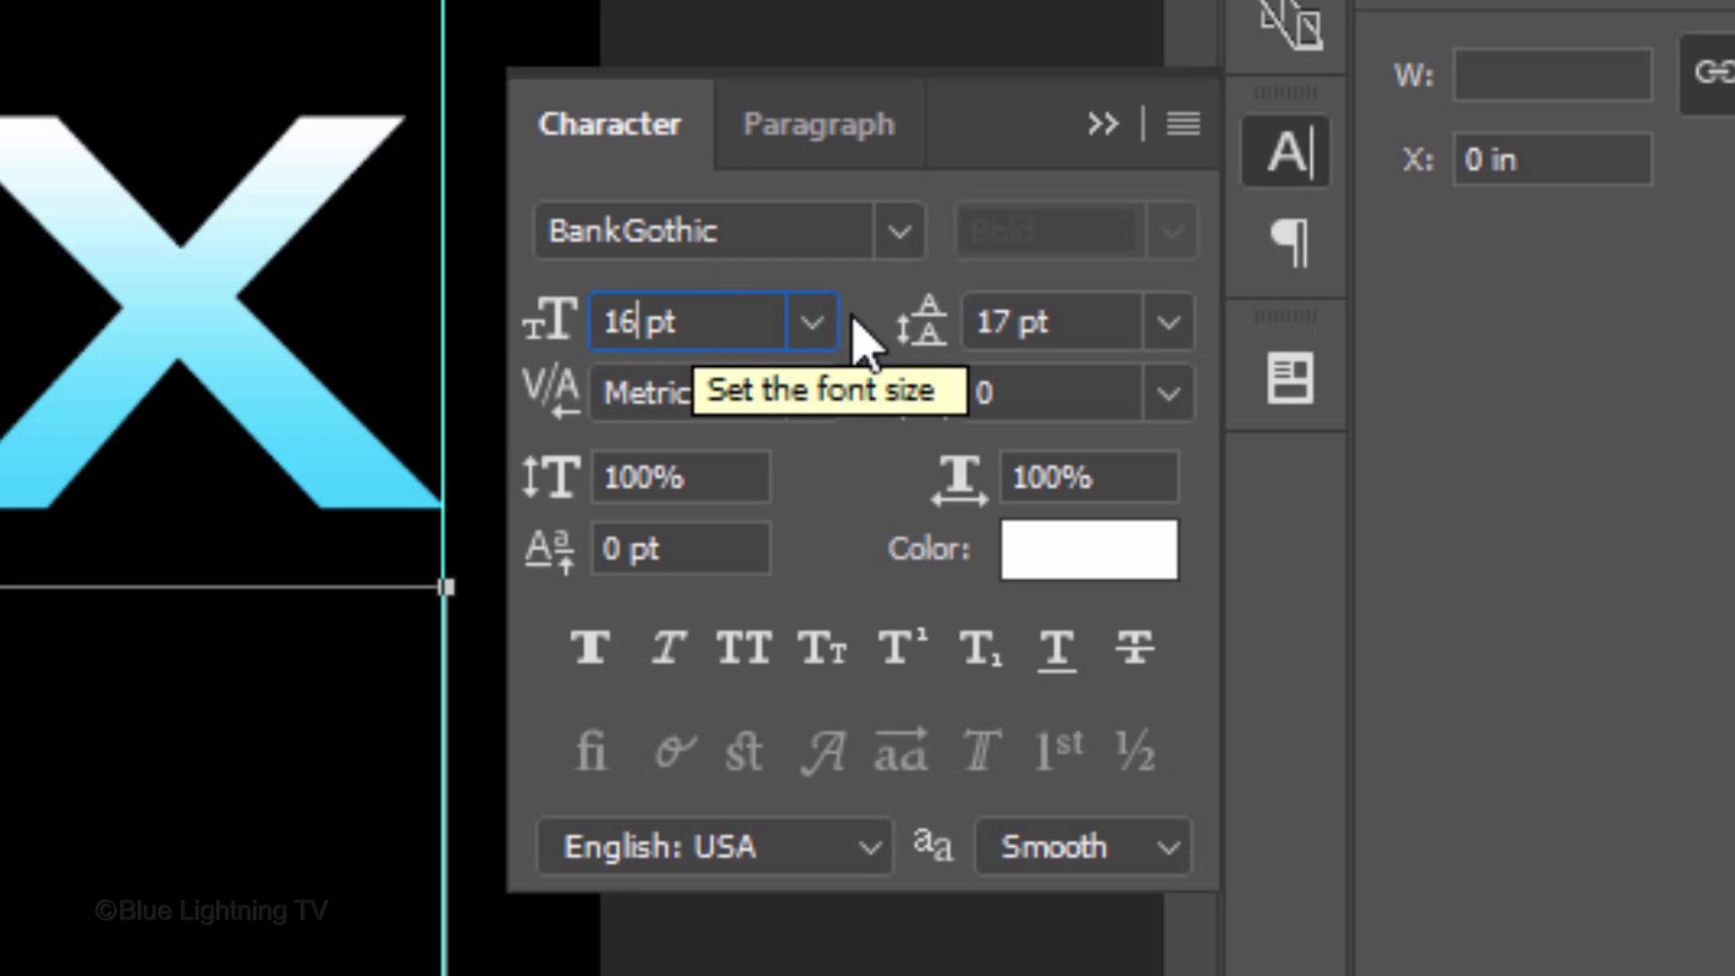
left_click(1017, 321)
type("15pt")
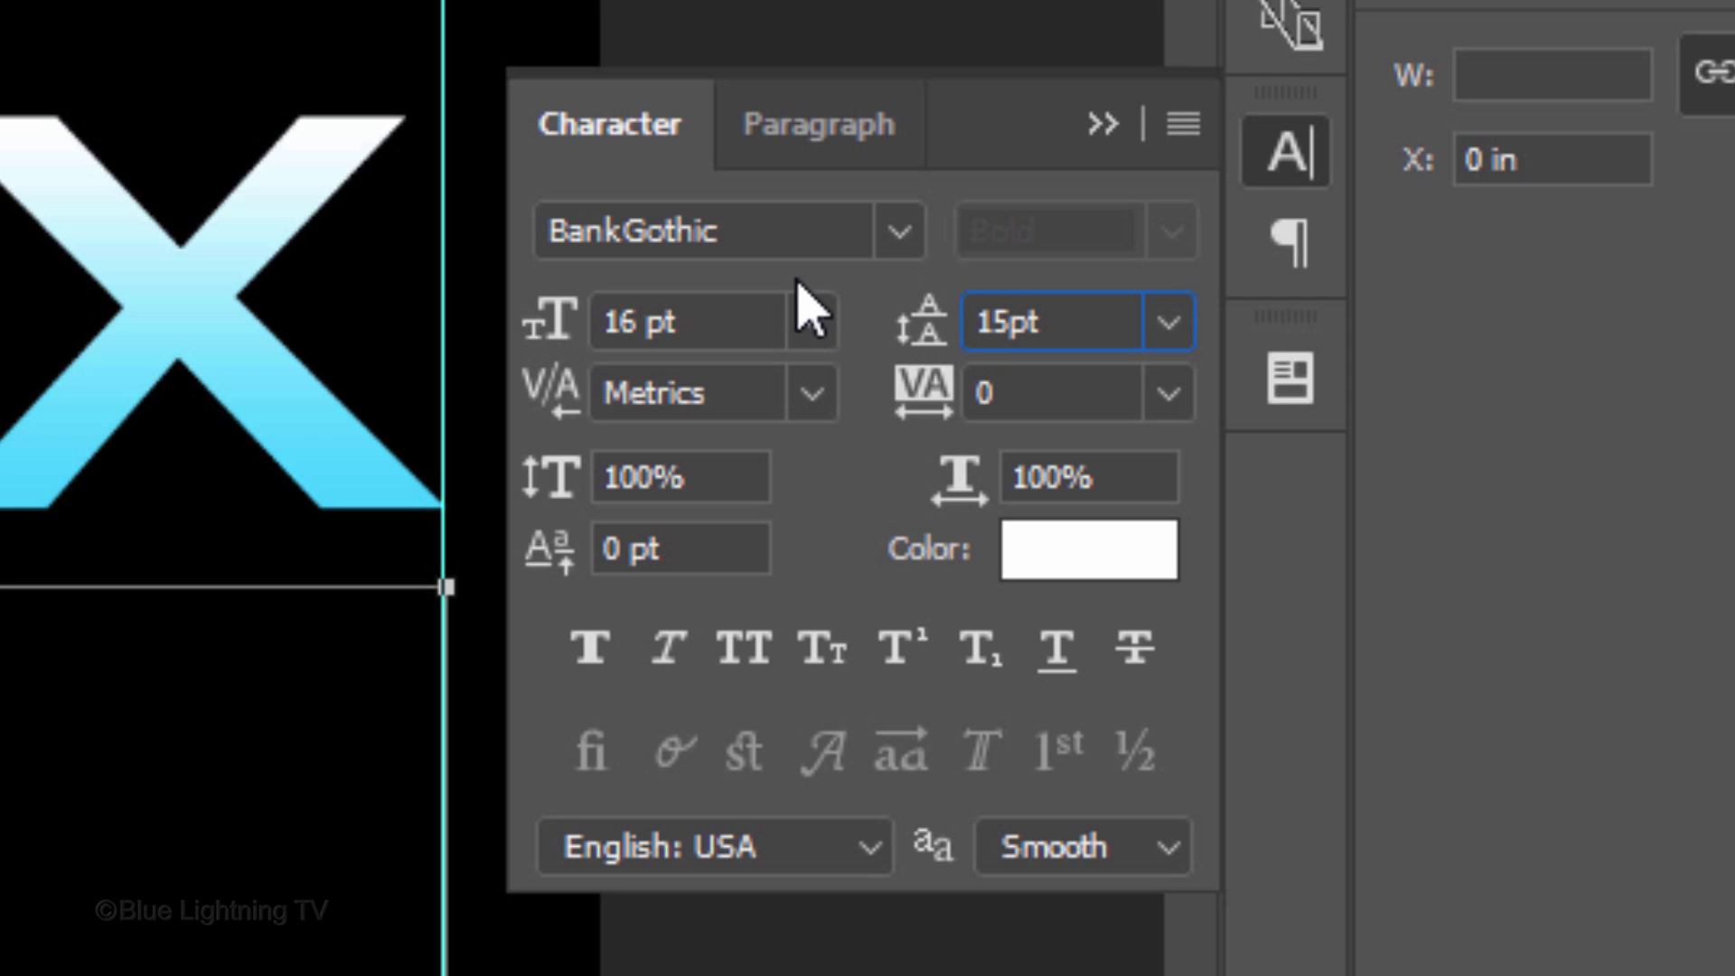
Bring up the paragraph settings and start a text area inside the path to the left of the man
left_click(833, 149)
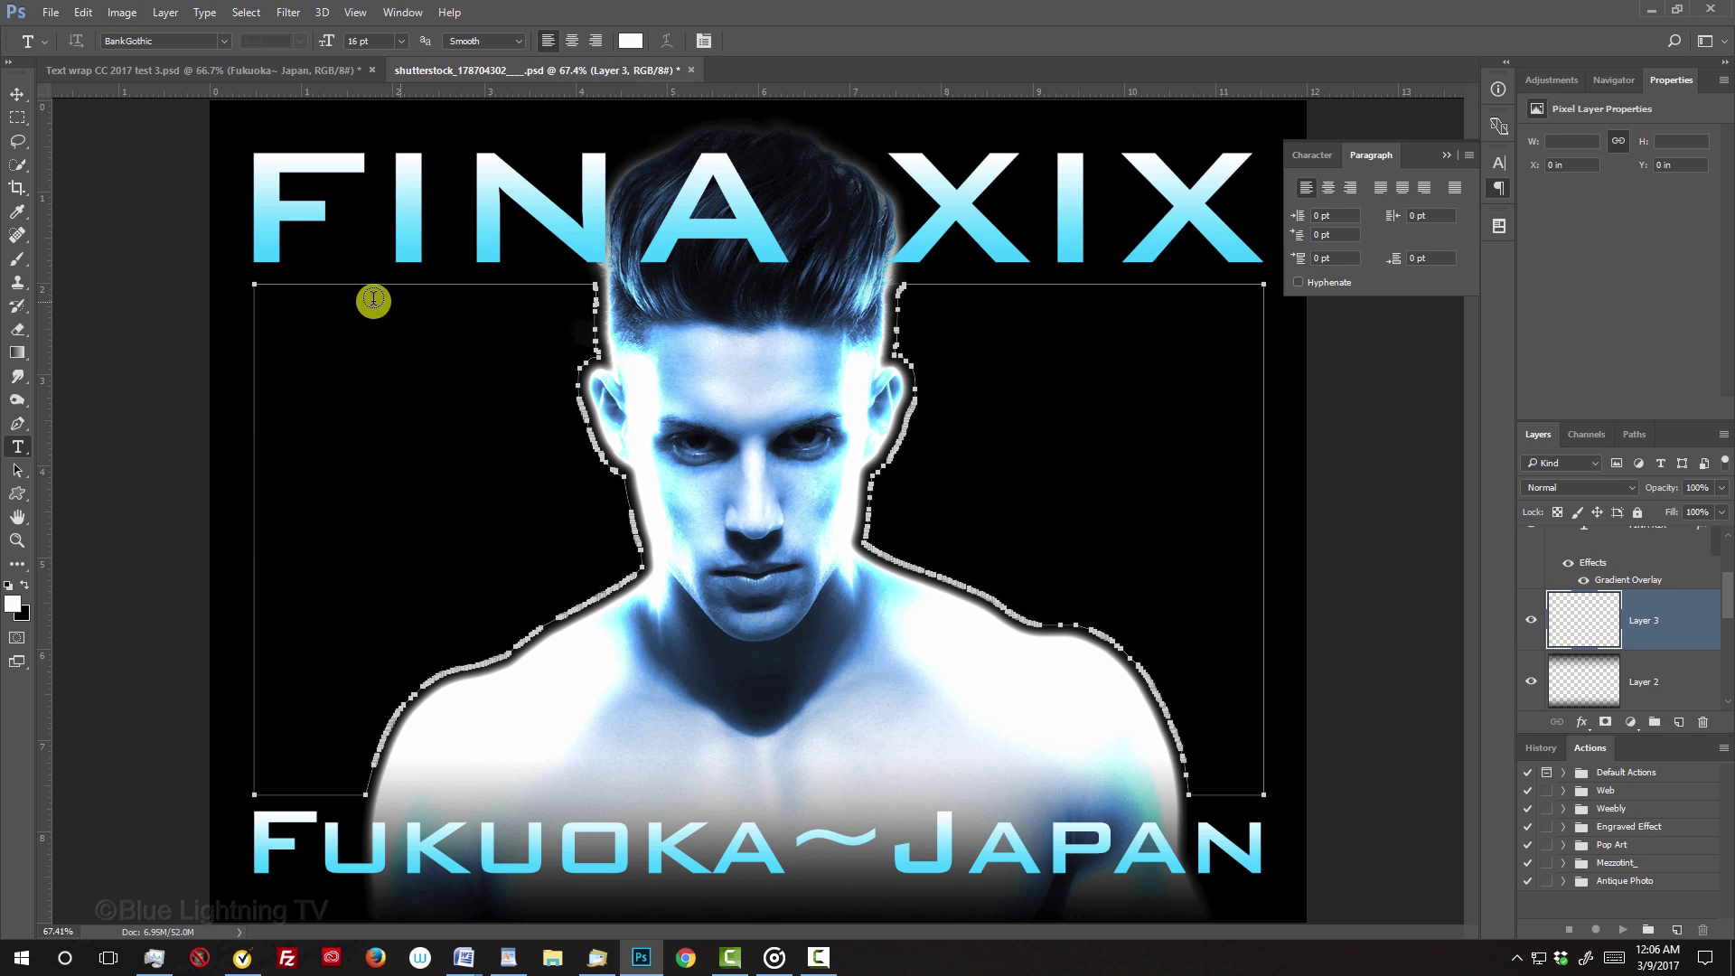
left_click(264, 304)
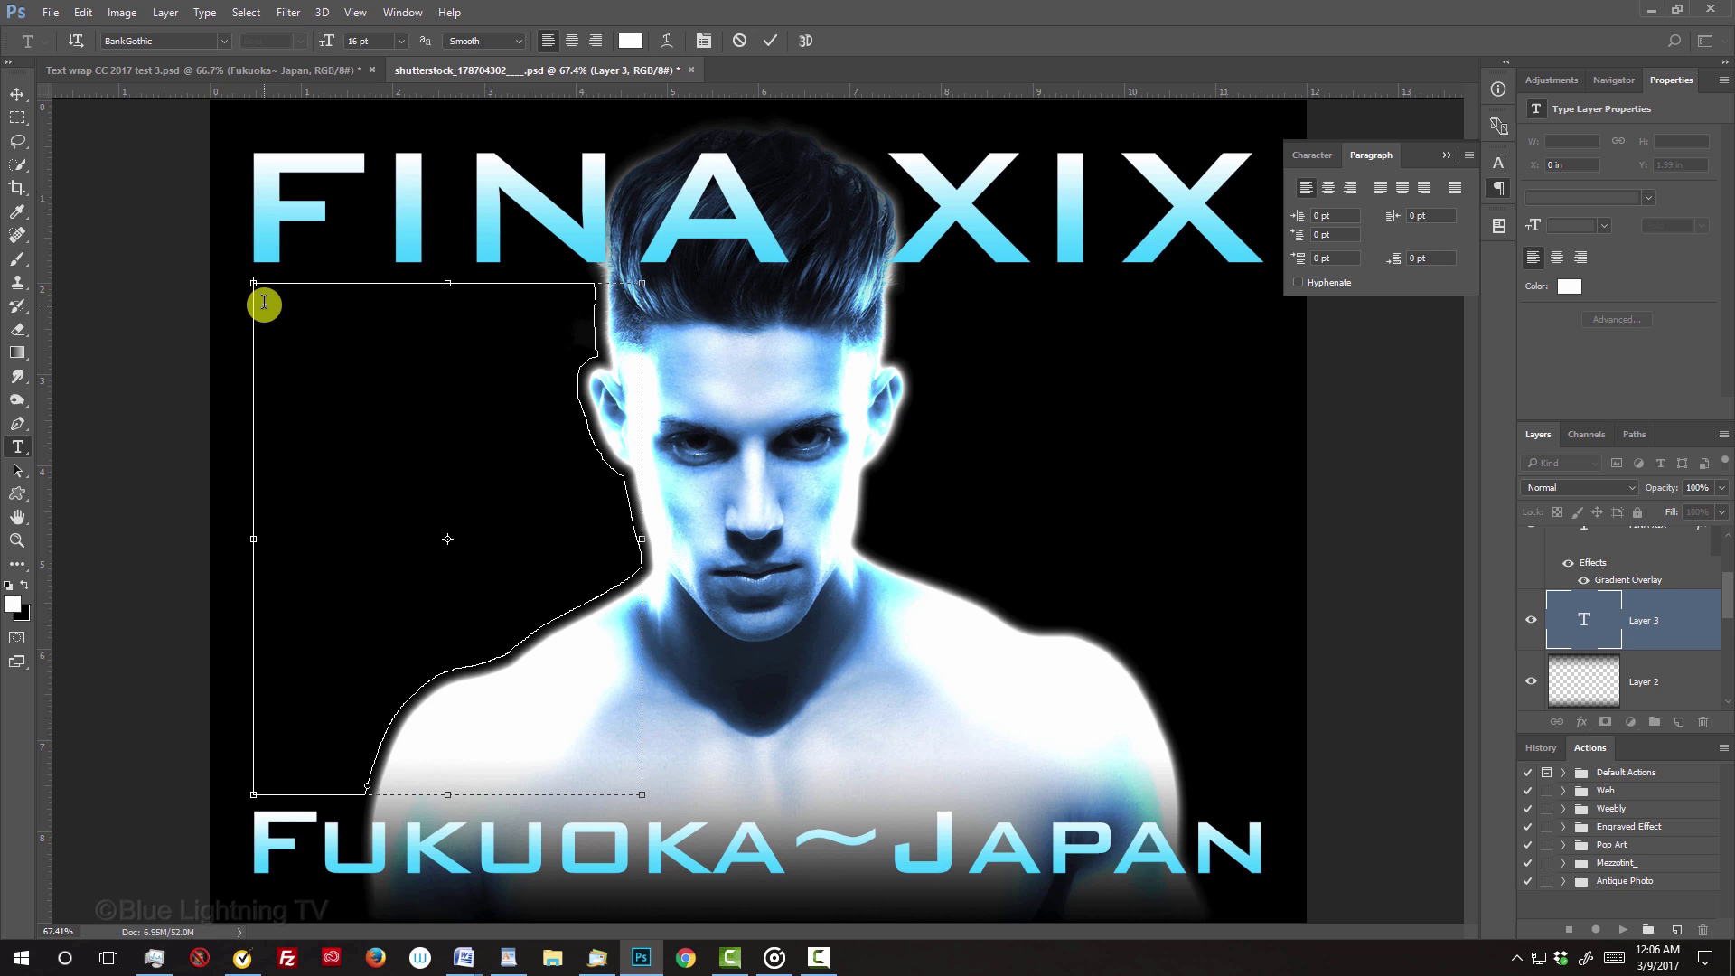
Try filling the text area with the repeated sentence "This is a test."
type("This is a test. This is a test this ")
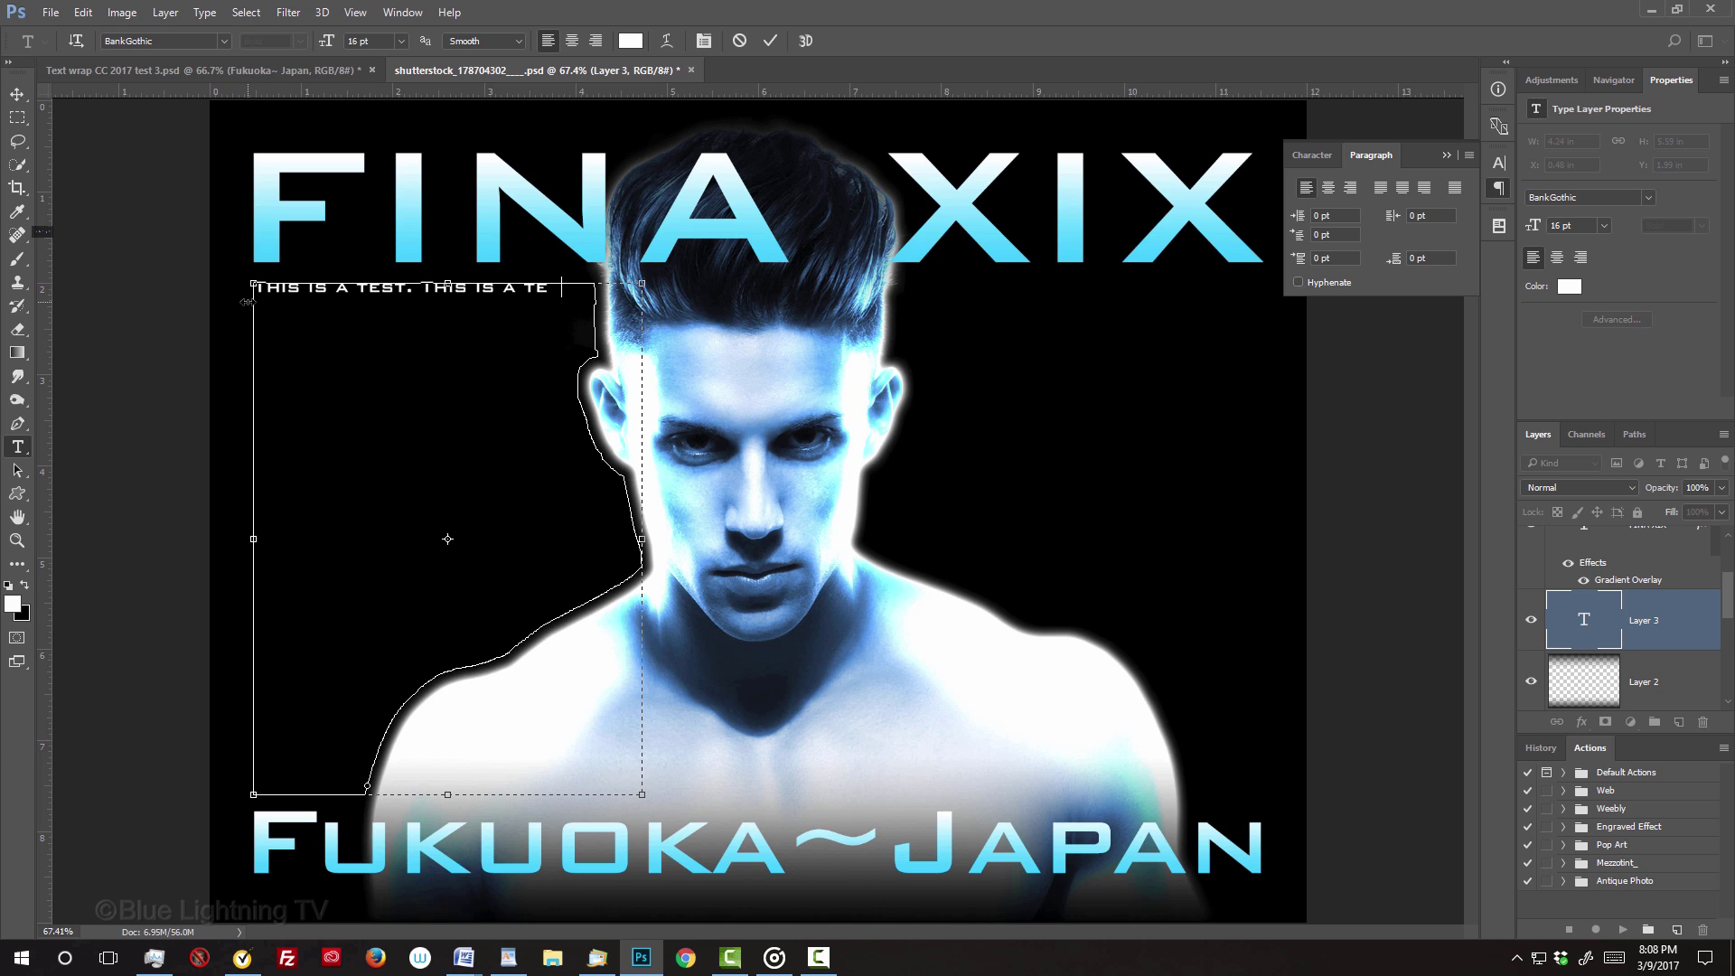
type("is a test. This is a test. This is a test. This is a test. This is a")
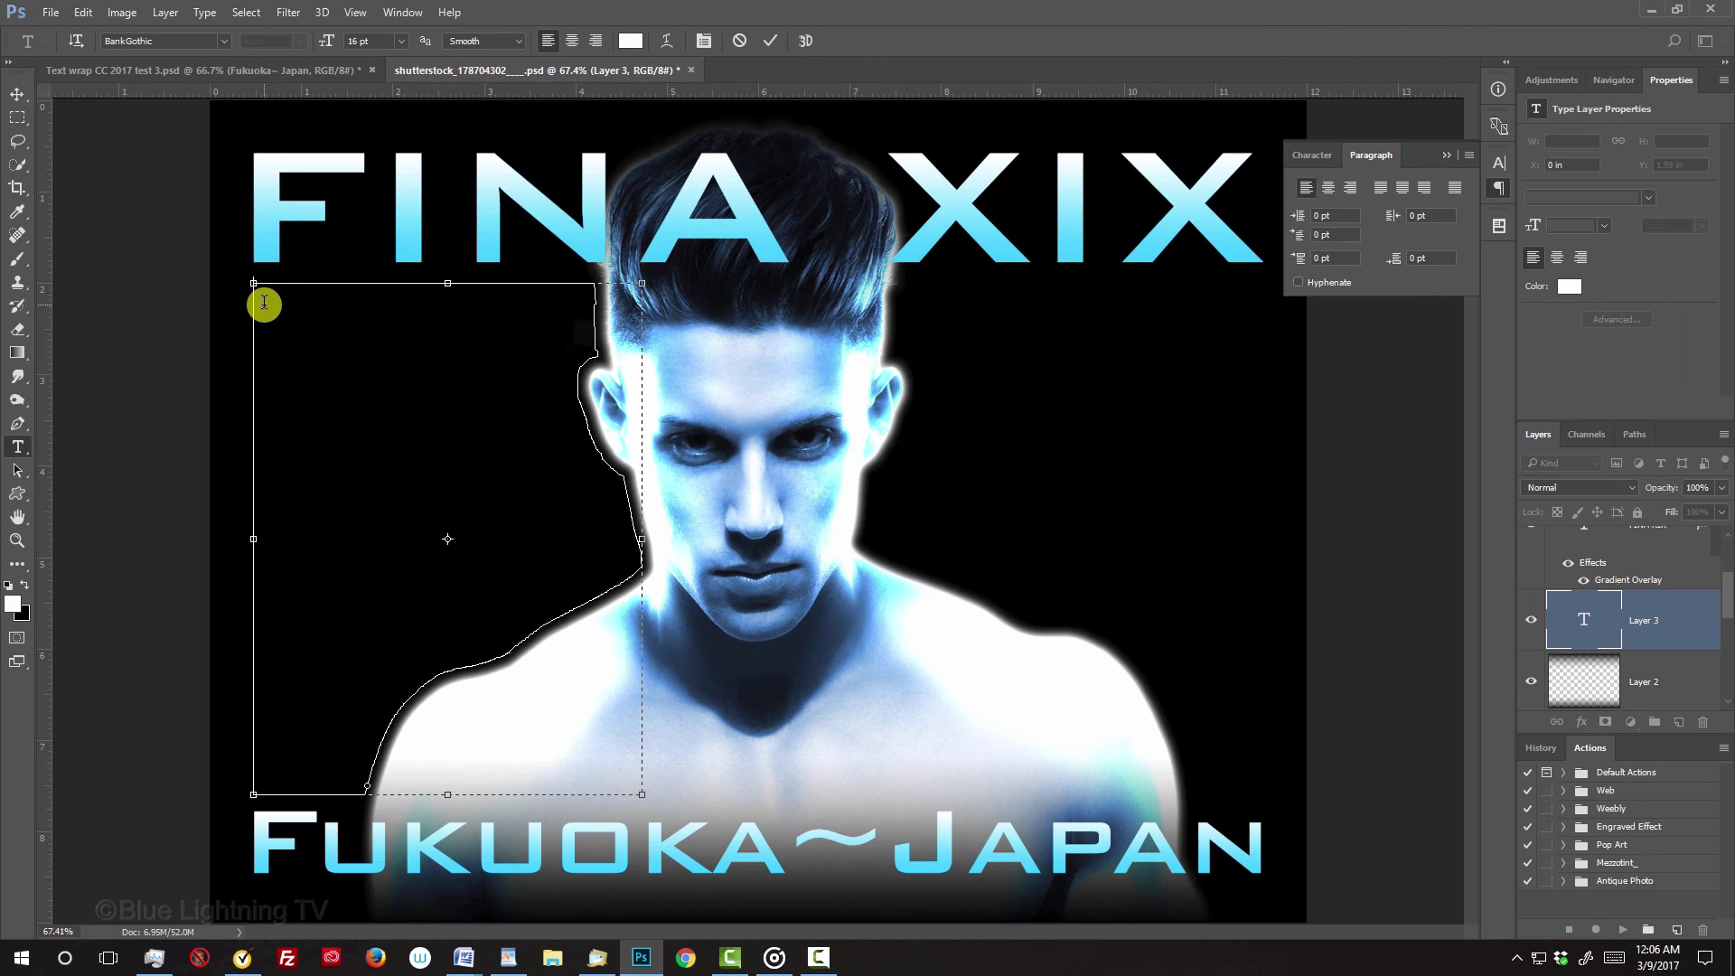
Switch to Word, copy the two paragraphs about the FINA World Championships, and paste them into the poster's text area
left_click(503, 913)
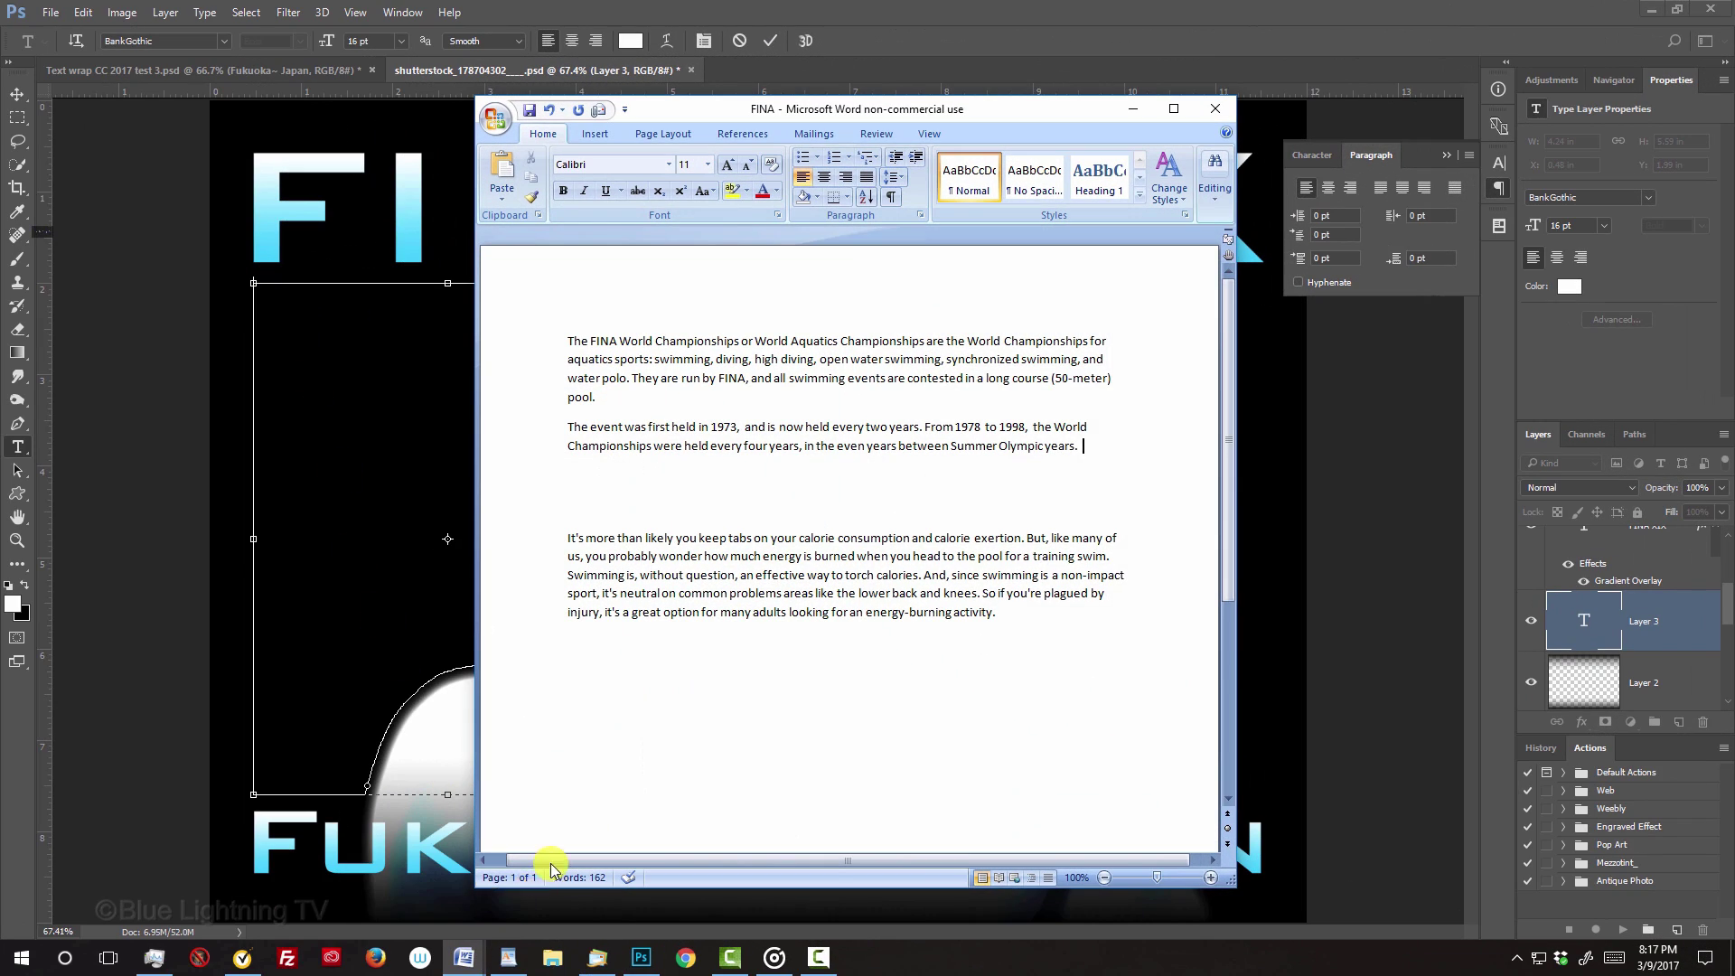
left_click_drag(1080, 455, 515, 301)
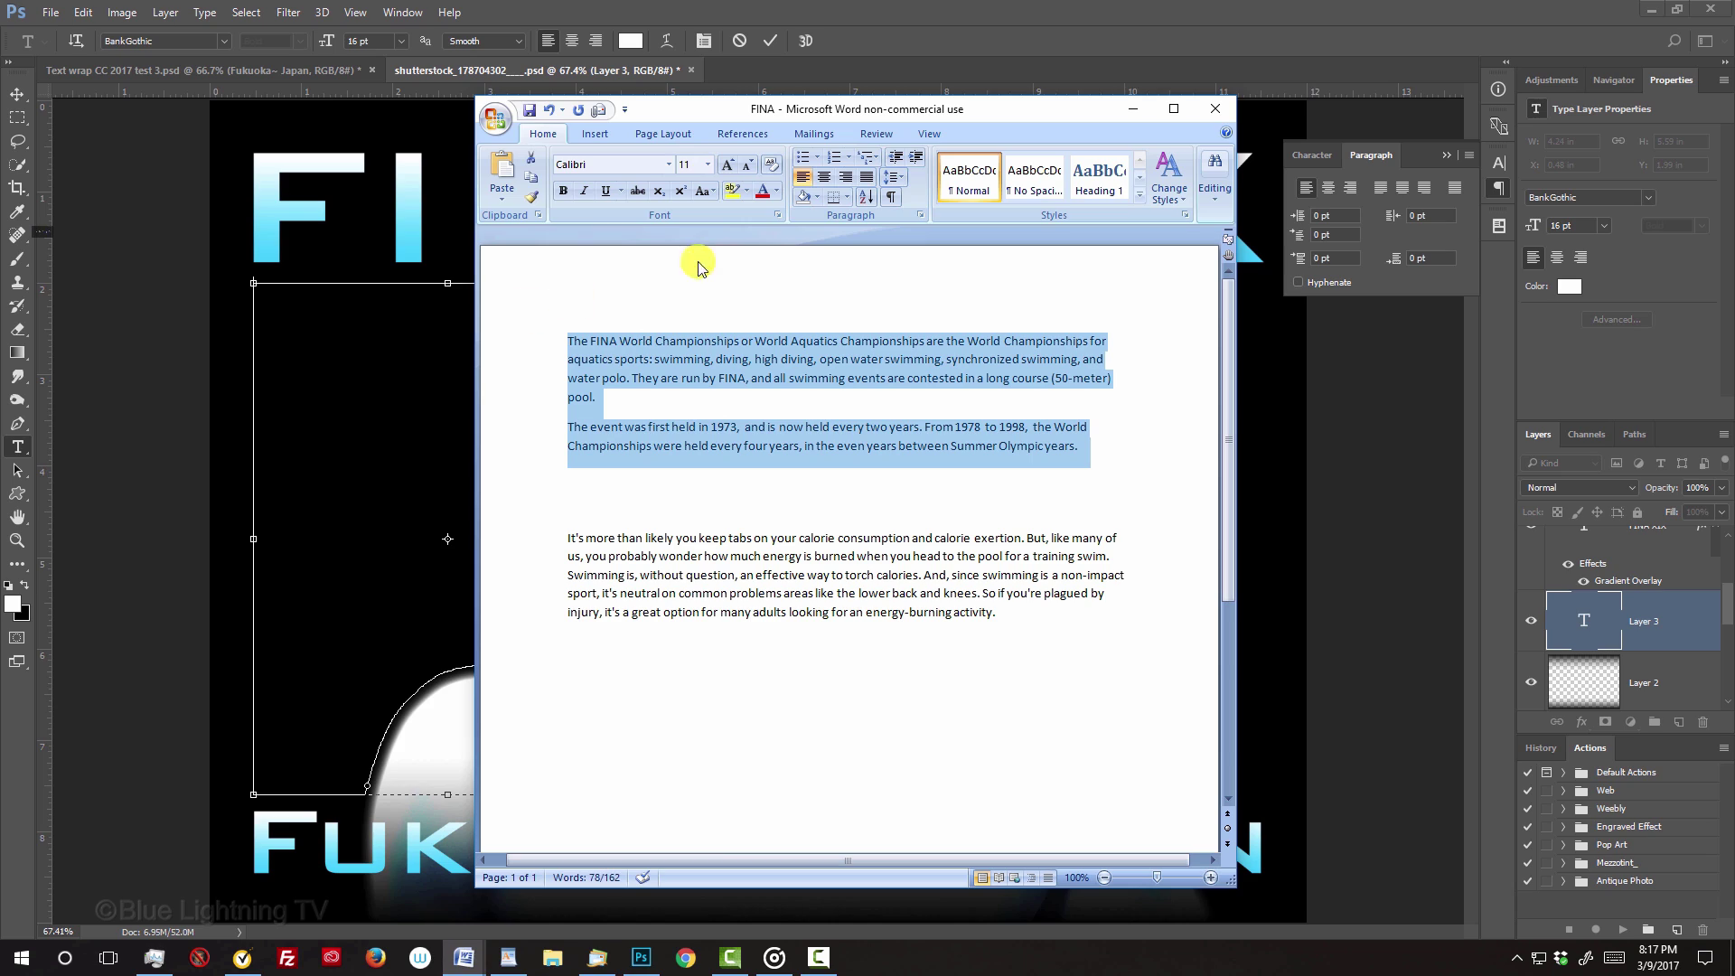
key("ctrl+c")
left_click(1131, 108)
key("ctrl+v")
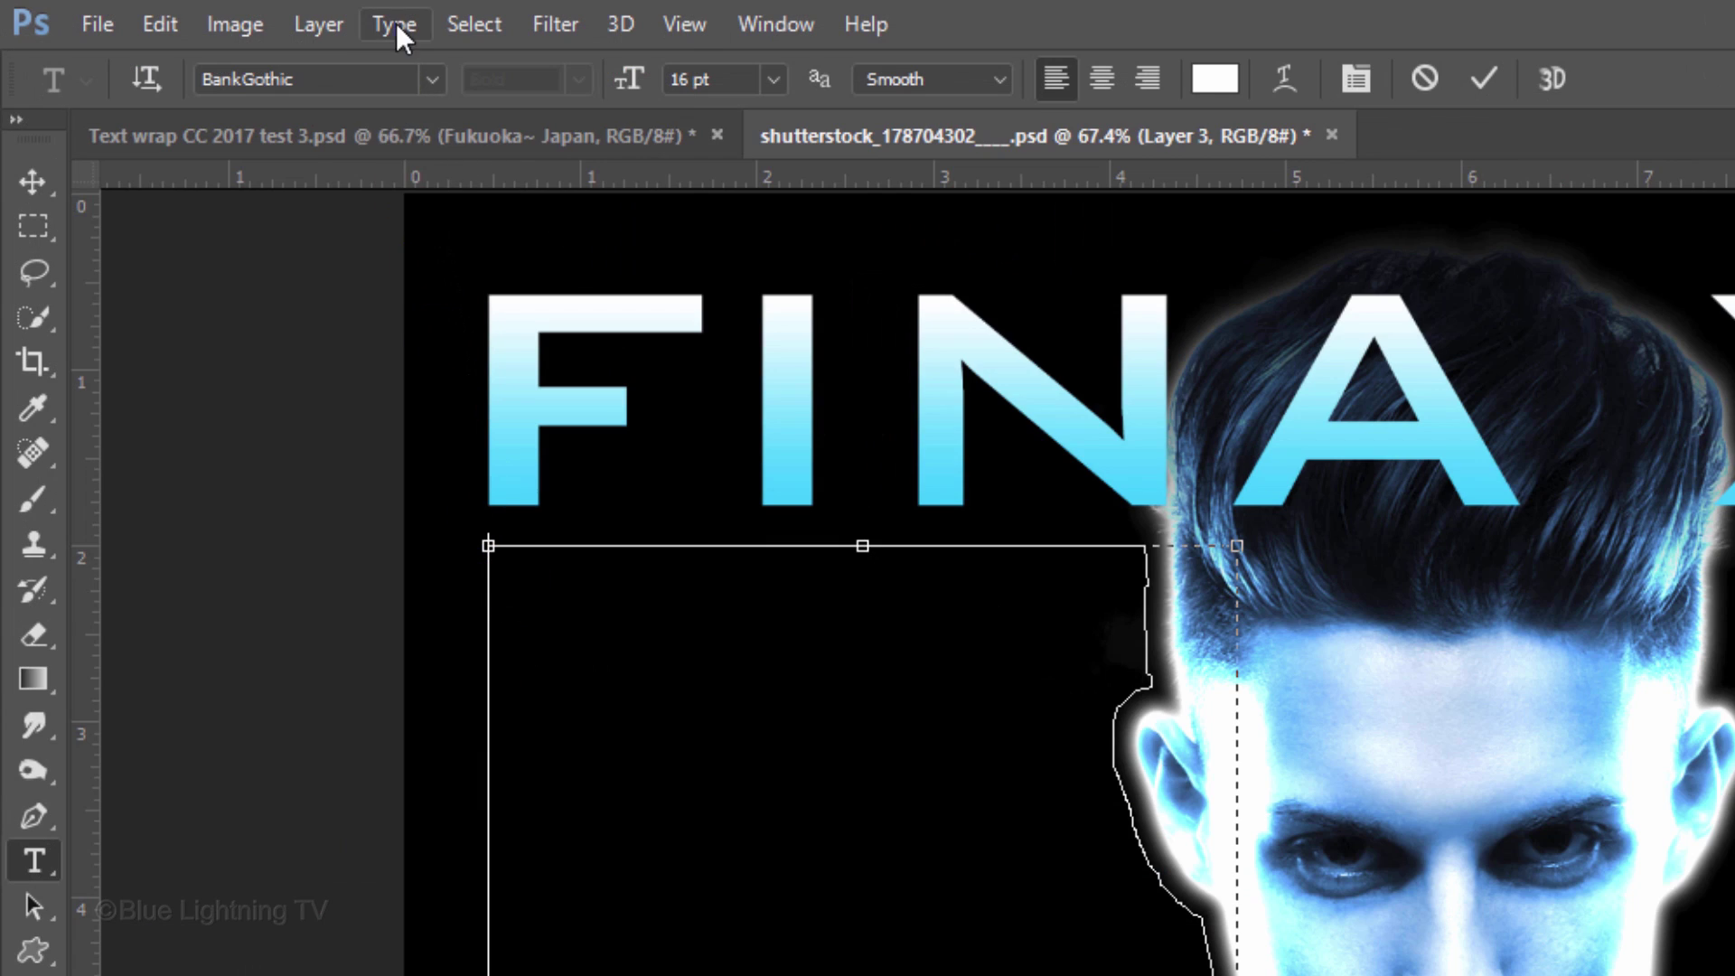
Fill the text area left of the man with Lorem Ipsum placeholder text
left_click(204, 12)
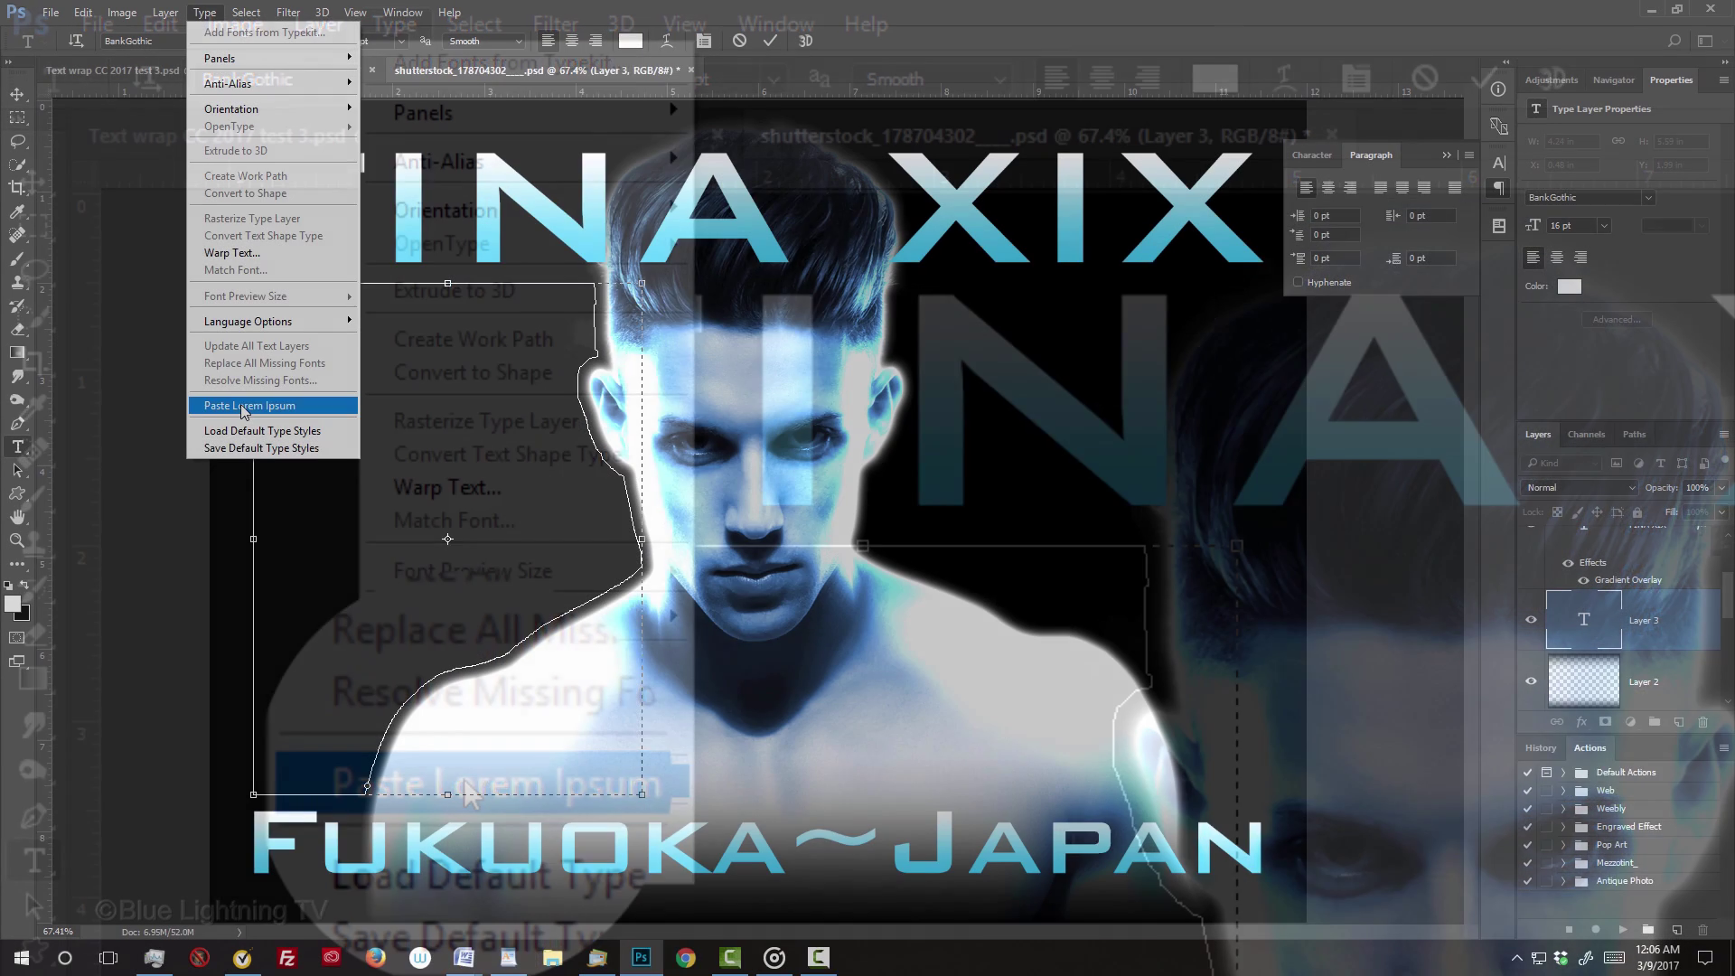
left_click(463, 779)
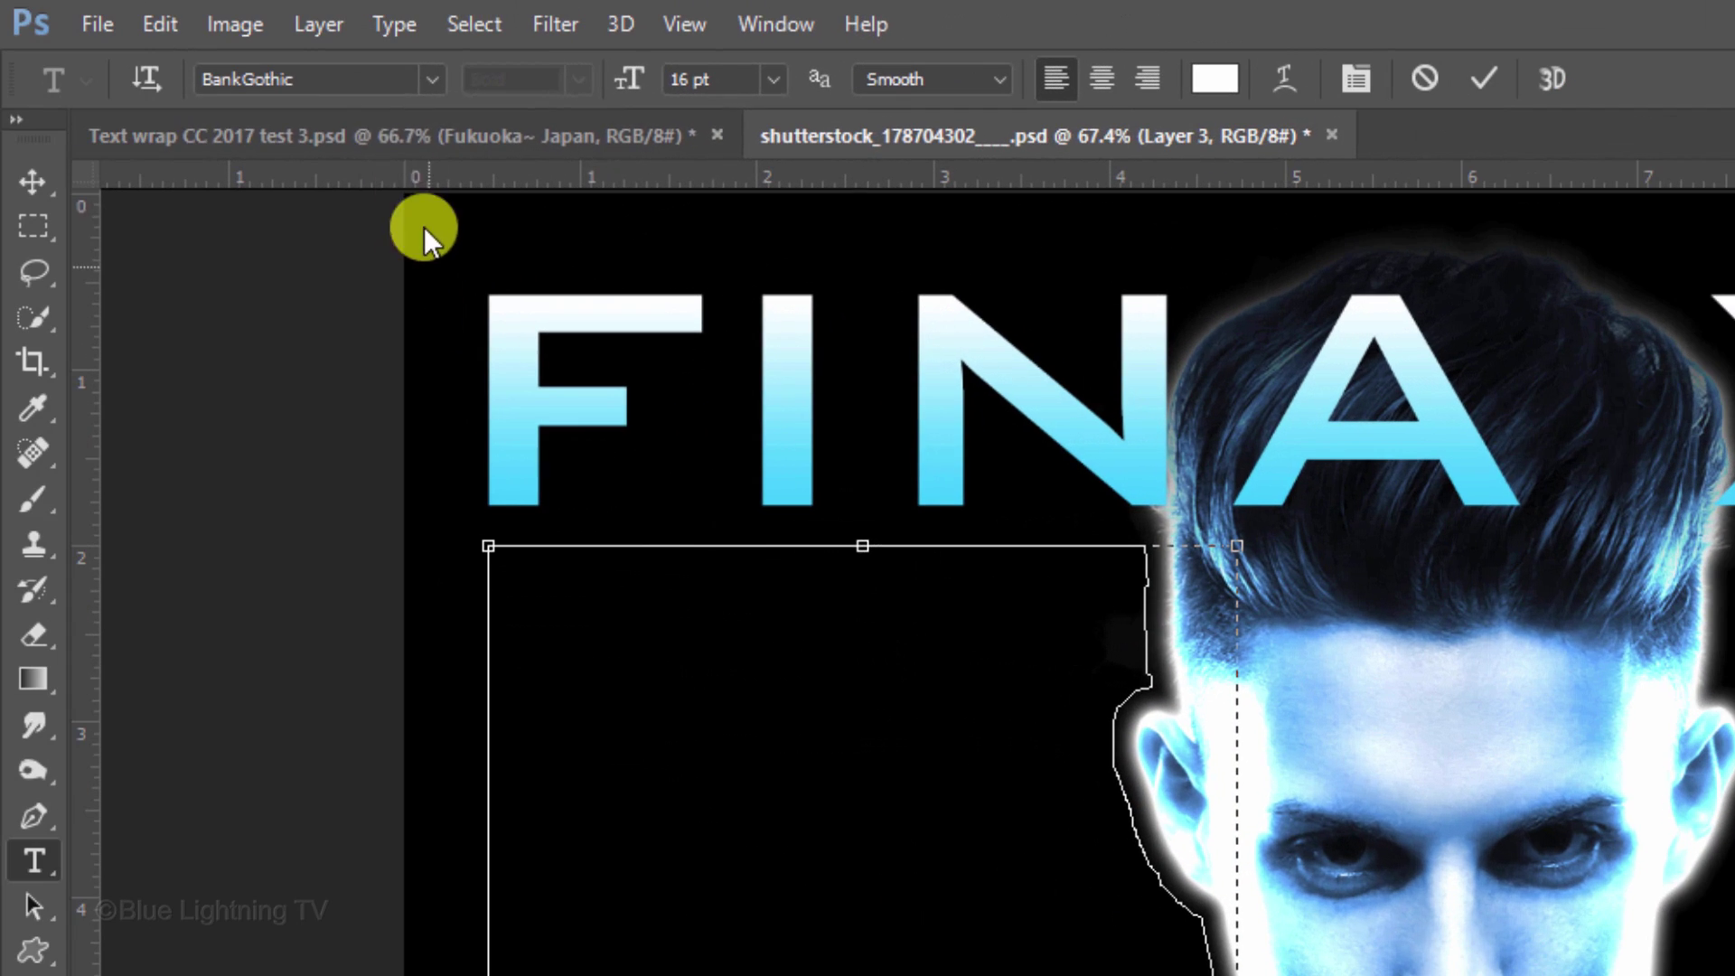
left_click(394, 23)
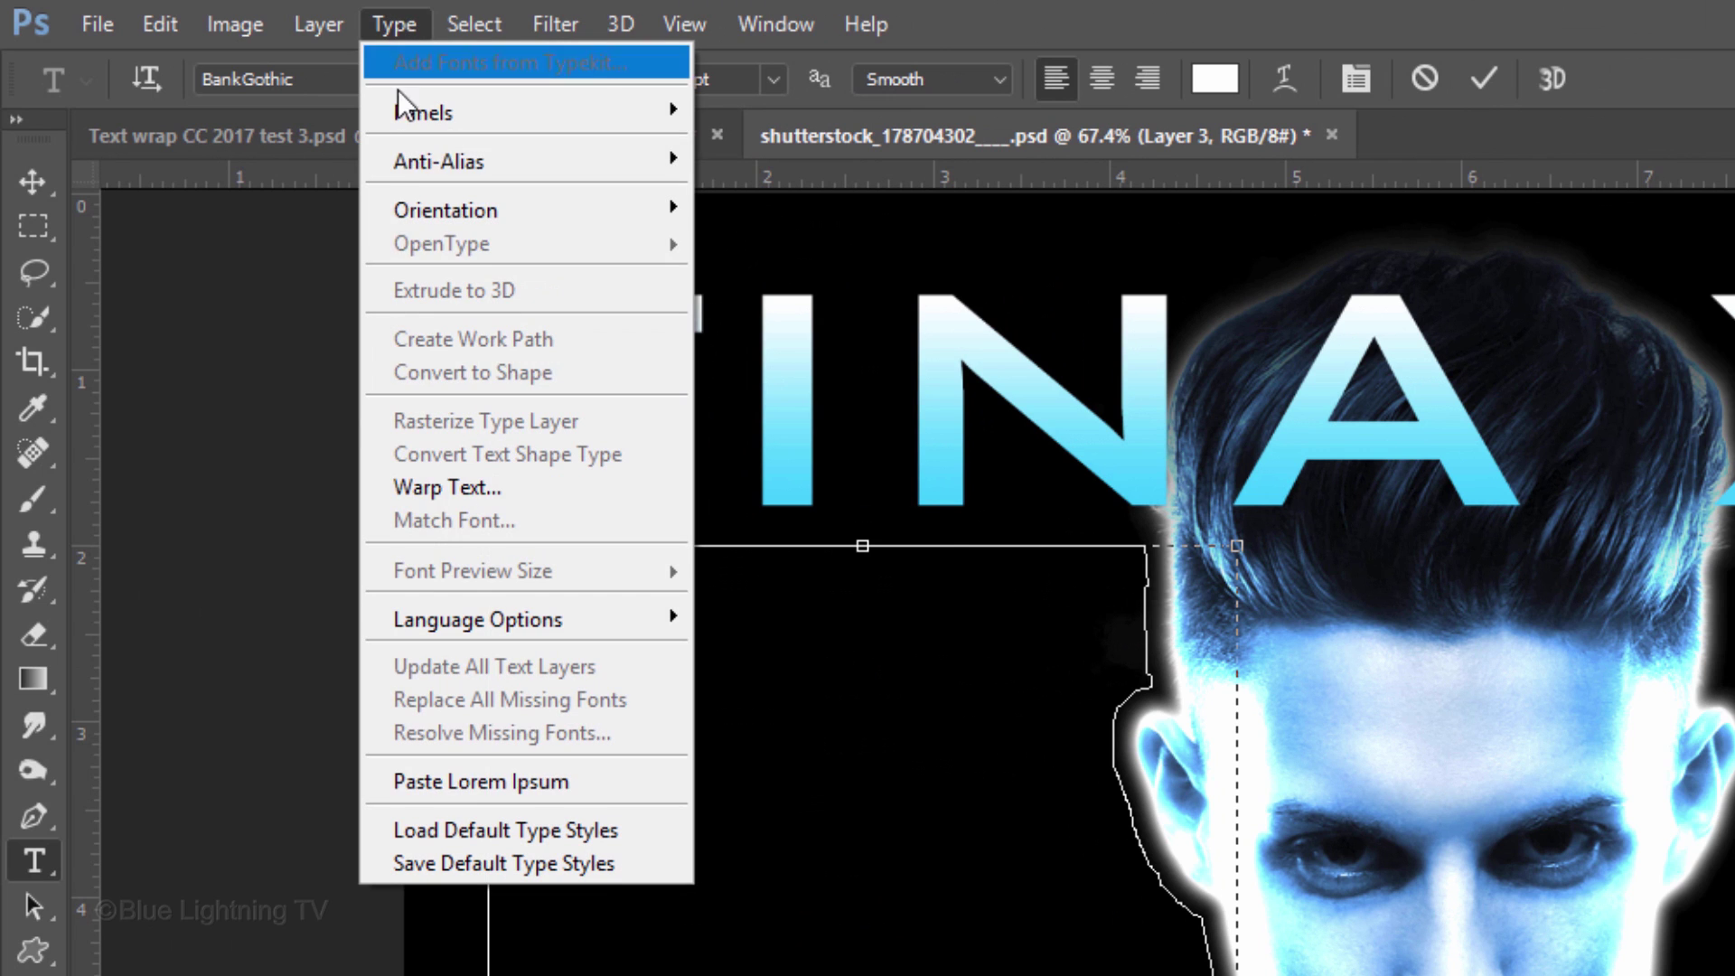
left_click(464, 779)
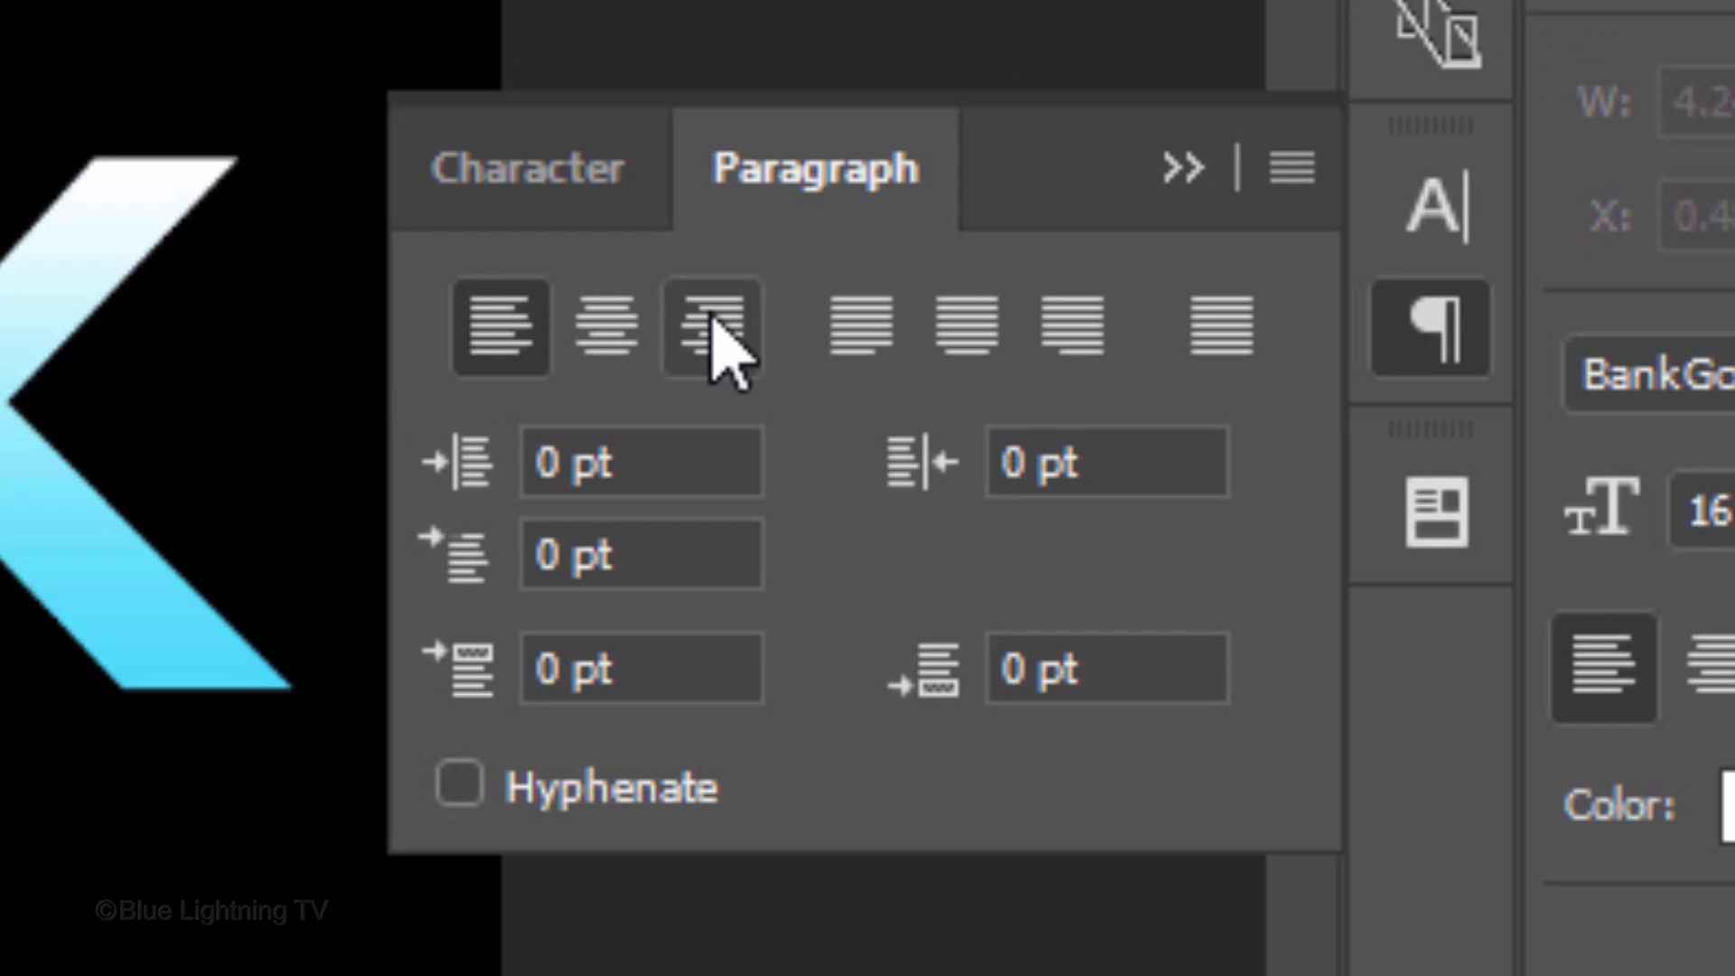
Try right alignment on the Lorem Ipsum text, and return it to left alignment
left_click(1605, 106)
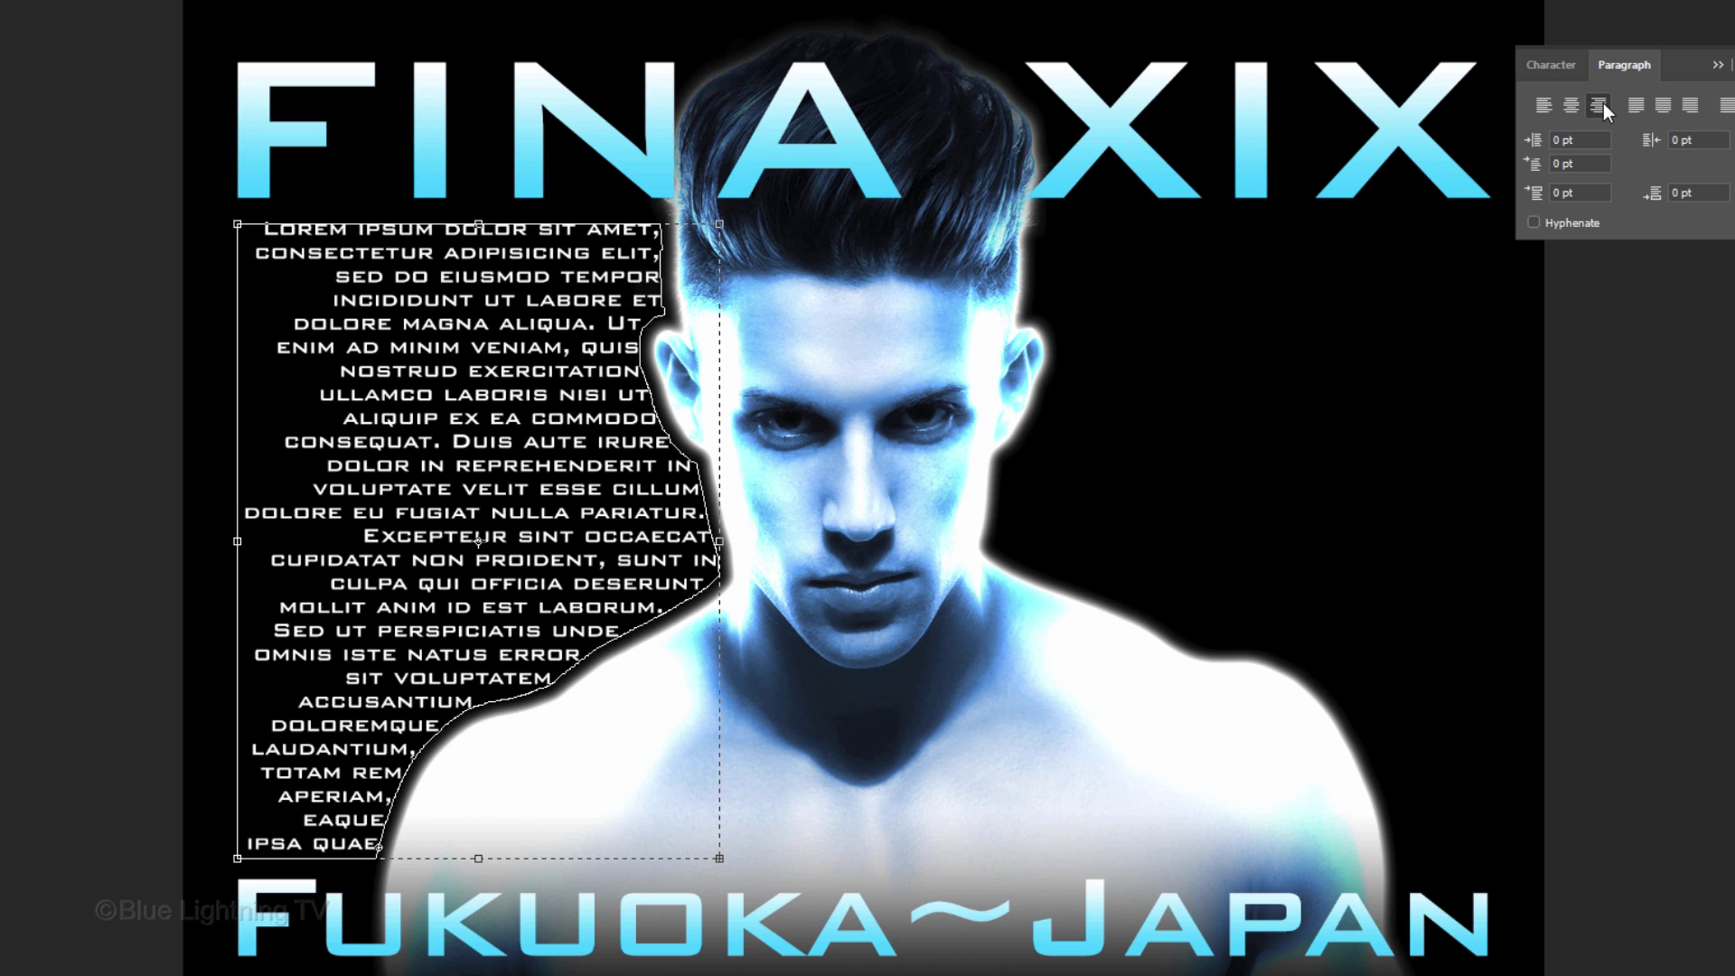
left_click(1543, 104)
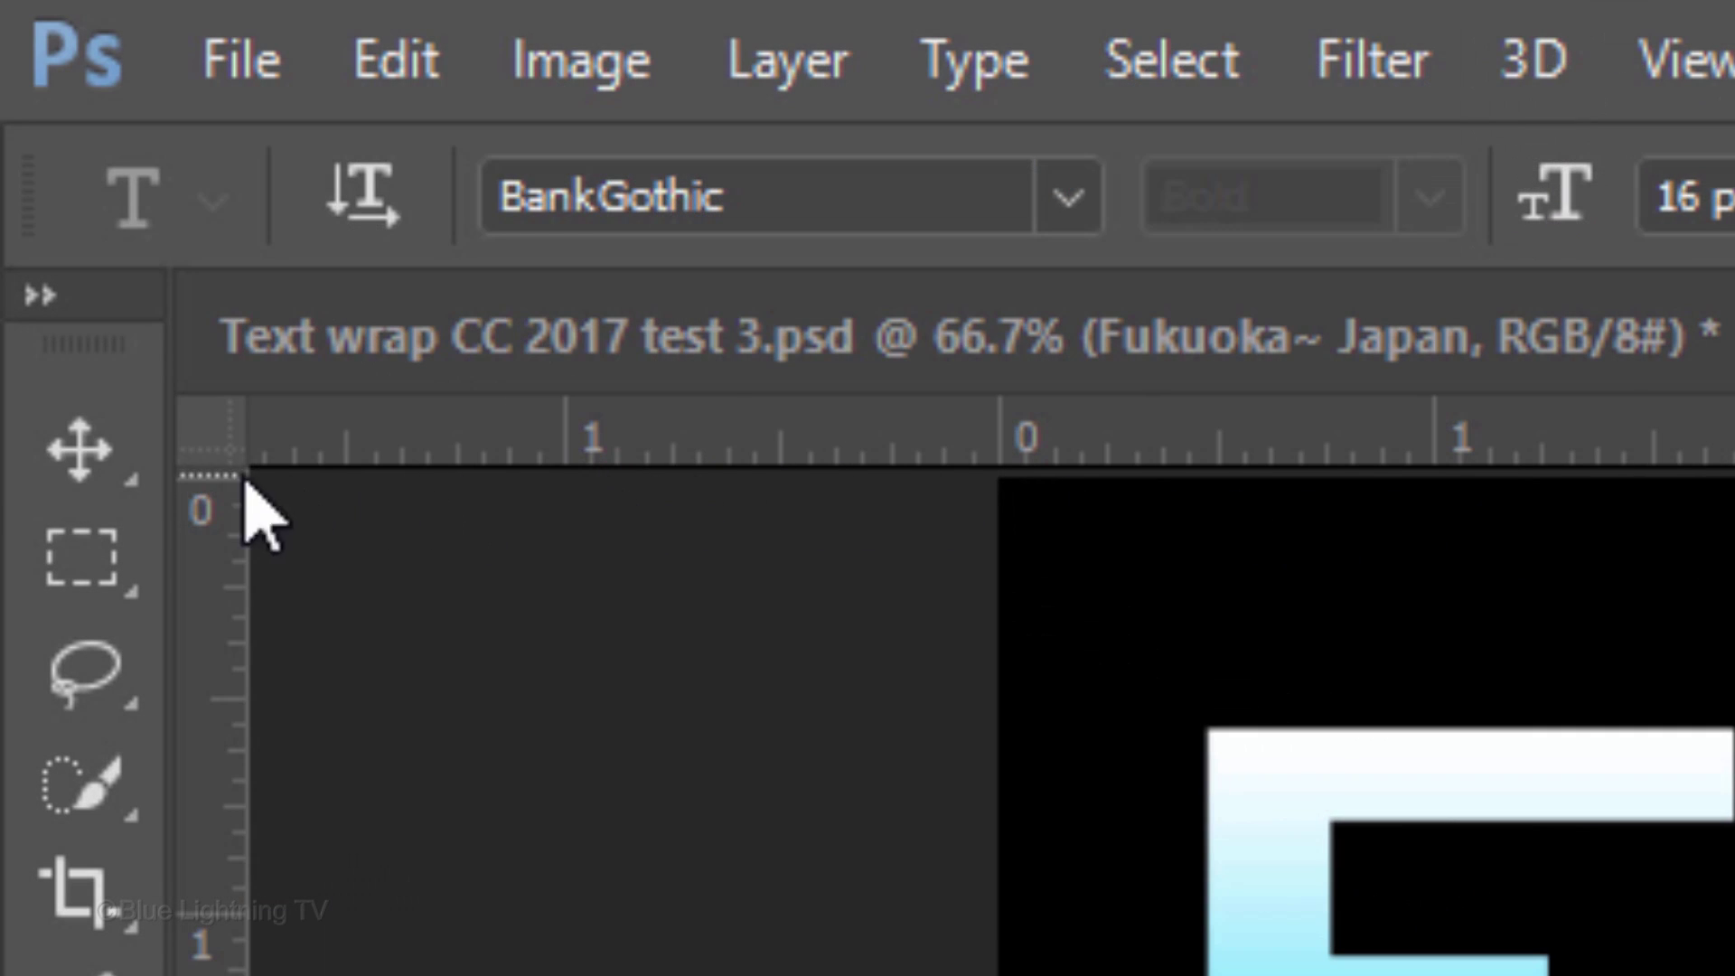
Commit the Lorem Ipsum text, reactivate Path 1, and start a second text area inside the path right of the man
left_click(79, 449)
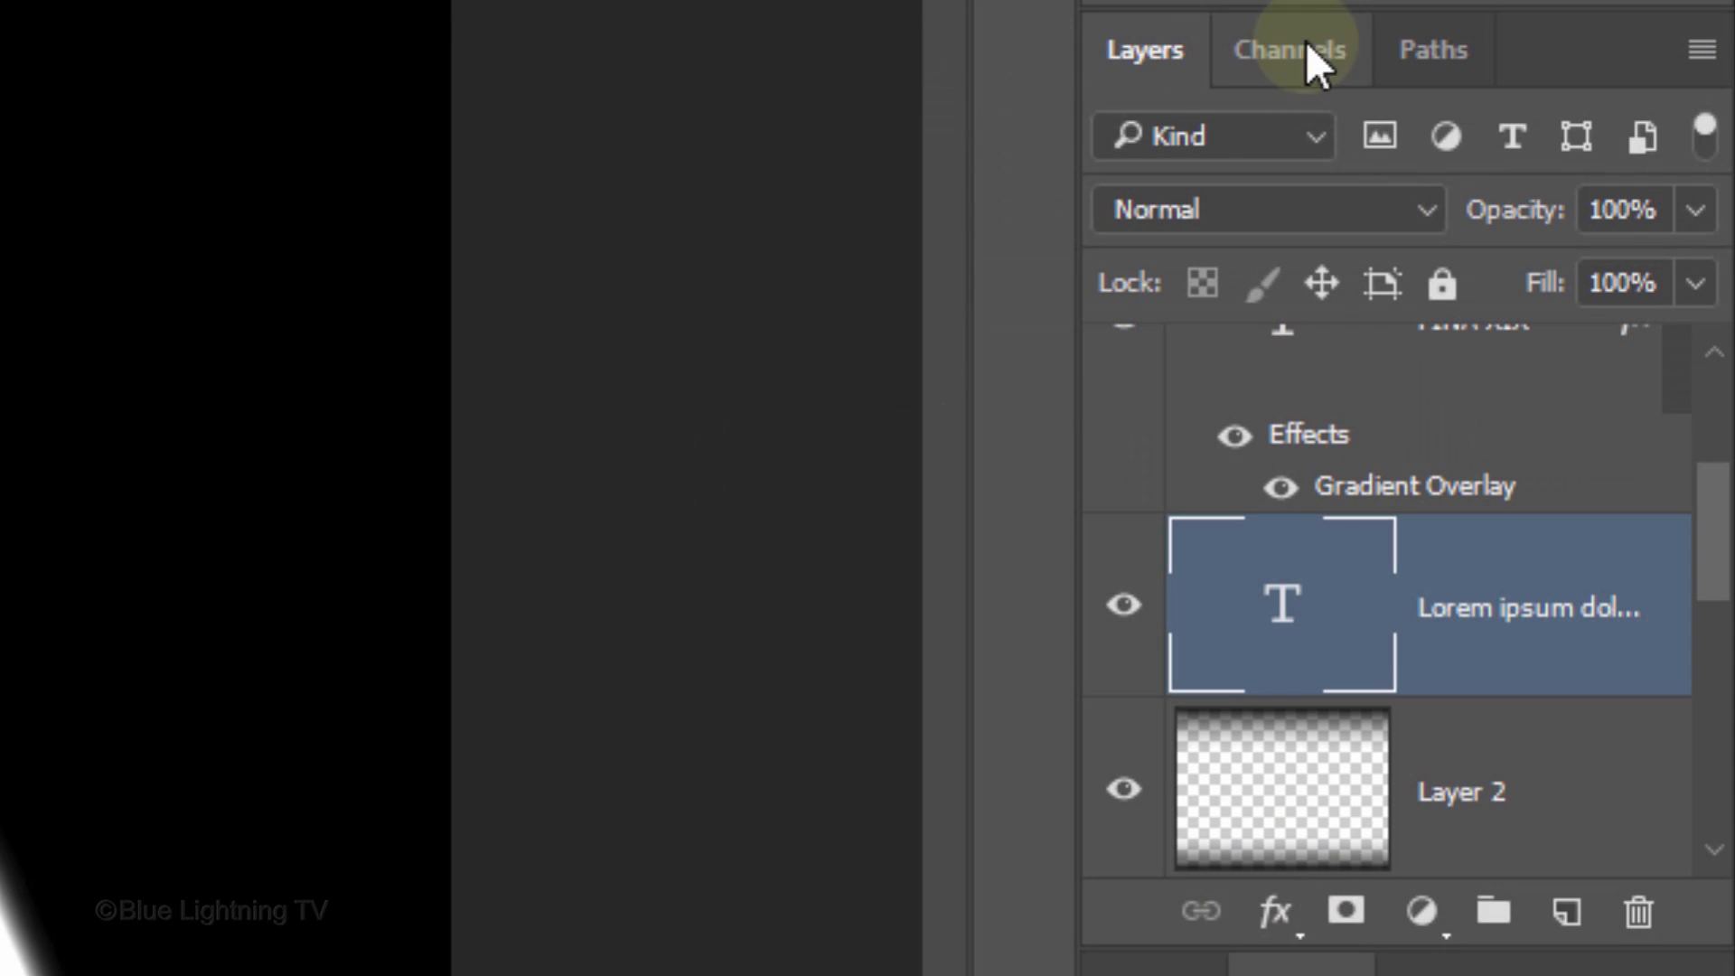
left_click(1435, 53)
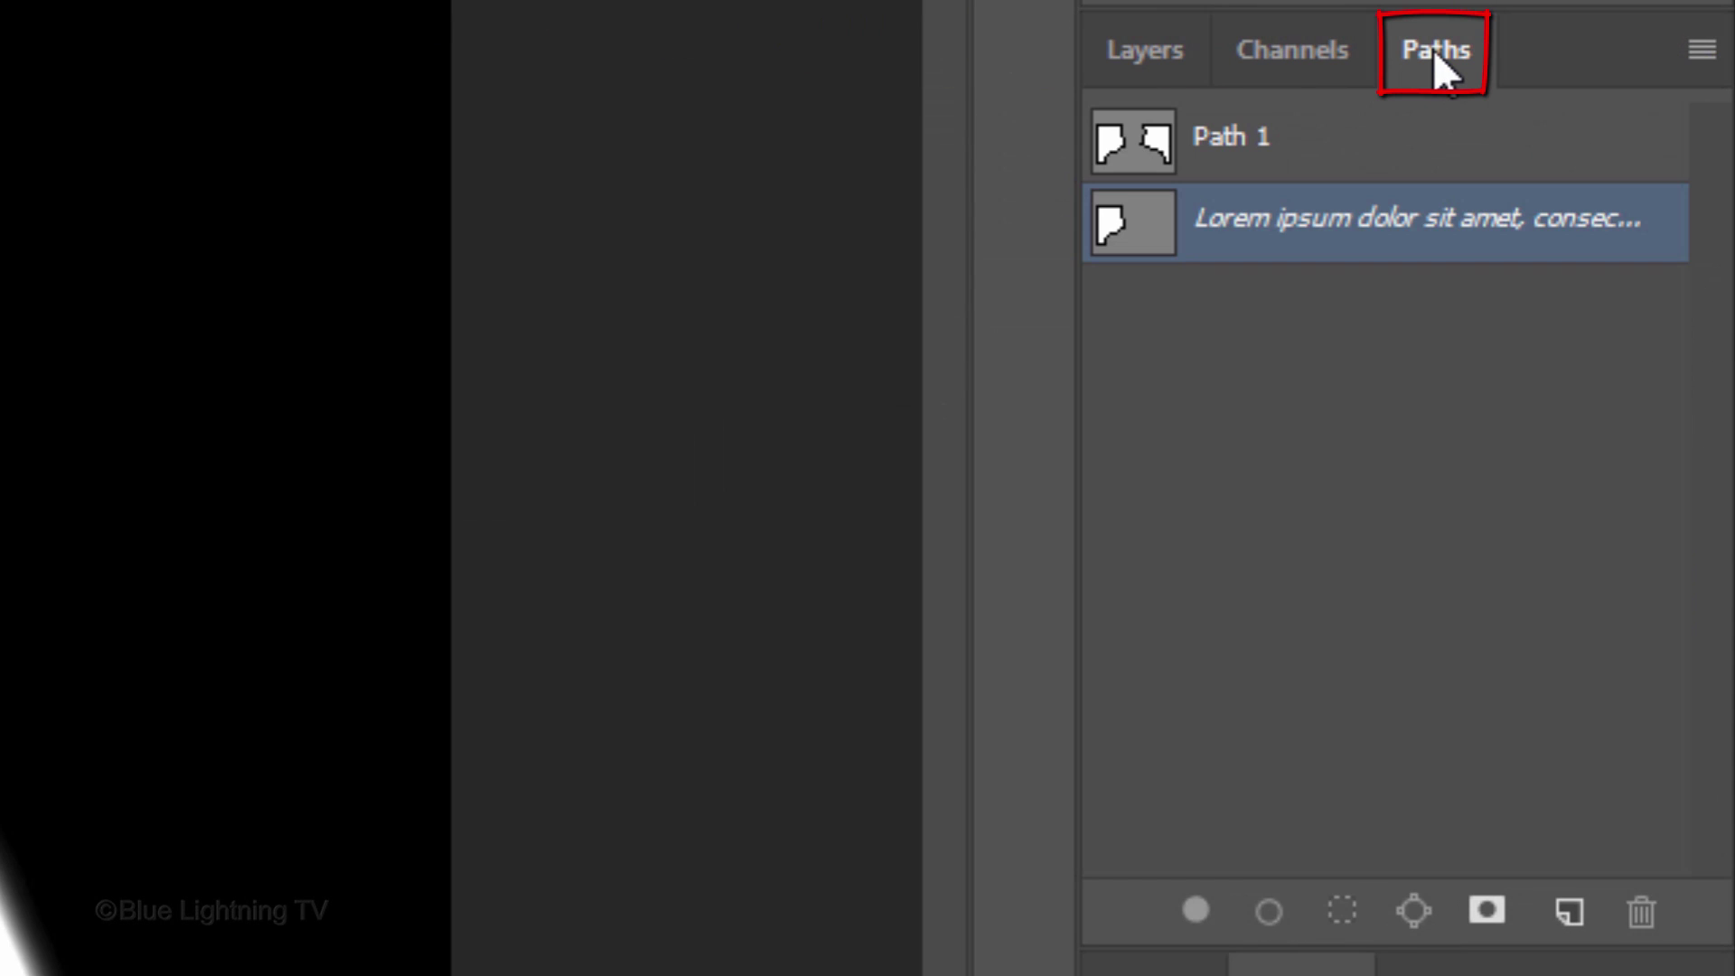
left_click(1154, 152)
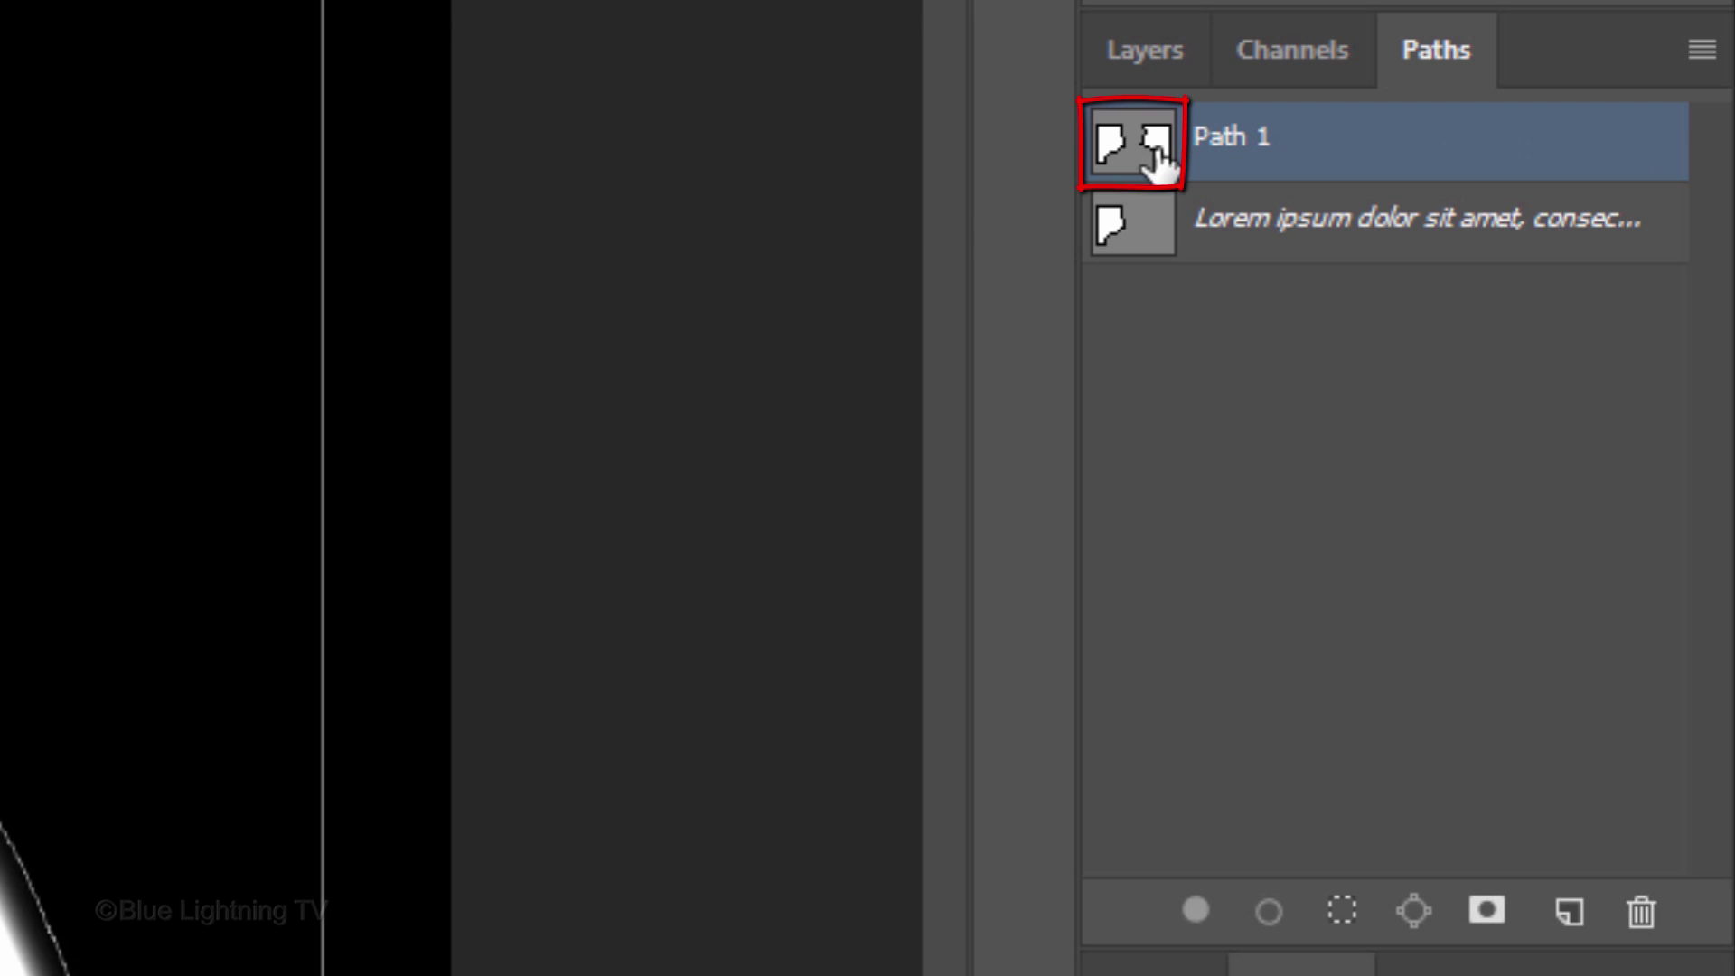
key("t")
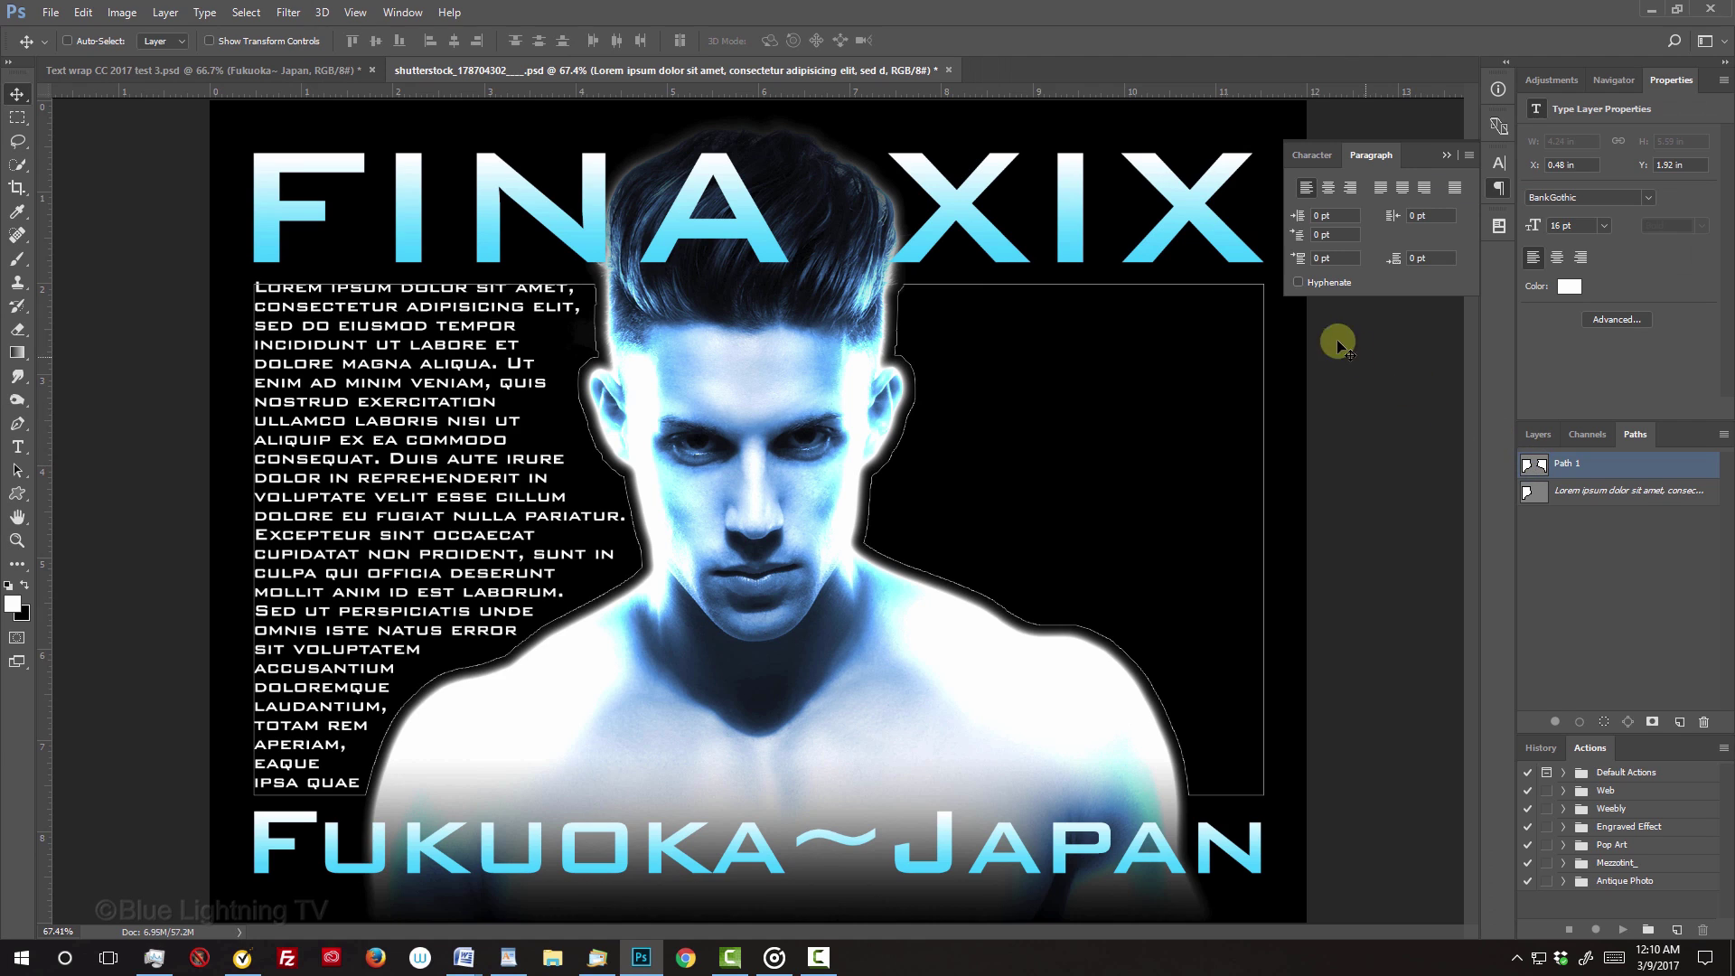
left_click(1259, 304)
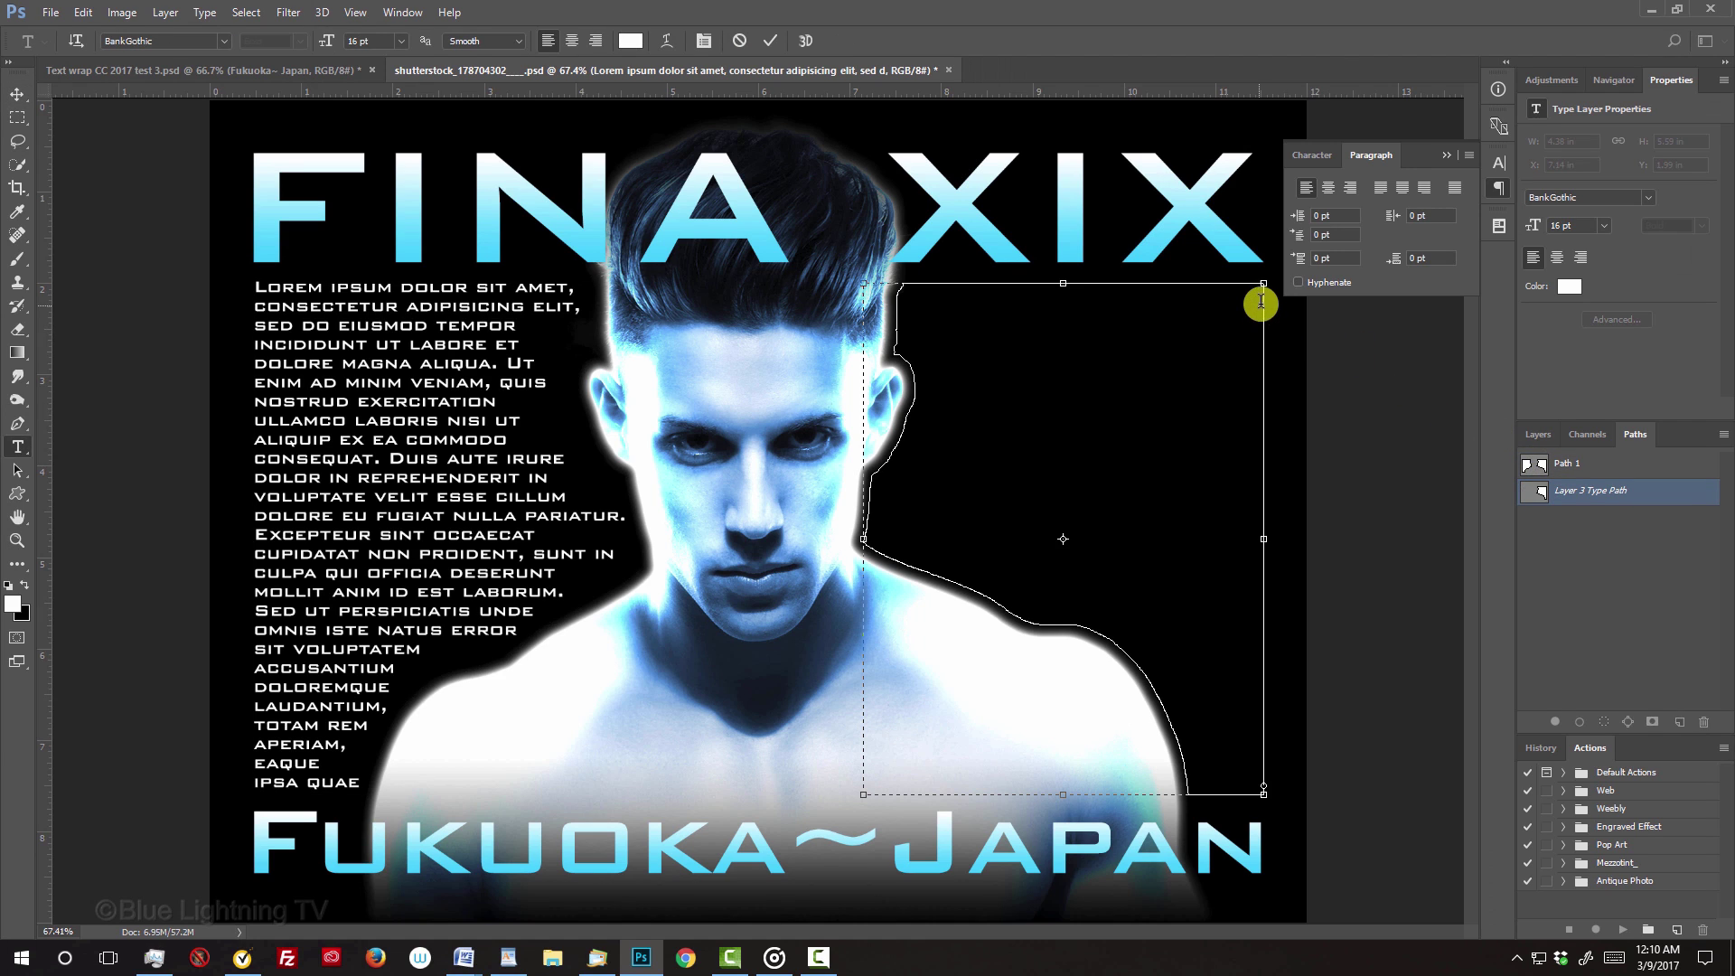
Right-align the text area beside the man's right-hand outline, fill it with Lorem Ipsum placeholder text, and commit it
left_click(1348, 187)
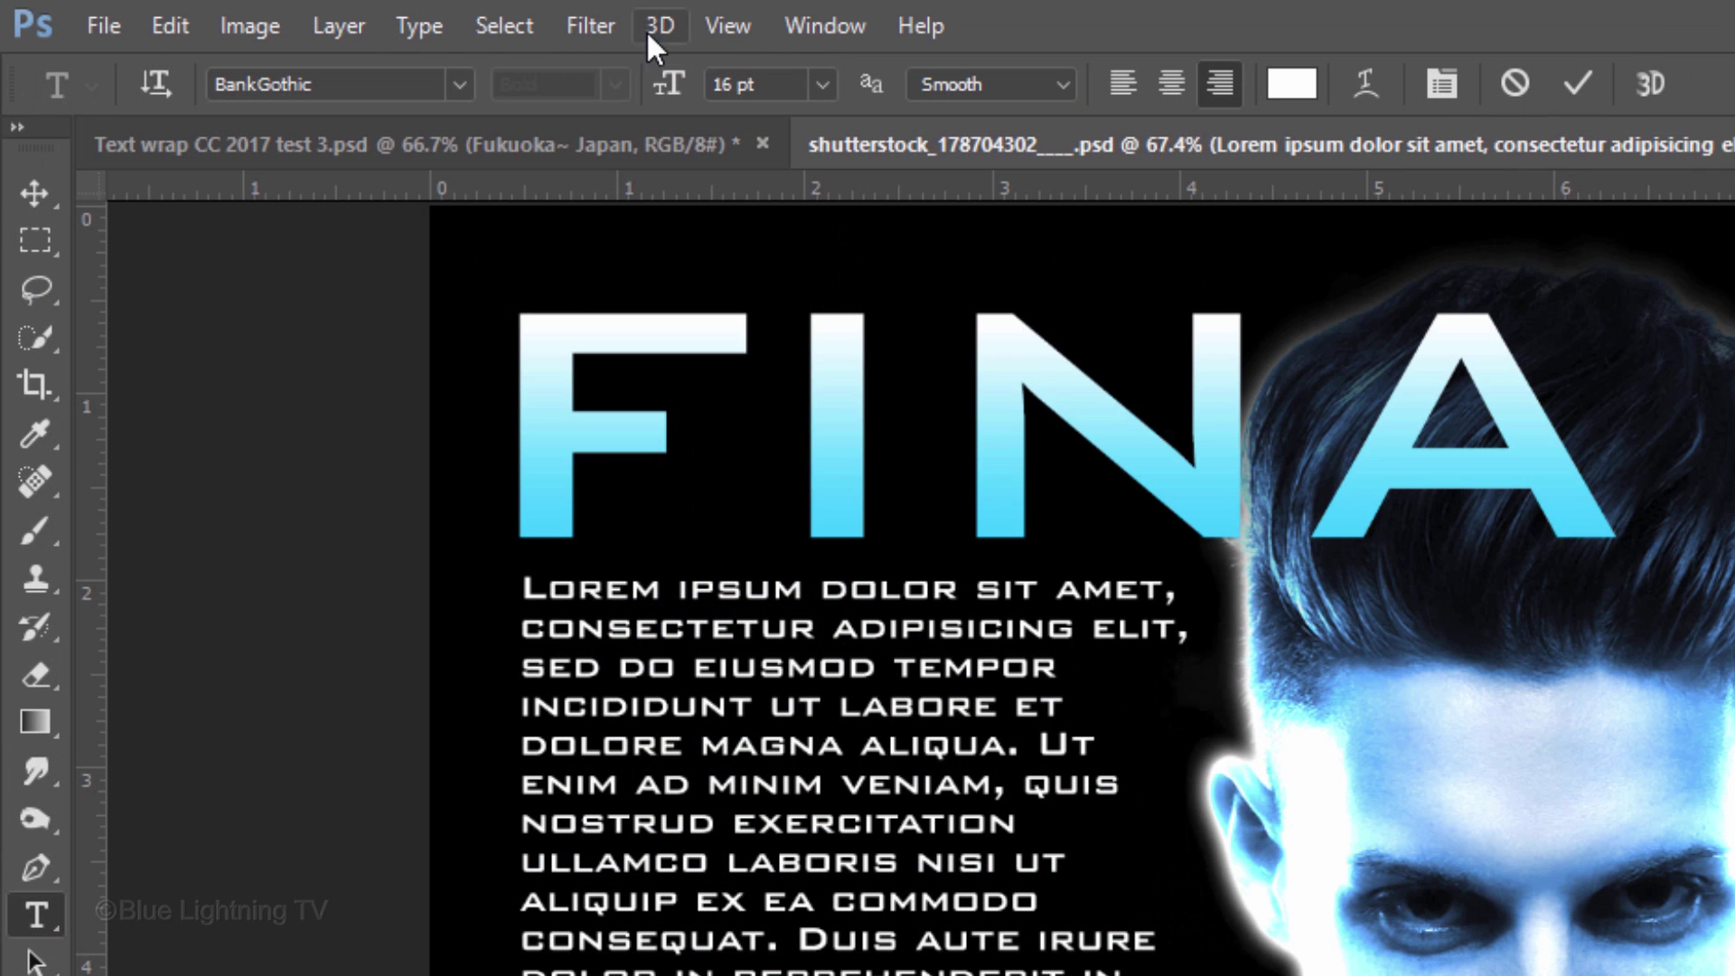
left_click(421, 22)
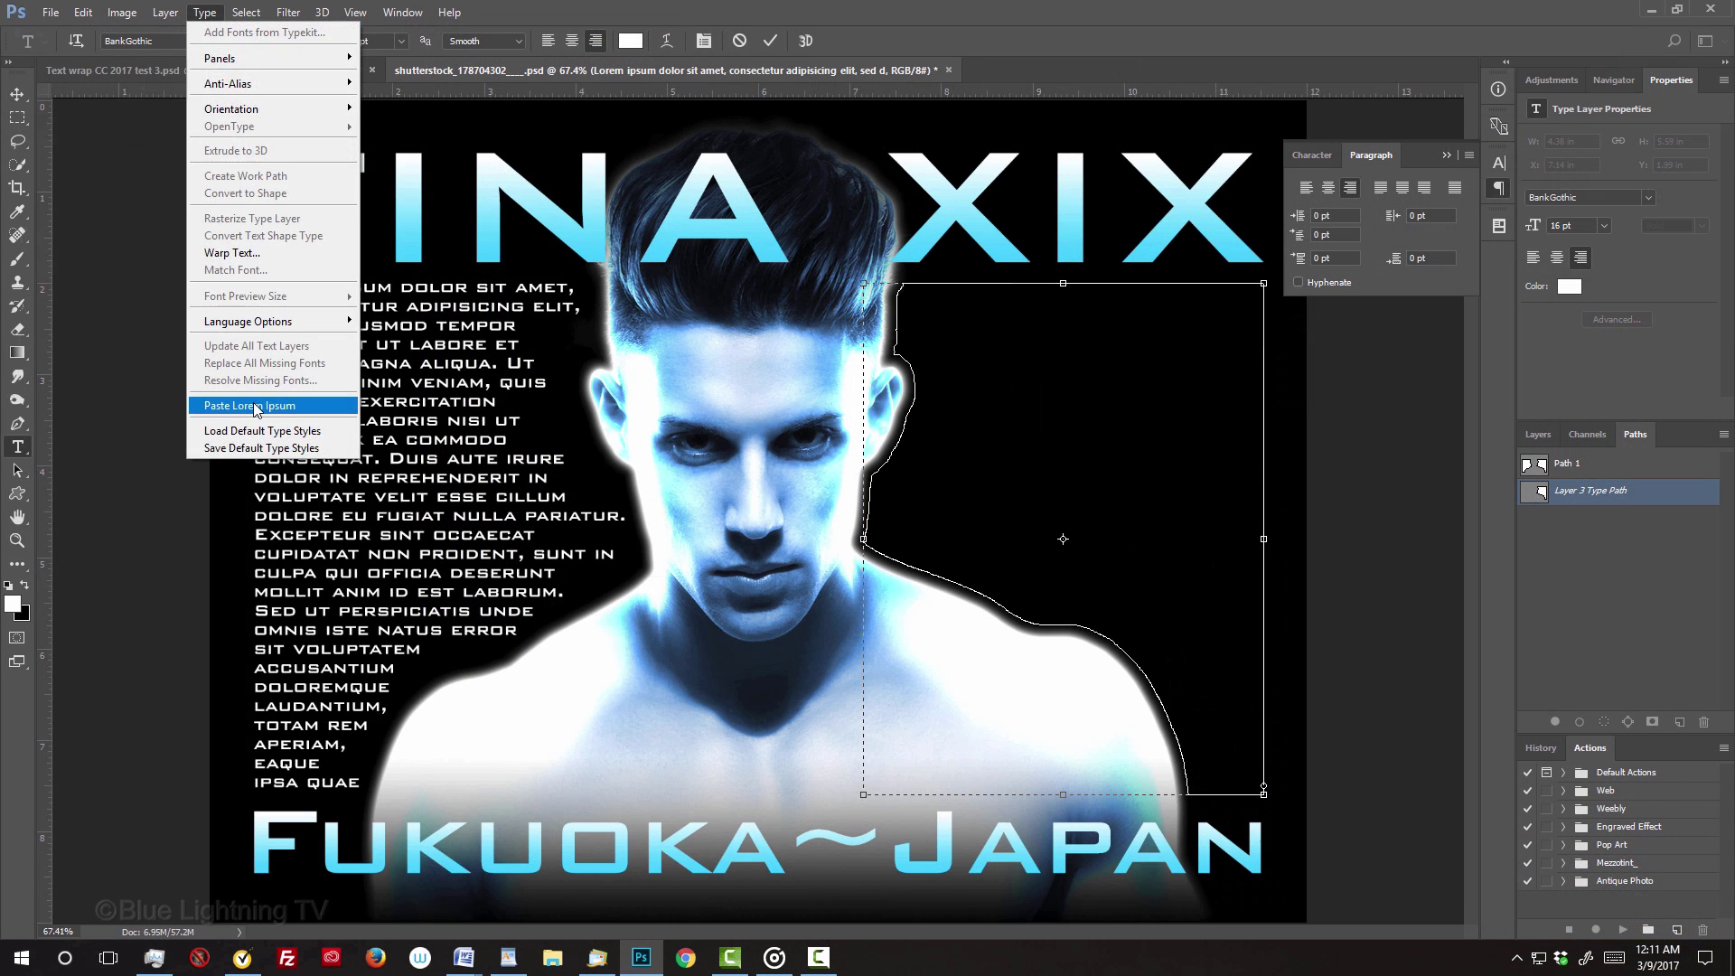
left_click(520, 833)
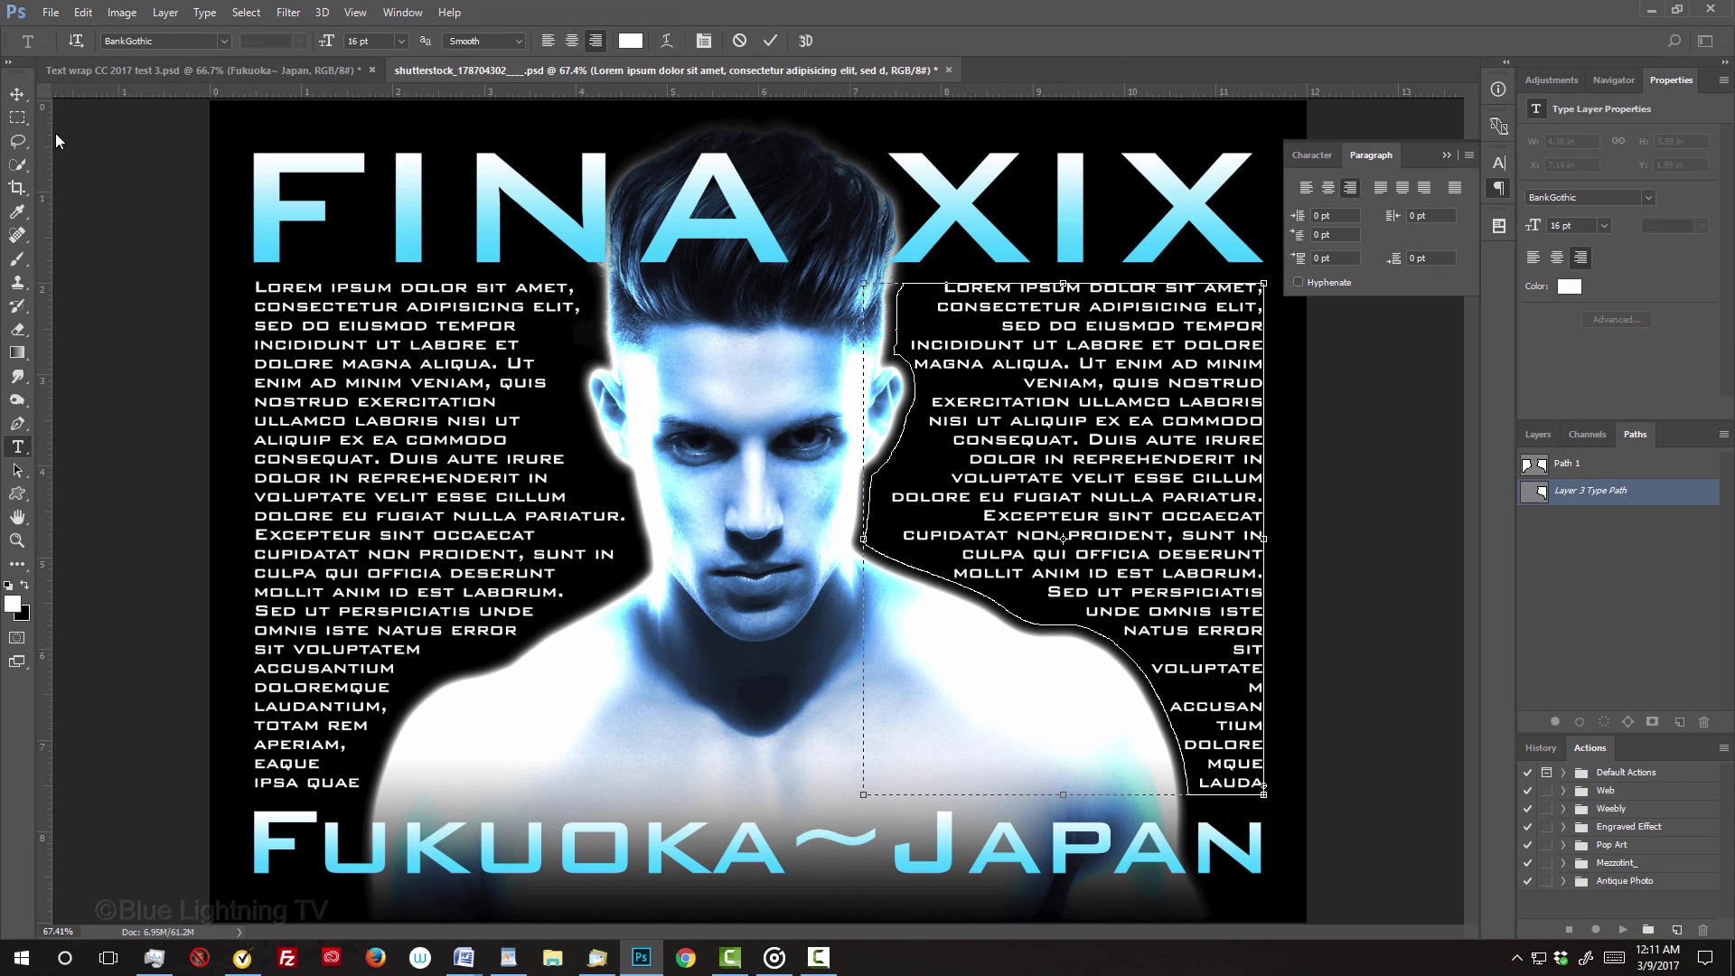
left_click(17, 93)
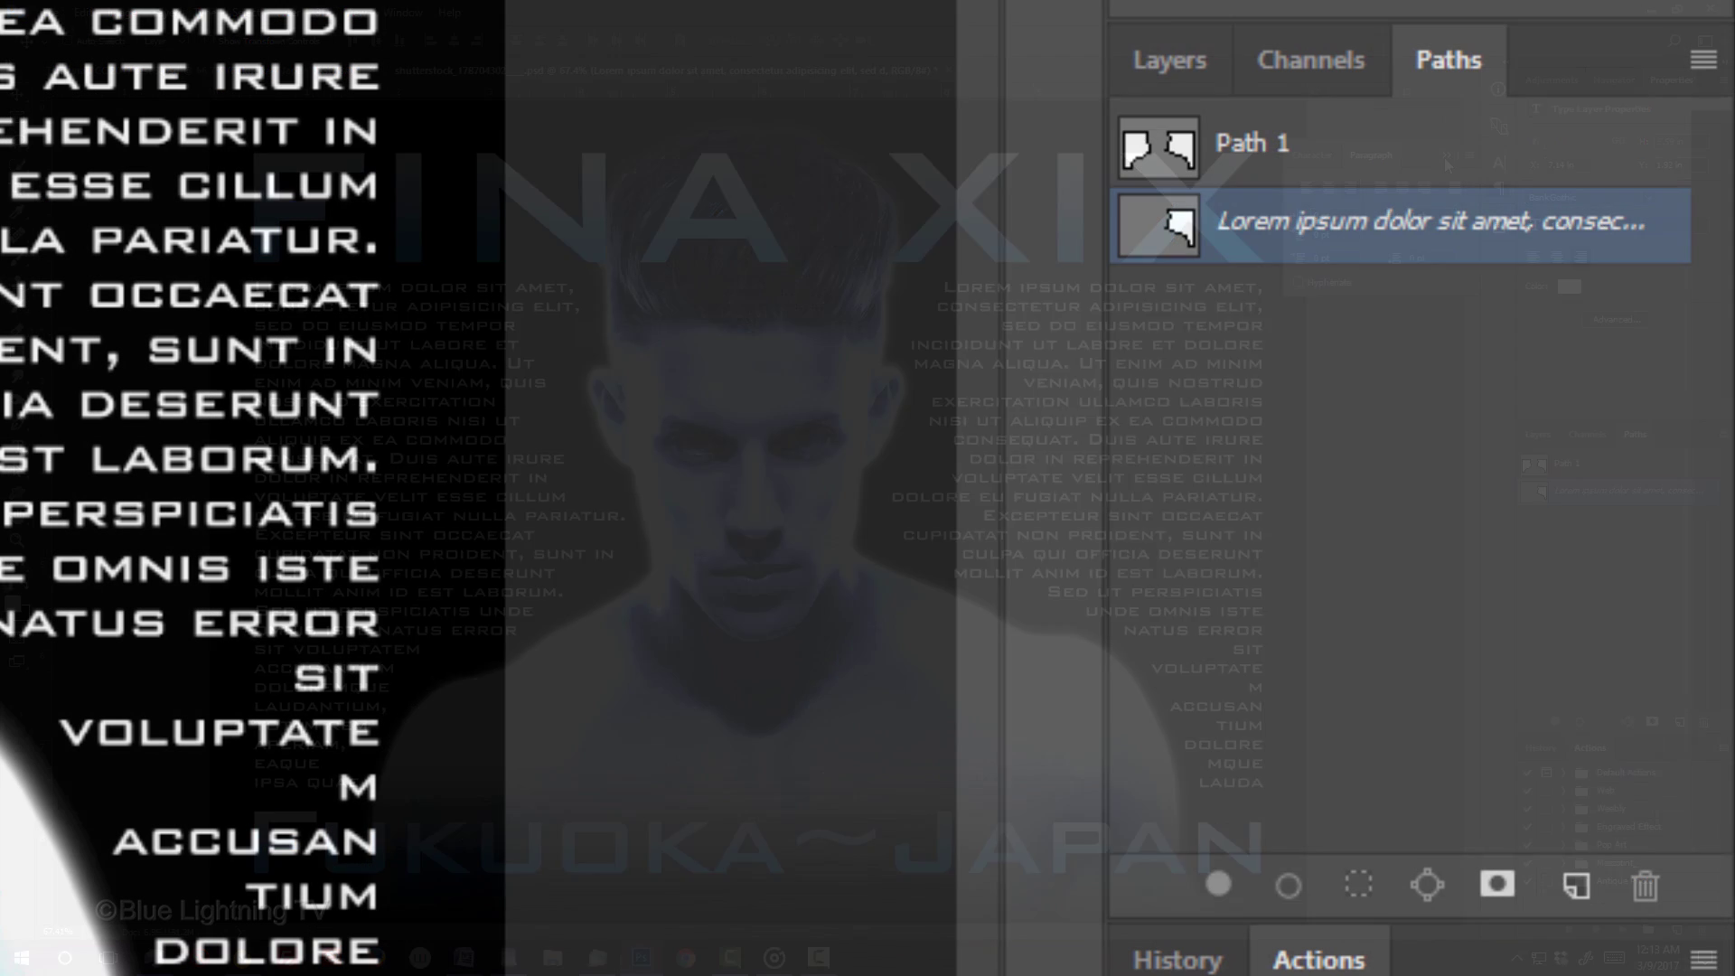
Make the hidden XIX text layer between the man's layer and the black Layer 1 visible
left_click(1538, 434)
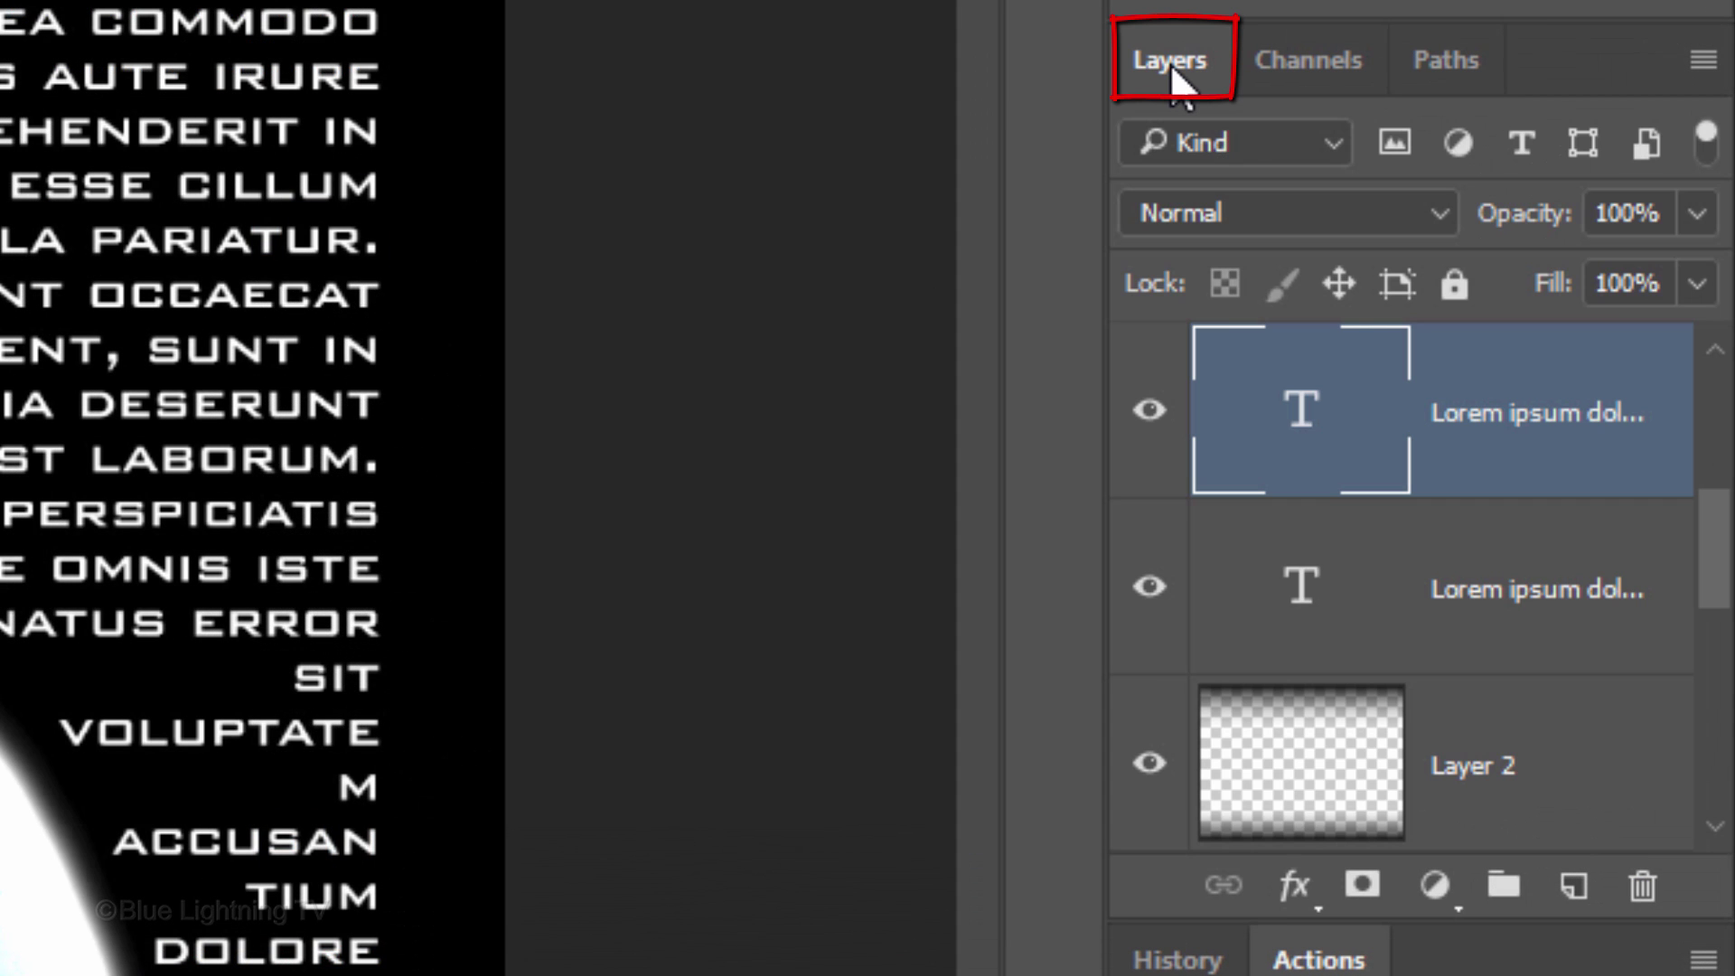
left_click_drag(1708, 572, 1726, 759)
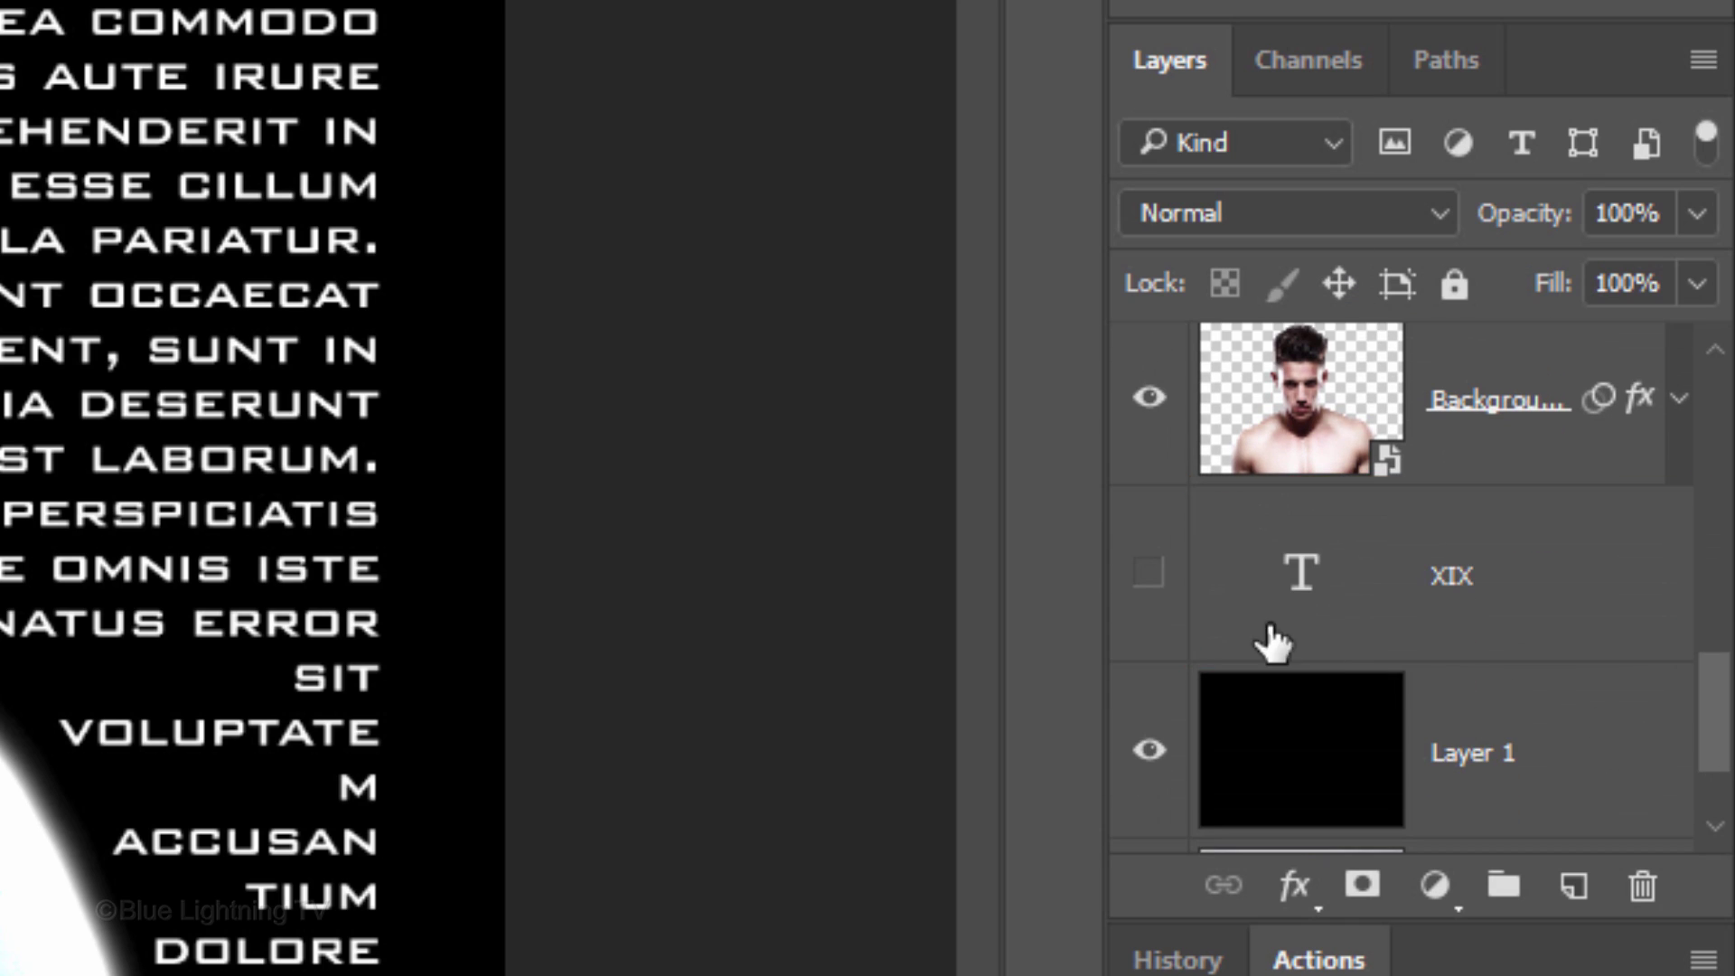
left_click(1148, 573)
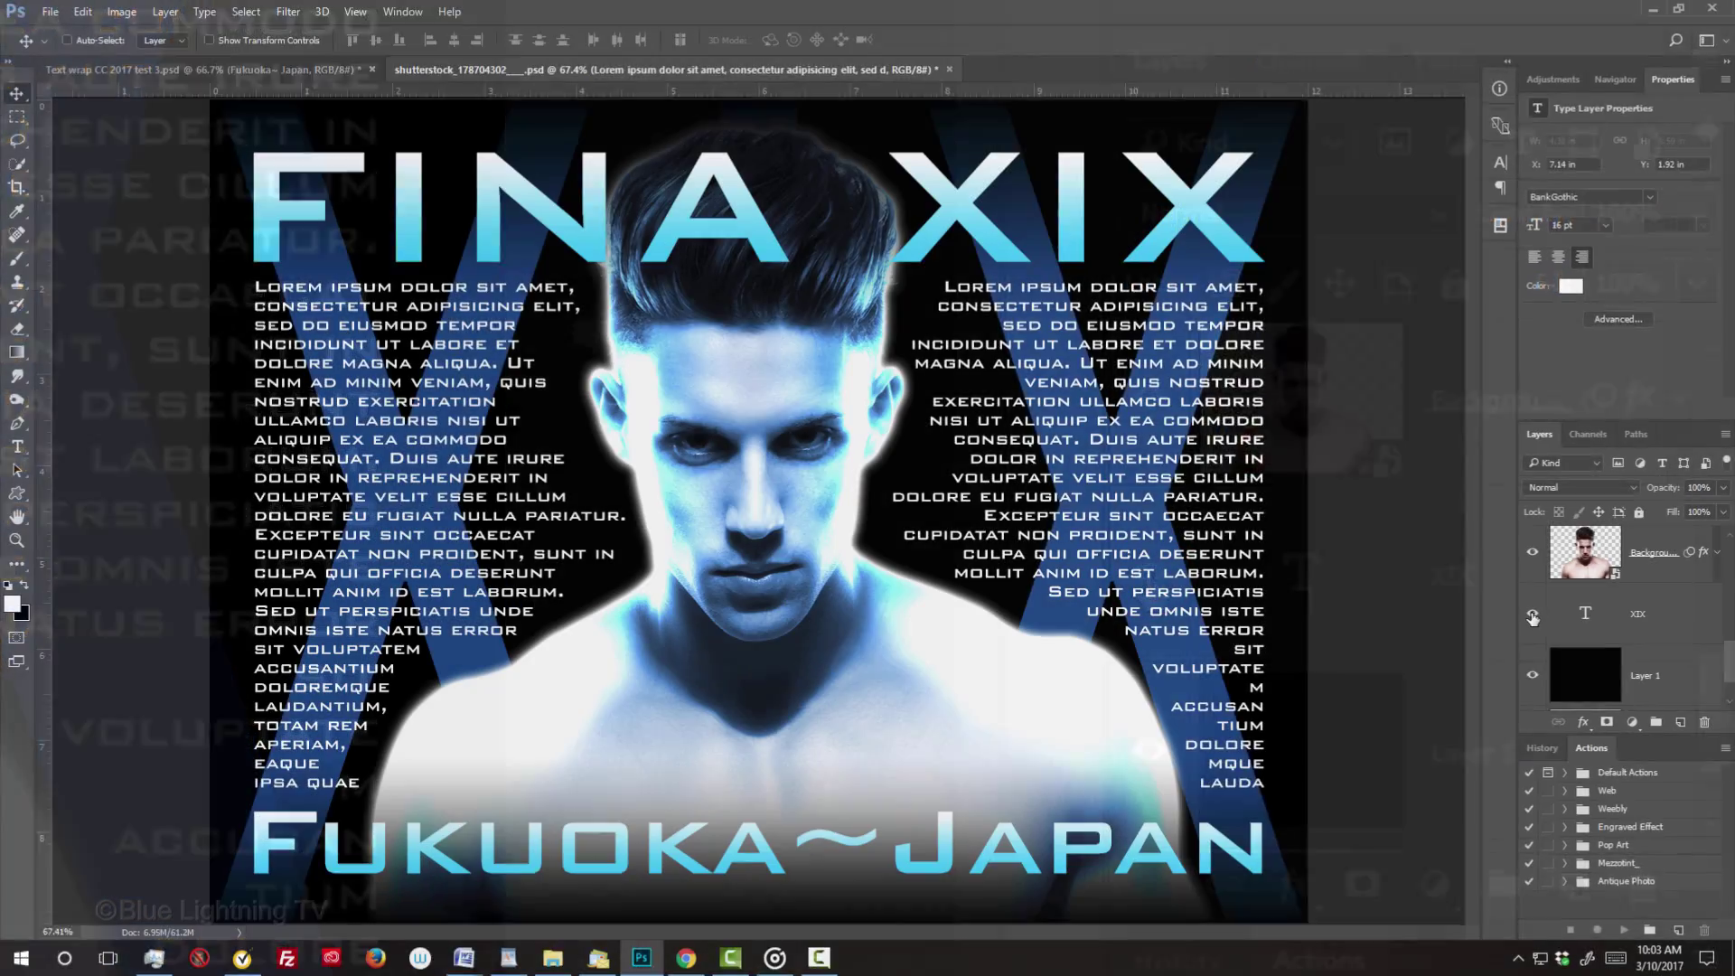